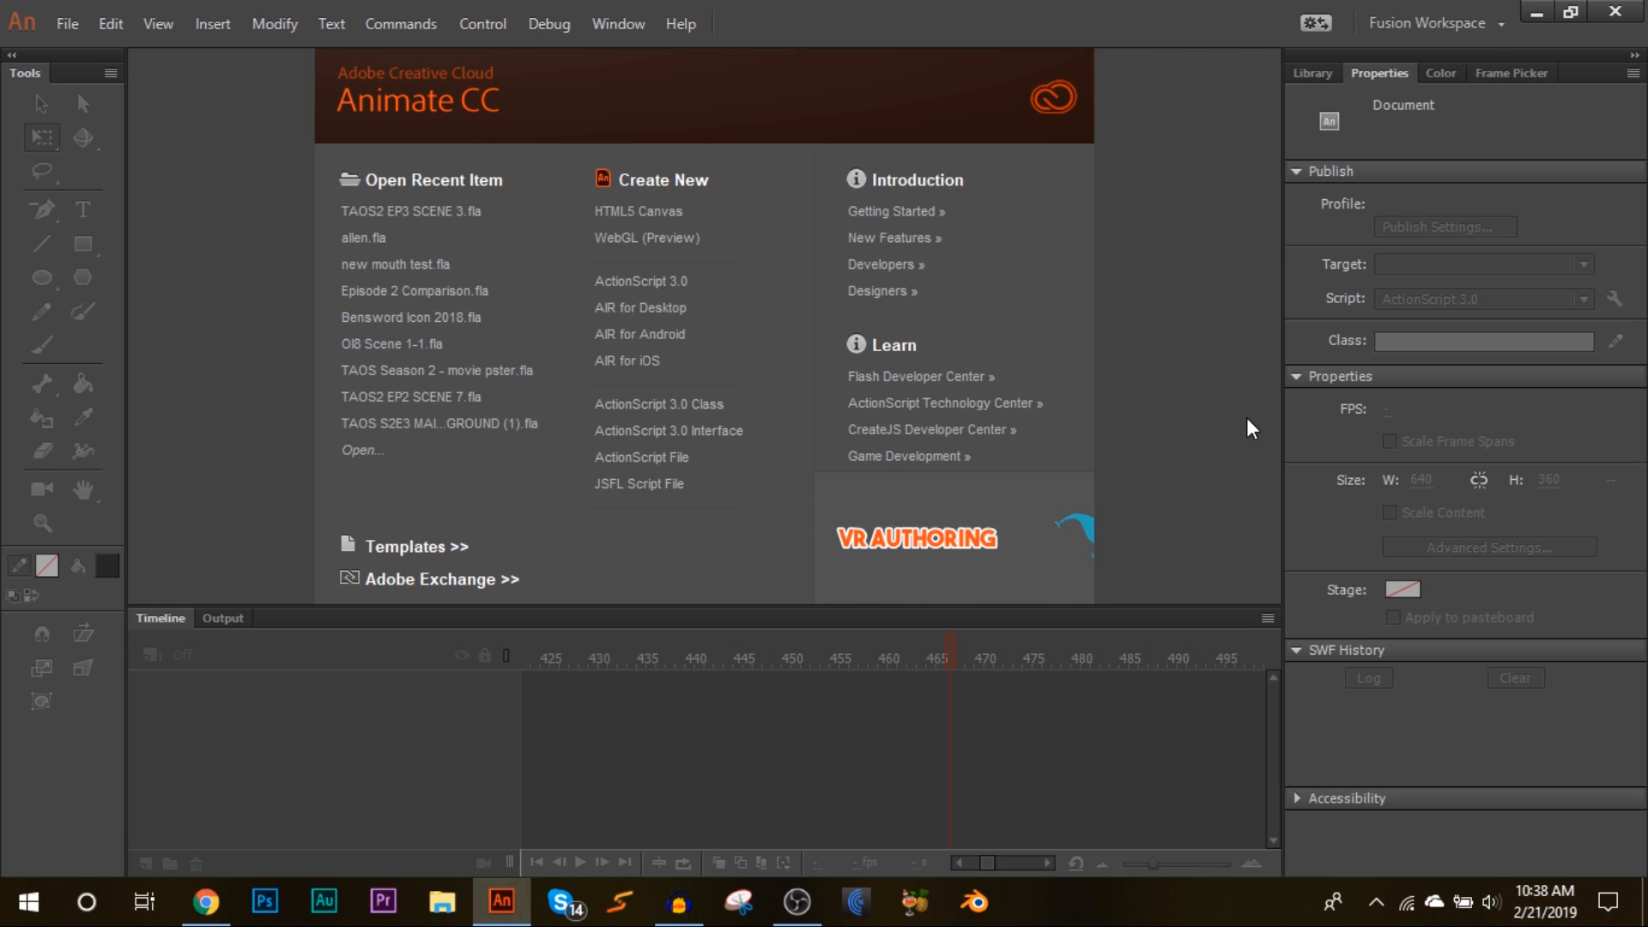
{"action": "left_click", "coordinate": [1389, 5]}
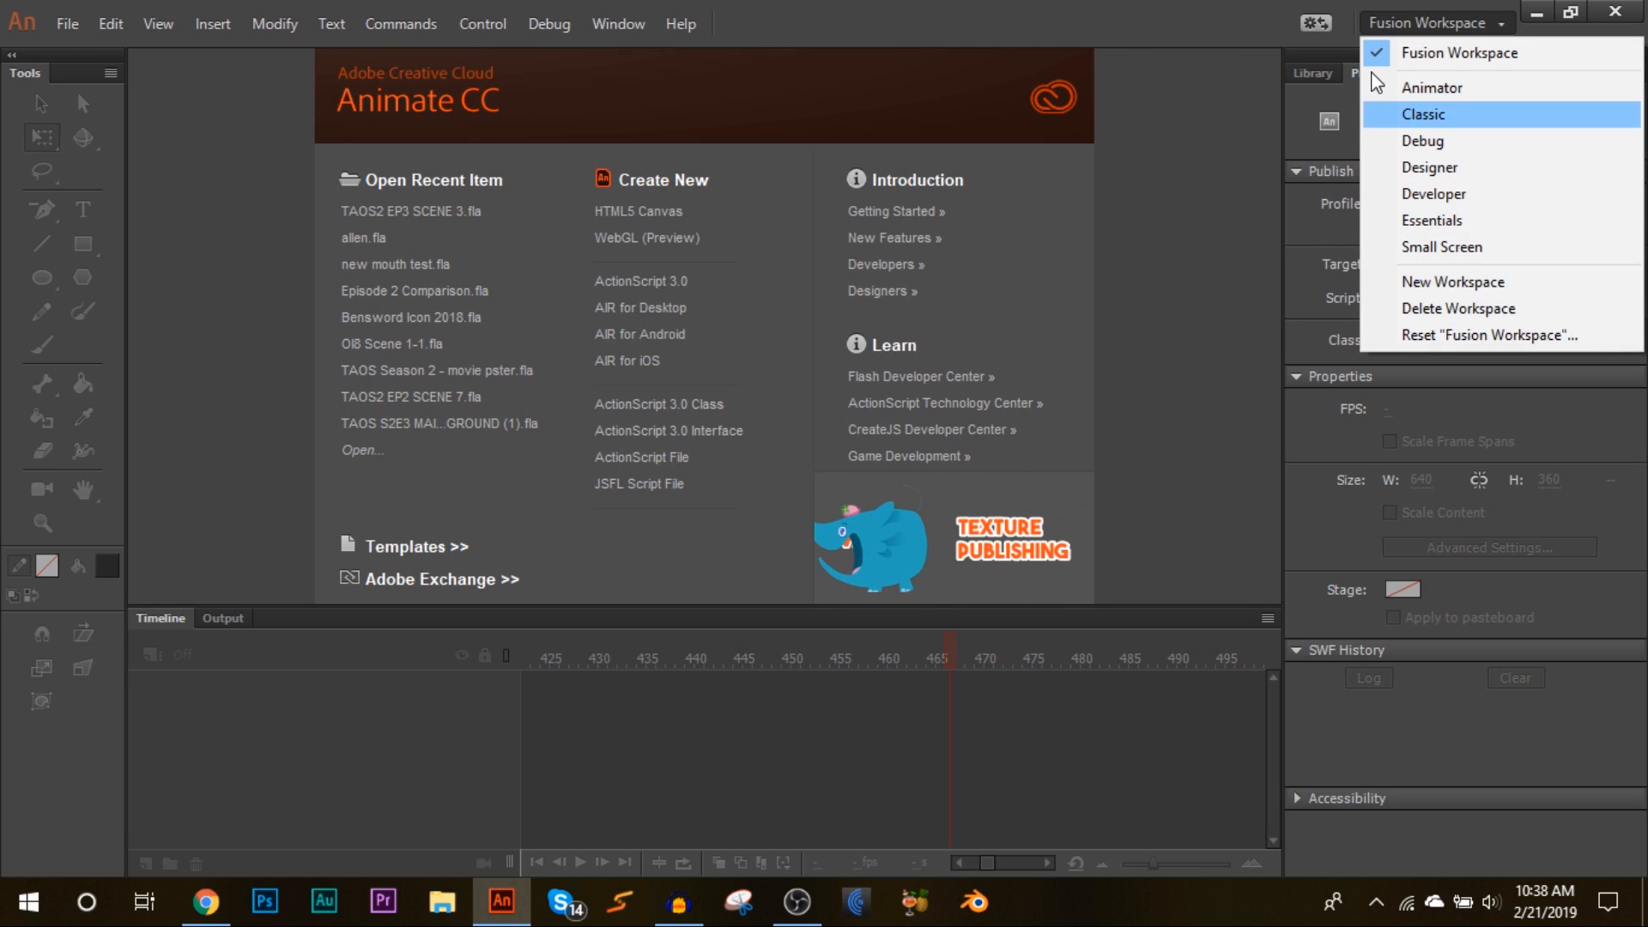
{"action": "left_click", "coordinate": [1212, 197]}
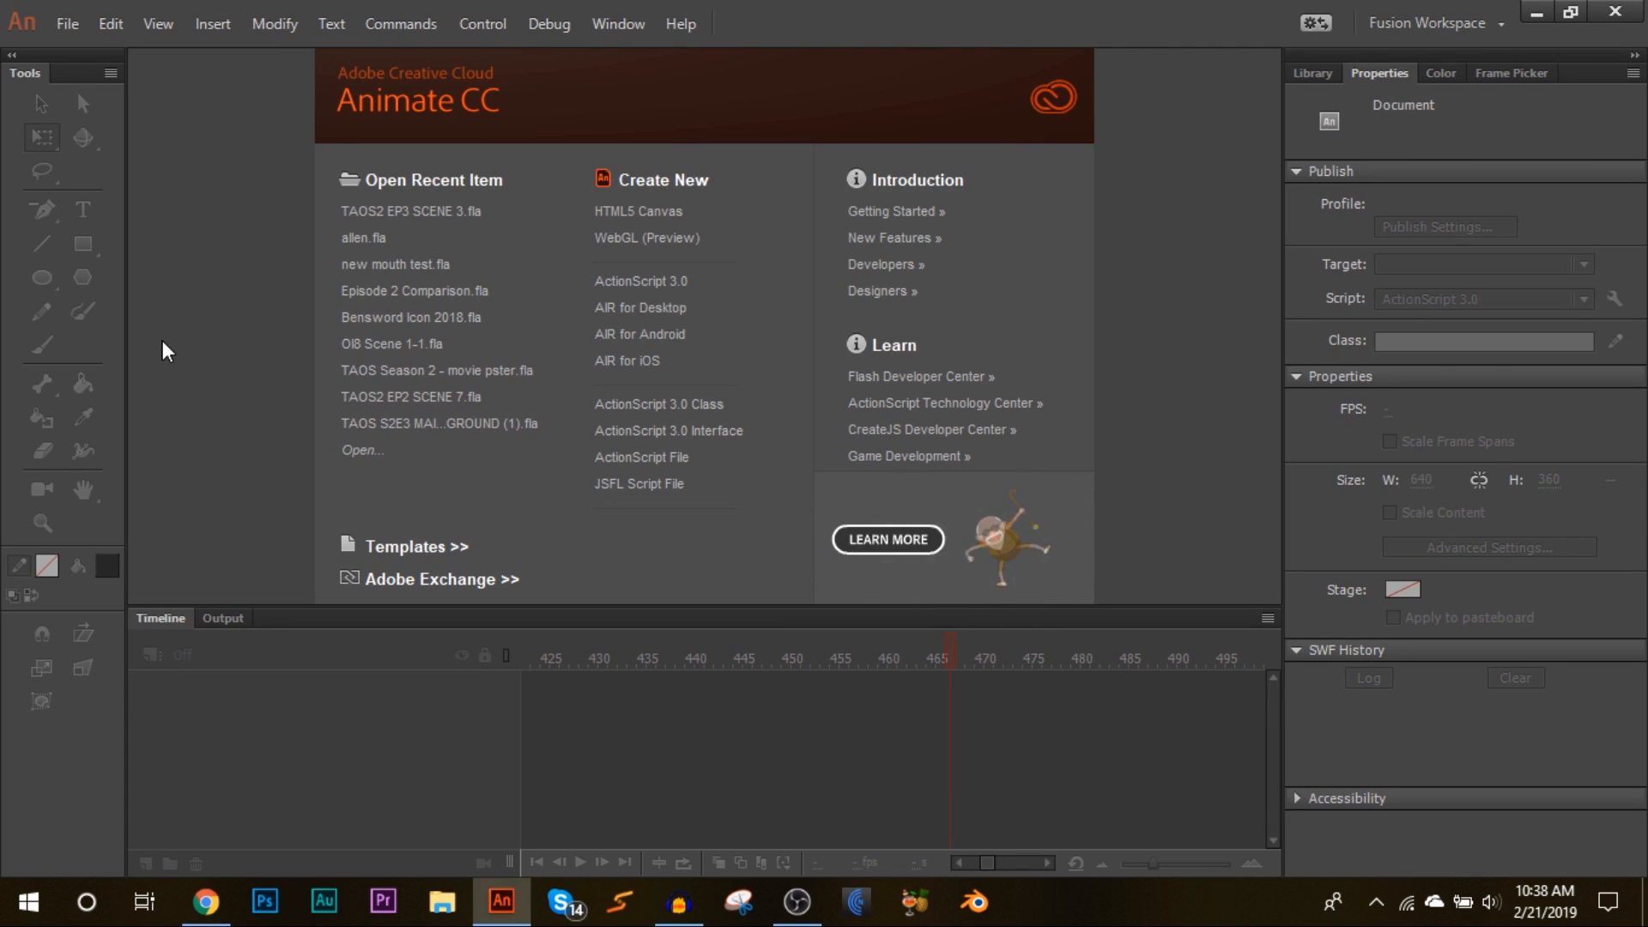
Step: Create a new ActionScript 3.0 document of 640 × 360 px, saving these settings as the default
{"action": "left_click", "coordinate": [62, 20]}
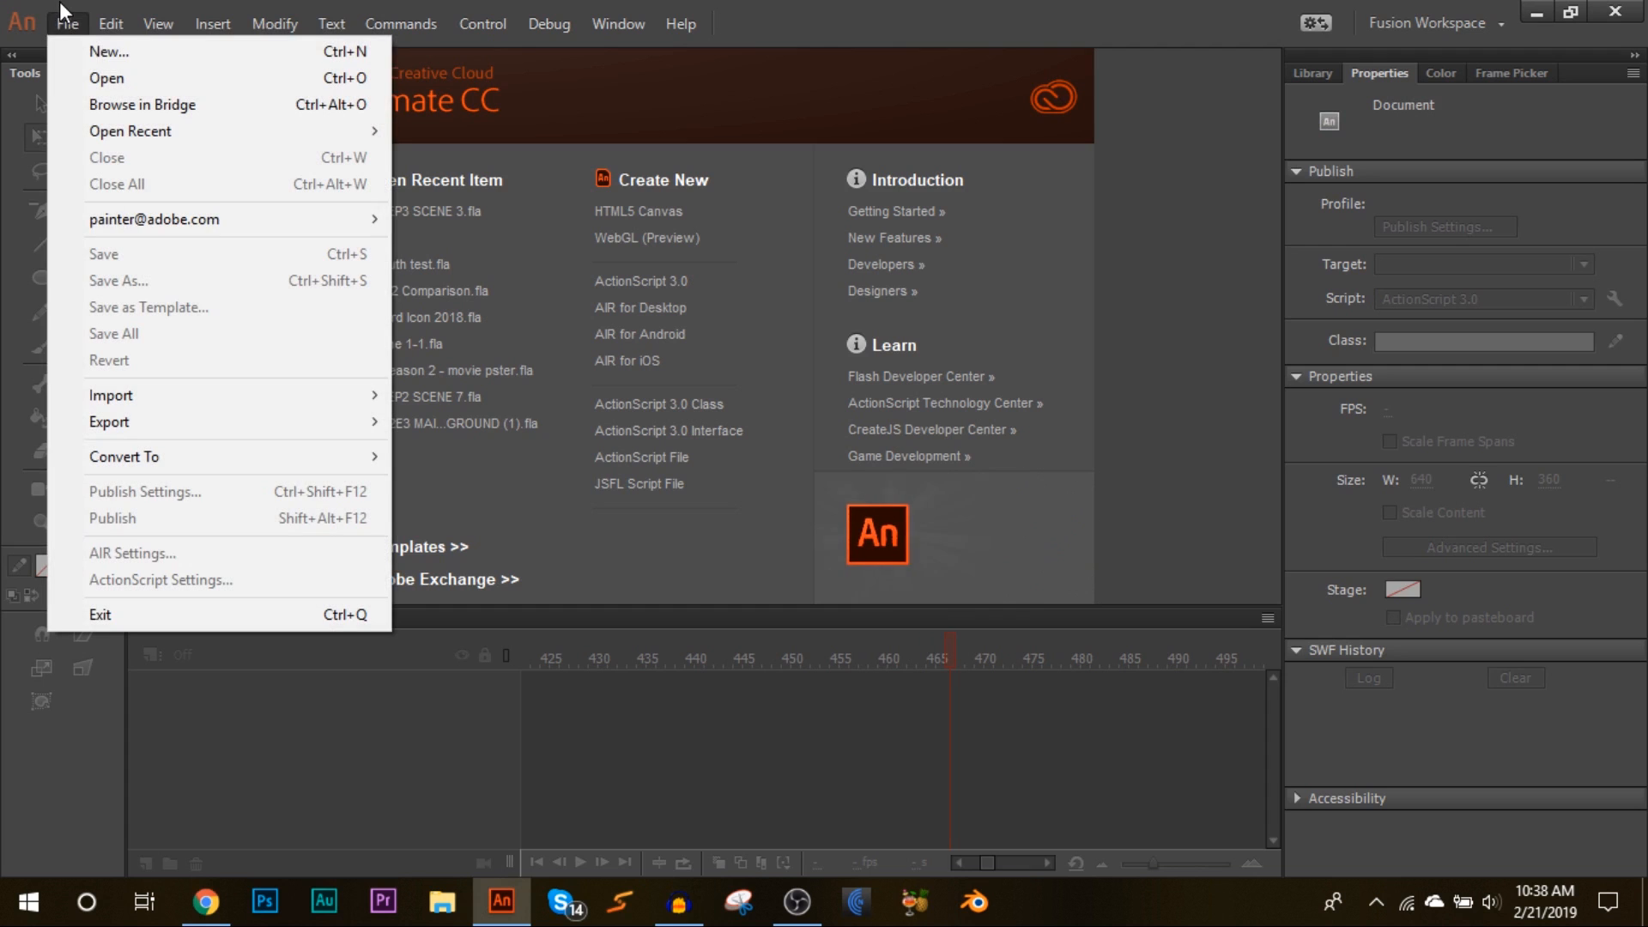
{"action": "left_click", "coordinate": [60, 53]}
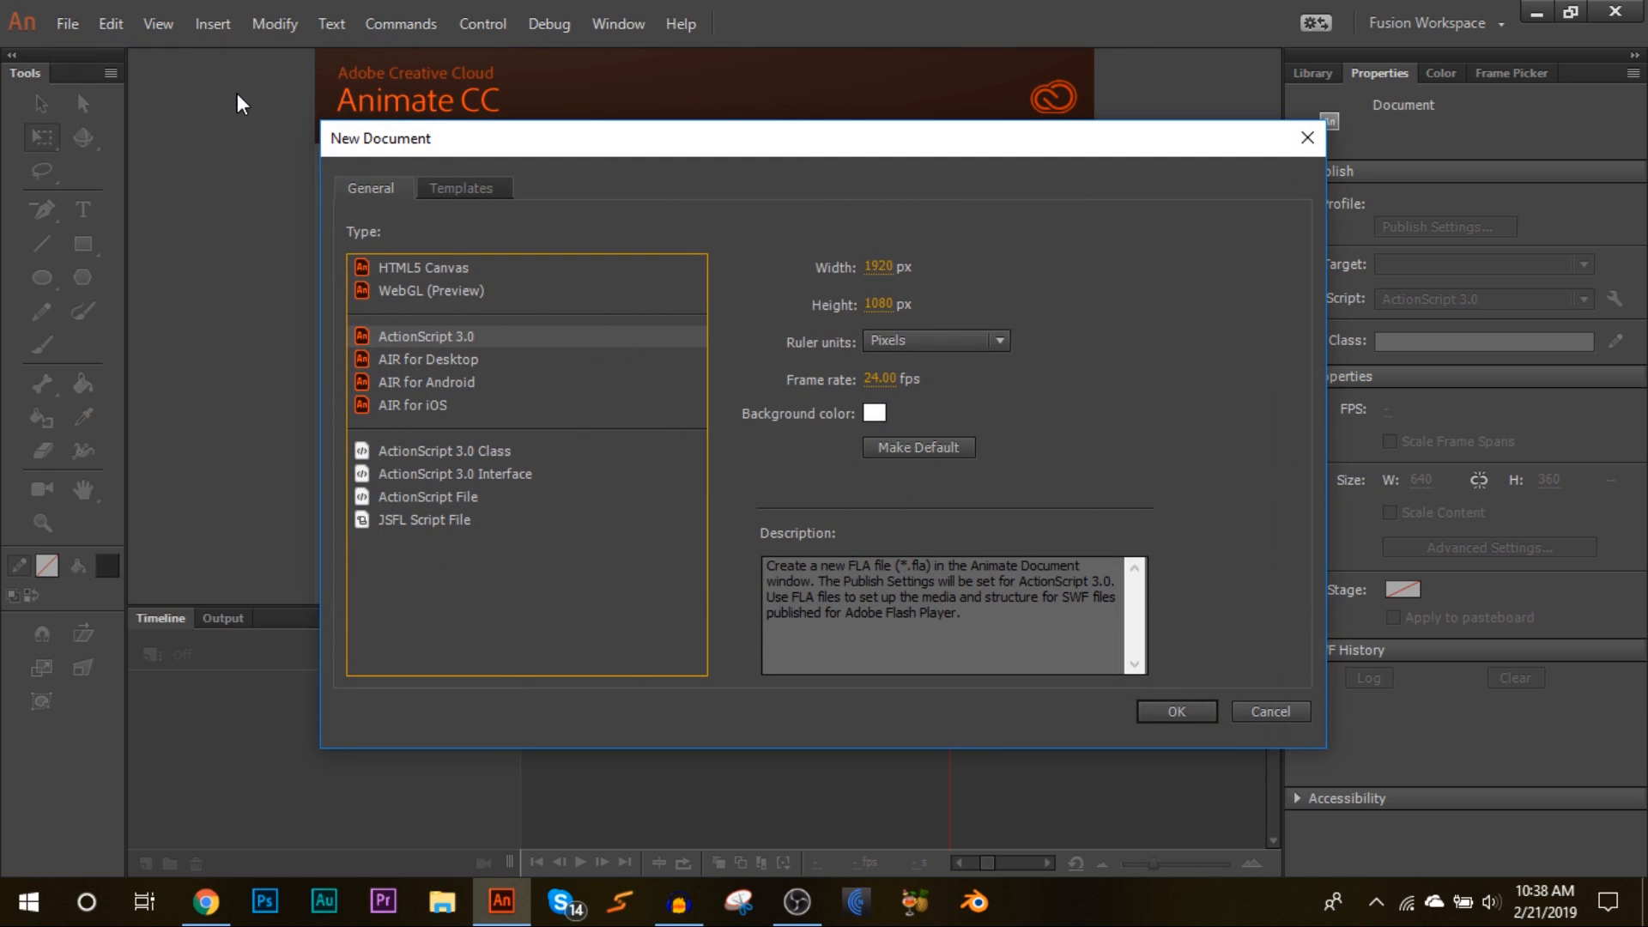
{"action": "left_click_drag", "start_coordinate": [779, 133], "coordinate": [769, 133]}
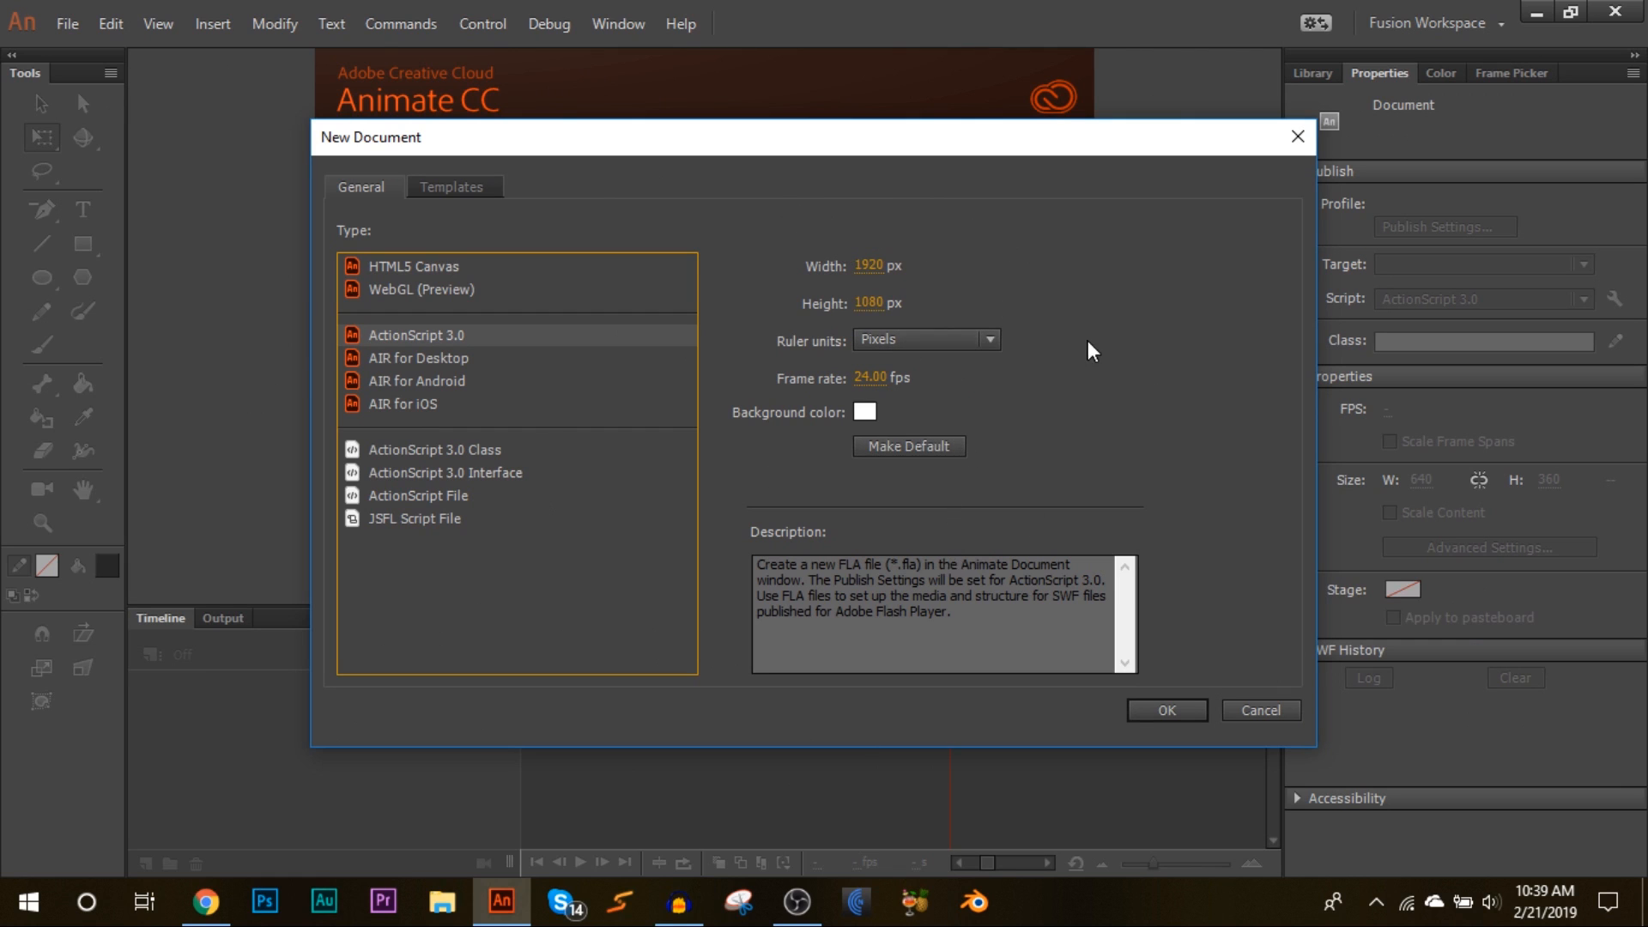
{"action": "left_click", "coordinate": [862, 273]}
{"action": "type", "text": "640"}
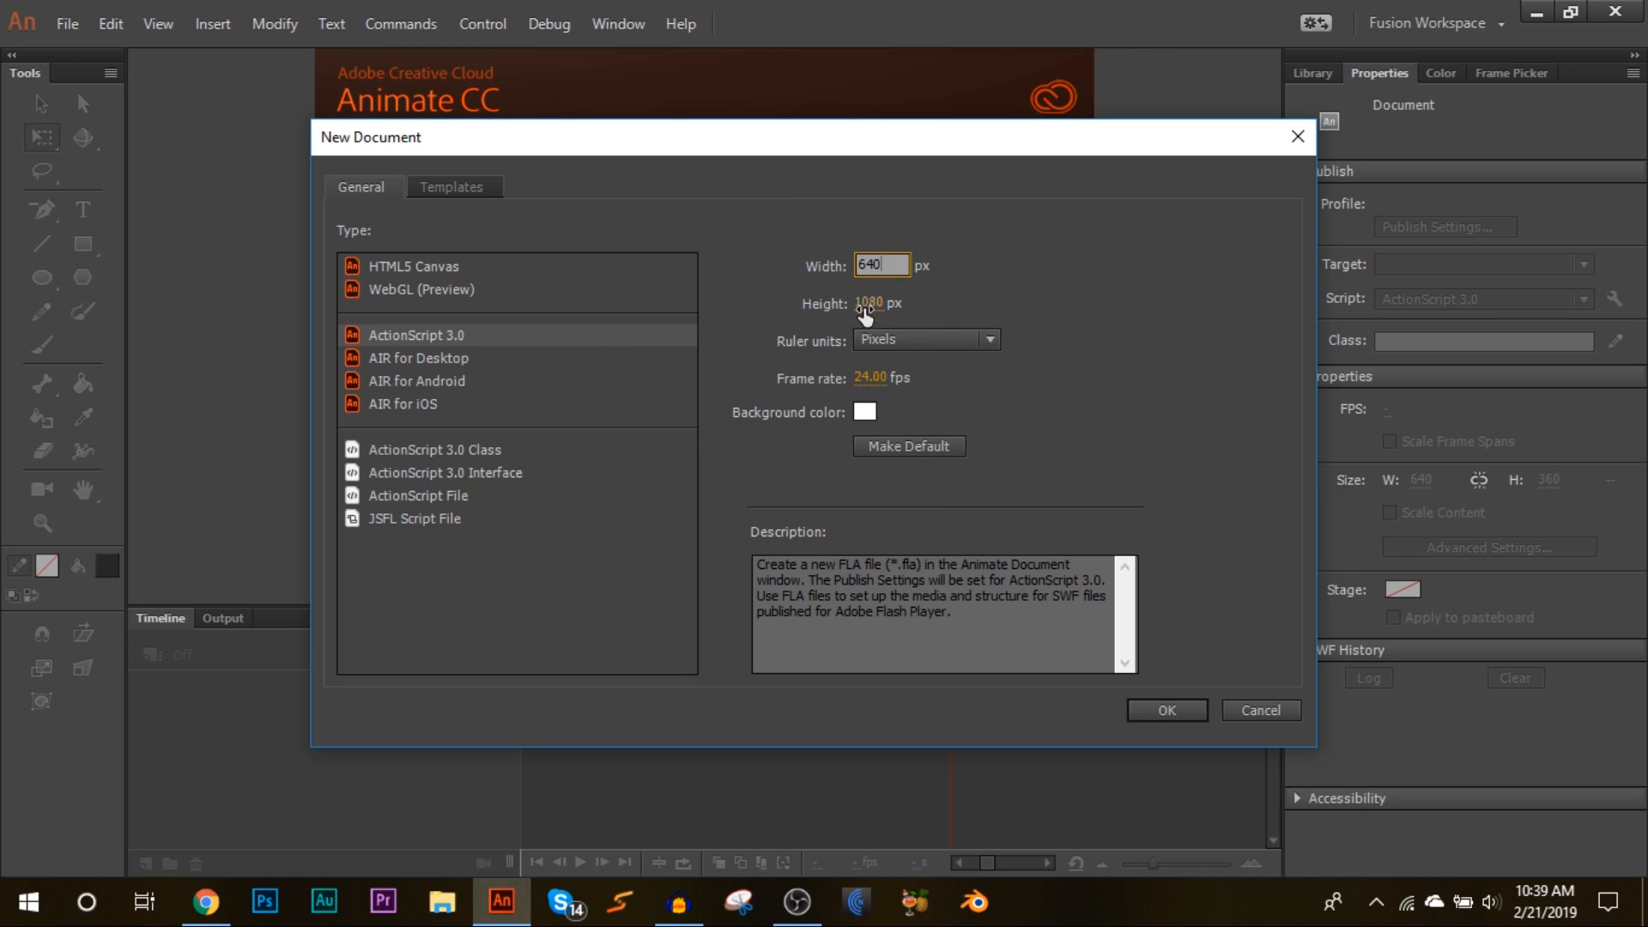
{"action": "key", "text": "Tab"}
{"action": "type", "text": "360"}
{"action": "left_click", "coordinate": [1120, 278]}
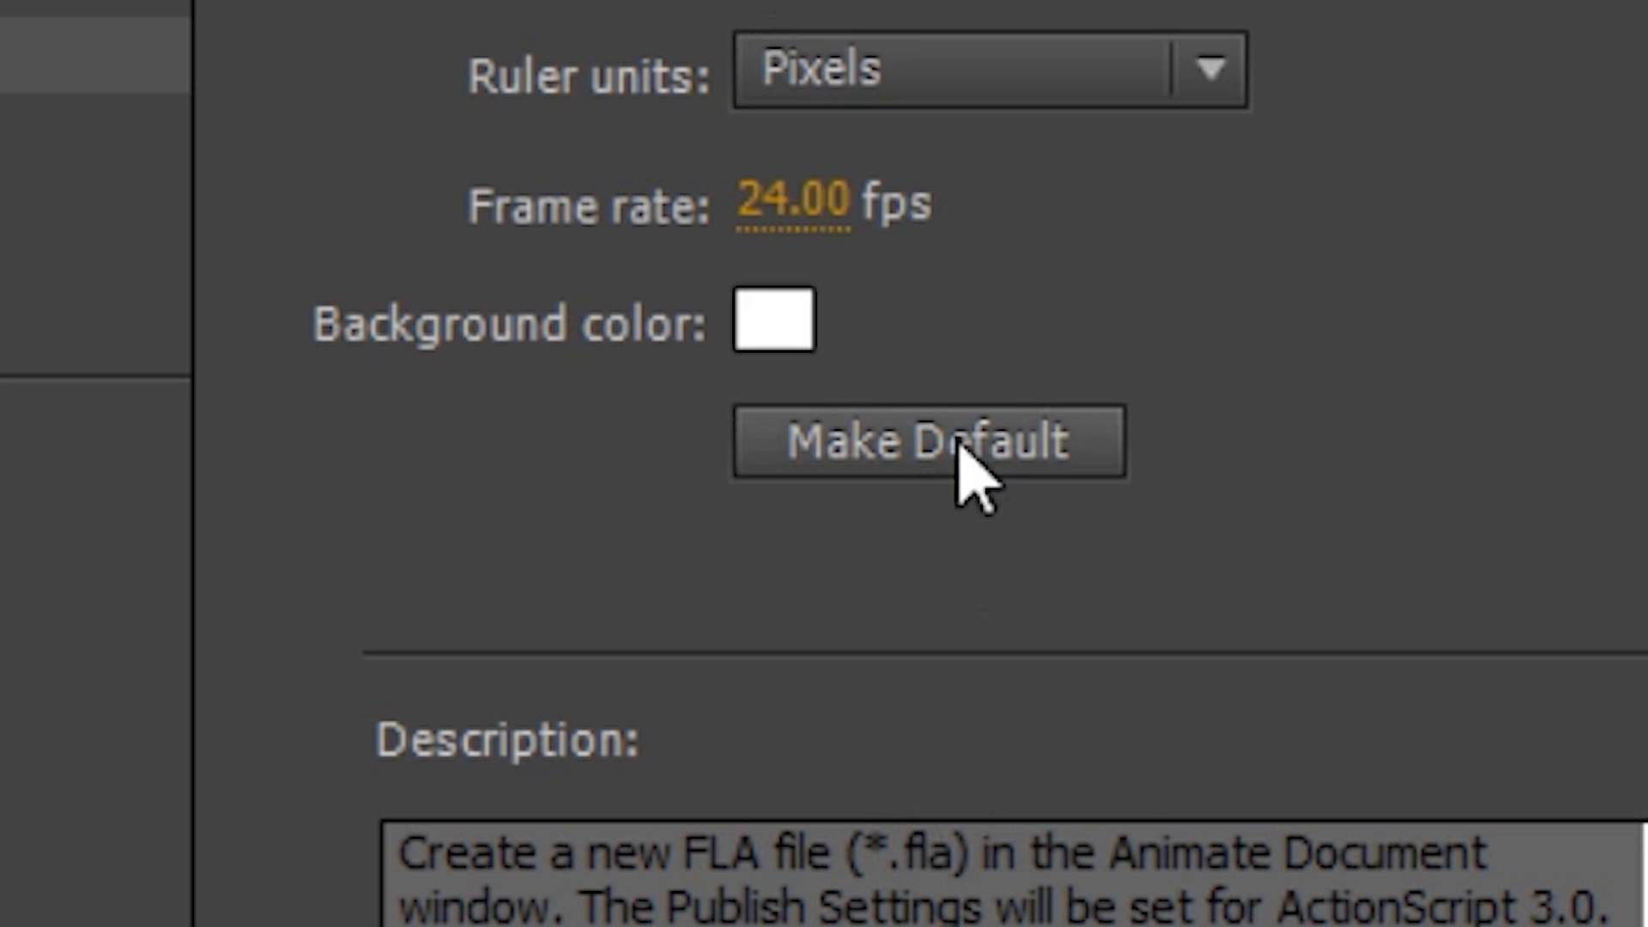
{"action": "left_click", "coordinate": [915, 446]}
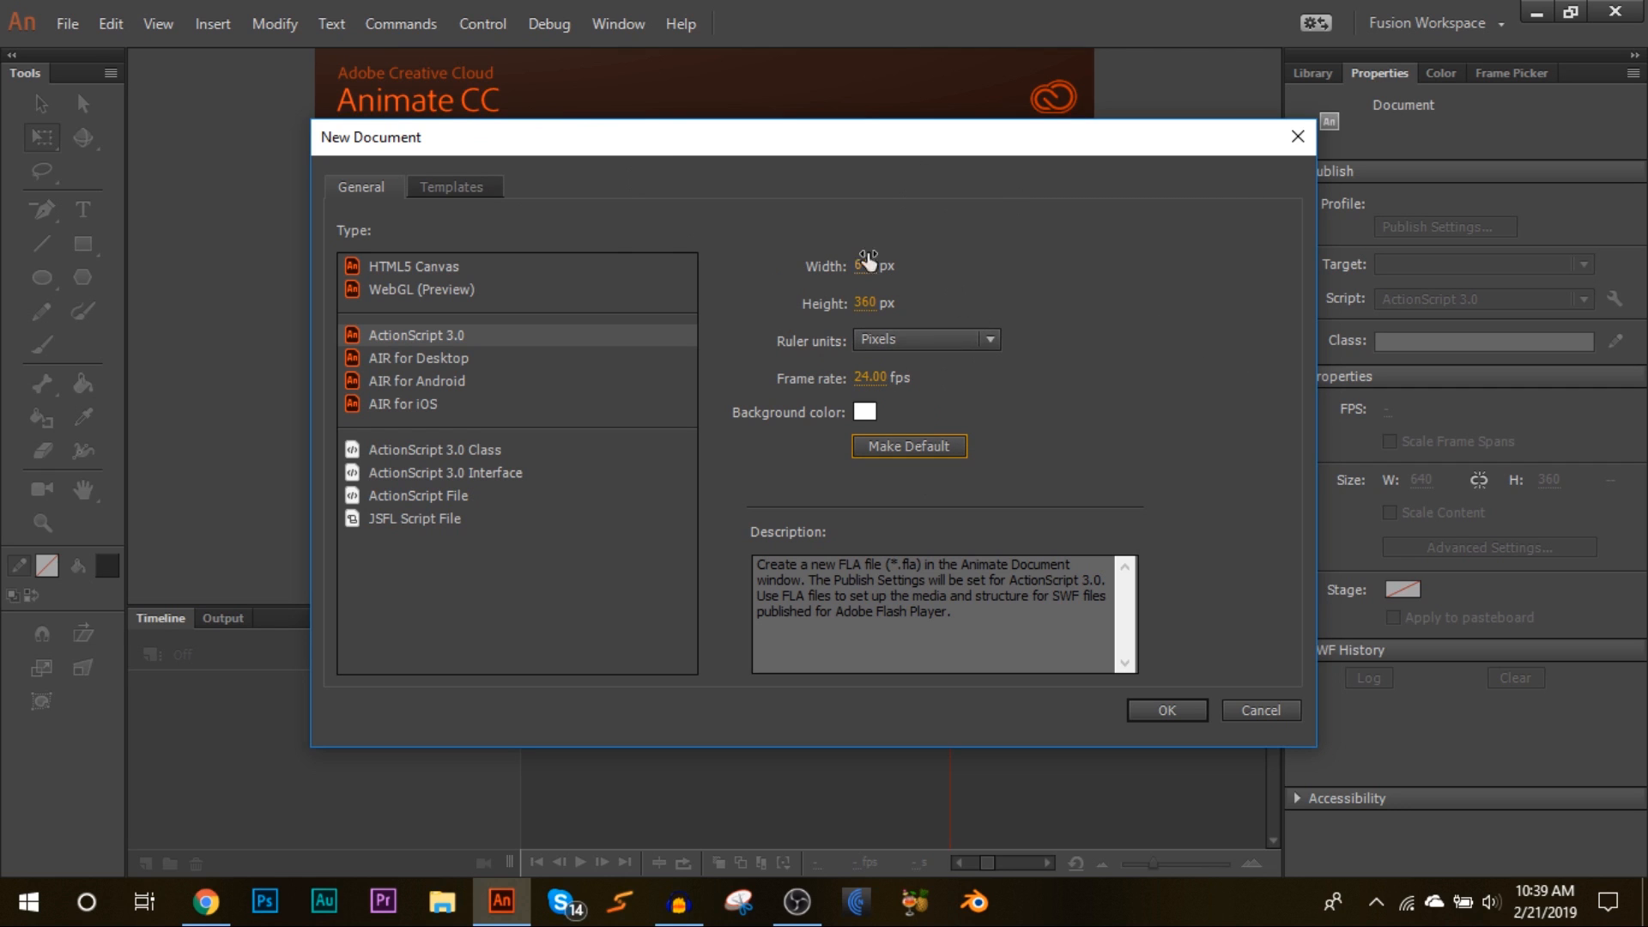
{"action": "left_click", "coordinate": [1152, 715]}
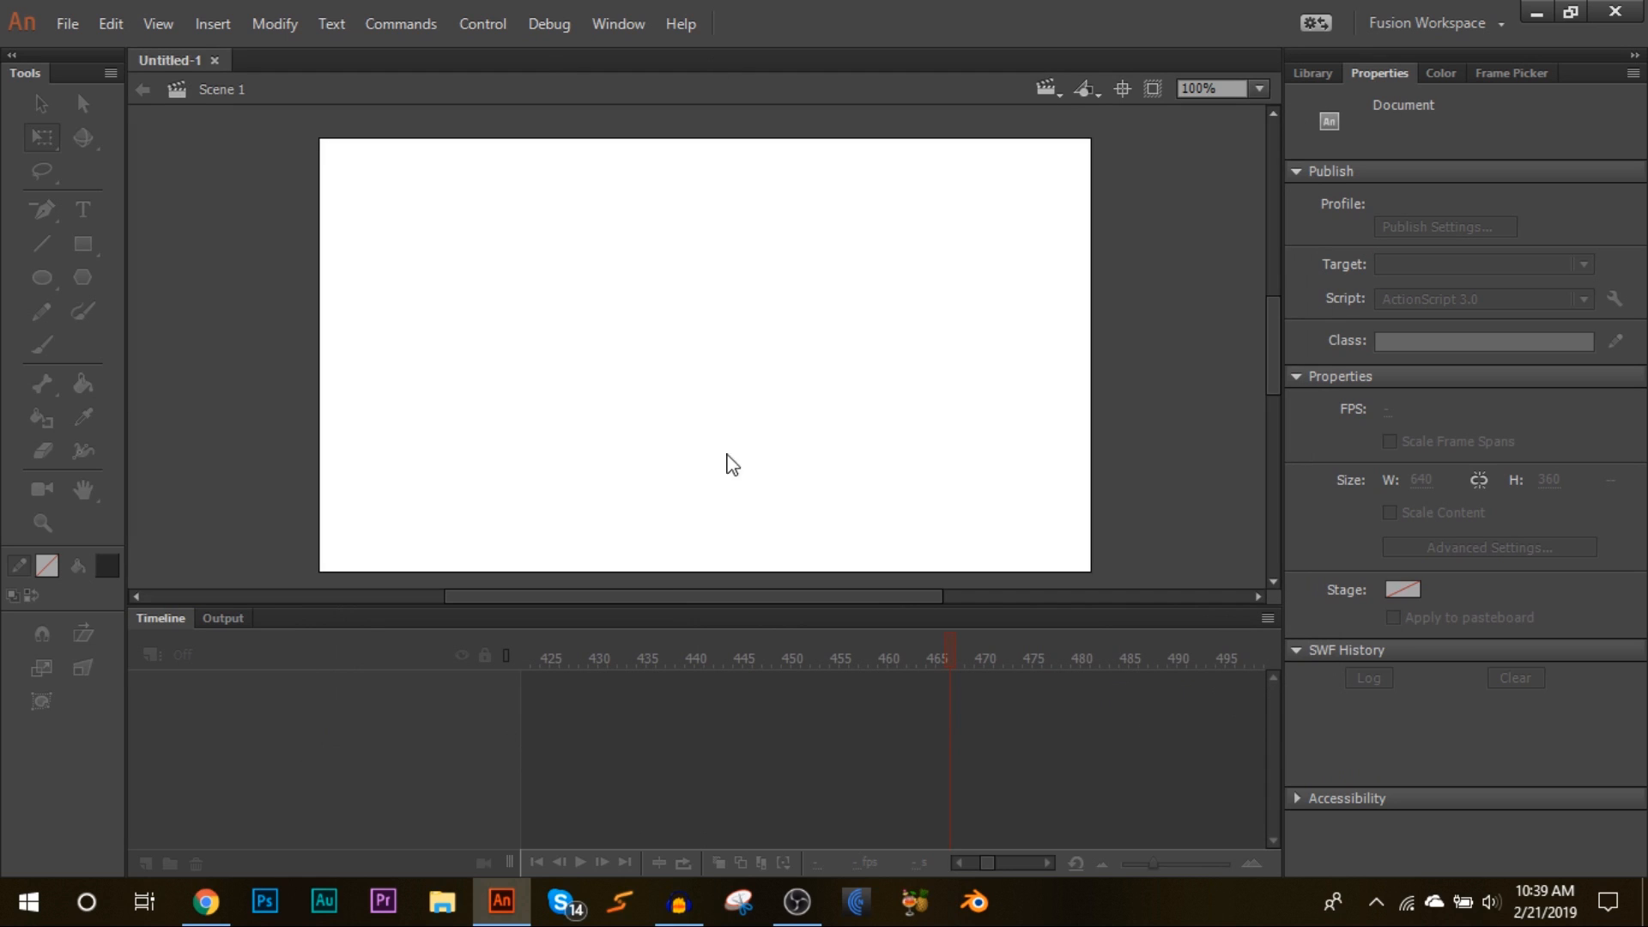
{"action": "left_click", "coordinate": [1261, 86]}
{"action": "left_click", "coordinate": [1267, 142]}
{"action": "left_click", "coordinate": [1259, 88]}
{"action": "left_click", "coordinate": [1254, 133]}
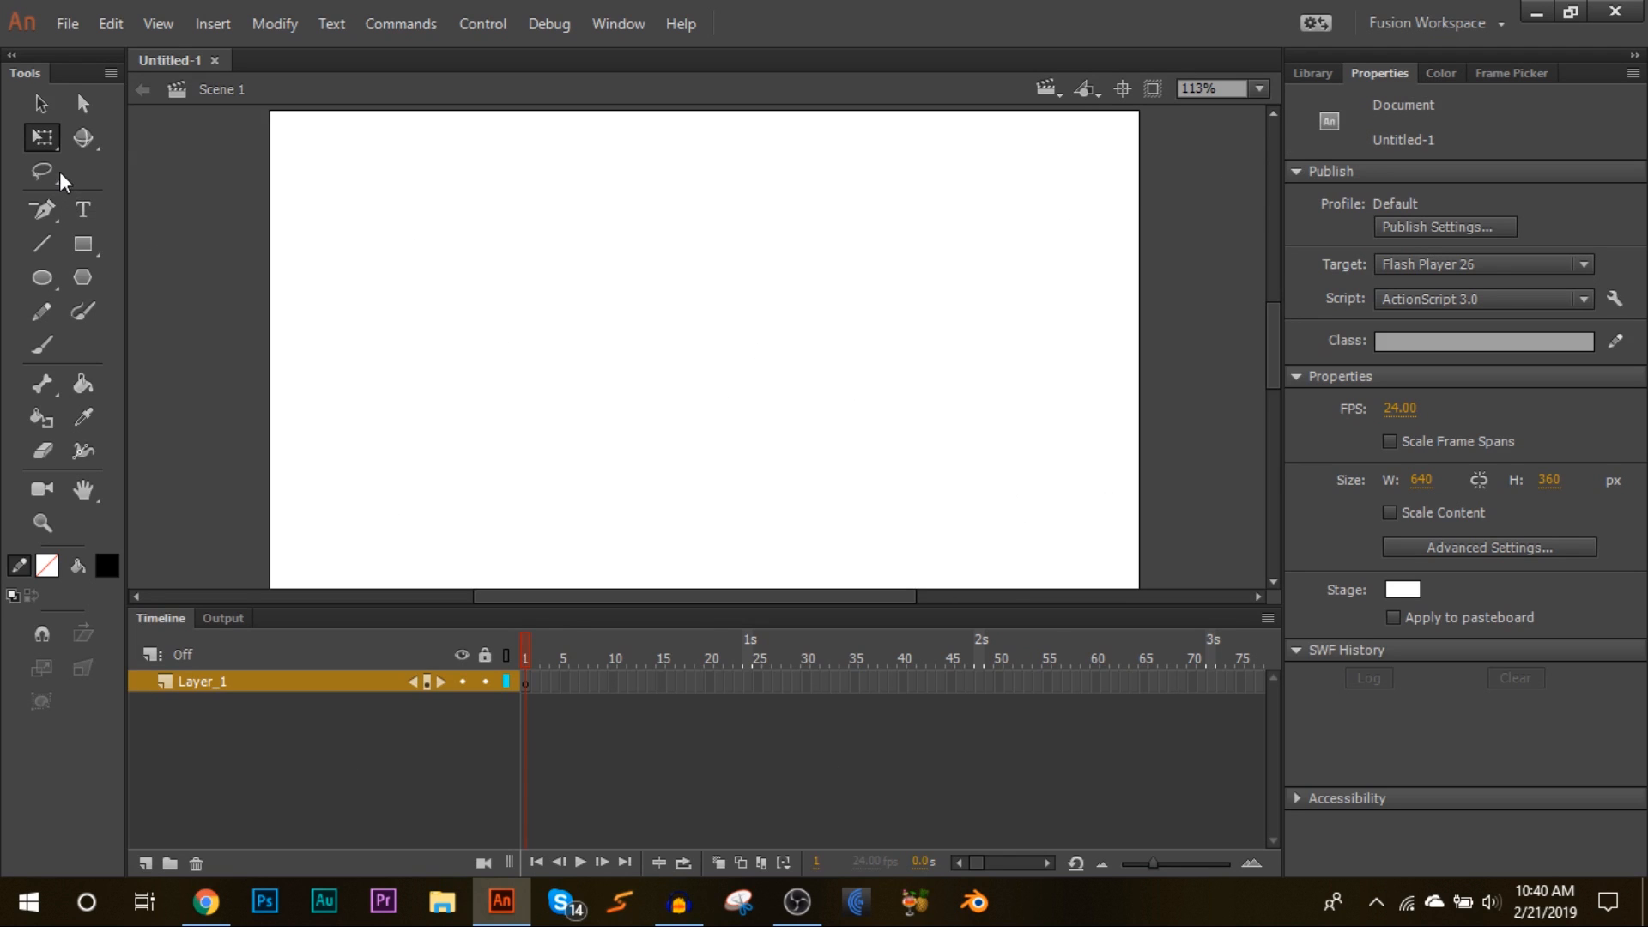
{"action": "left_click", "coordinate": [642, 20]}
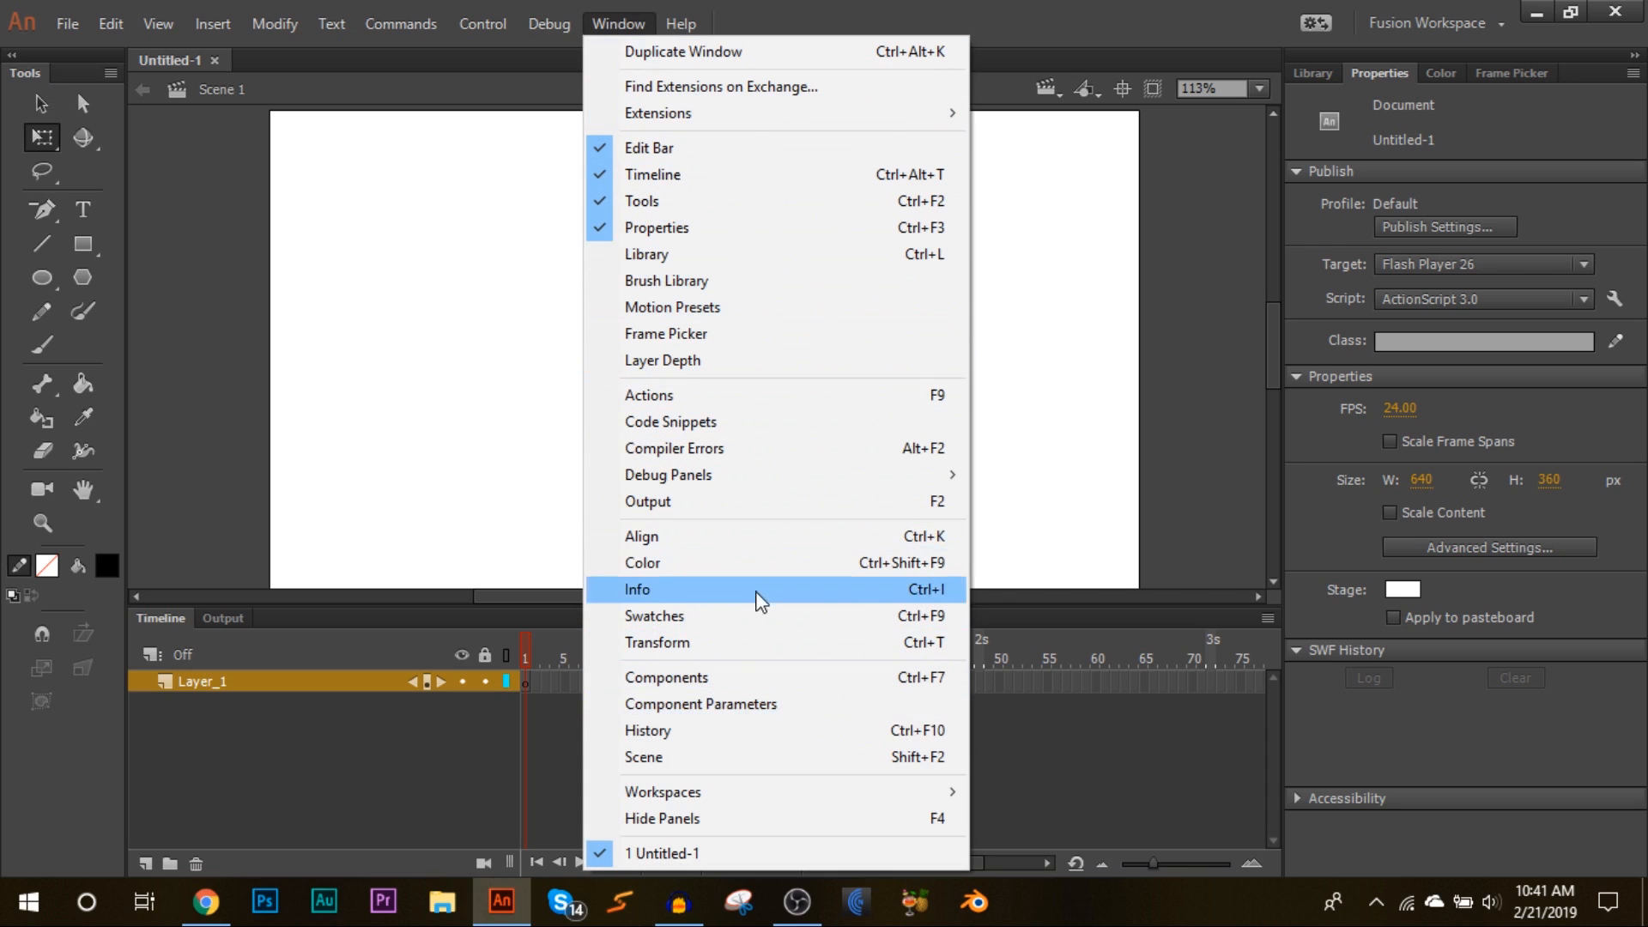
{"action": "left_click", "coordinate": [683, 596]}
{"action": "left_click_drag", "start_coordinate": [854, 377], "coordinate": [1532, 78]}
{"action": "right_click", "coordinate": [1575, 76]}
{"action": "left_click", "coordinate": [1572, 92]}
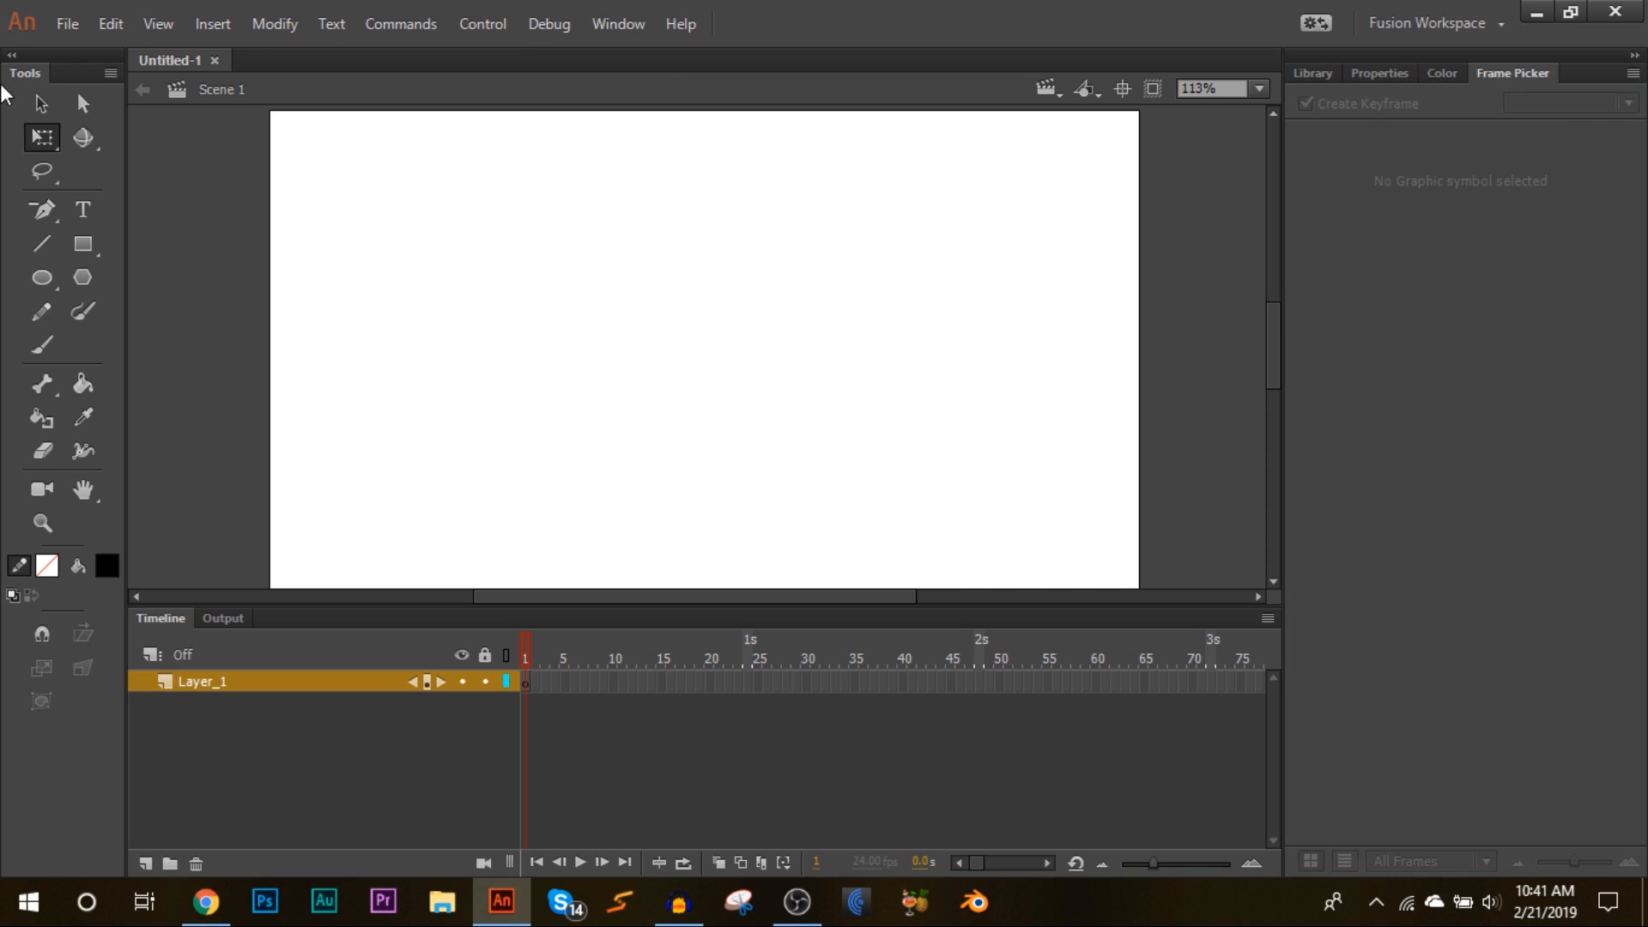
Step: Draw a test brush stroke across the stage and undo it
{"action": "left_click", "coordinate": [35, 345]}
{"action": "mouse_move", "coordinate": [478, 212]}
{"action": "left_mouse_down"}
{"action": "mouse_move", "coordinate": [507, 286]}
{"action": "mouse_move", "coordinate": [948, 407]}
{"action": "left_mouse_up"}
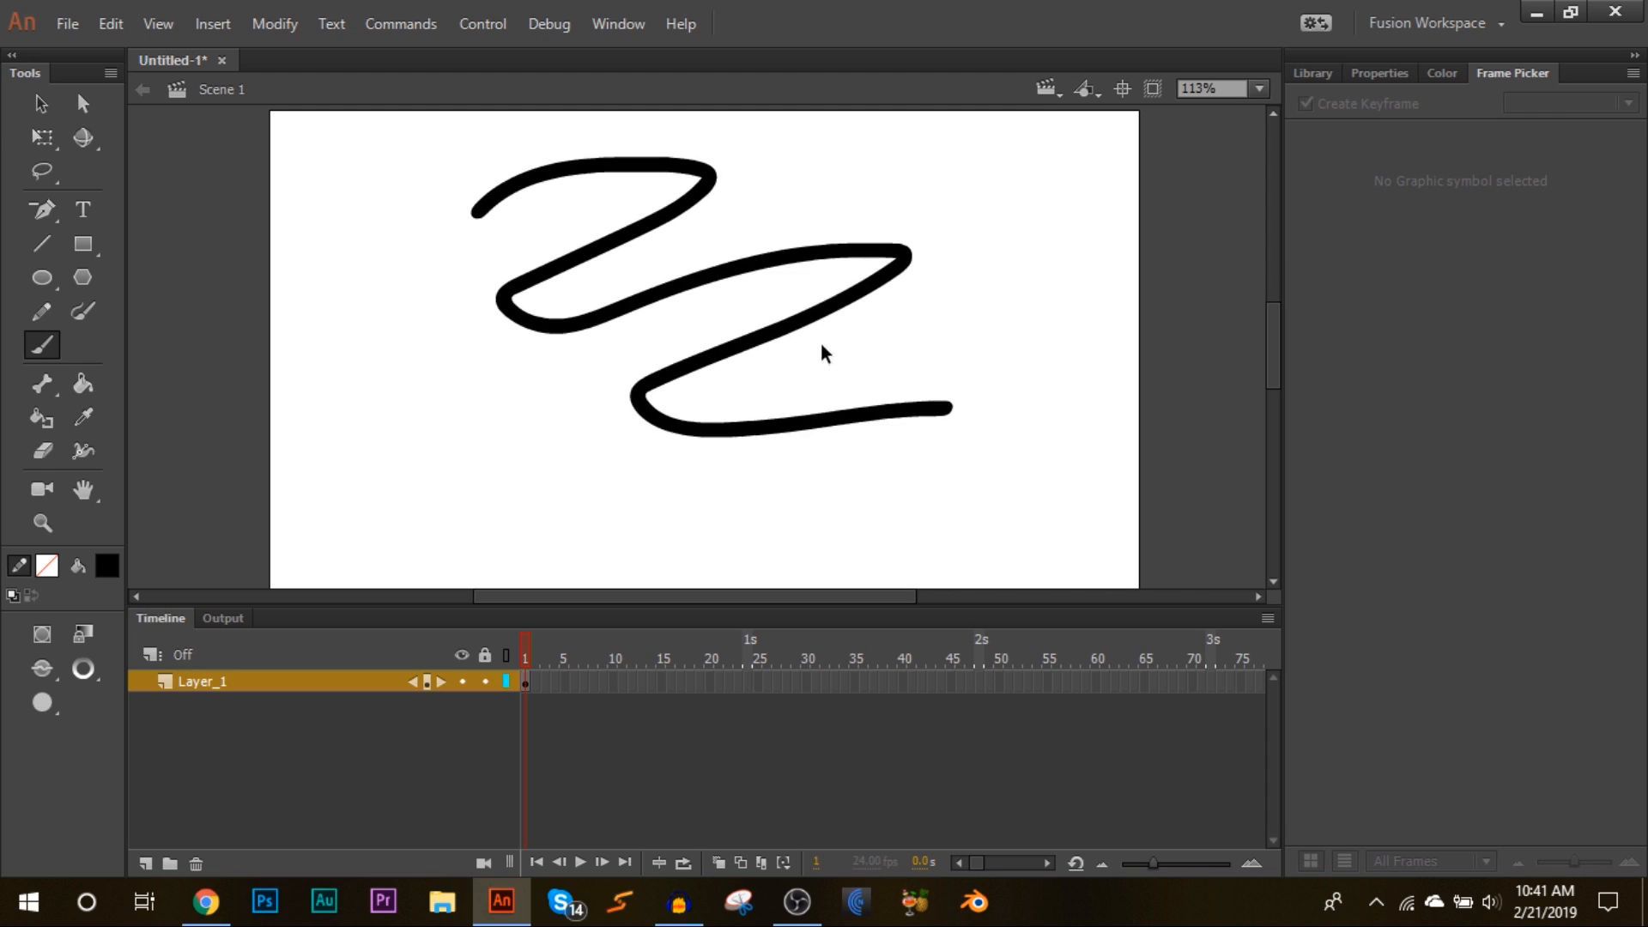
{"action": "key", "text": "ctrl+z"}
{"action": "left_click", "coordinate": [42, 137]}
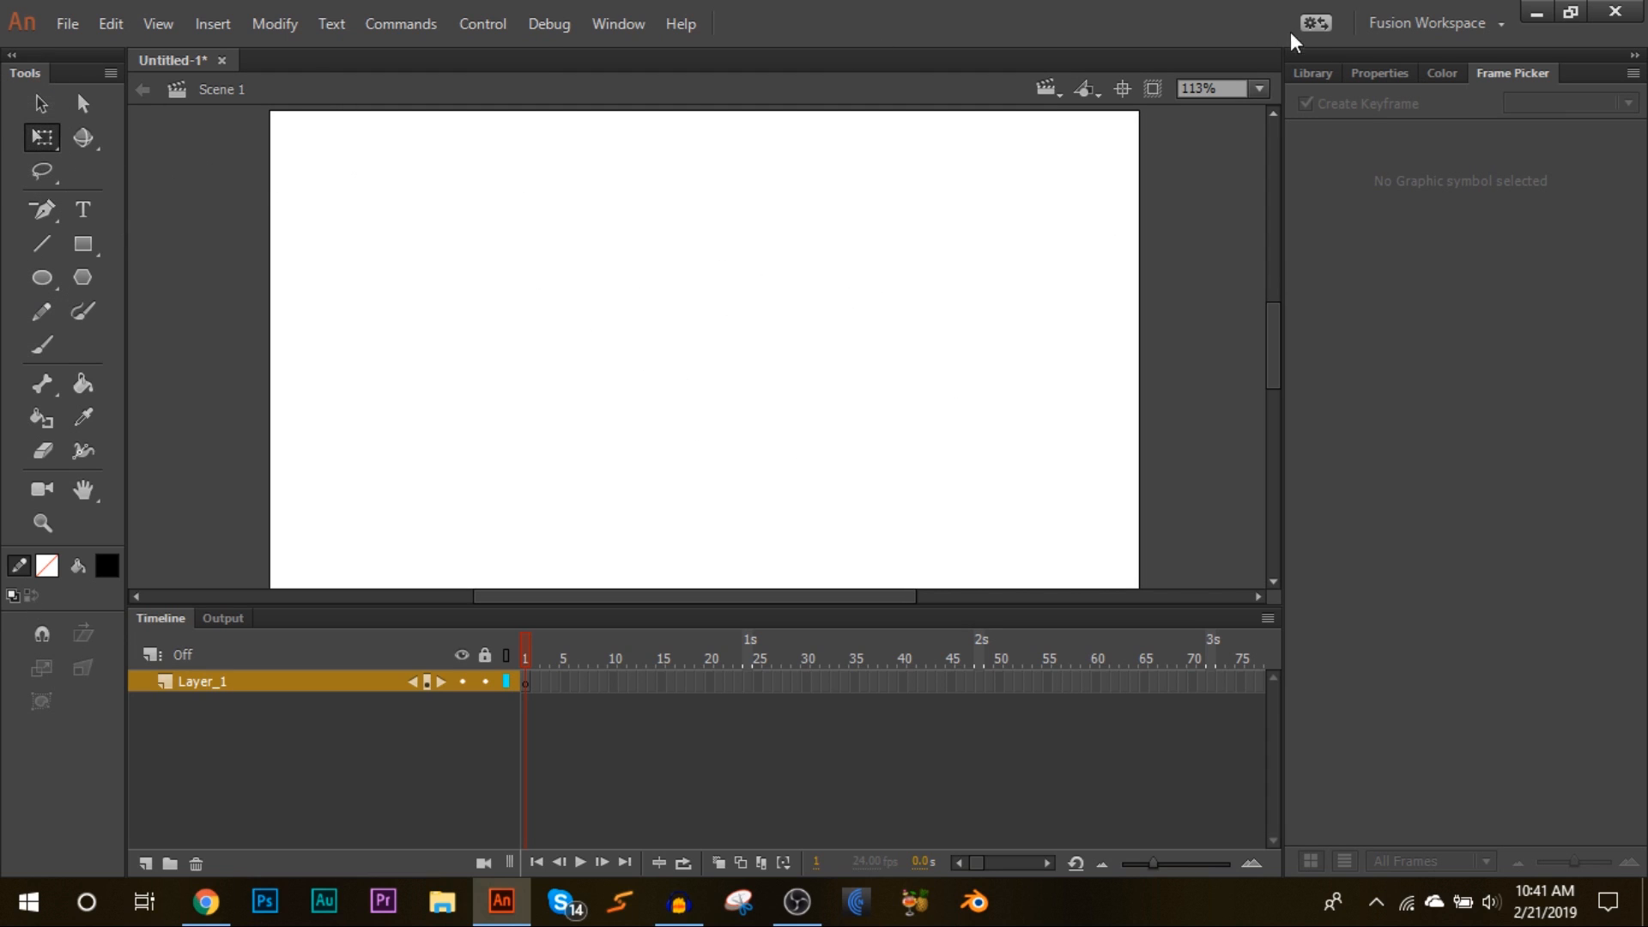
Step: Browse the Library, Properties, Color and Frame Picker panels
{"action": "left_click", "coordinate": [1313, 73]}
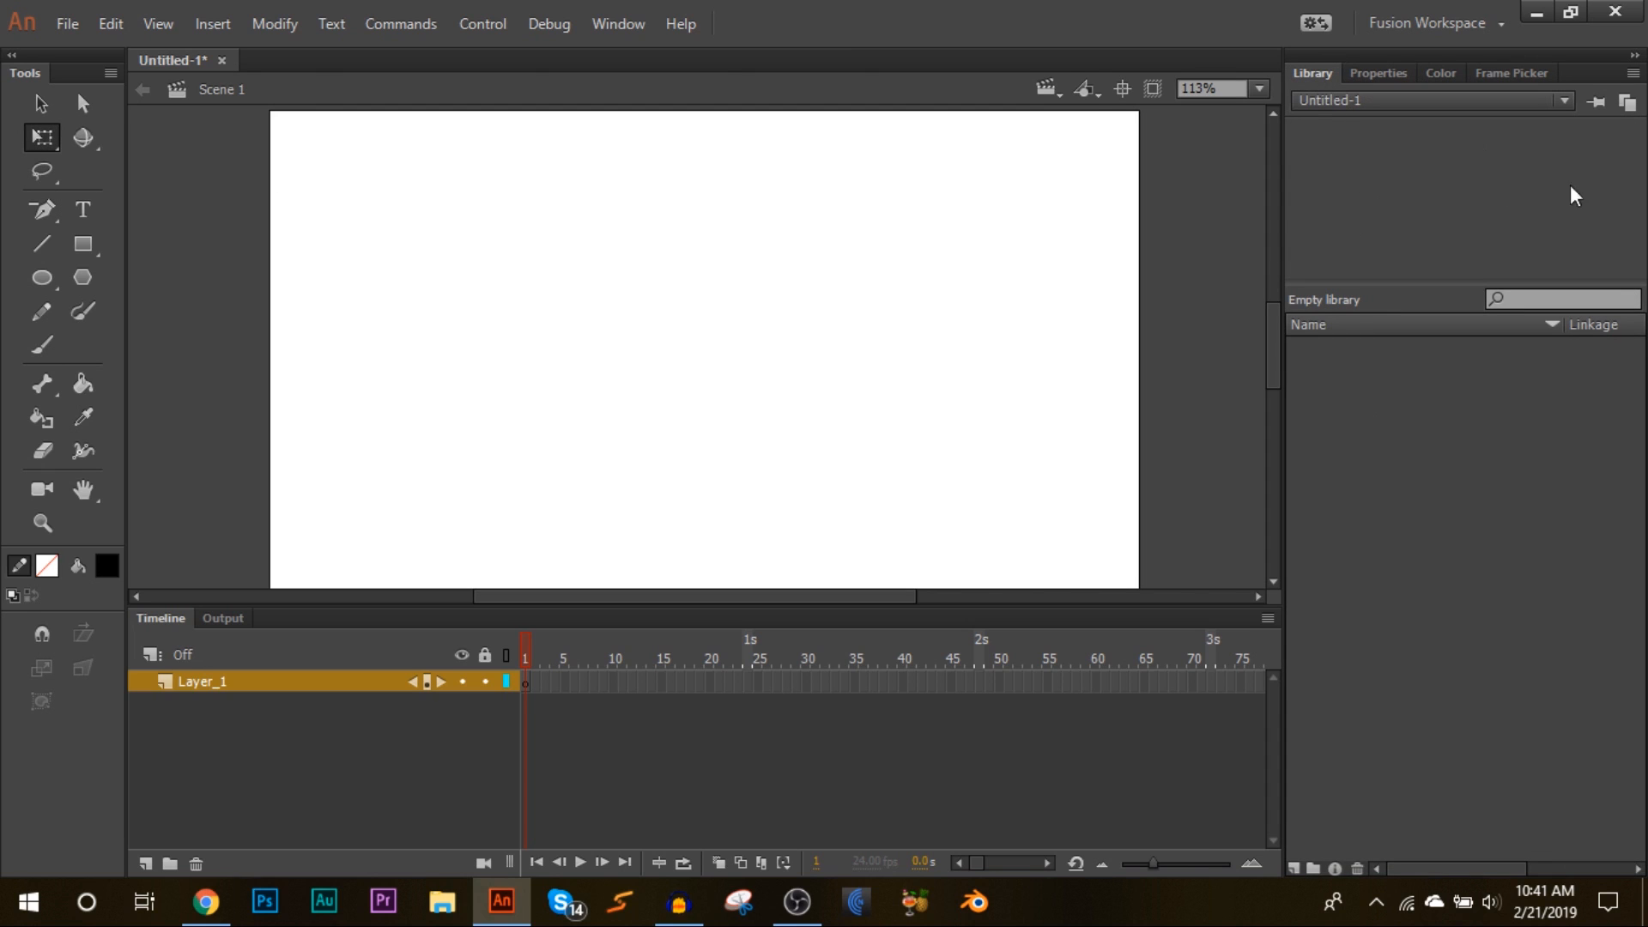
{"action": "left_click", "coordinate": [1365, 73]}
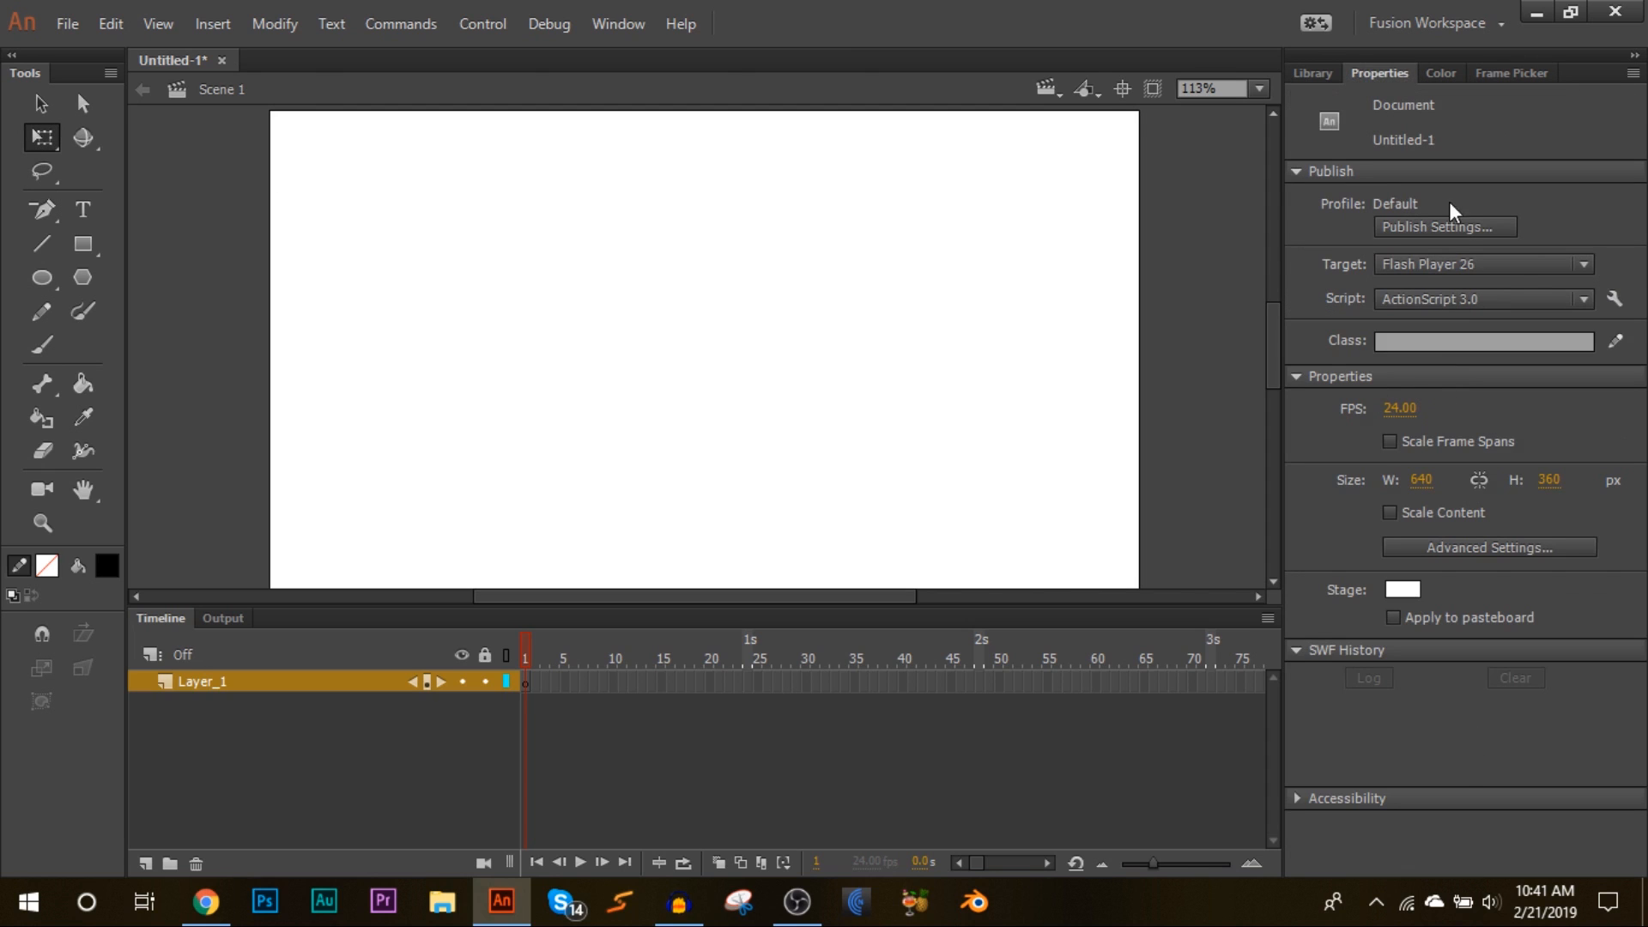
{"action": "left_click", "coordinate": [1432, 67]}
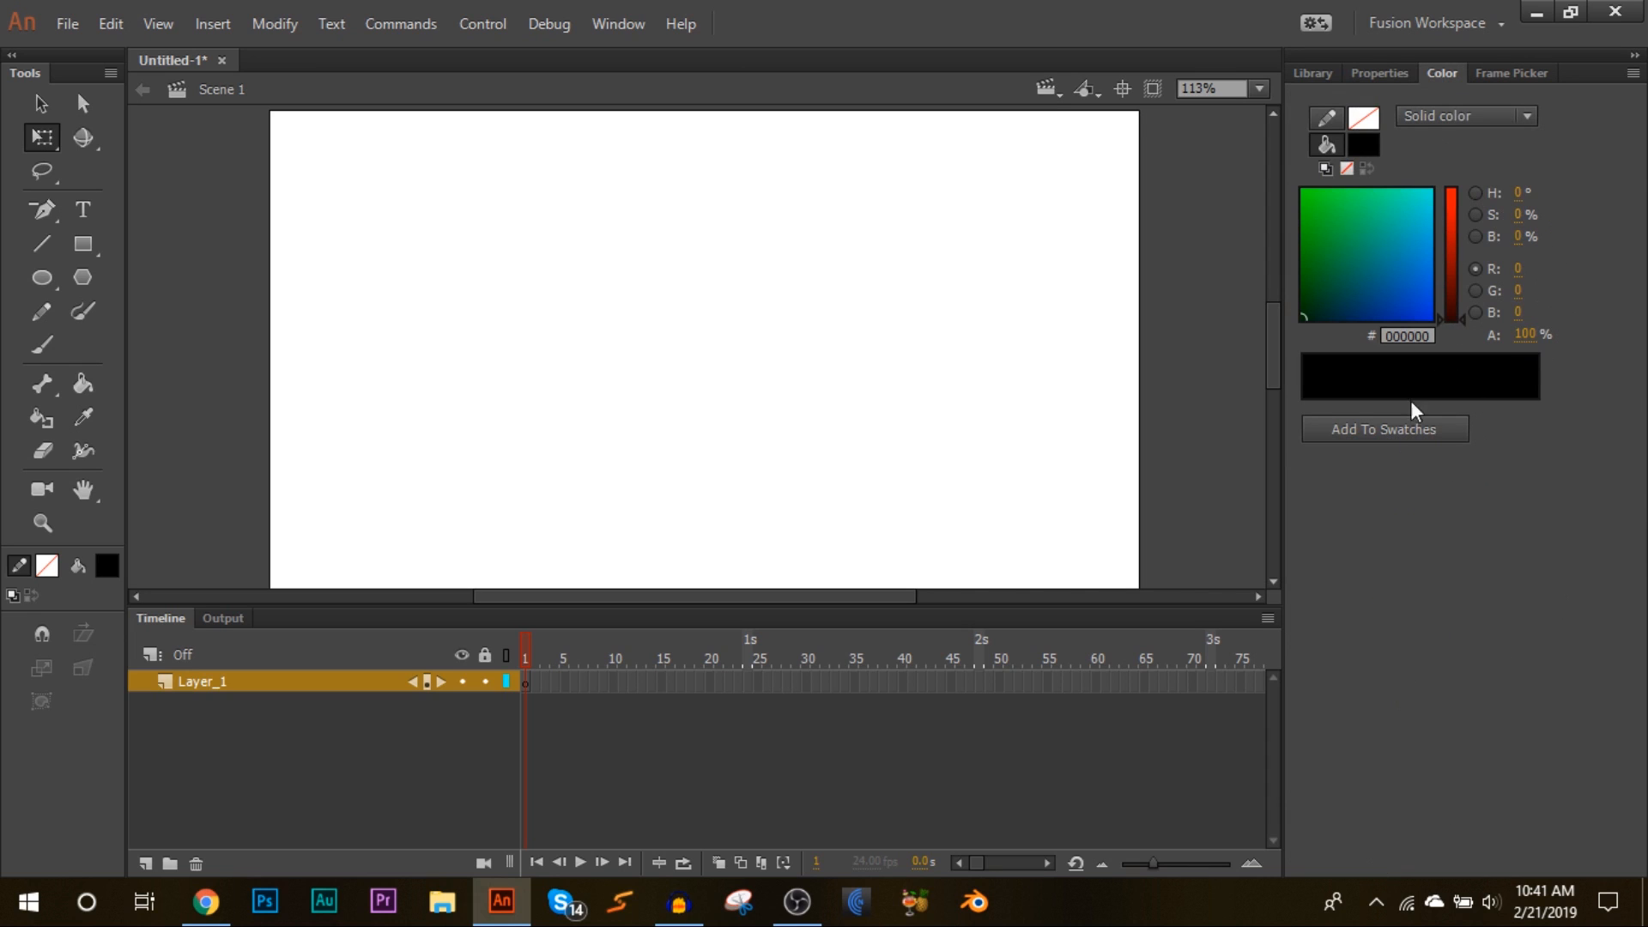
{"action": "left_click", "coordinate": [1533, 72]}
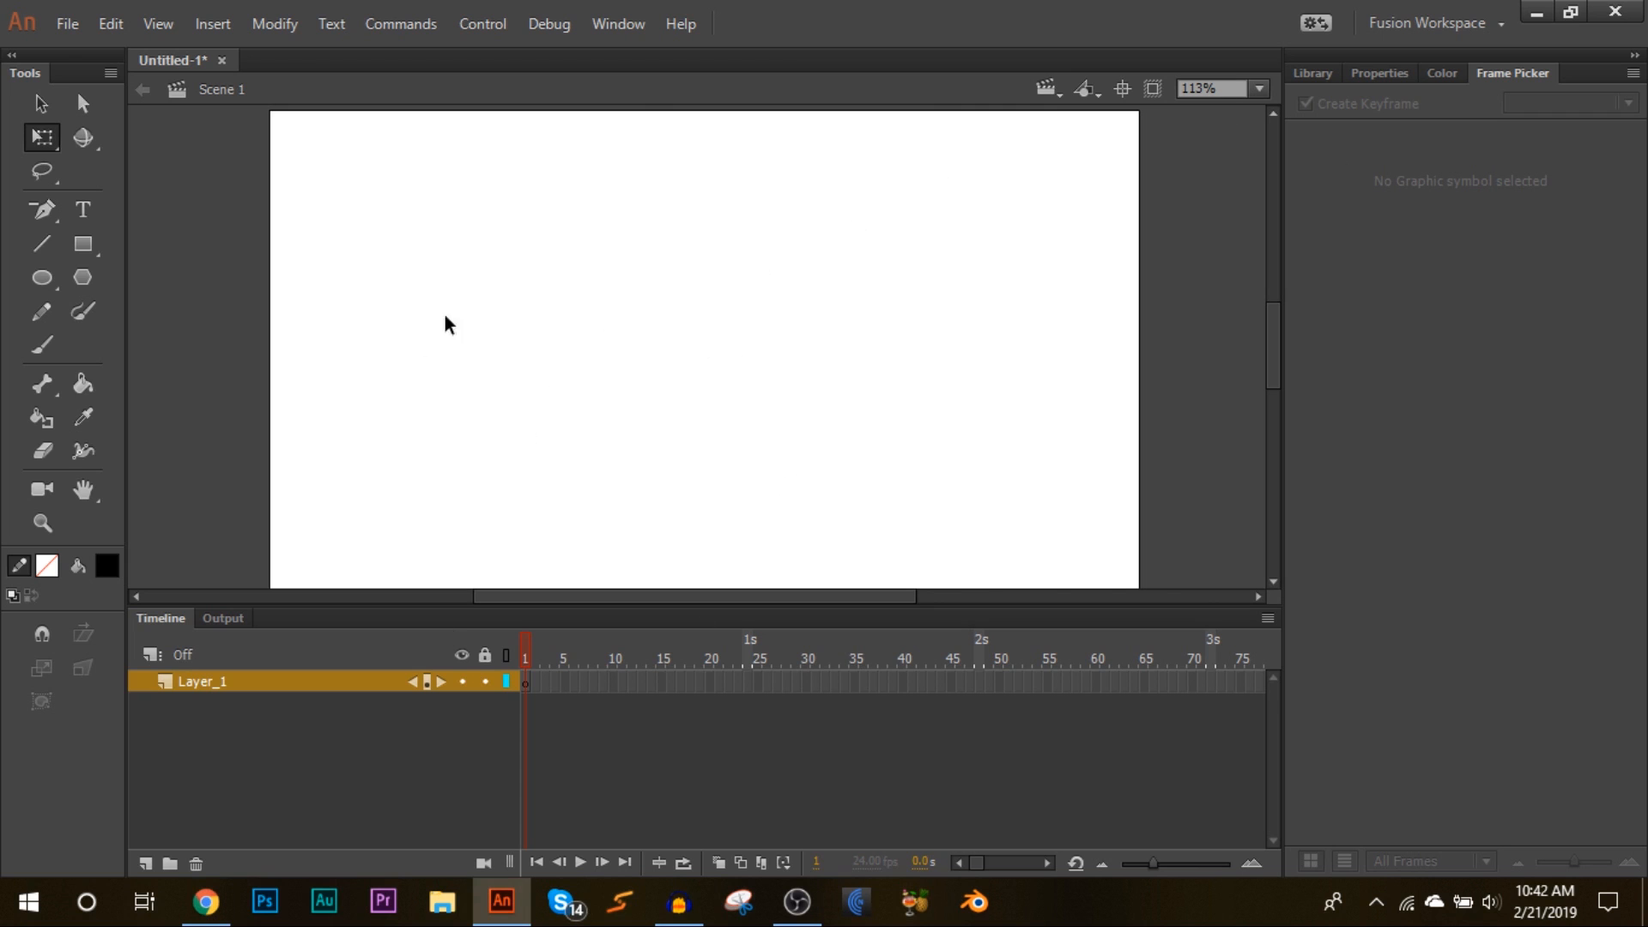
Step: Switch to Chrome and search Google for "bfdi assets"
{"action": "left_click", "coordinate": [502, 902]}
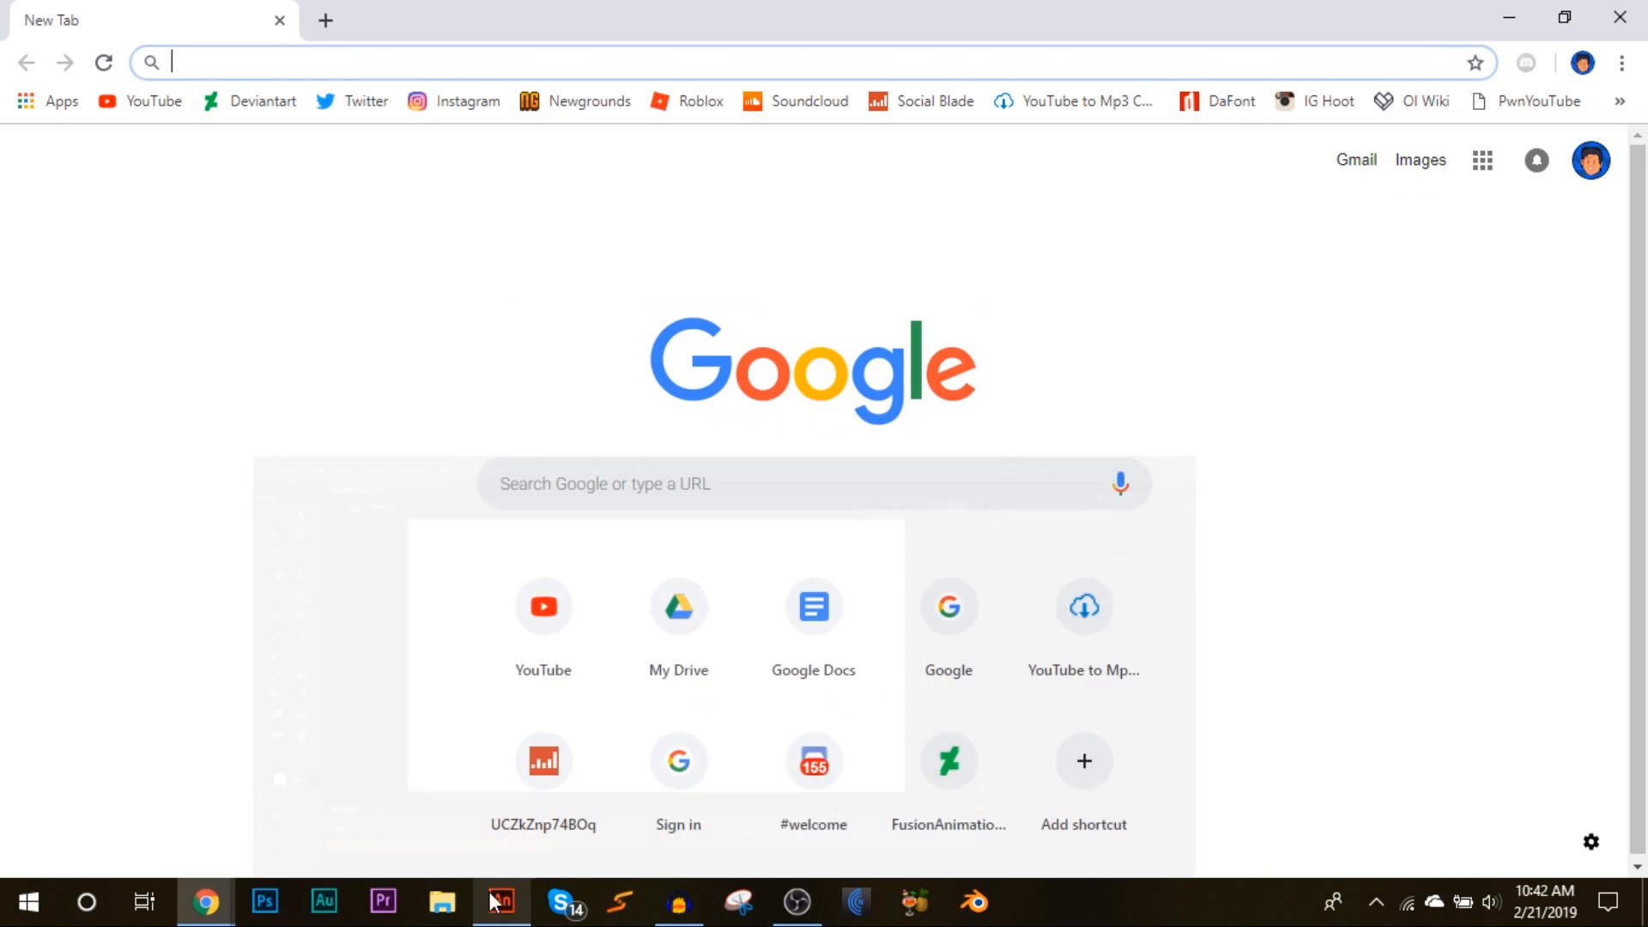
{"action": "left_click", "coordinate": [518, 482]}
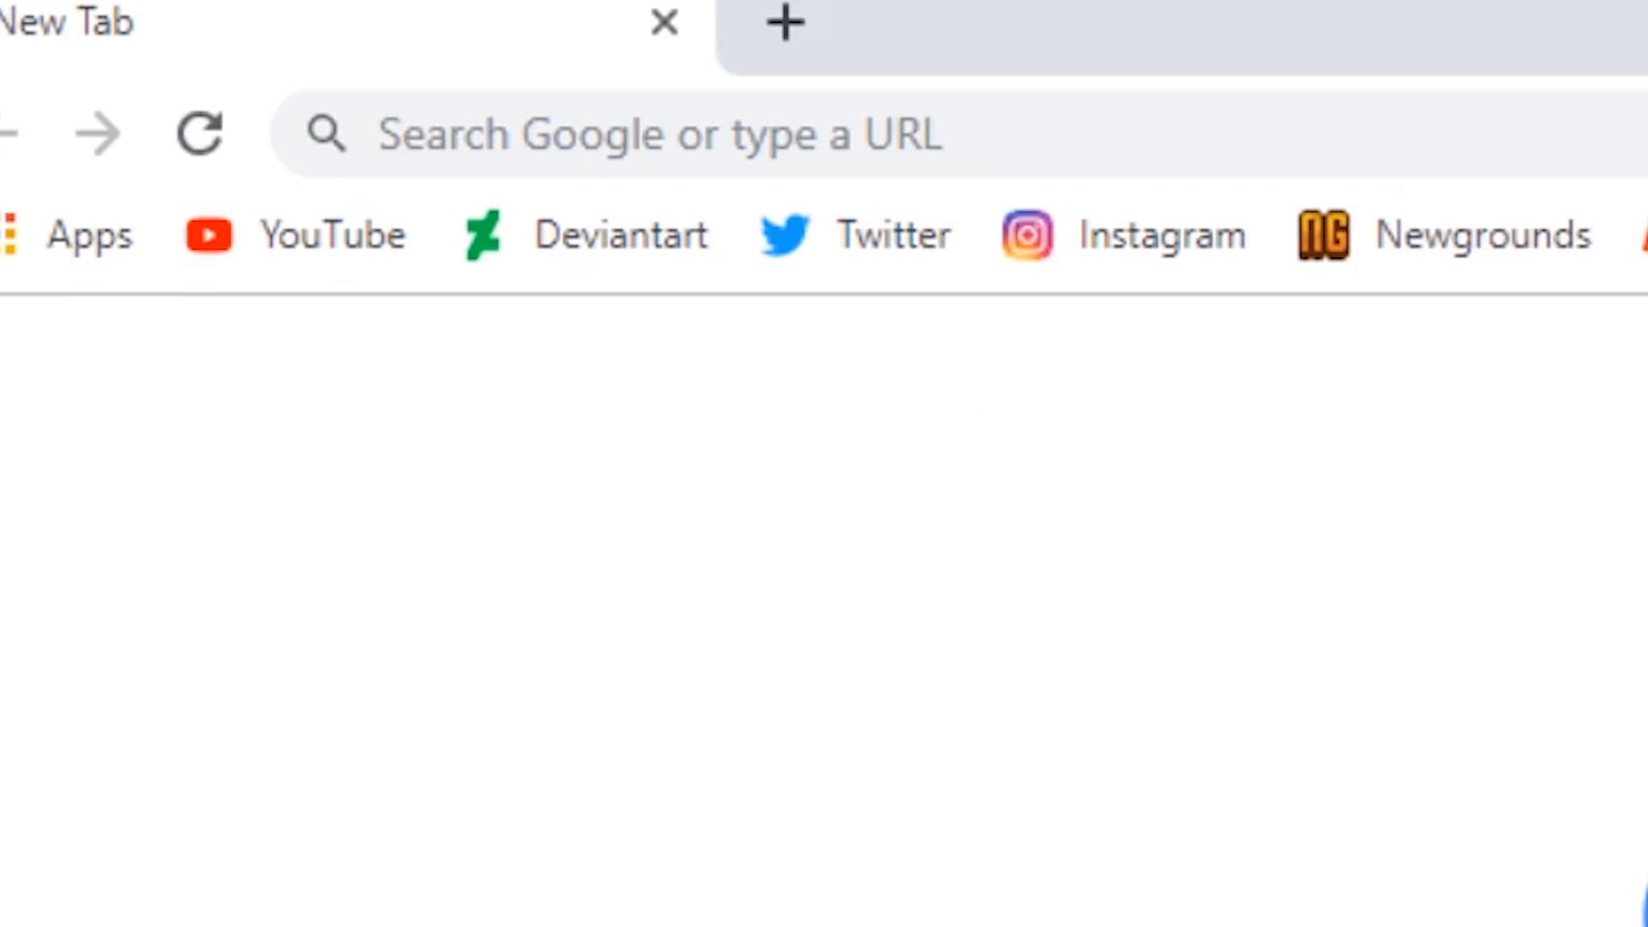
{"action": "type", "text": "bfdi assets"}
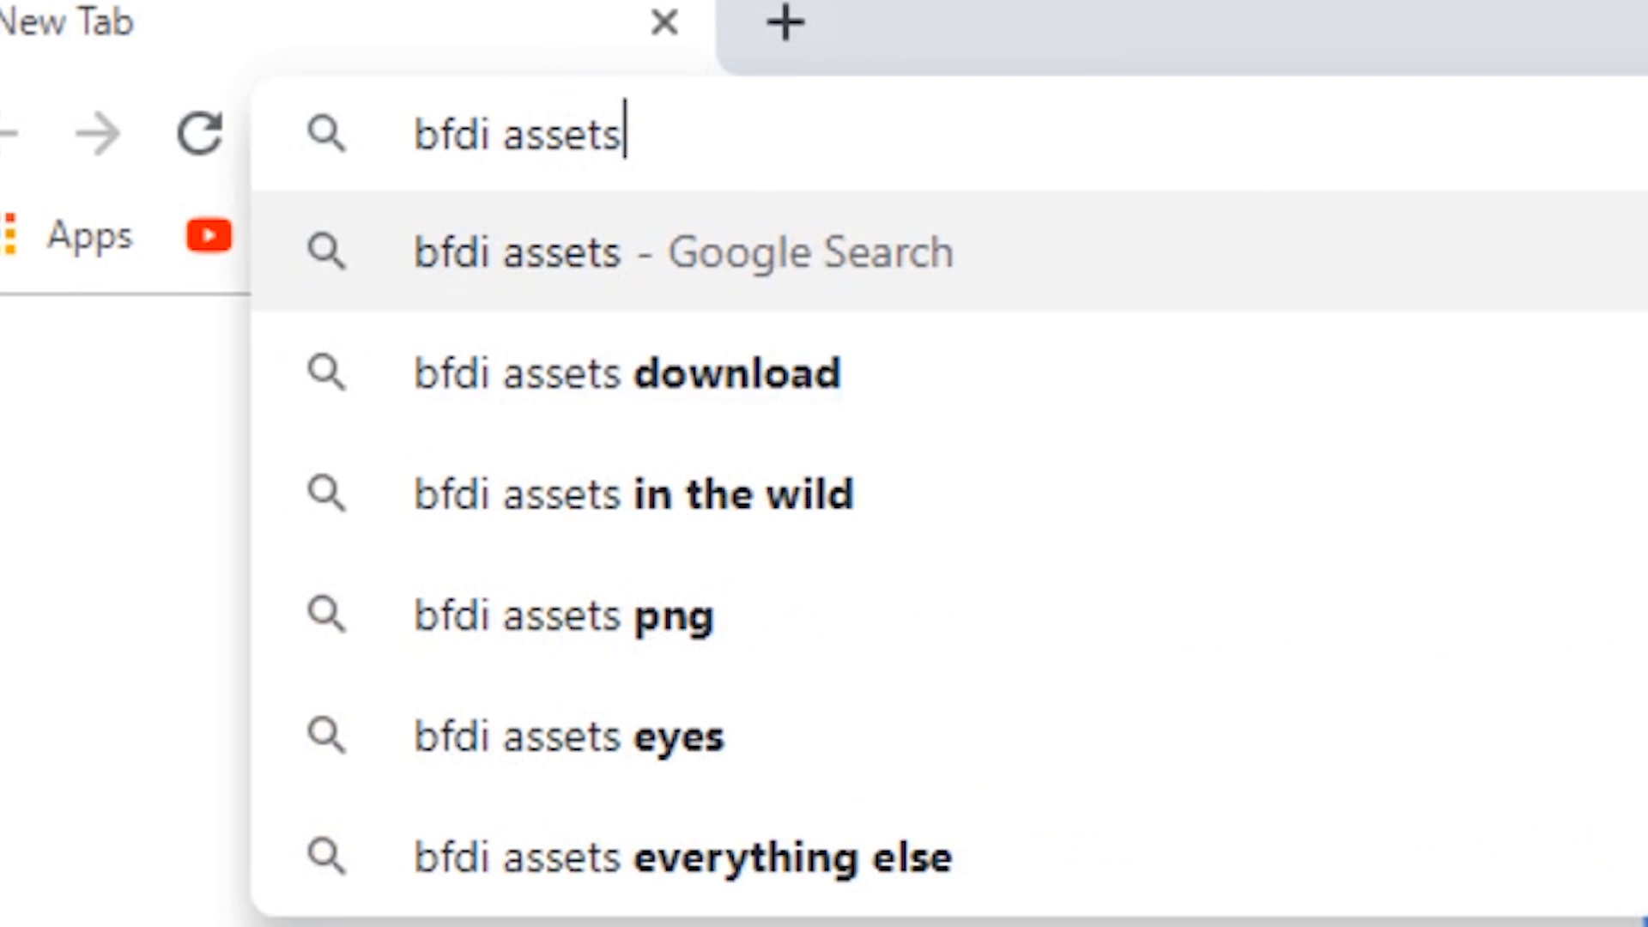
{"action": "key", "text": "Return"}
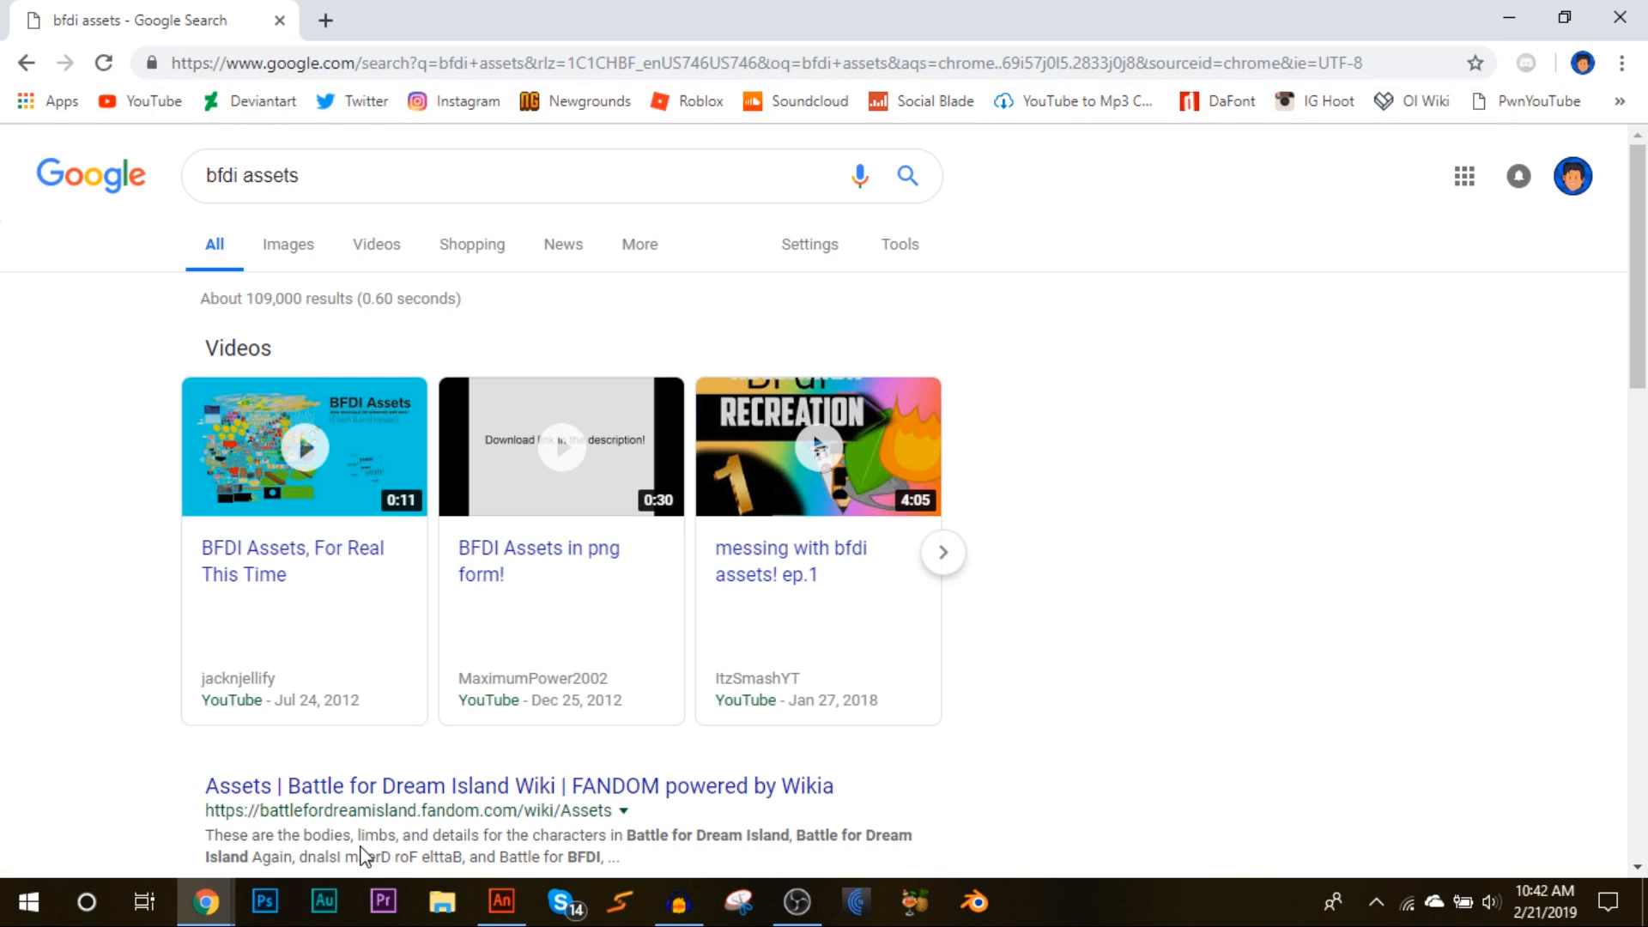
Step: Open the Battle for Dream Island Wiki Assets page and follow its link to the Flash-form asset collections
{"action": "scroll", "coordinate": [1038, 673], "scroll_direction": "down", "scroll_amount": 3}
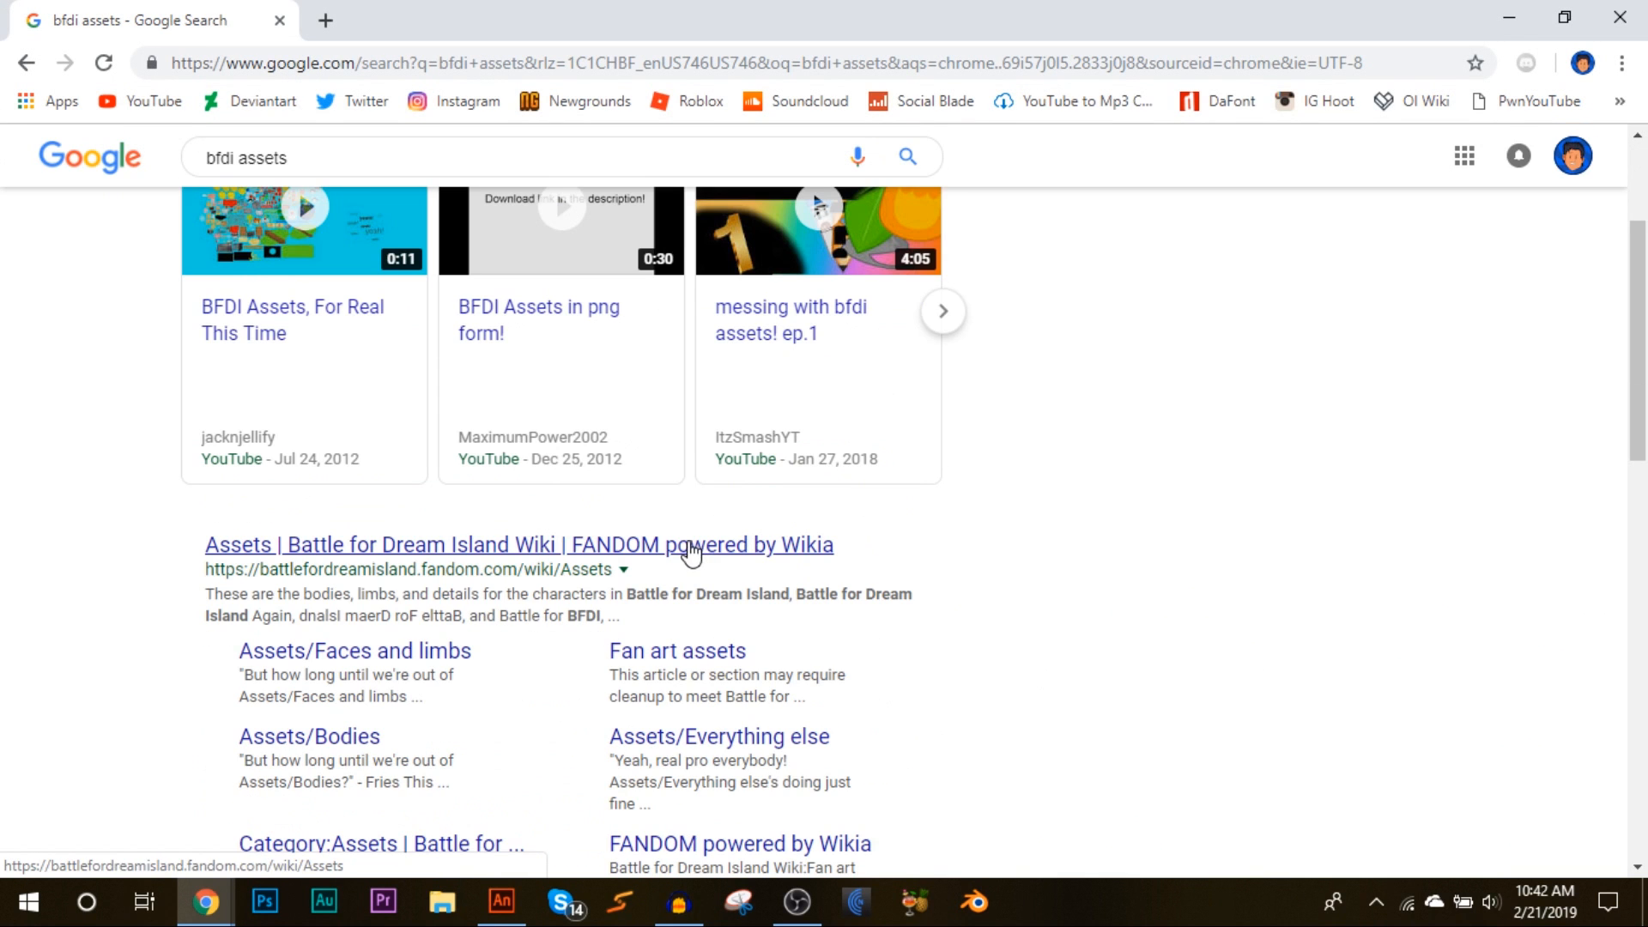
{"action": "left_click", "coordinate": [691, 554]}
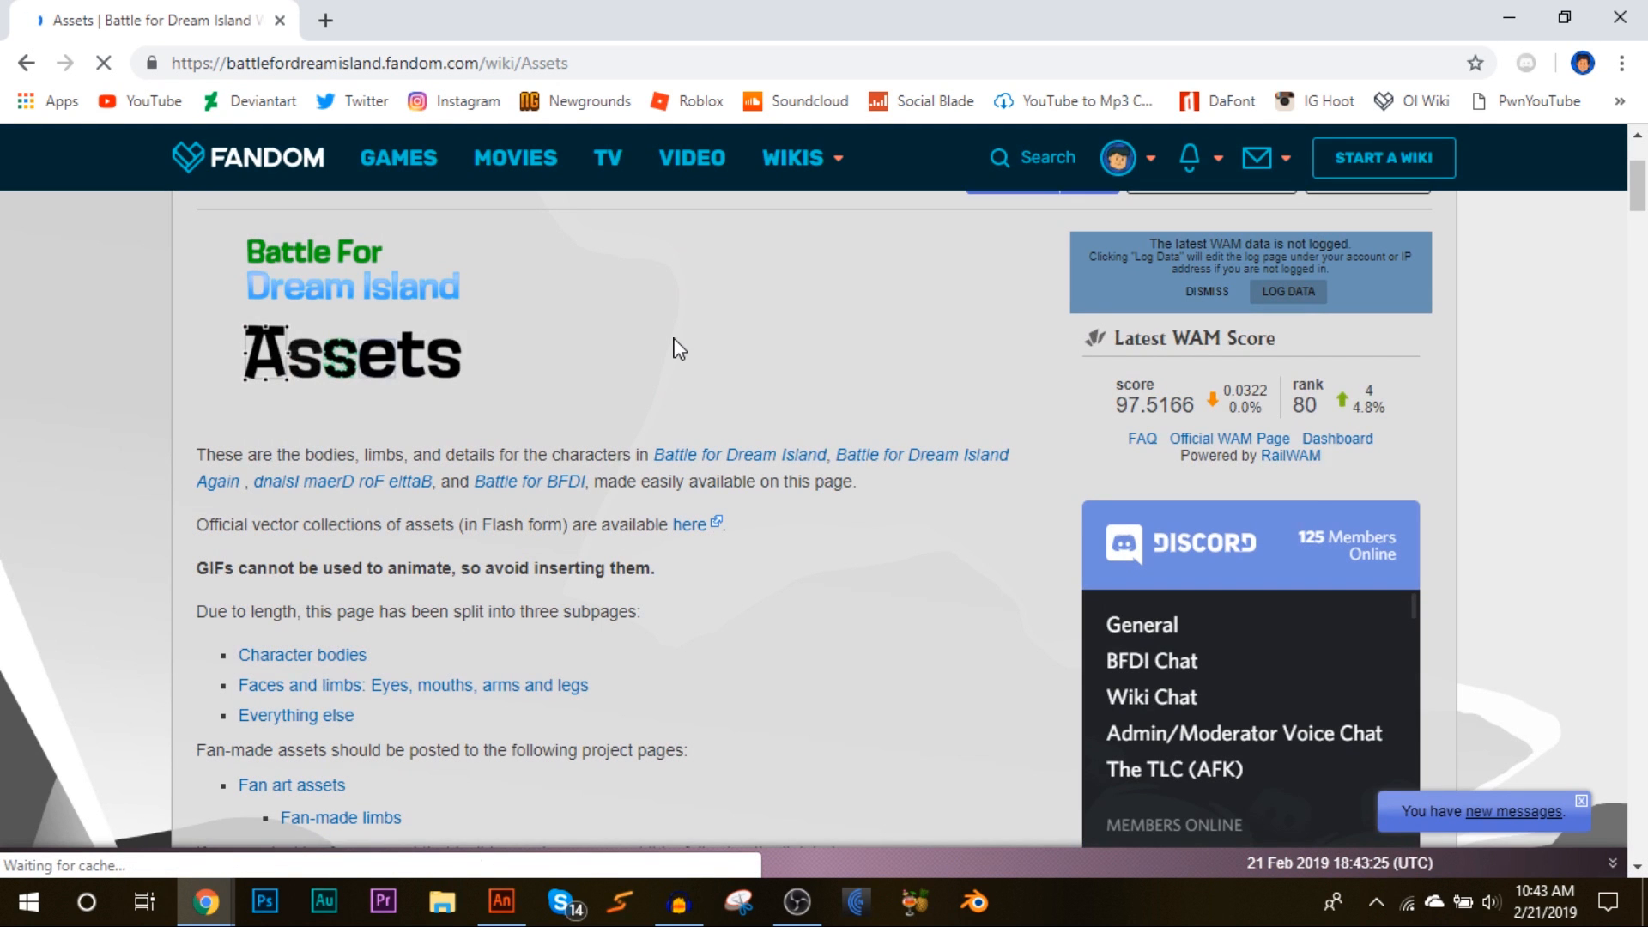
{"action": "left_click_drag", "start_coordinate": [195, 525], "coordinate": [322, 525]}
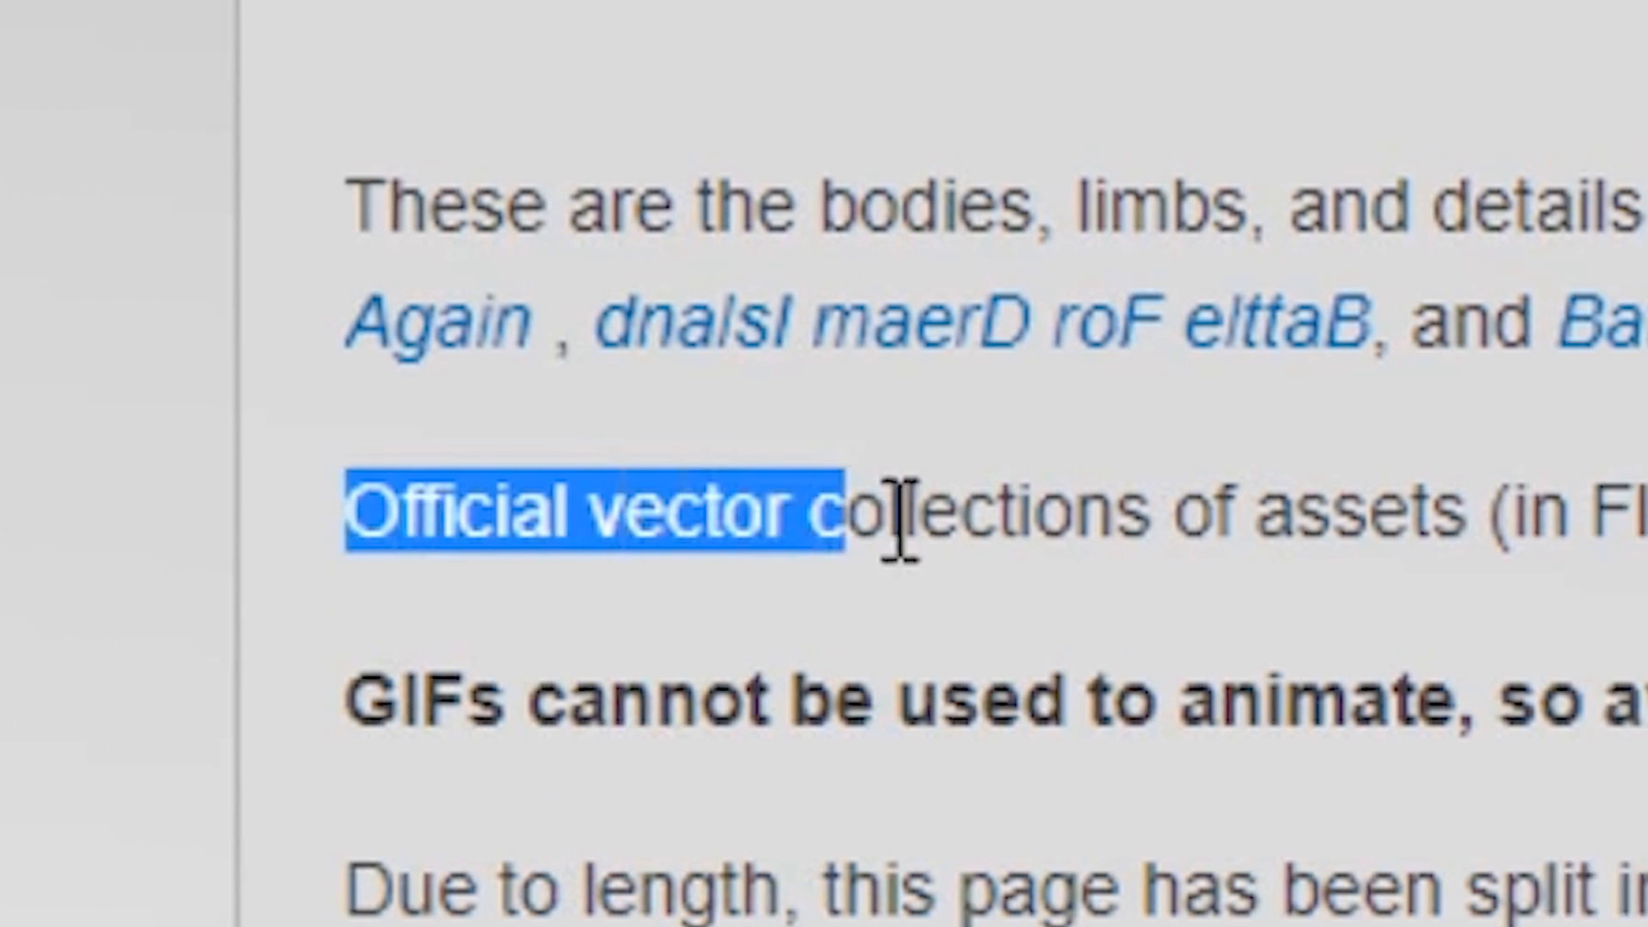
{"action": "left_click_drag", "start_coordinate": [899, 520], "coordinate": [1647, 513]}
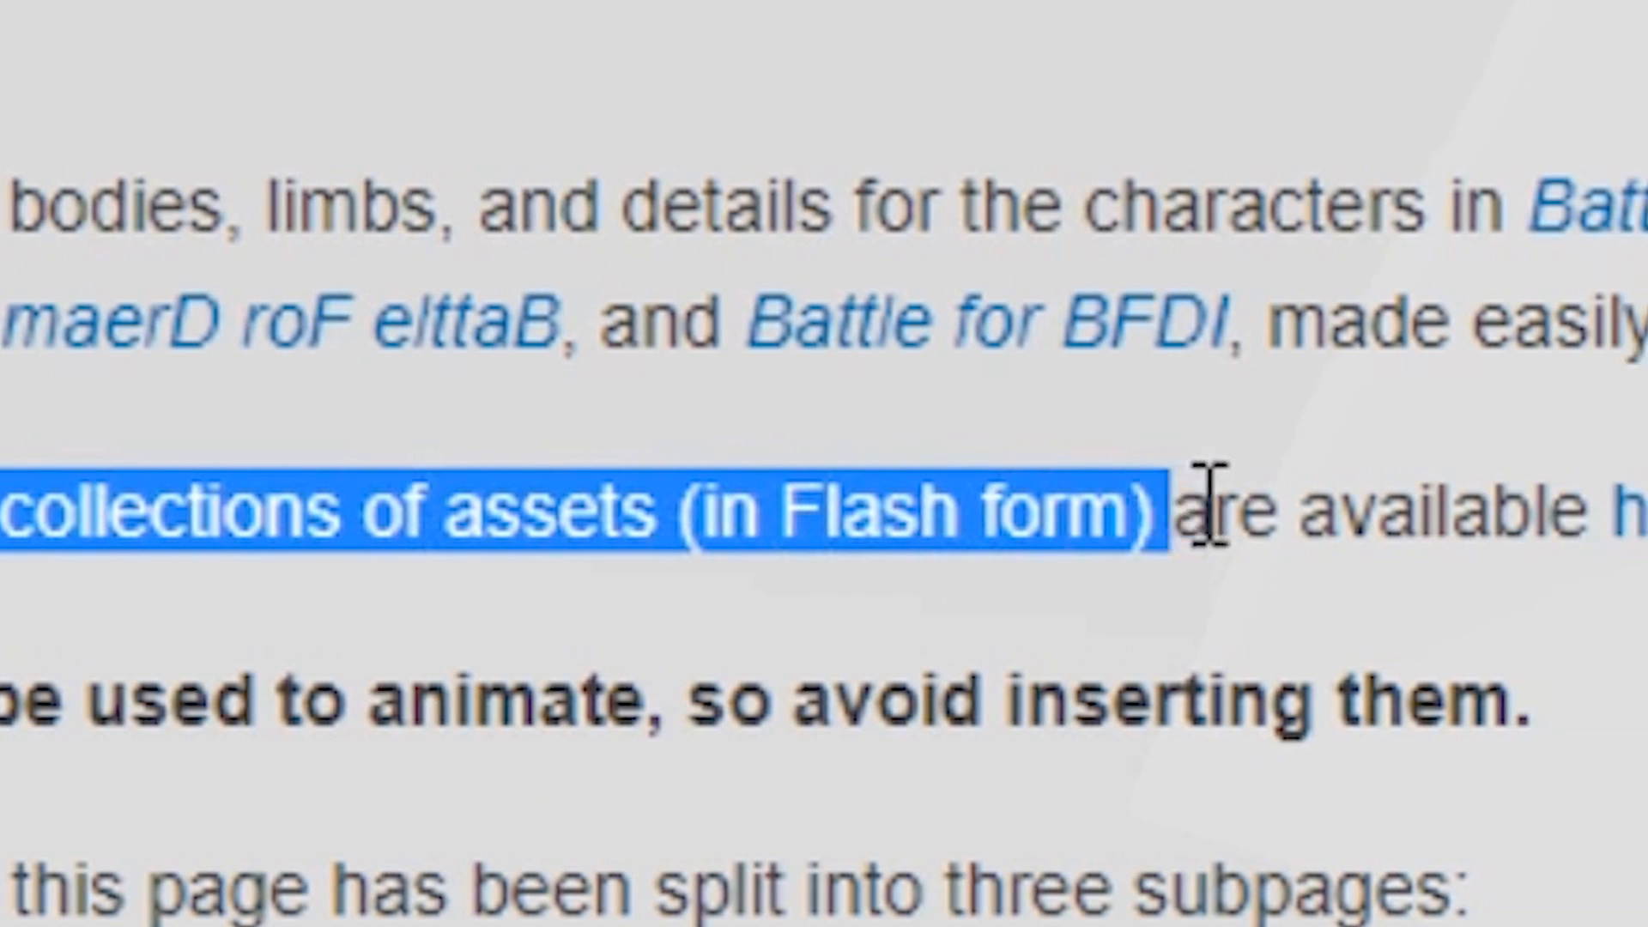
{"action": "left_click_drag", "start_coordinate": [1210, 505], "coordinate": [1641, 502]}
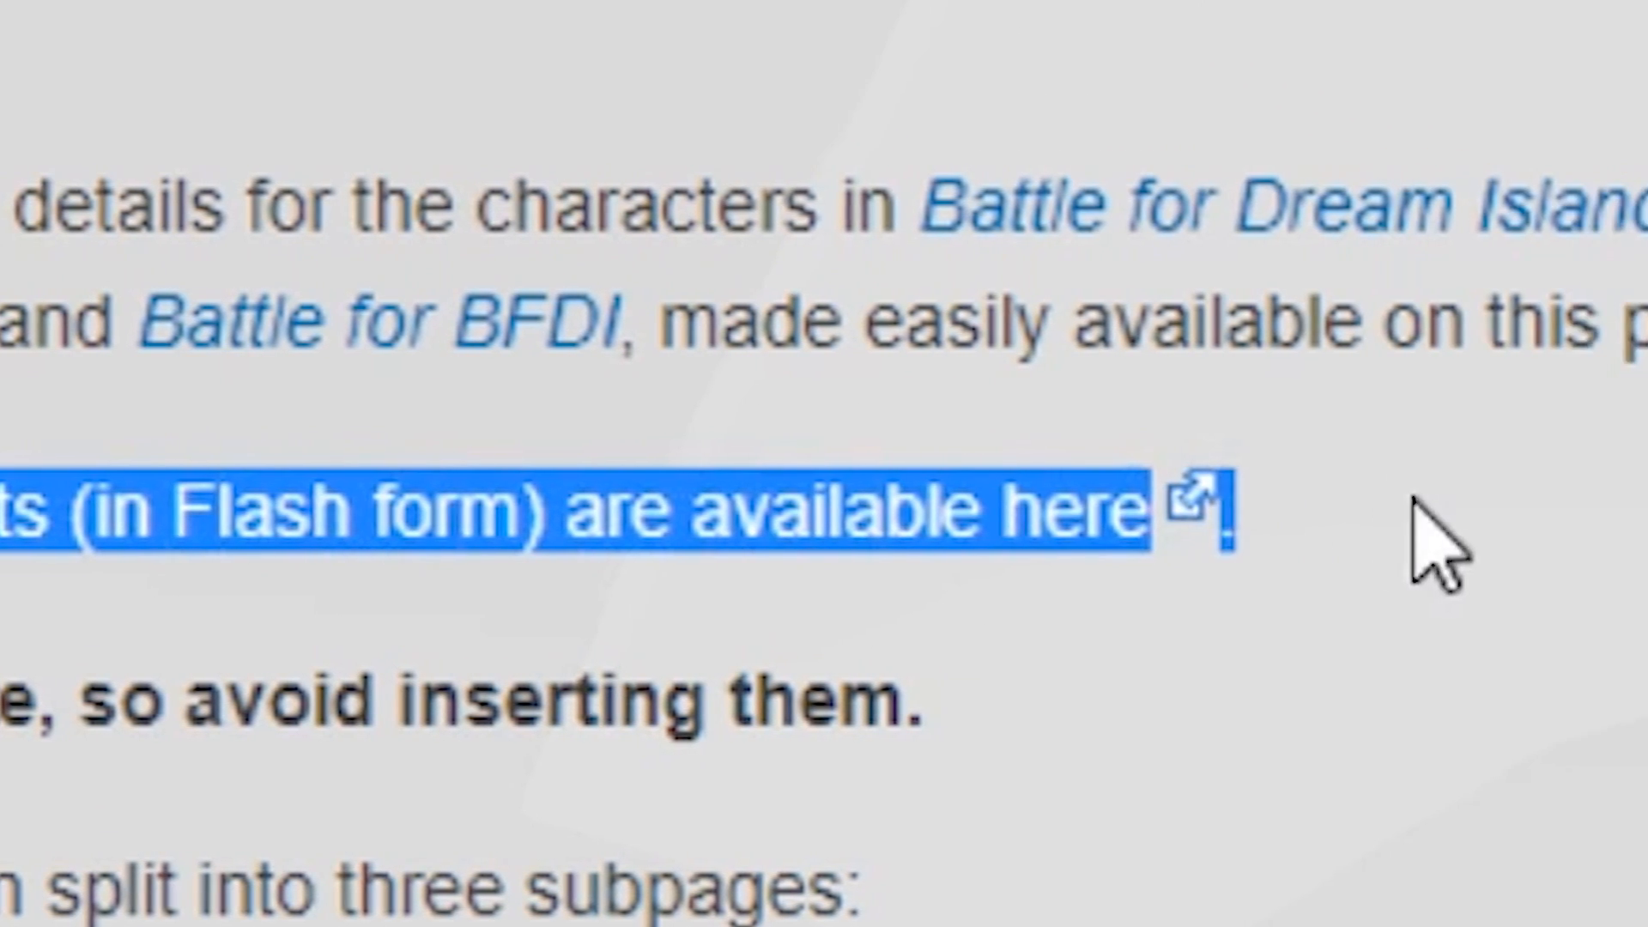
{"action": "left_click", "coordinate": [1416, 501]}
{"action": "left_click", "coordinate": [690, 525]}
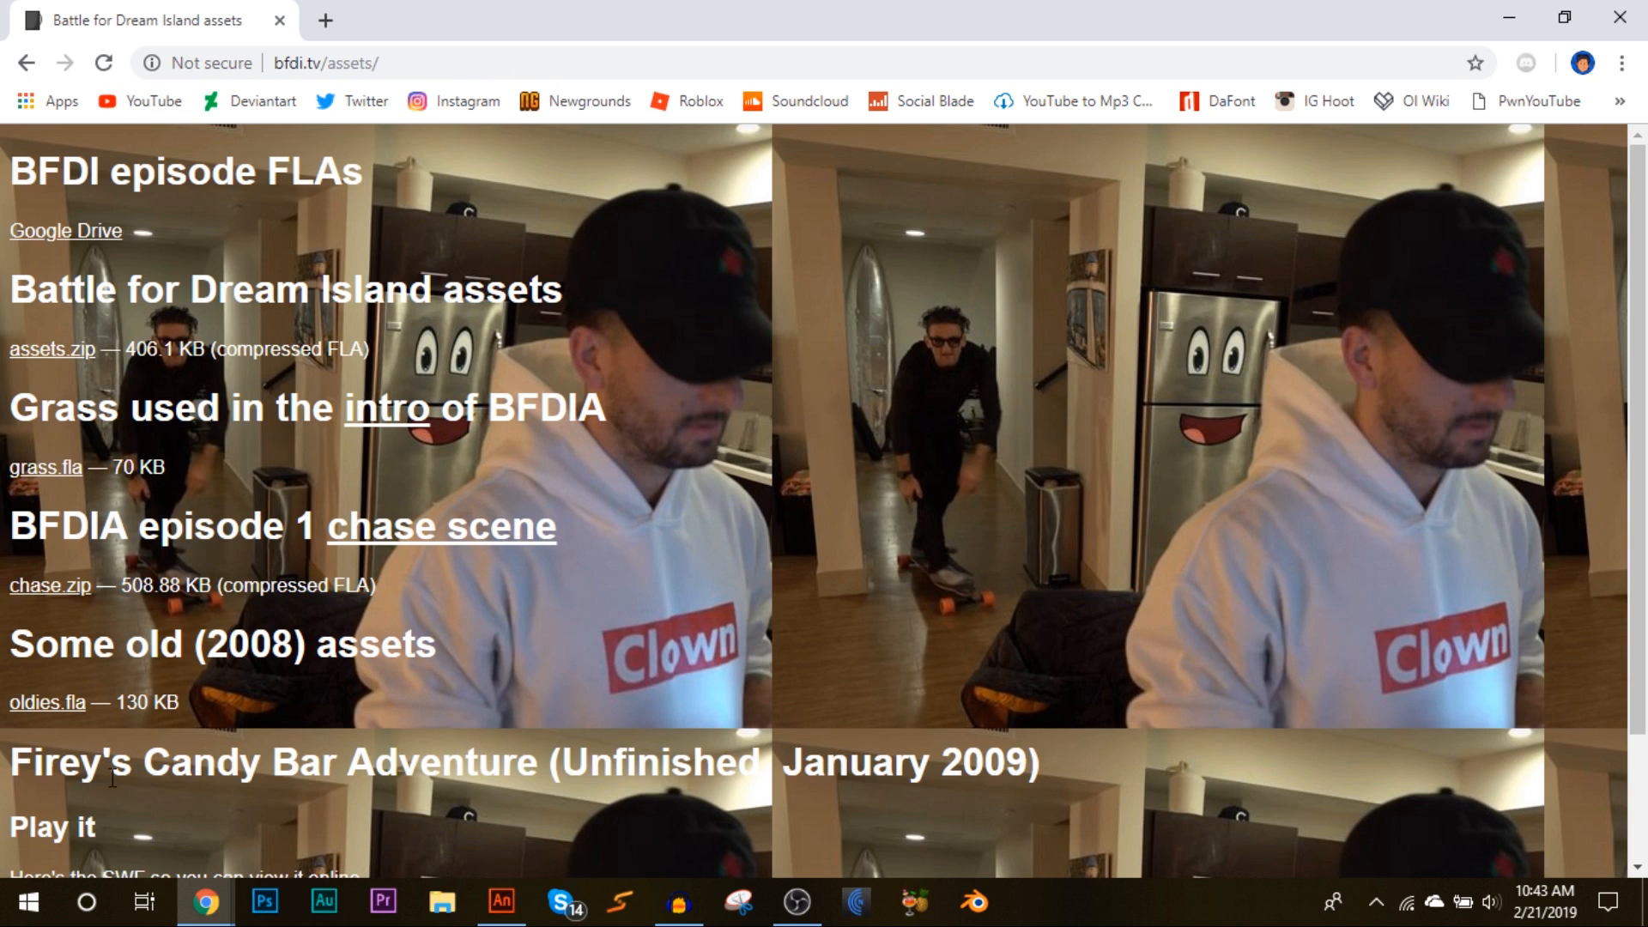
Step: Download assets.zip from the bfdi.tv assets page and open the downloaded archive
{"action": "scroll", "coordinate": [121, 780], "scroll_direction": "down", "scroll_amount": 2}
{"action": "scroll", "coordinate": [51, 862], "scroll_direction": "up", "scroll_amount": 2}
{"action": "left_click", "coordinate": [51, 352]}
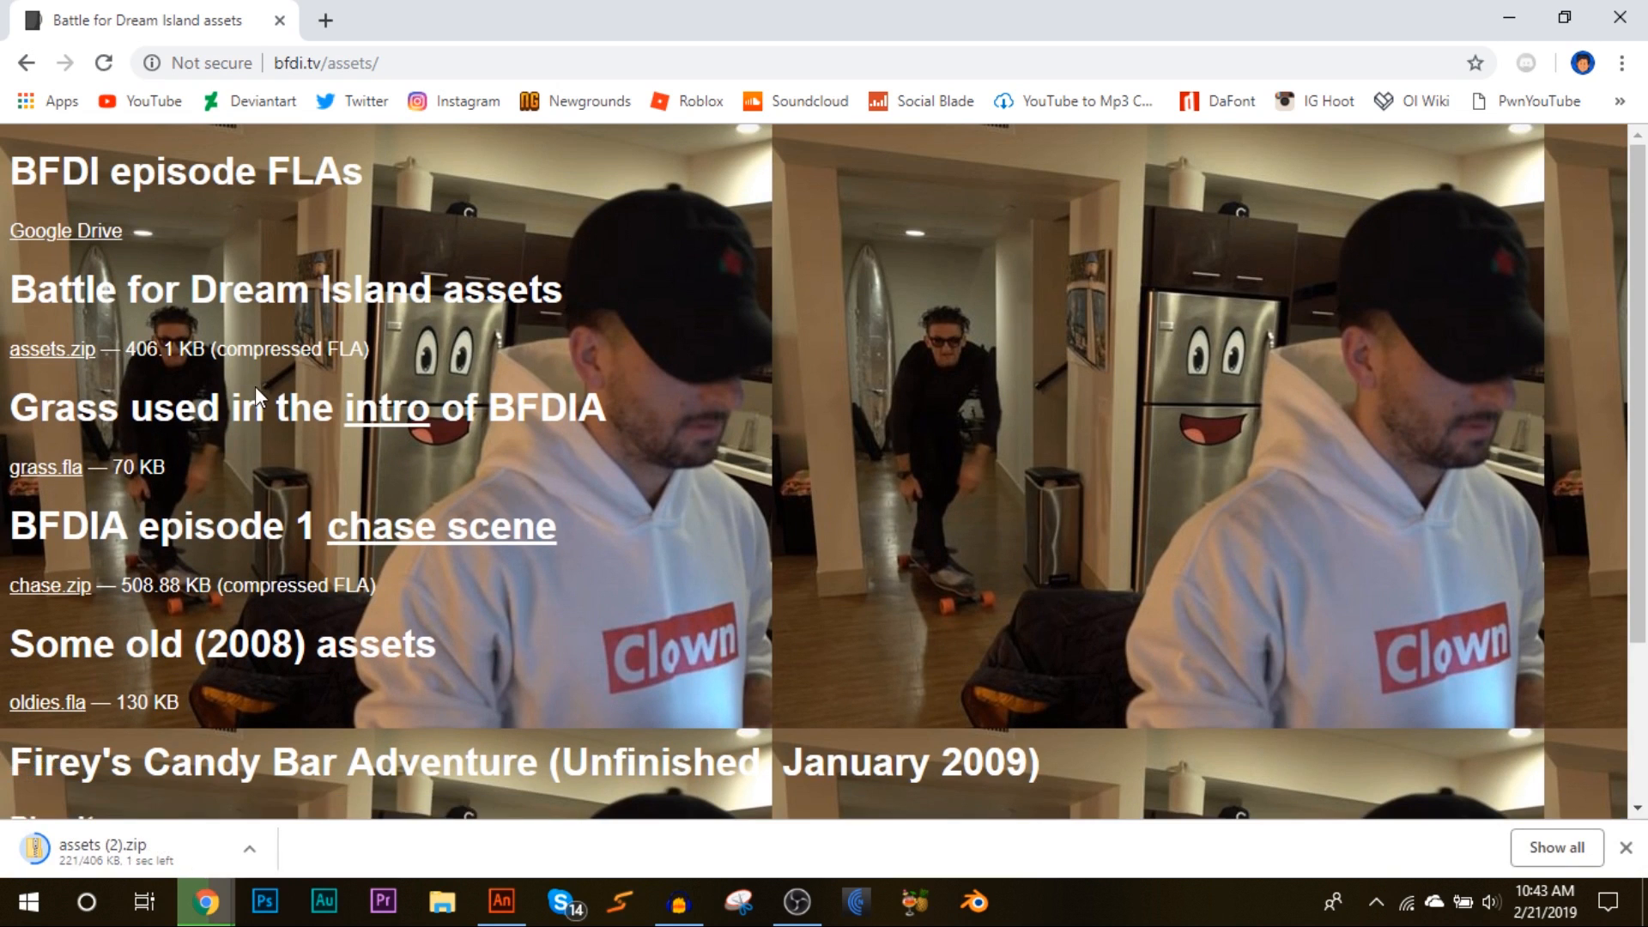
{"action": "left_click", "coordinate": [108, 861]}
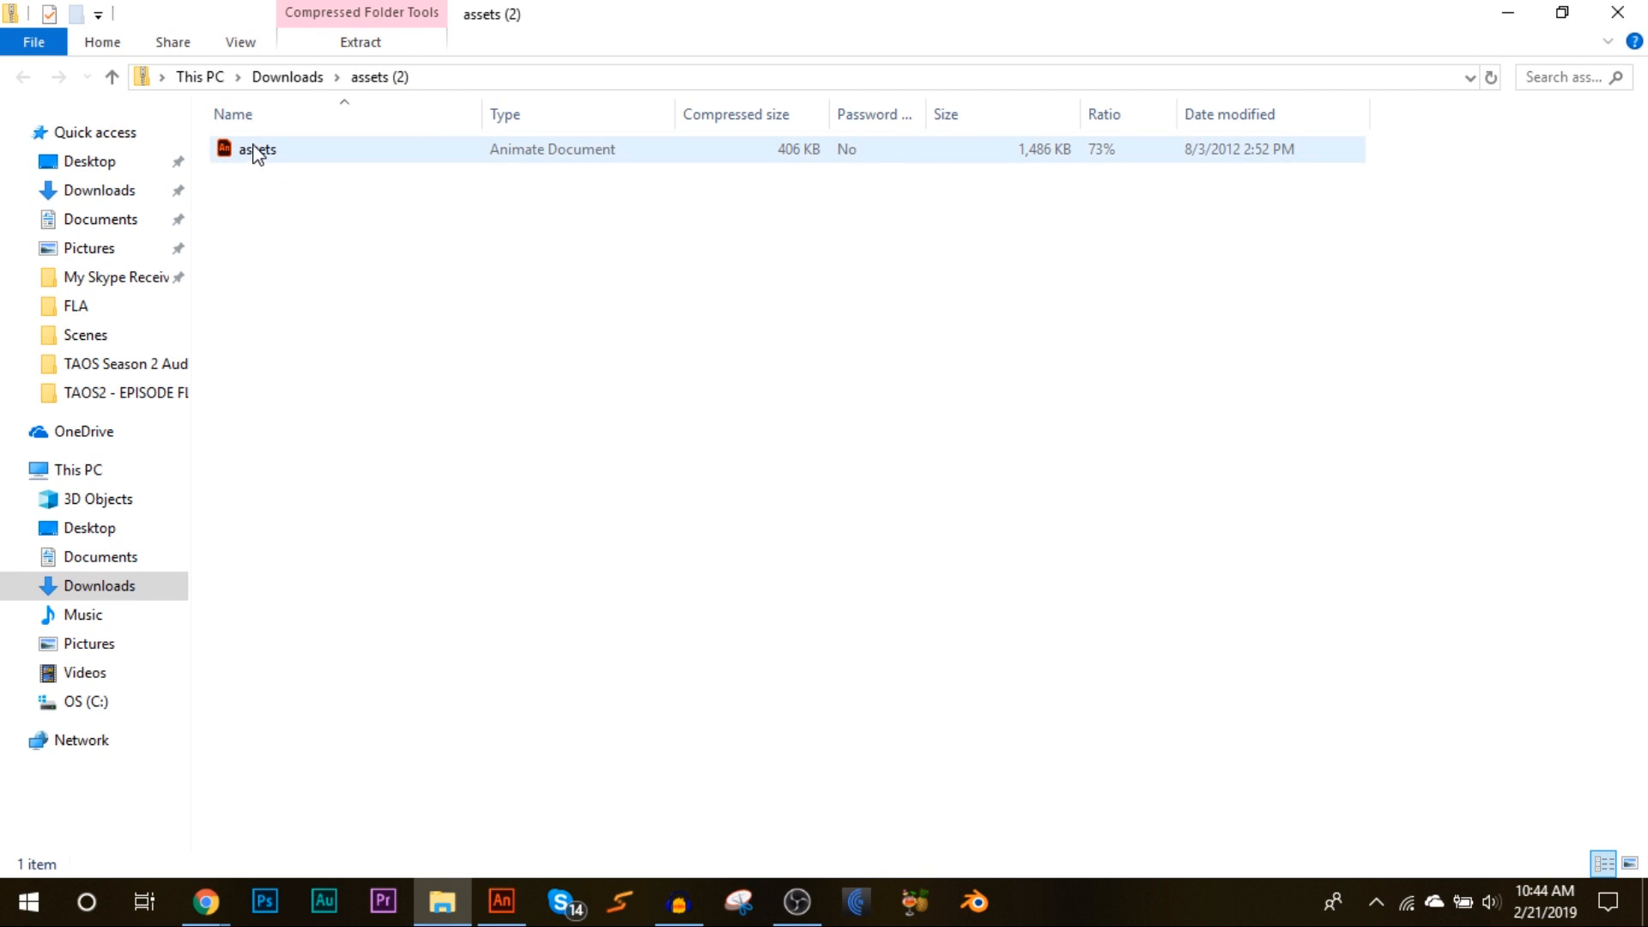
Step: Extract the assets FLA from the archive to the Desktop and open it
{"action": "left_click_drag", "start_coordinate": [253, 154], "coordinate": [77, 167]}
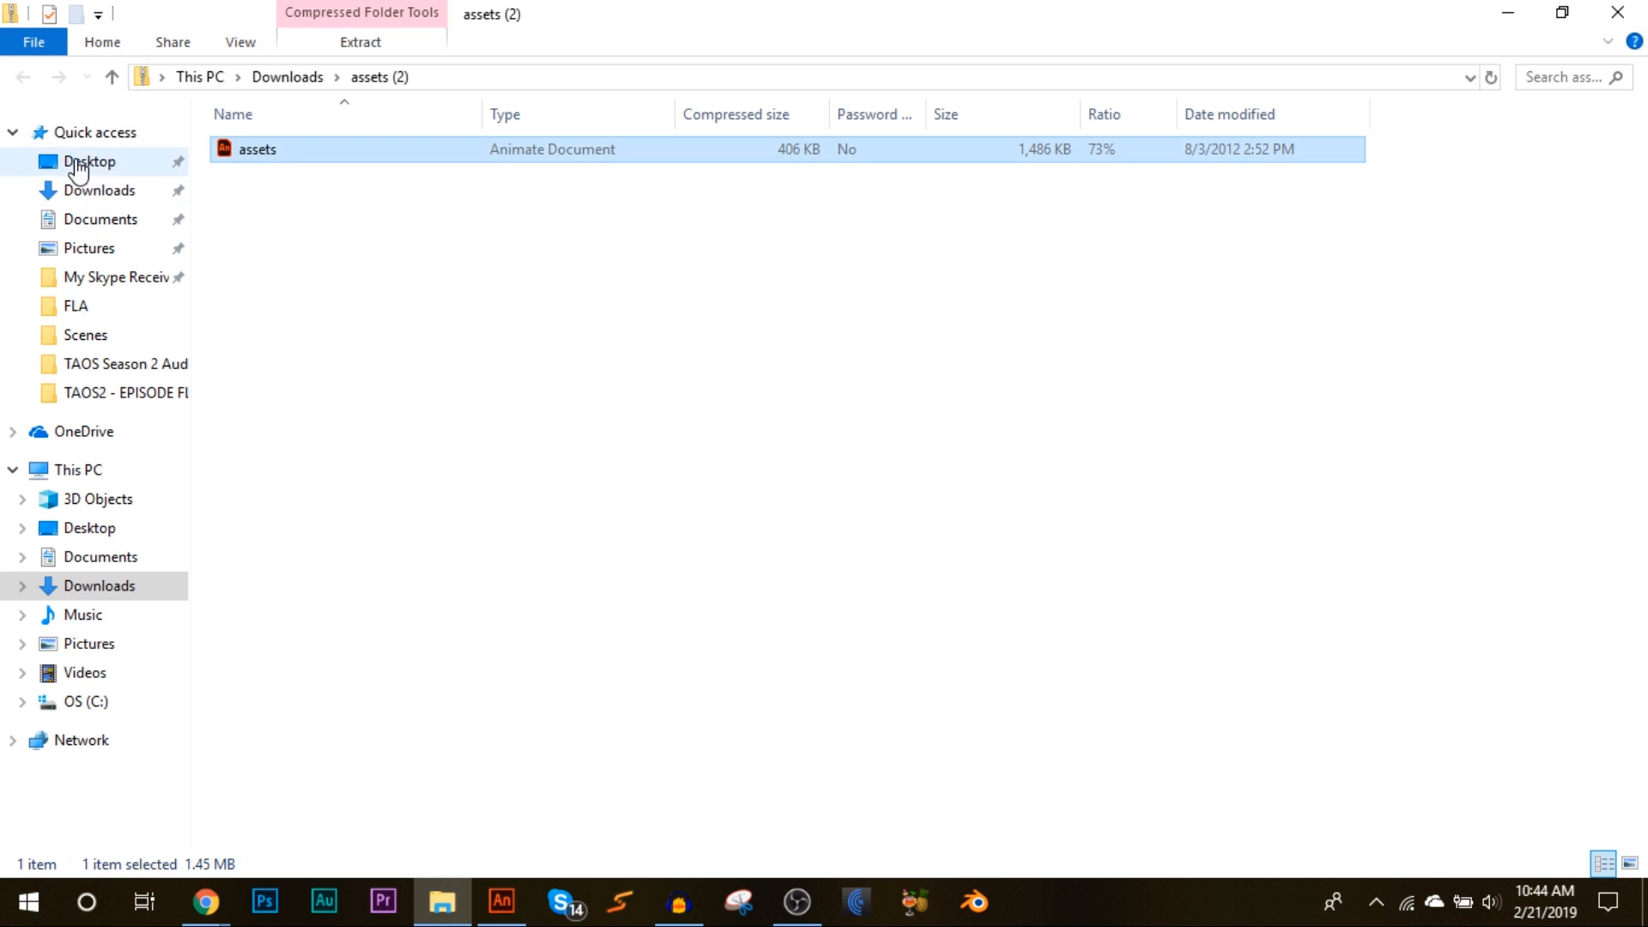
{"action": "left_click", "coordinate": [77, 168]}
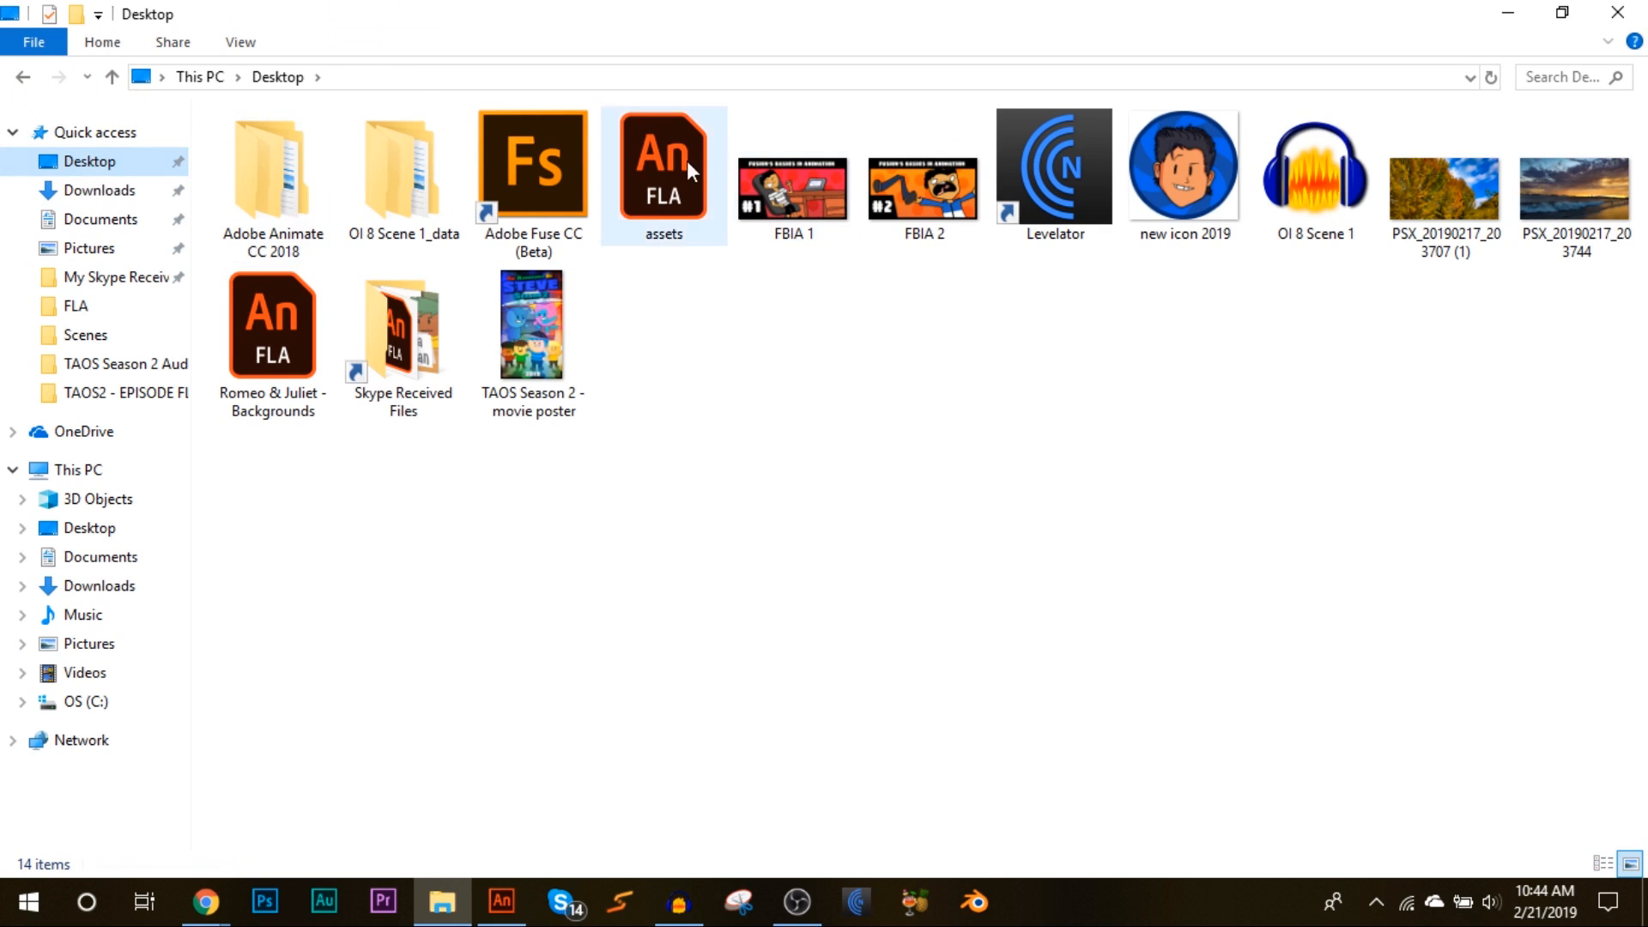
{"action": "double_click", "coordinate": [660, 158]}
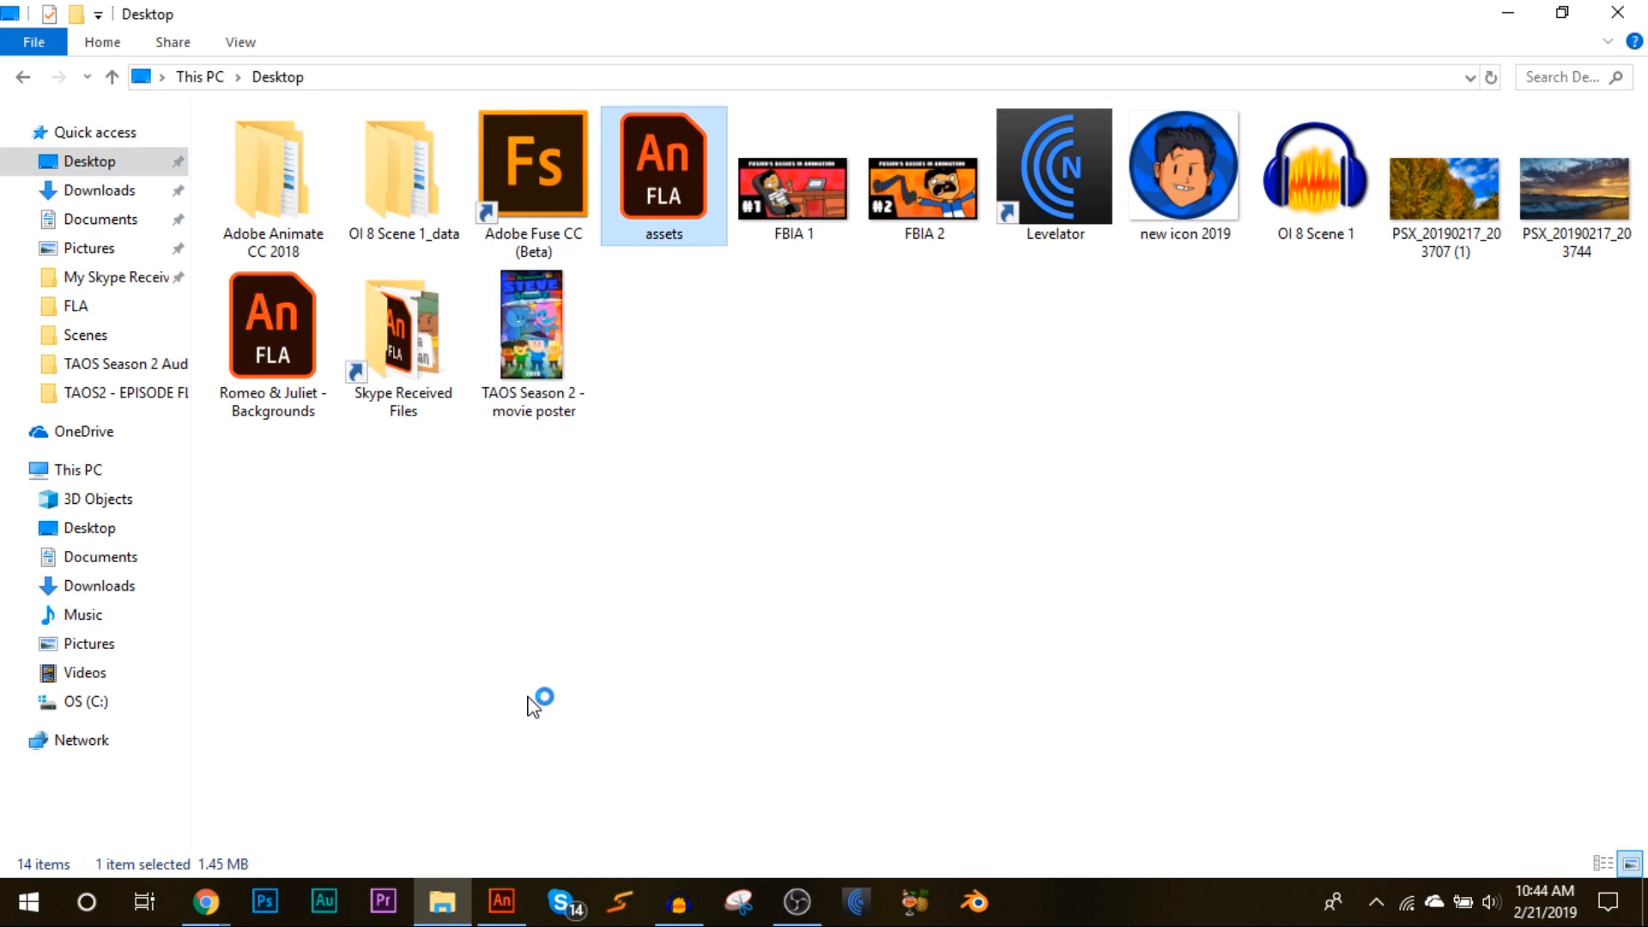
Step: In Animate, accept the ActionScript and font mapping notices for assets.fla and show its Library panel
{"action": "left_click", "coordinate": [502, 901]}
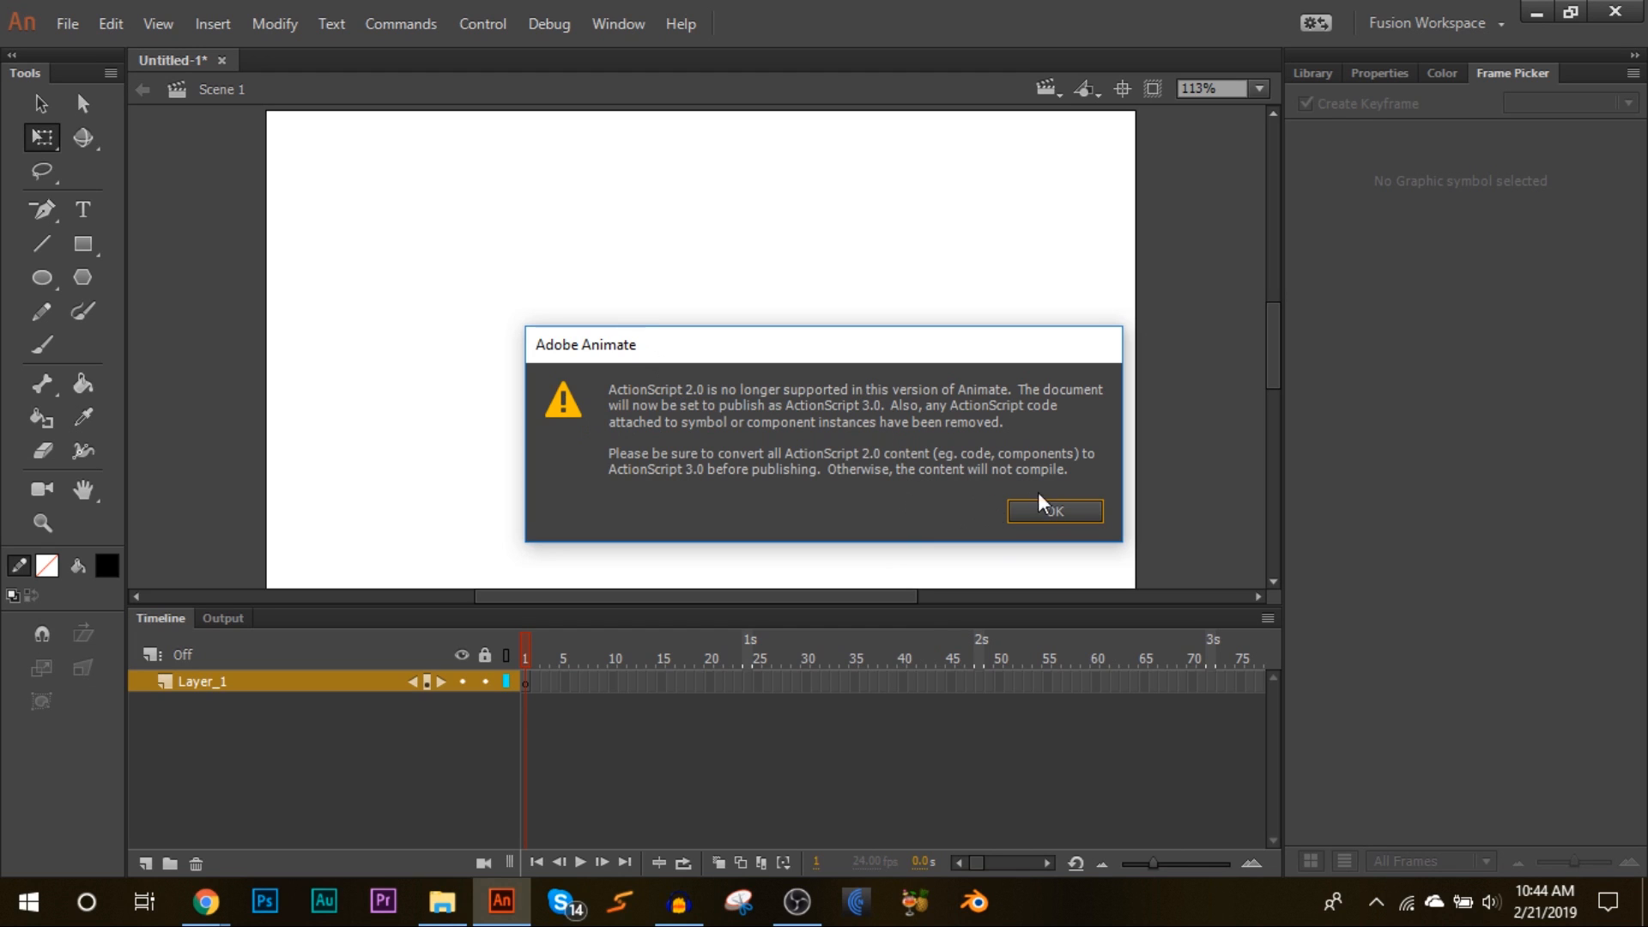
{"action": "left_click", "coordinate": [1052, 508]}
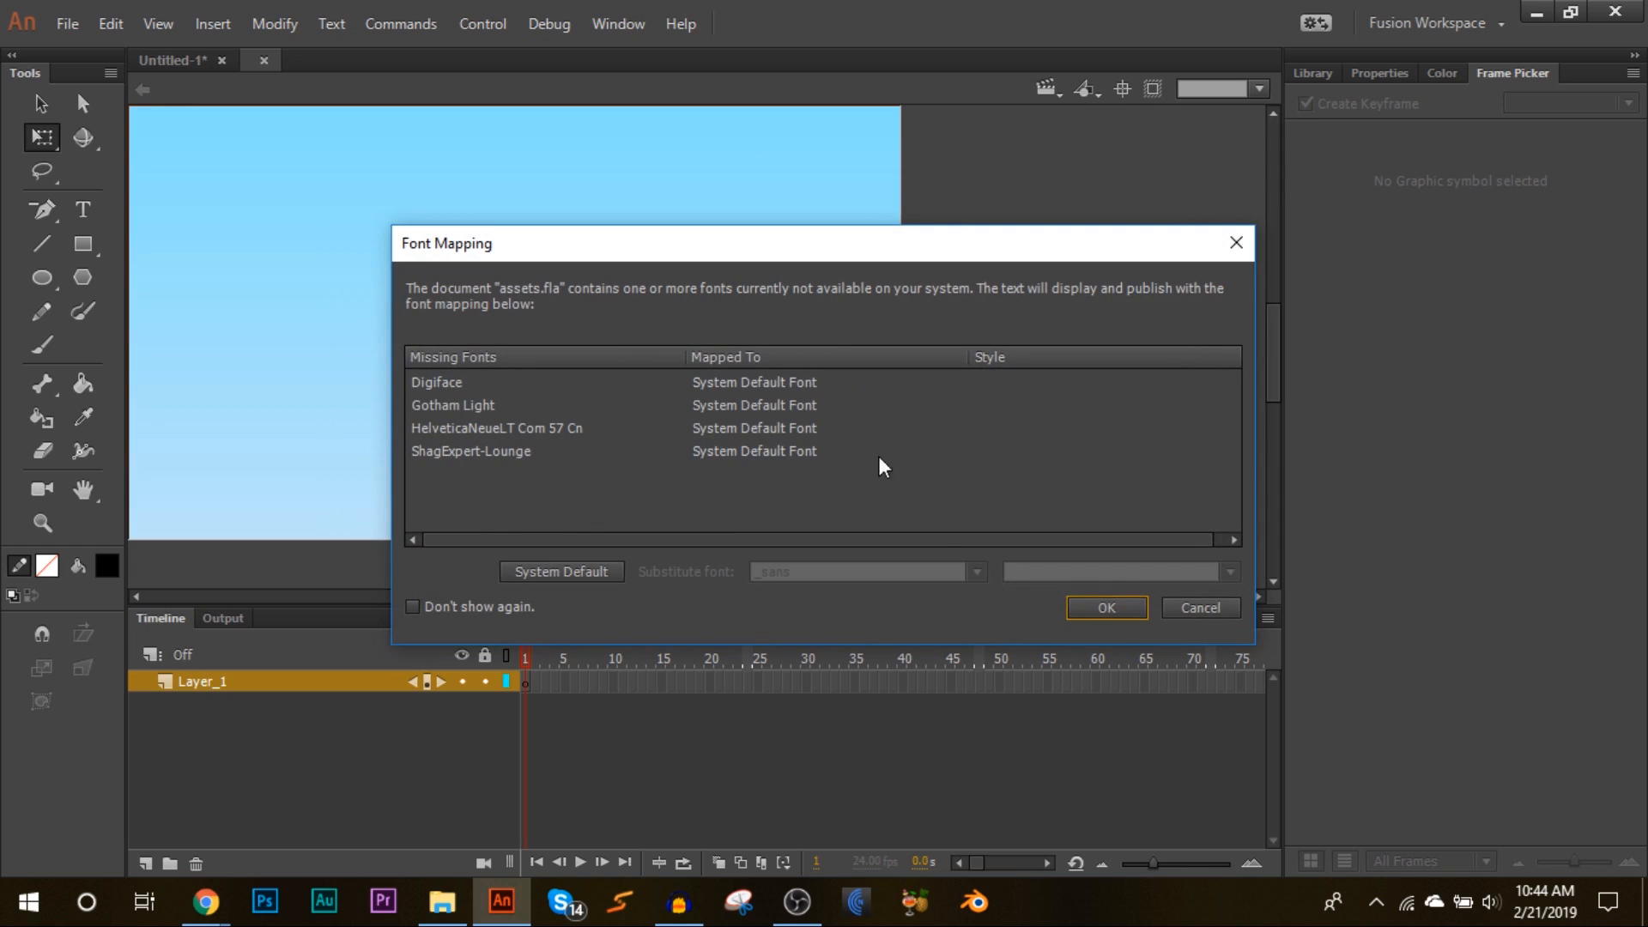
{"action": "left_click", "coordinate": [1121, 609]}
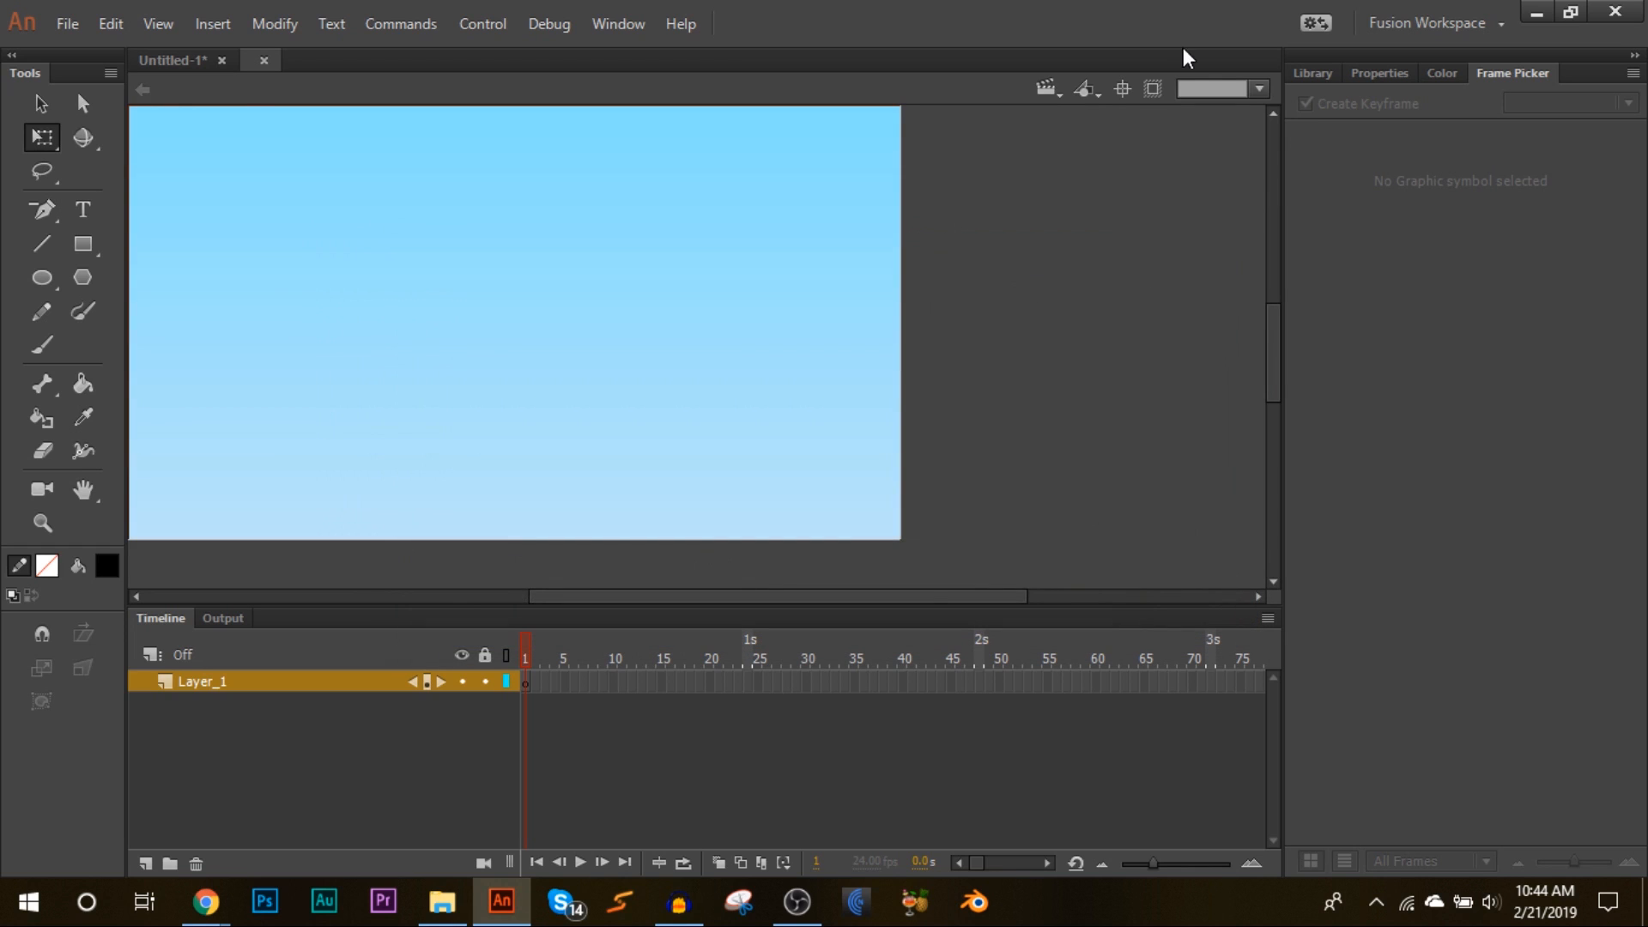
{"action": "left_click", "coordinate": [1311, 73]}
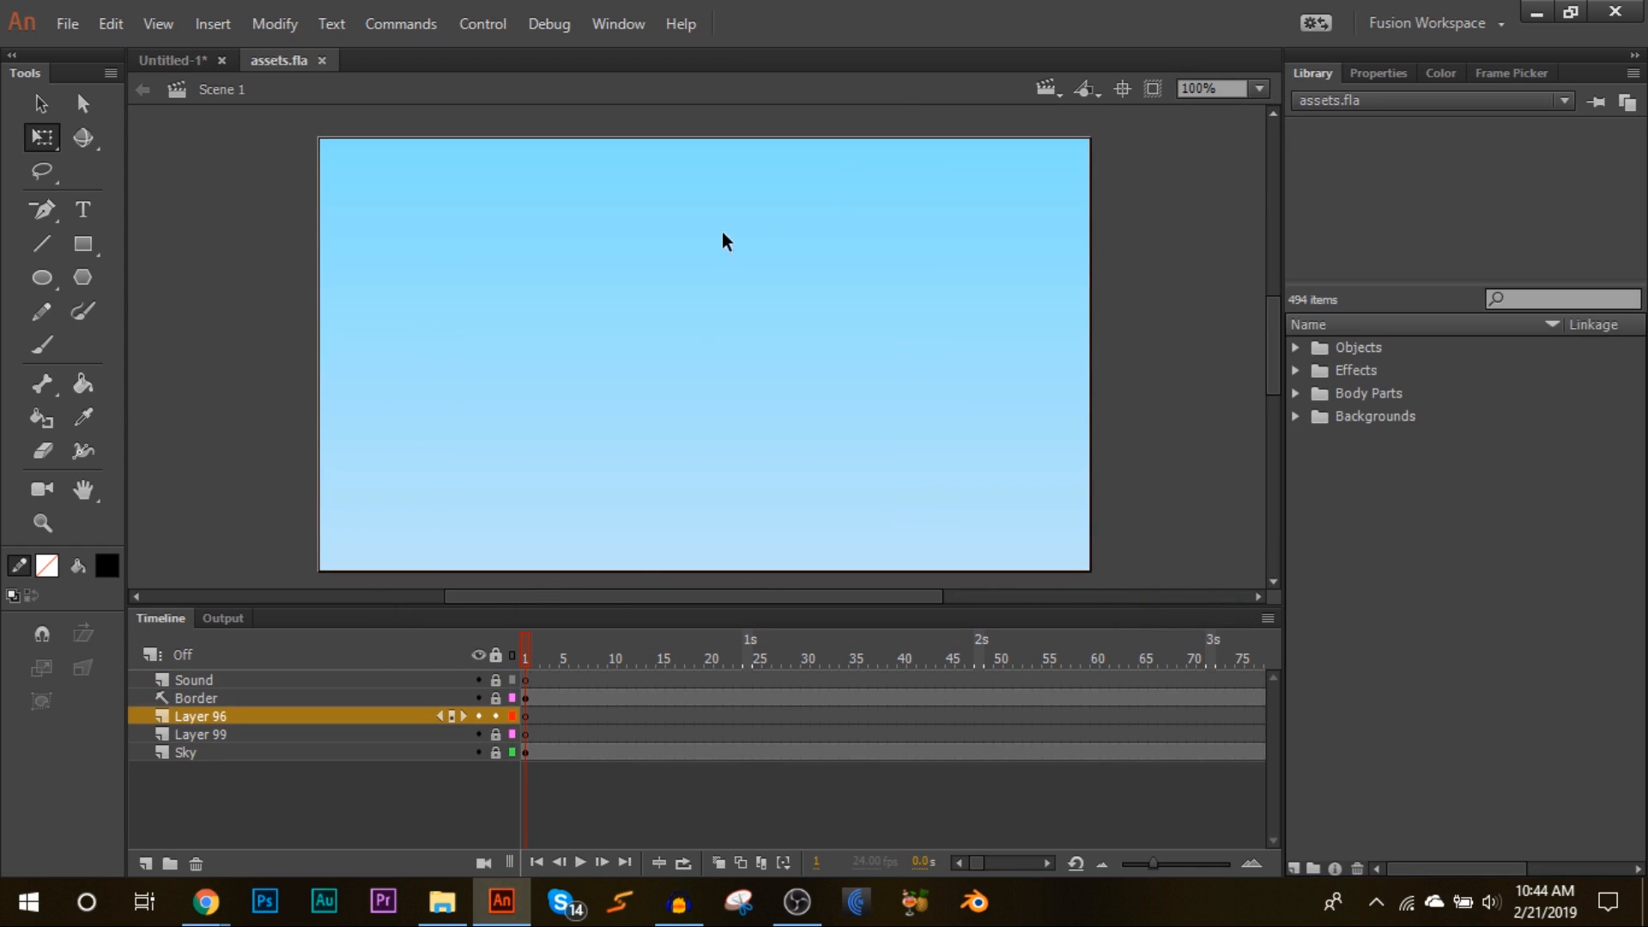
Step: Expand the Body Parts and Mouths folders in the assets.fla library and preview the Smiles mouth symbols
{"action": "left_click", "coordinate": [1295, 391]}
{"action": "left_click", "coordinate": [1319, 415]}
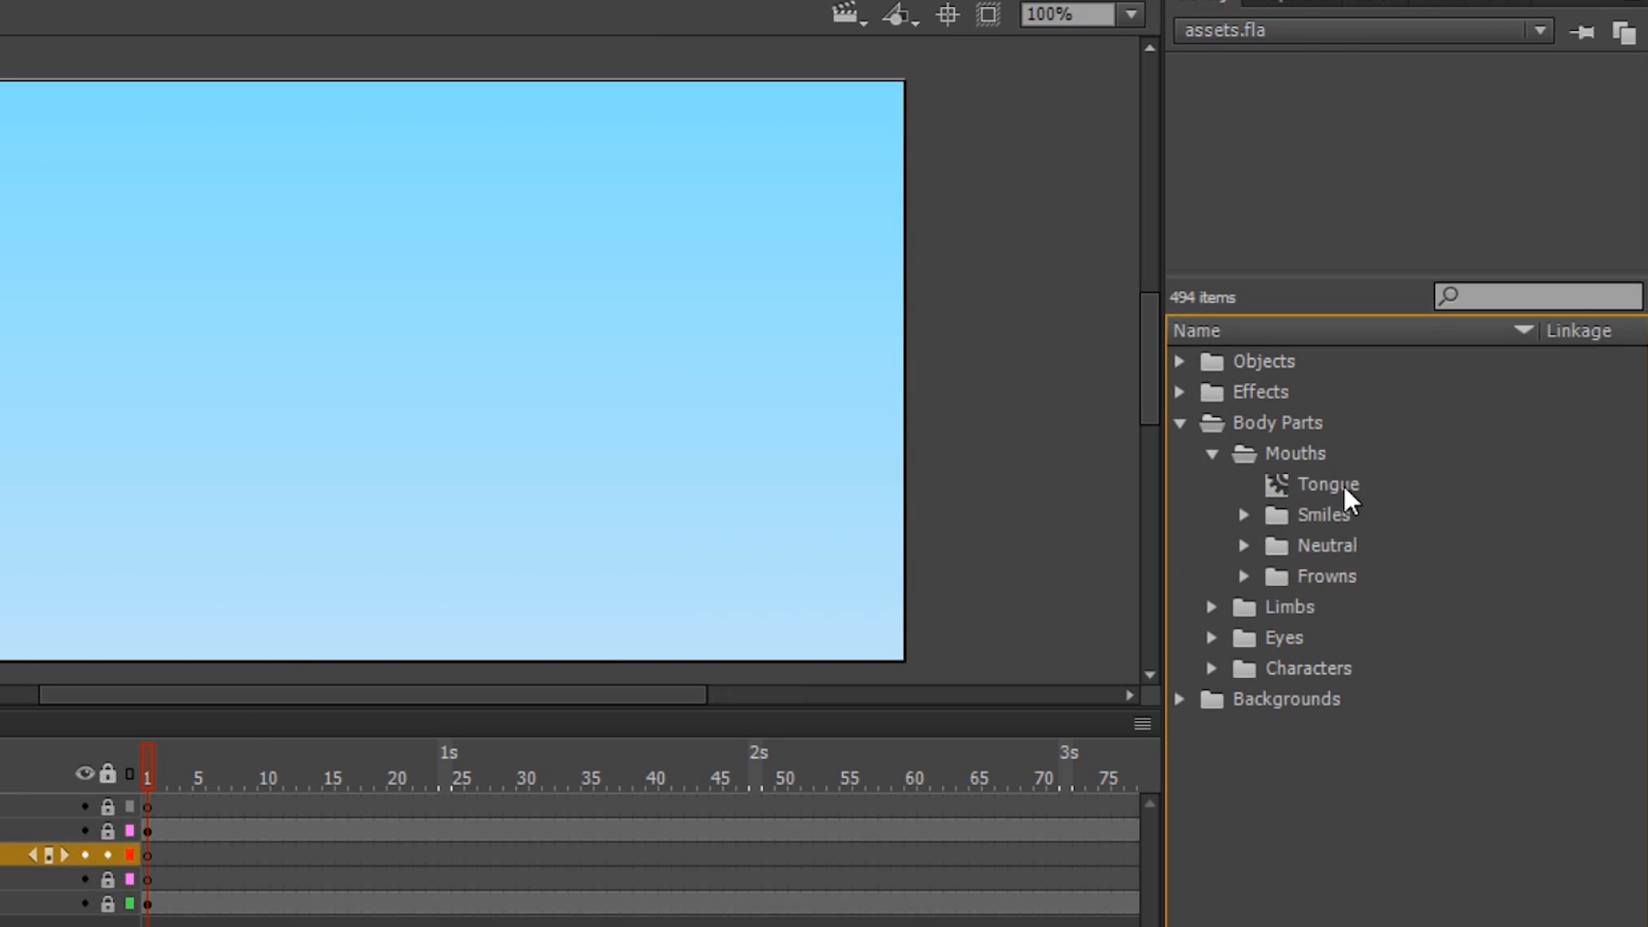
{"action": "left_click", "coordinate": [1338, 439]}
{"action": "left_click", "coordinate": [1247, 517]}
{"action": "left_click", "coordinate": [1353, 554]}
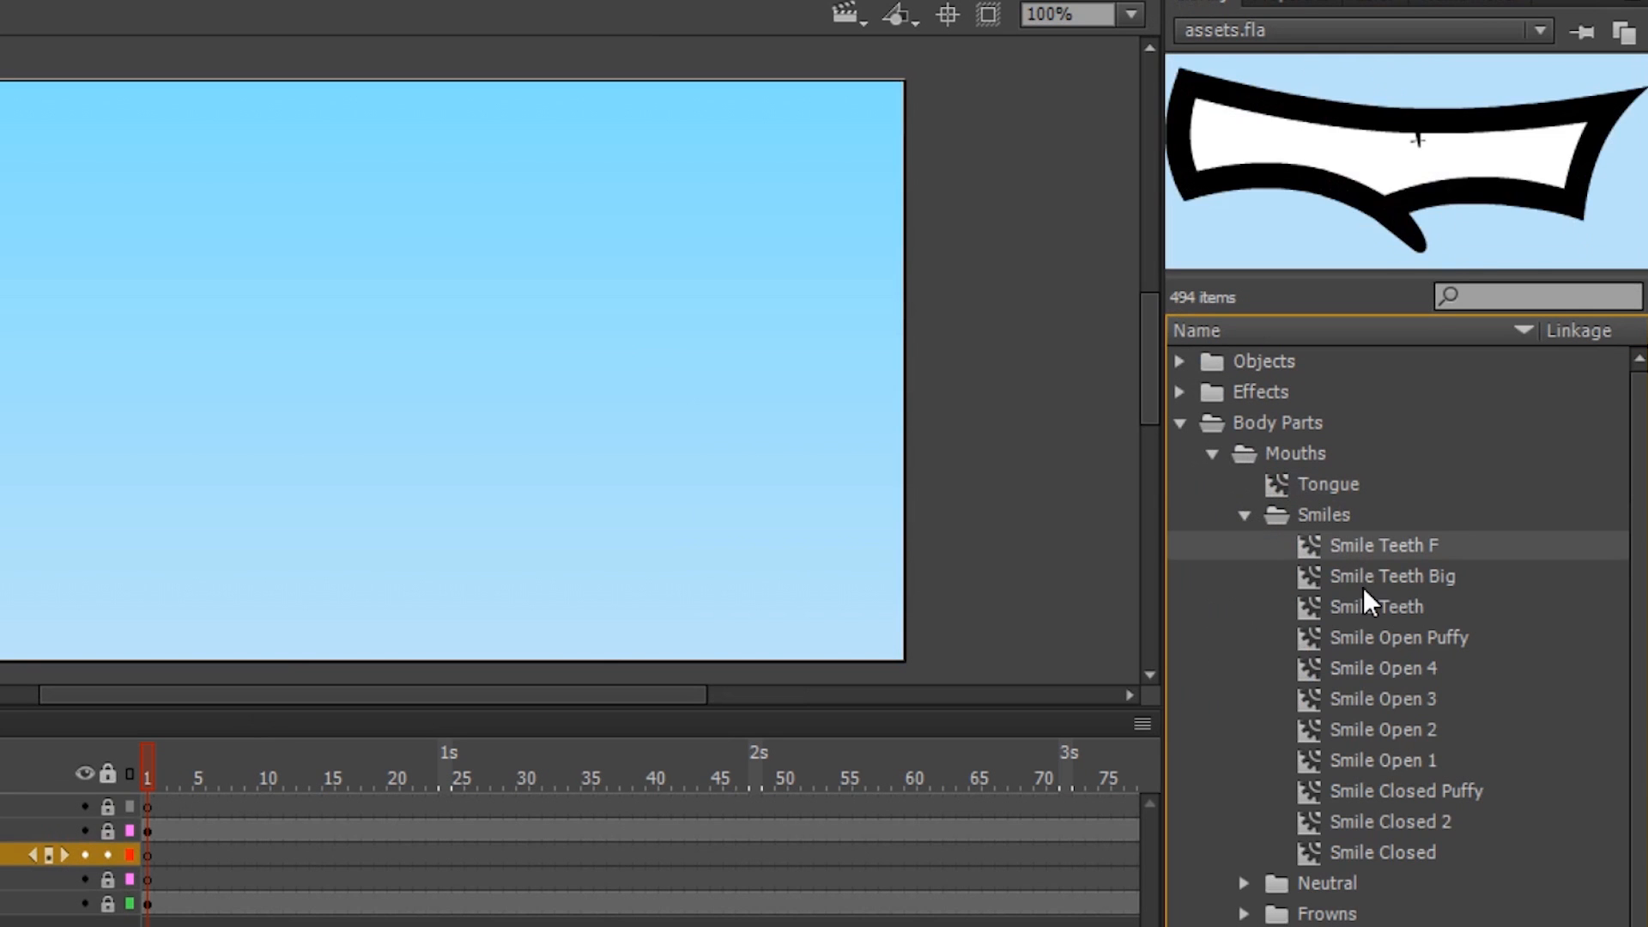
{"action": "left_click", "coordinate": [1363, 608]}
{"action": "left_click", "coordinate": [1364, 639]}
{"action": "left_click", "coordinate": [1368, 727]}
{"action": "left_click", "coordinate": [1374, 785]}
{"action": "left_click", "coordinate": [1375, 818]}
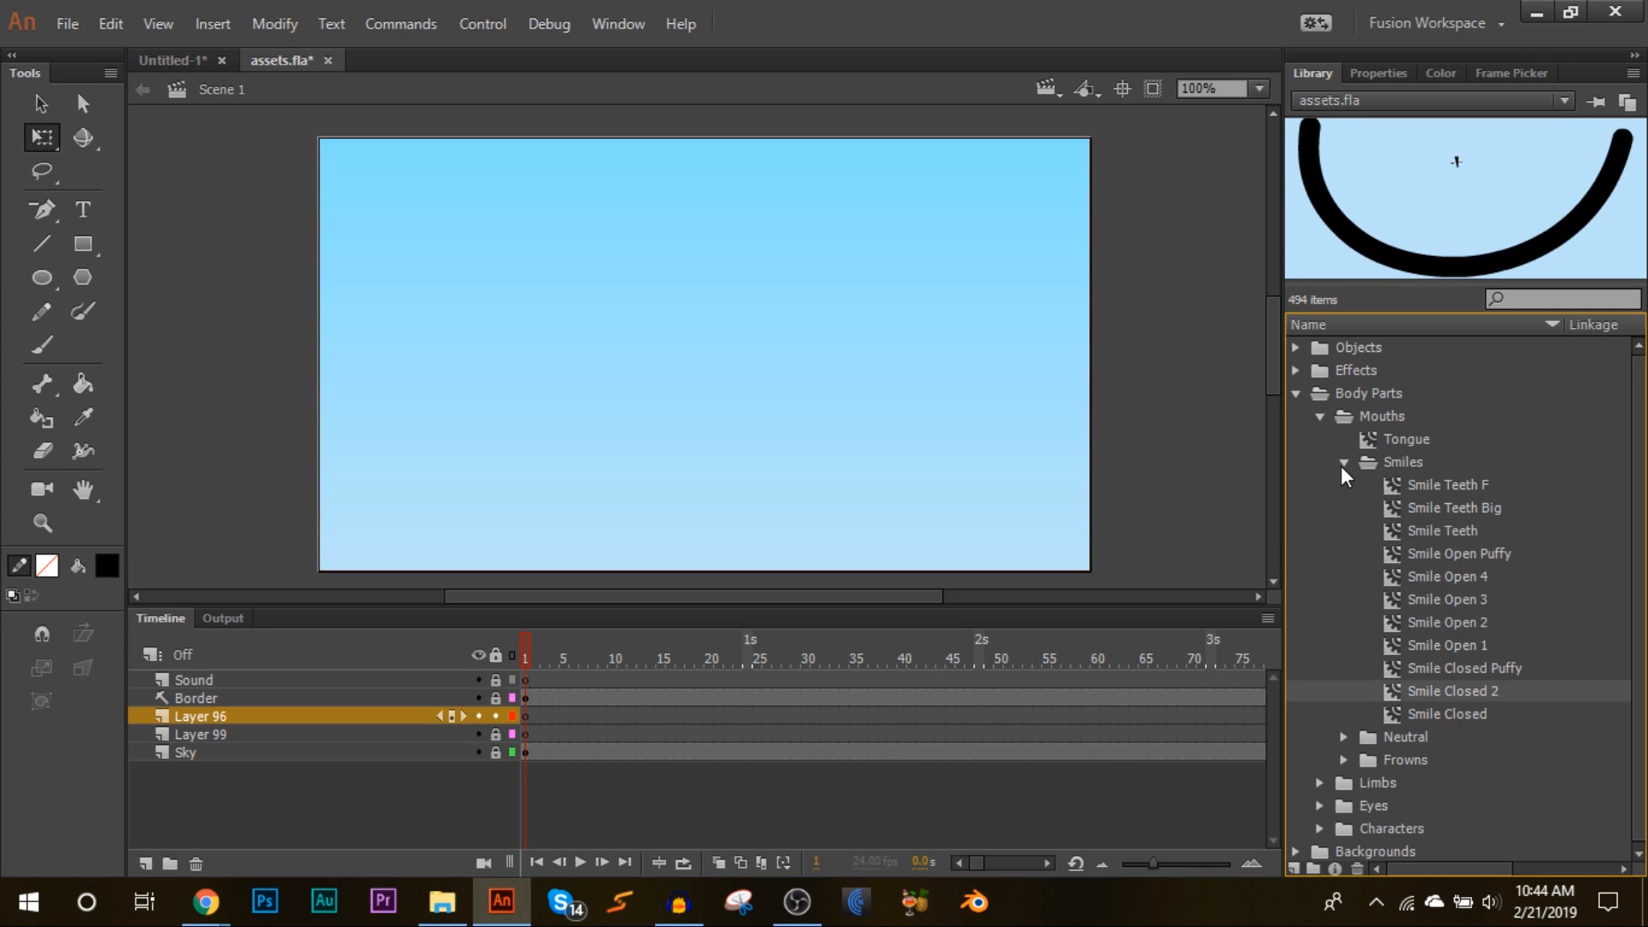
Step: Collapse the mouth folders, expand the Eyes folder and preview several eye symbols
{"action": "left_click", "coordinate": [1344, 462]}
{"action": "left_click", "coordinate": [1319, 416]}
{"action": "left_click", "coordinate": [1319, 461]}
{"action": "left_click", "coordinate": [1382, 485]}
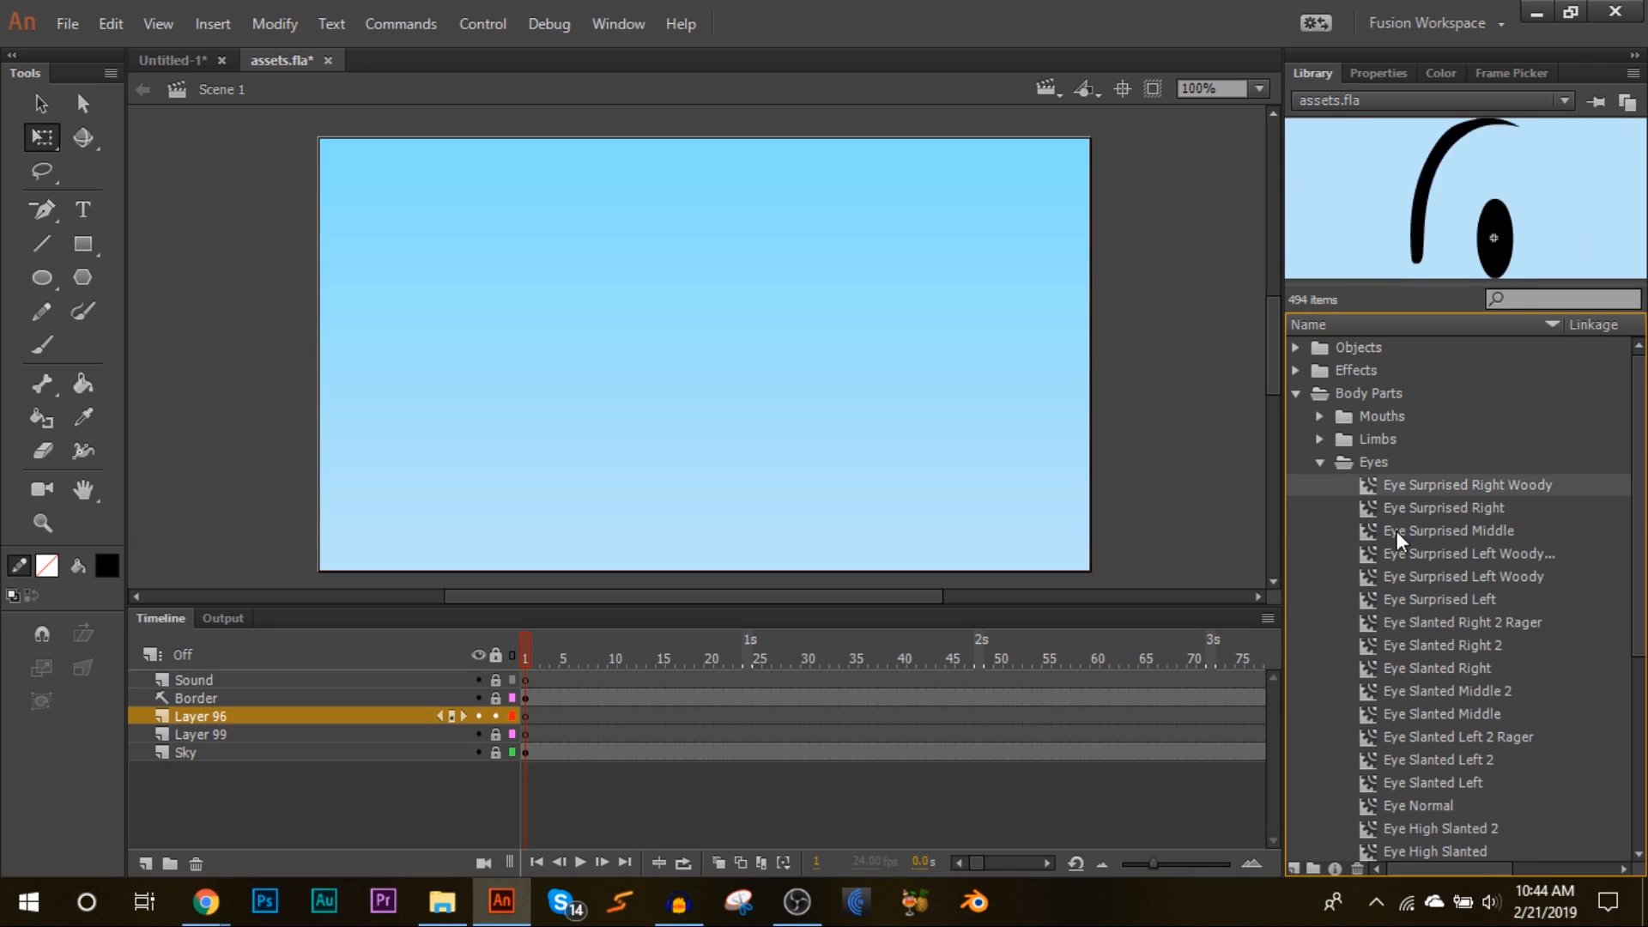
{"action": "left_click", "coordinate": [1395, 530]}
{"action": "left_click", "coordinate": [1409, 623]}
{"action": "key", "text": "Down"}
{"action": "key", "text": "Down"}
{"action": "key", "text": "Down"}
{"action": "key", "text": "Down"}
{"action": "key", "text": "Down"}
{"action": "key", "text": "Down"}
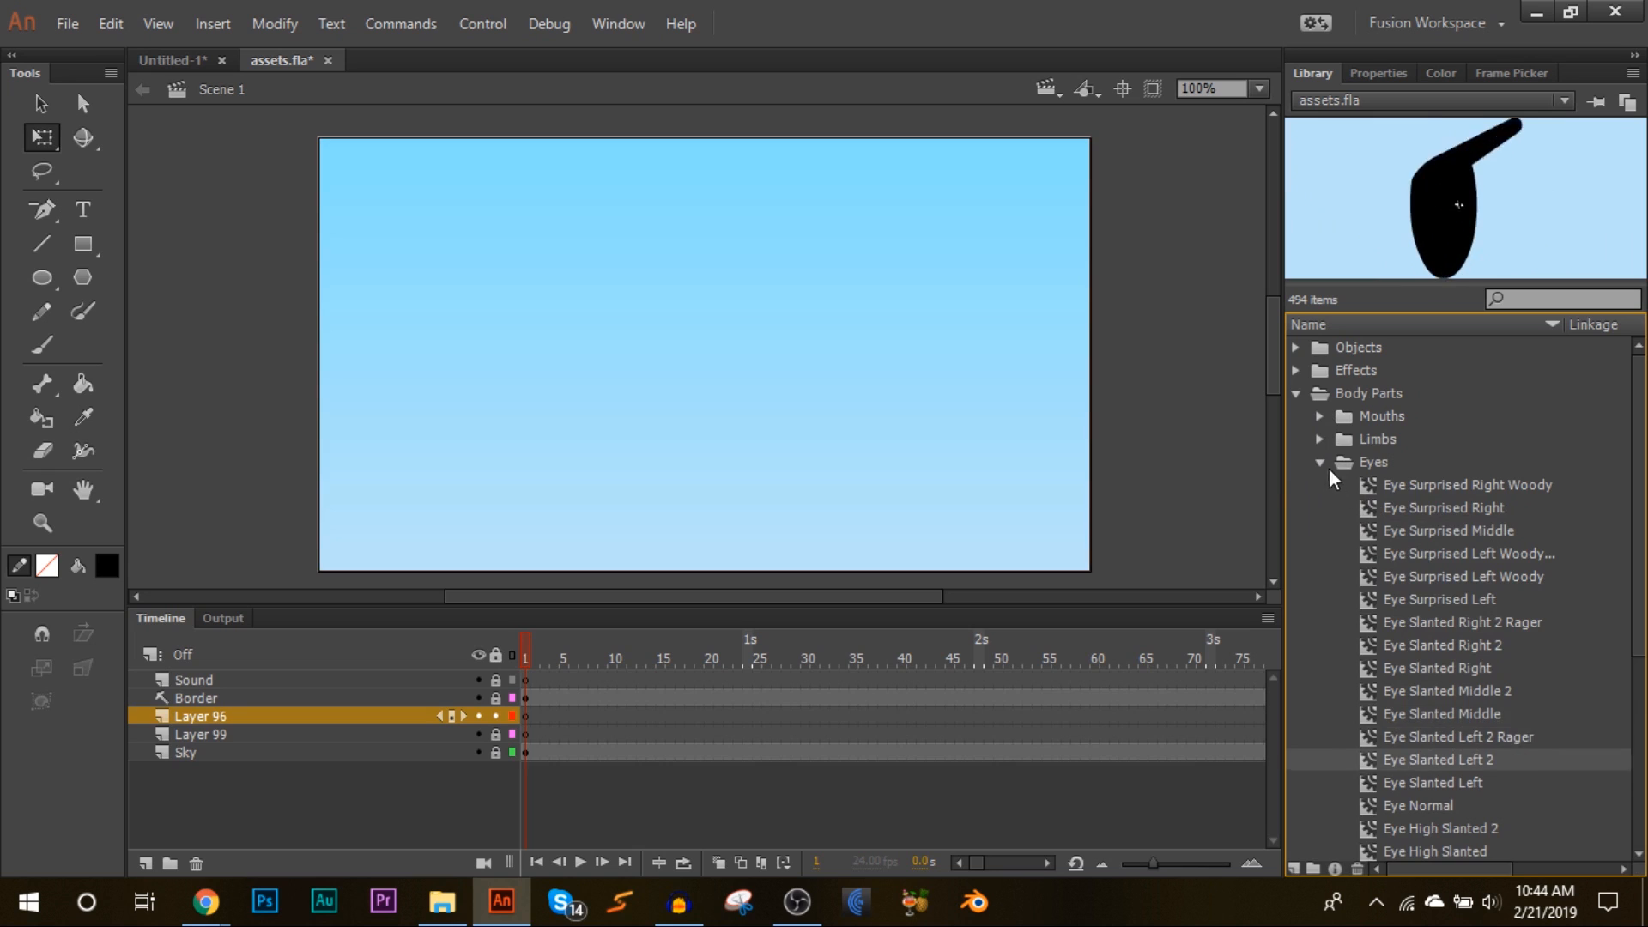
Step: Collapse Eyes, expand Limbs and Legs to preview leg symbols, then collapse the Body Parts folders
{"action": "left_click", "coordinate": [1321, 463]}
{"action": "left_click", "coordinate": [1319, 439]}
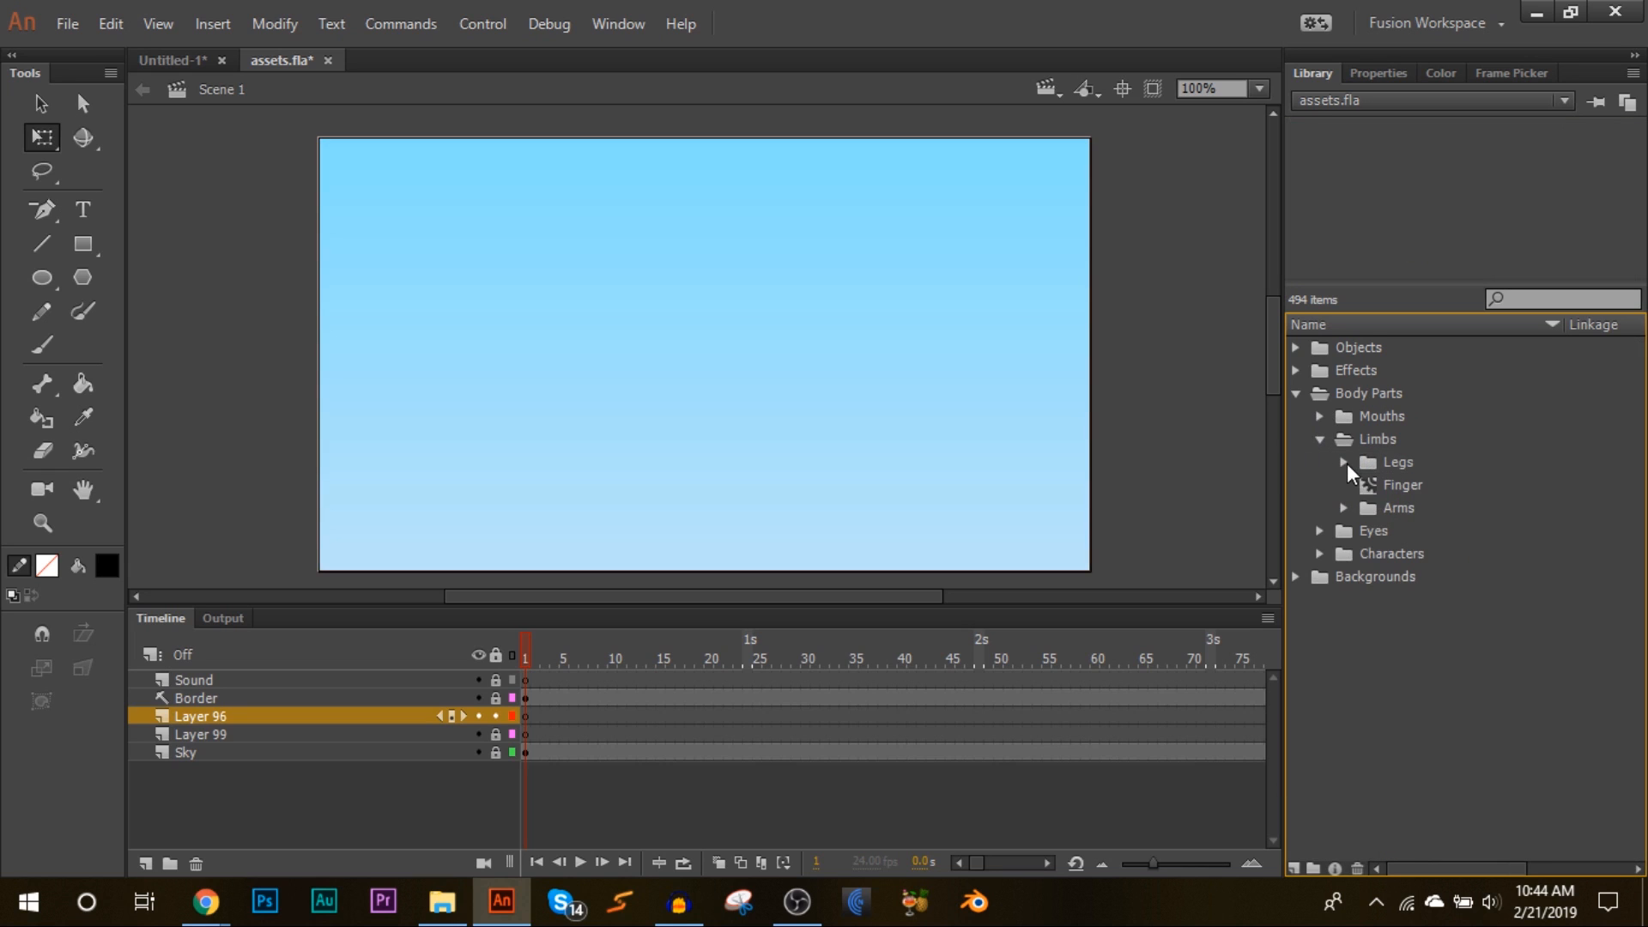
{"action": "left_click", "coordinate": [1345, 462]}
{"action": "left_click", "coordinate": [1419, 485]}
{"action": "left_click", "coordinate": [1420, 507]}
{"action": "key", "text": "Down"}
{"action": "key", "text": "Down"}
{"action": "key", "text": "Down"}
{"action": "key", "text": "Down"}
{"action": "key", "text": "Down"}
{"action": "key", "text": "Down"}
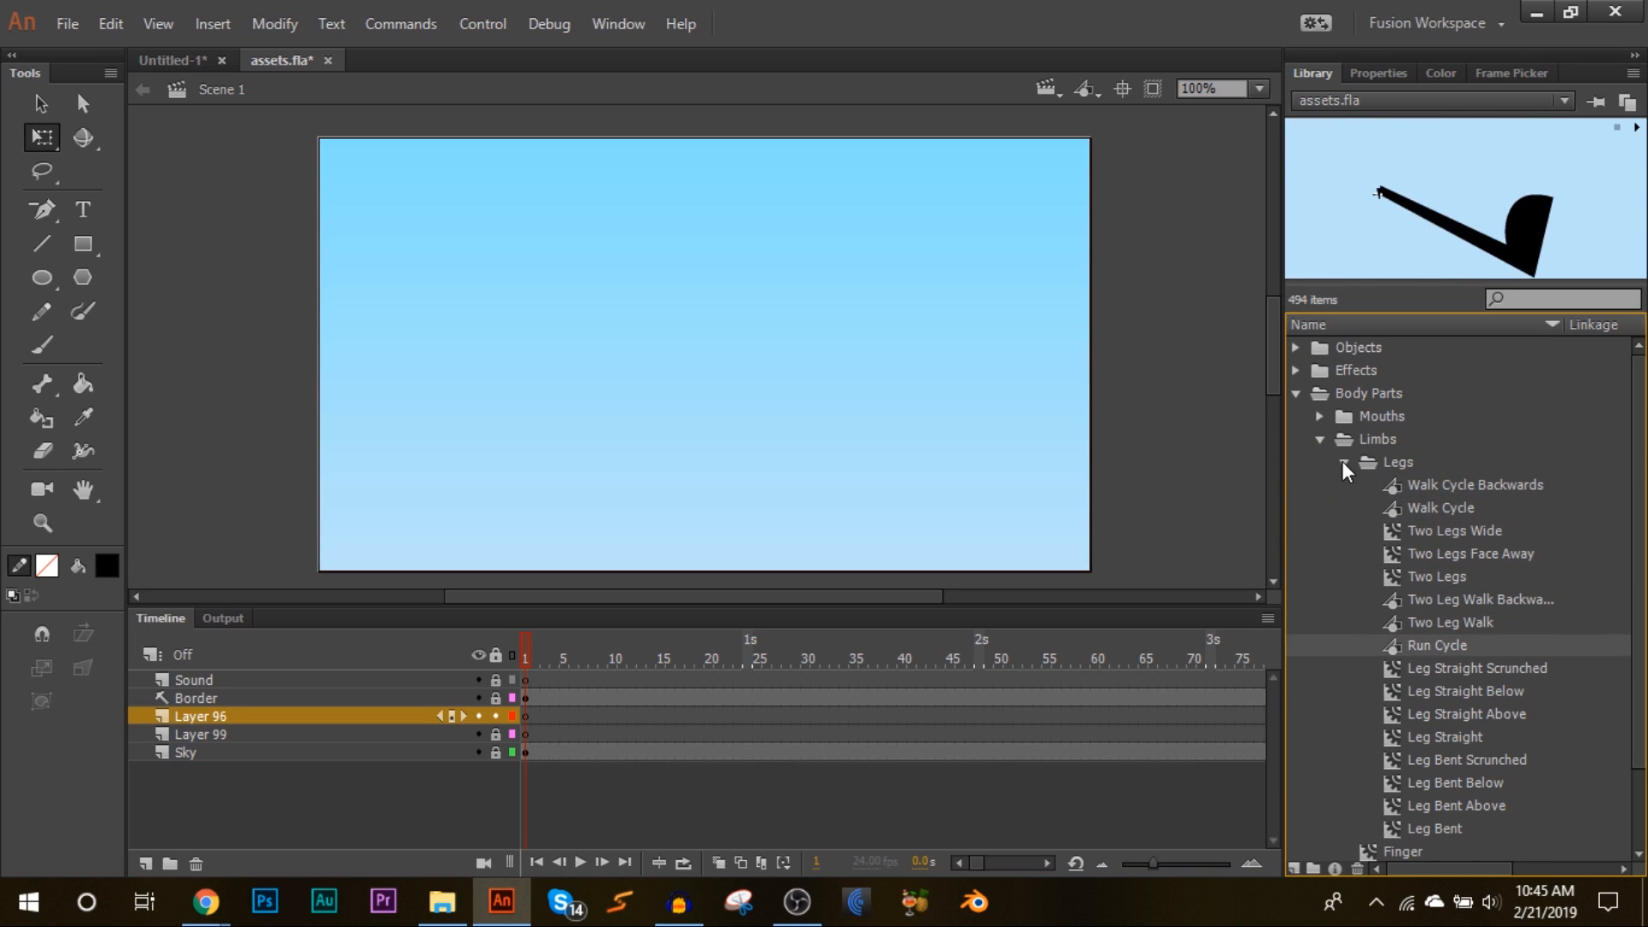
{"action": "left_click", "coordinate": [1343, 463]}
{"action": "left_click", "coordinate": [1320, 438]}
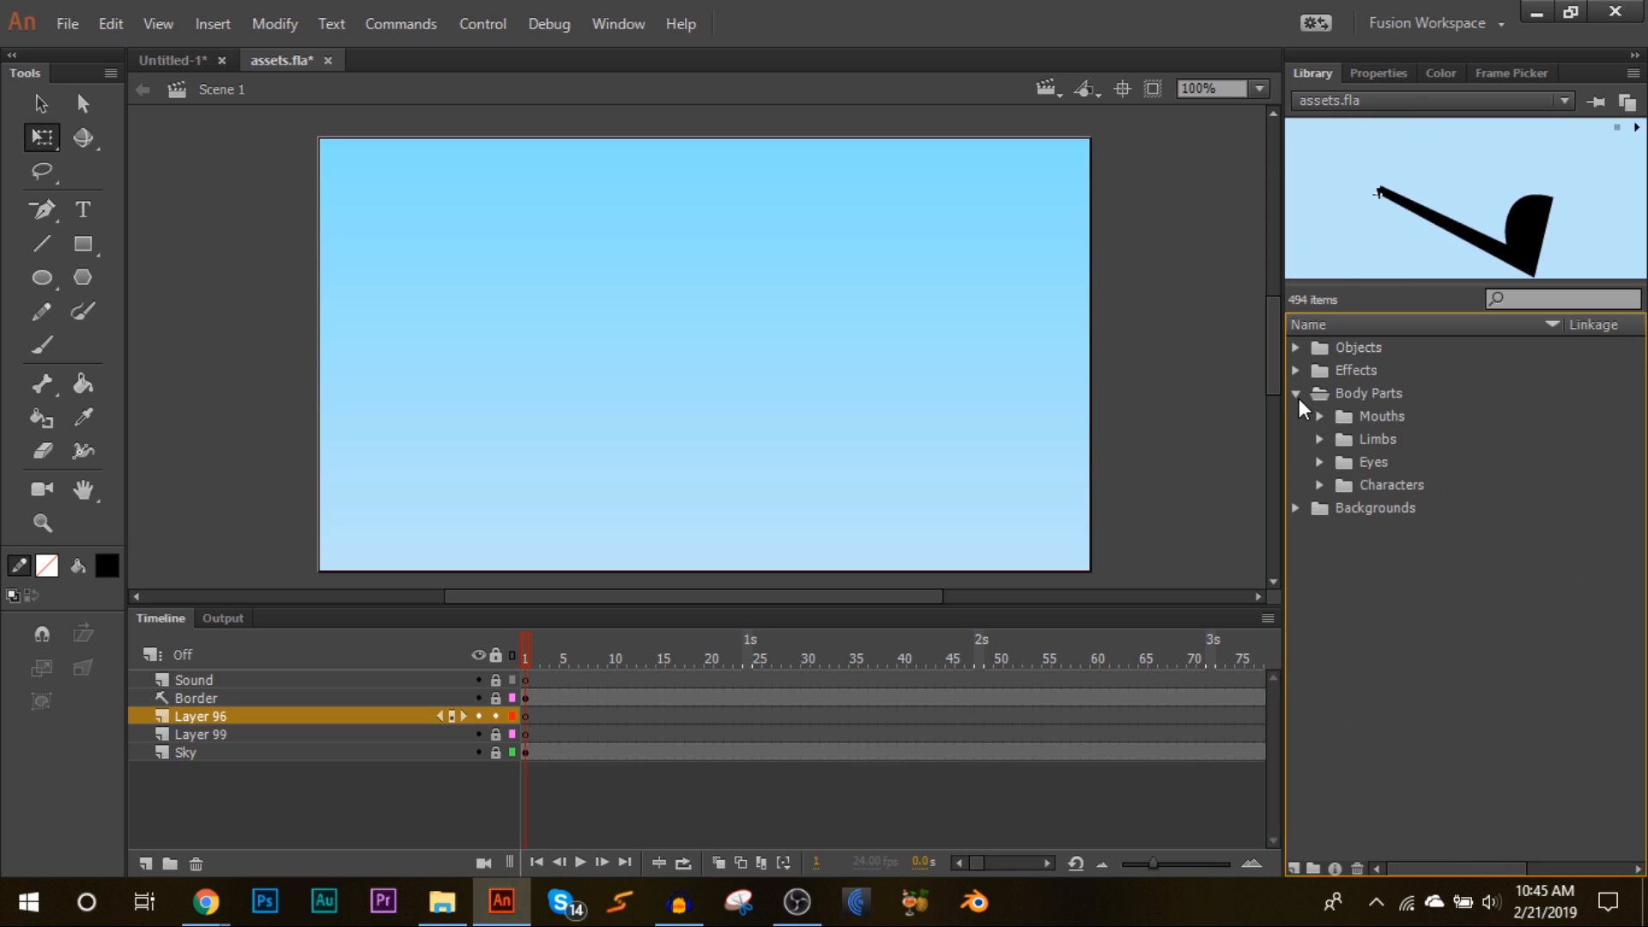
{"action": "left_click", "coordinate": [1297, 394]}
{"action": "left_click_drag", "start_coordinate": [359, 134], "coordinate": [973, 477]}
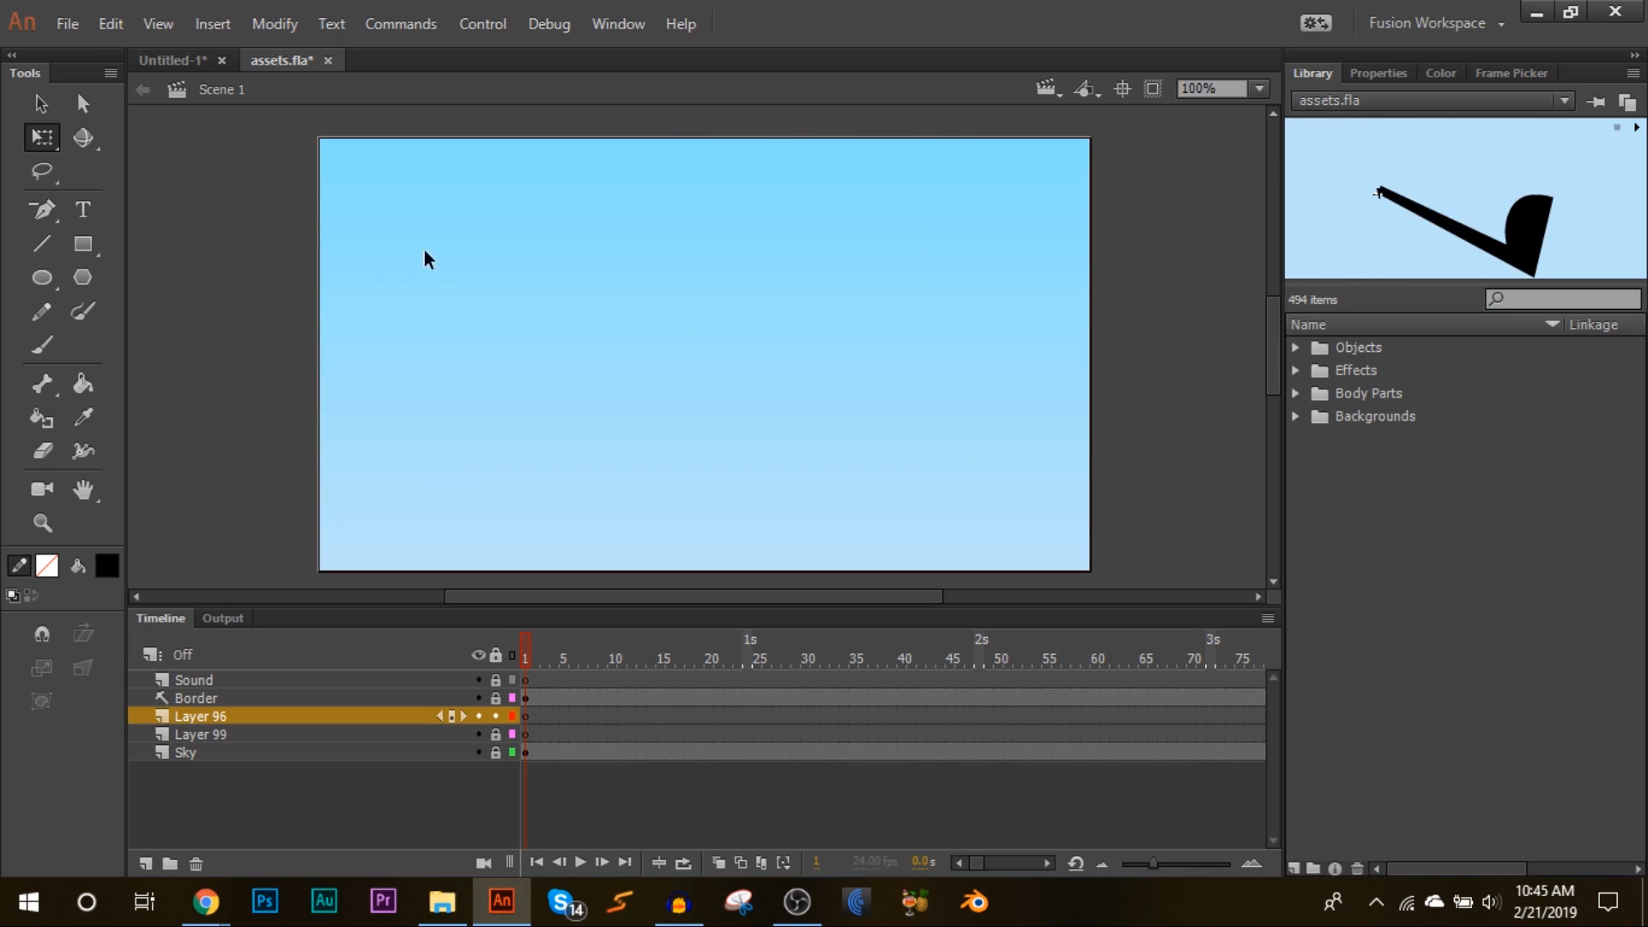
{"action": "left_click_drag", "start_coordinate": [333, 152], "coordinate": [1071, 557]}
{"action": "left_click", "coordinate": [1381, 596]}
{"action": "left_click_drag", "start_coordinate": [1391, 515], "coordinate": [1416, 601]}
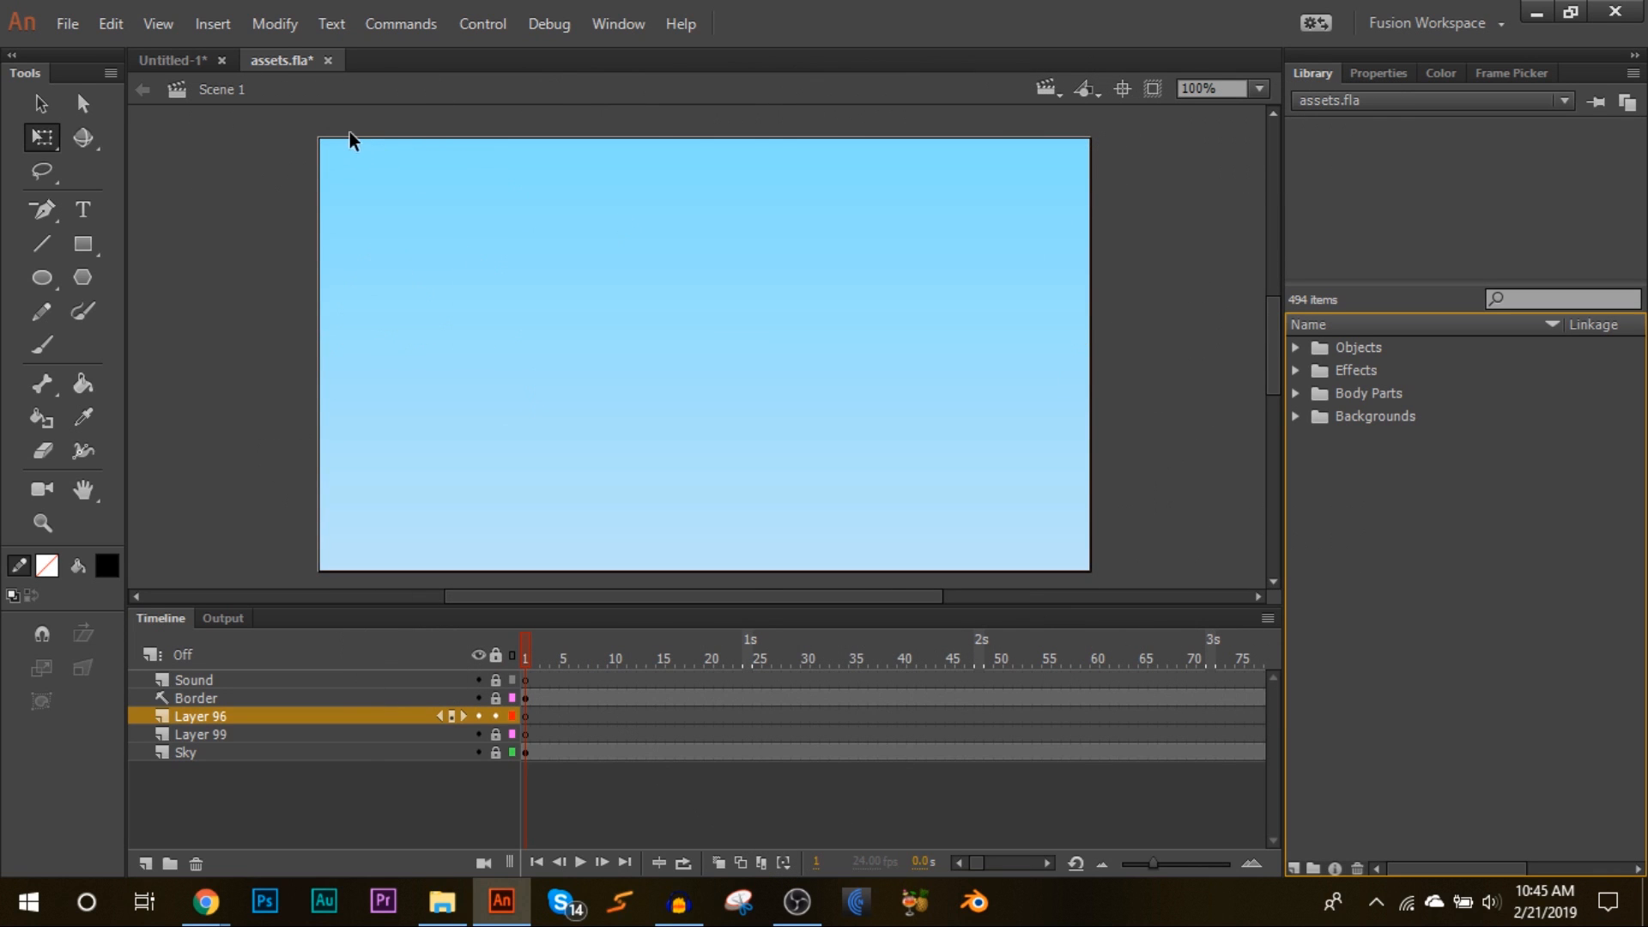
{"action": "mouse_move", "coordinate": [340, 151]}
{"action": "left_mouse_down"}
{"action": "mouse_move", "coordinate": [436, 225]}
{"action": "mouse_move", "coordinate": [976, 522]}
{"action": "mouse_move", "coordinate": [1068, 552]}
{"action": "mouse_move", "coordinate": [337, 155]}
{"action": "left_mouse_up"}
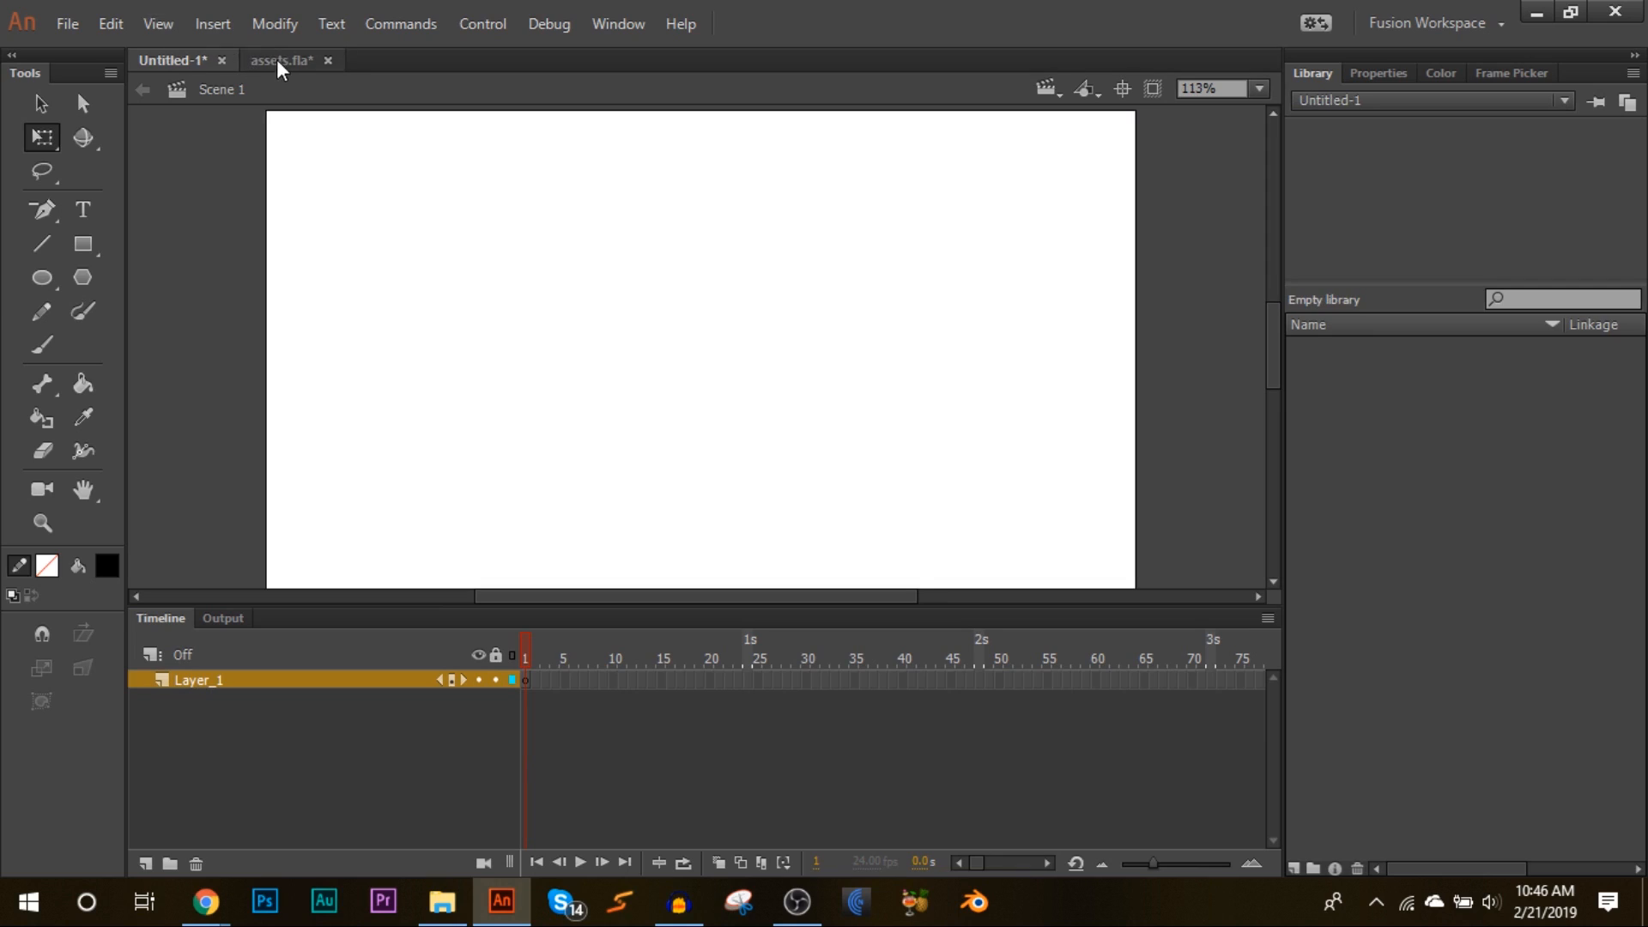
Step: Open the RECOVER_RECOVER_Official Object Invasion Assets.fla file alongside the other documents
{"action": "left_click", "coordinate": [277, 60]}
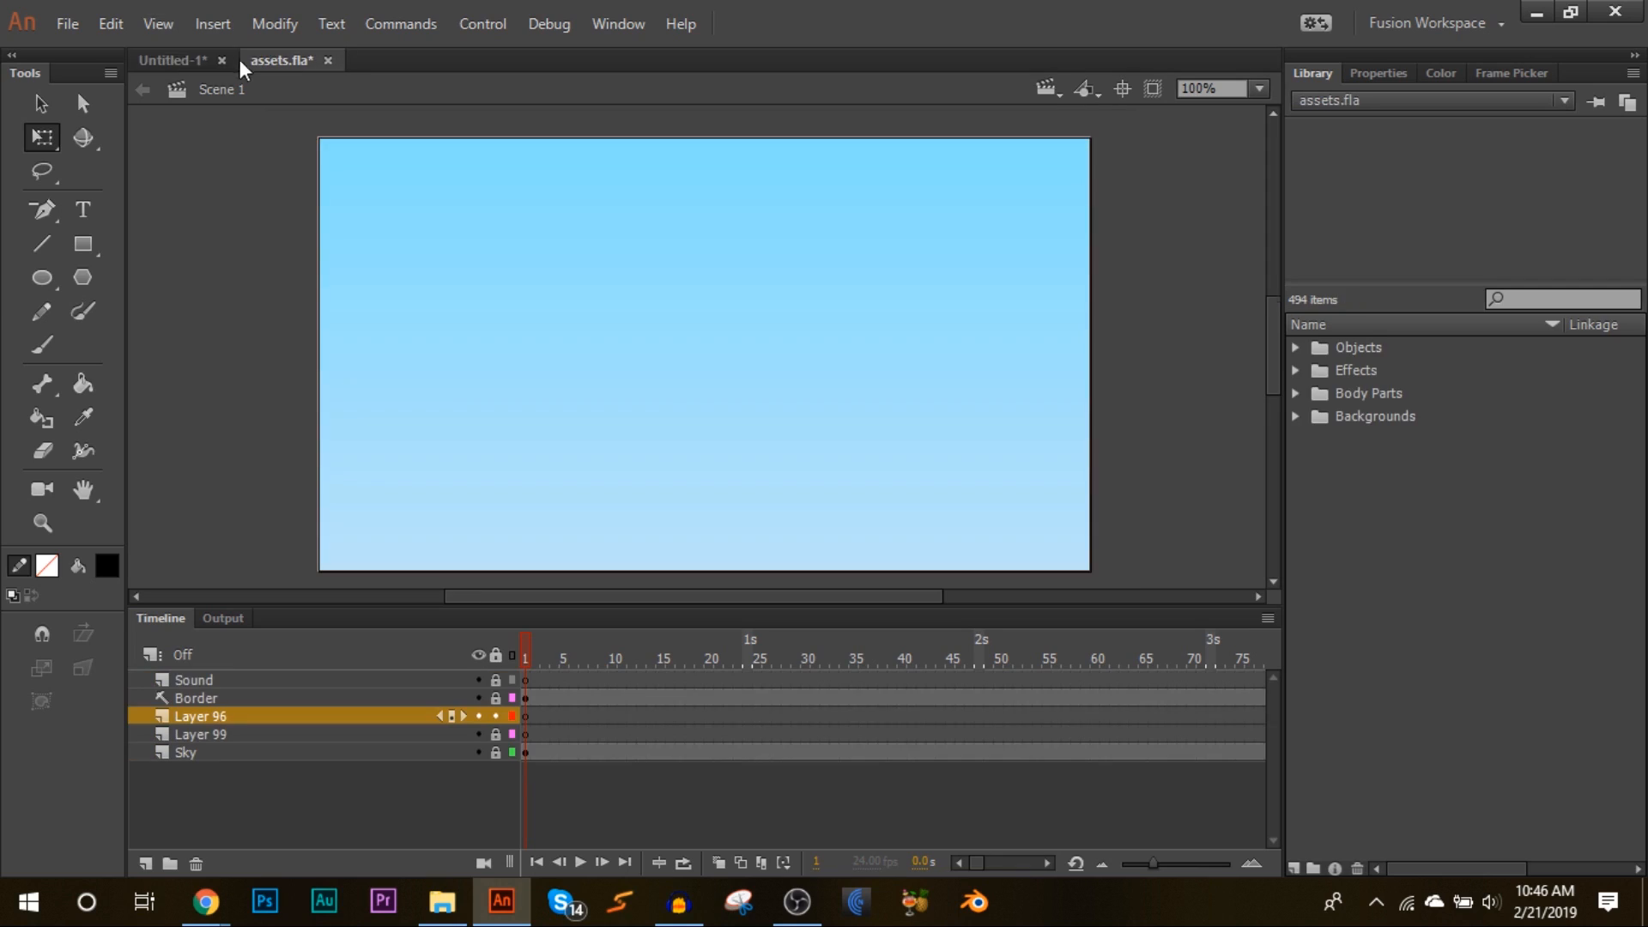
{"action": "left_click", "coordinate": [179, 60]}
{"action": "left_click", "coordinate": [68, 24]}
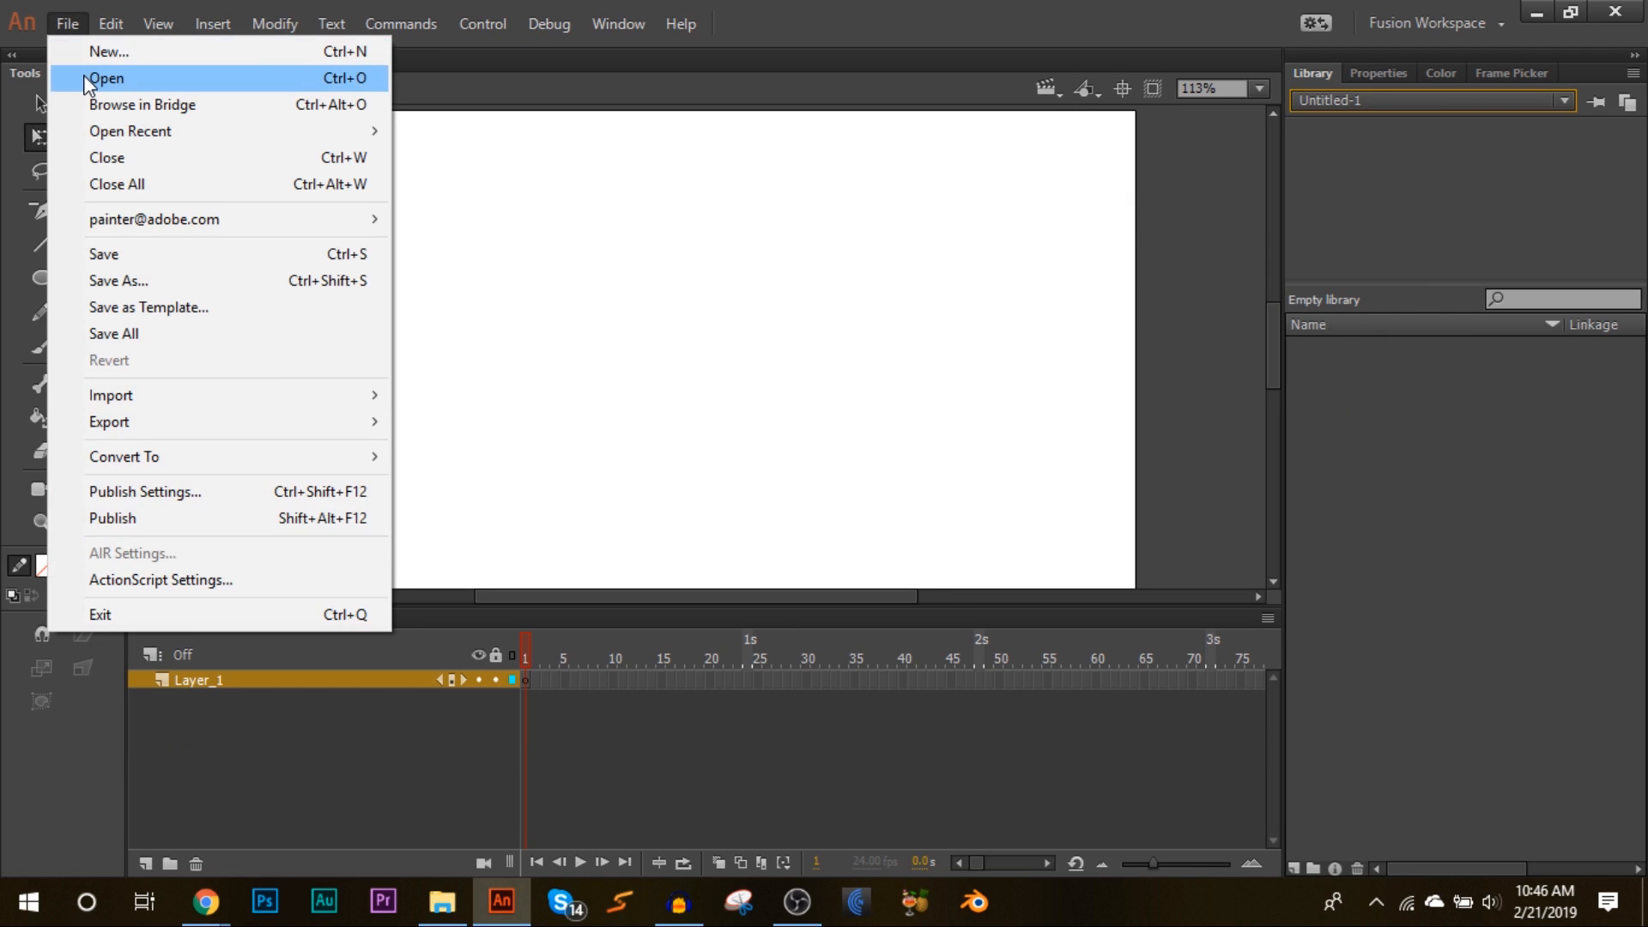
{"action": "left_click", "coordinate": [84, 77]}
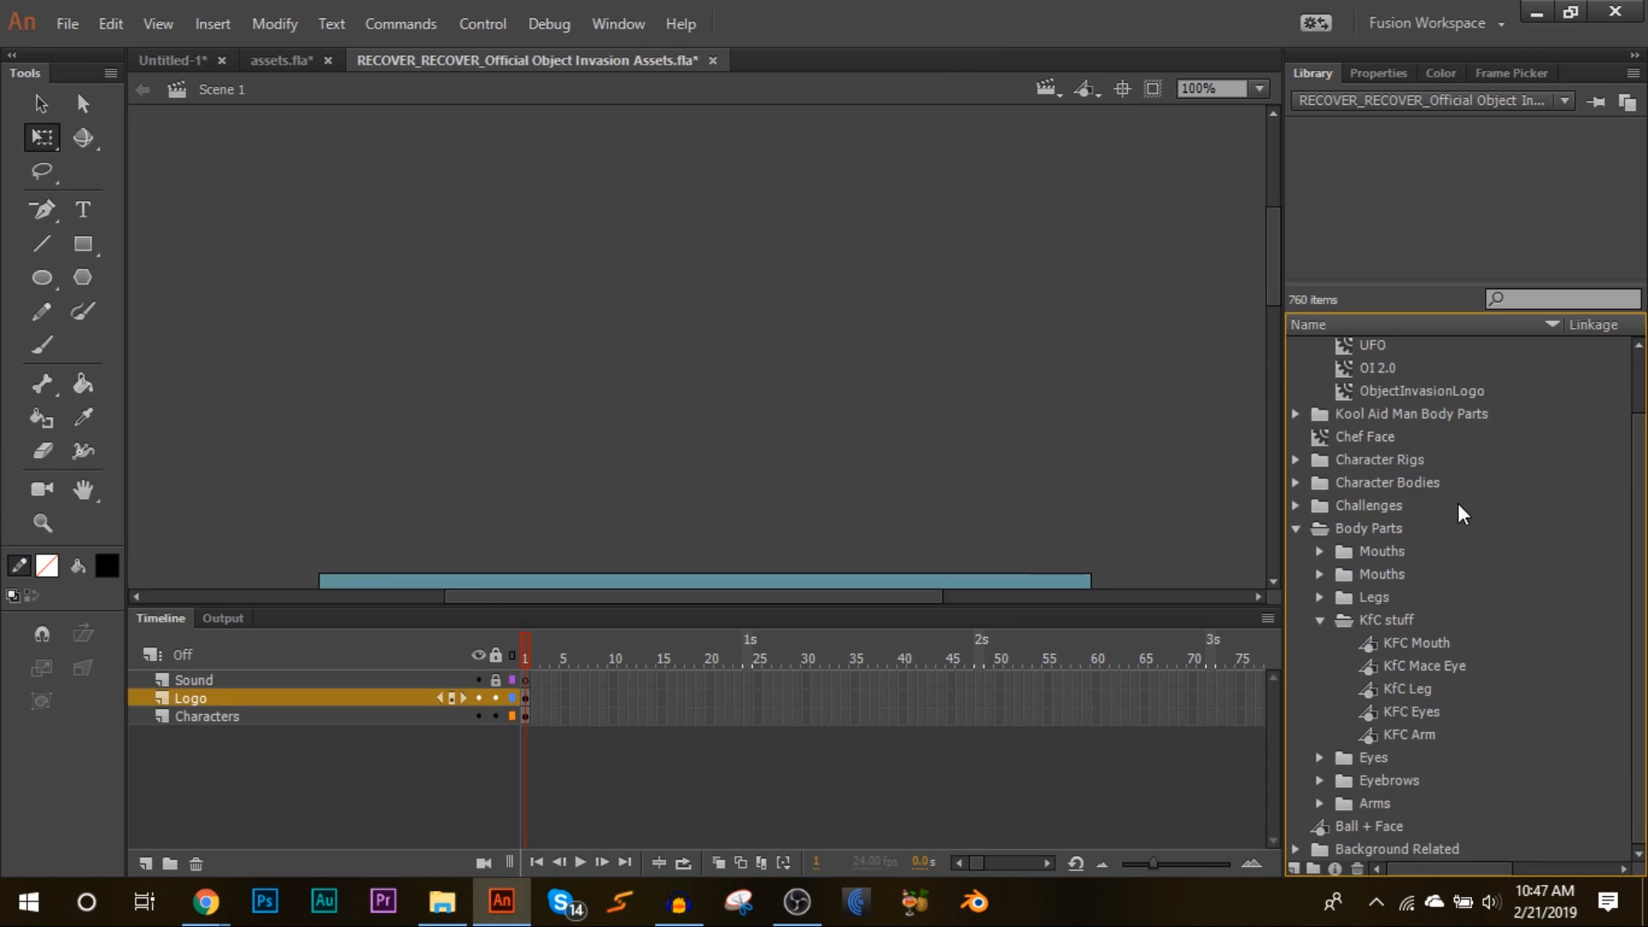
Step: Copy the Body Parts folder from the Object Invasion assets library and paste it into the Untitled-1 library
{"action": "left_click", "coordinate": [1399, 614]}
{"action": "right_click", "coordinate": [1401, 621]}
{"action": "left_click", "coordinate": [1472, 375]}
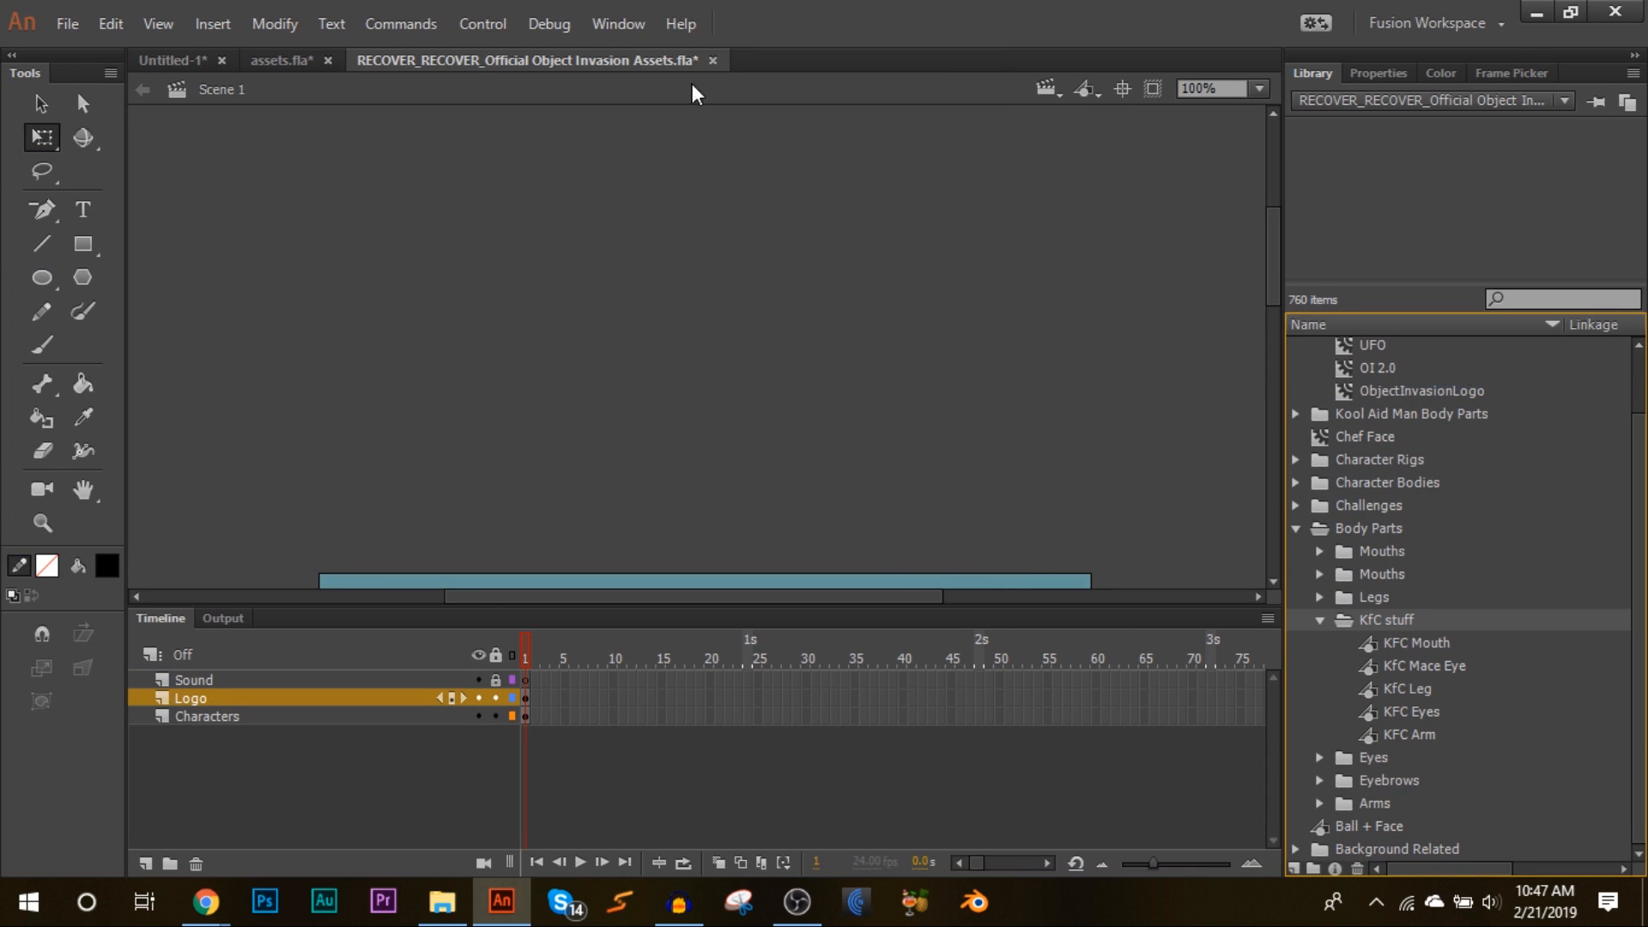
{"action": "left_click", "coordinate": [170, 62]}
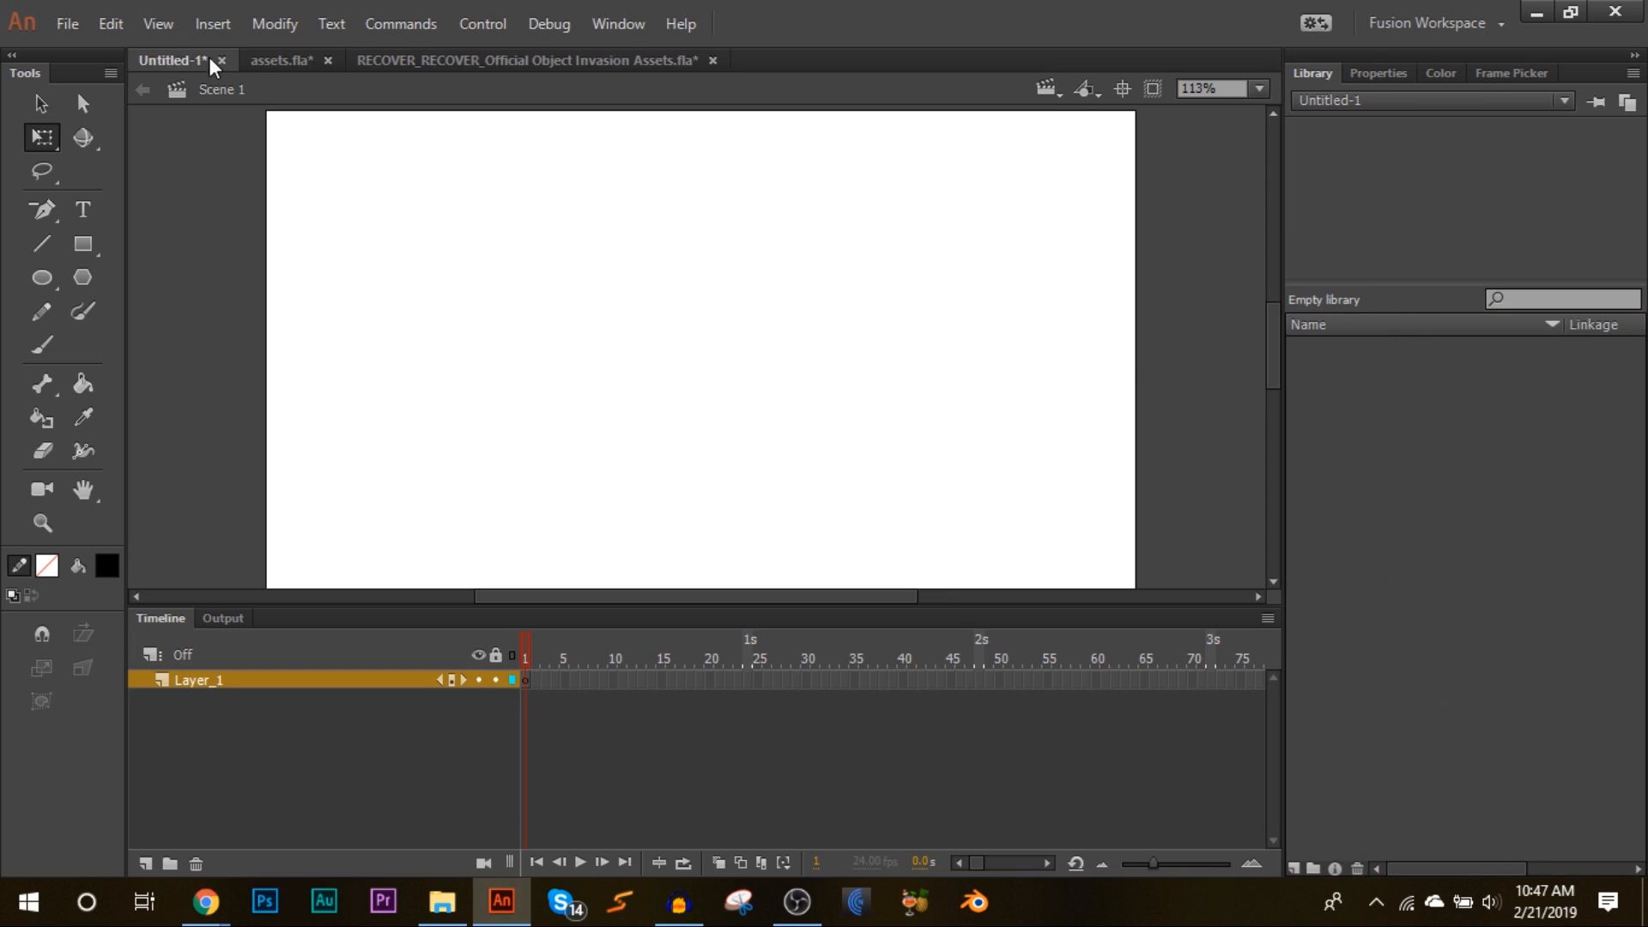
{"action": "right_click", "coordinate": [1365, 372]}
{"action": "left_click", "coordinate": [1417, 388]}
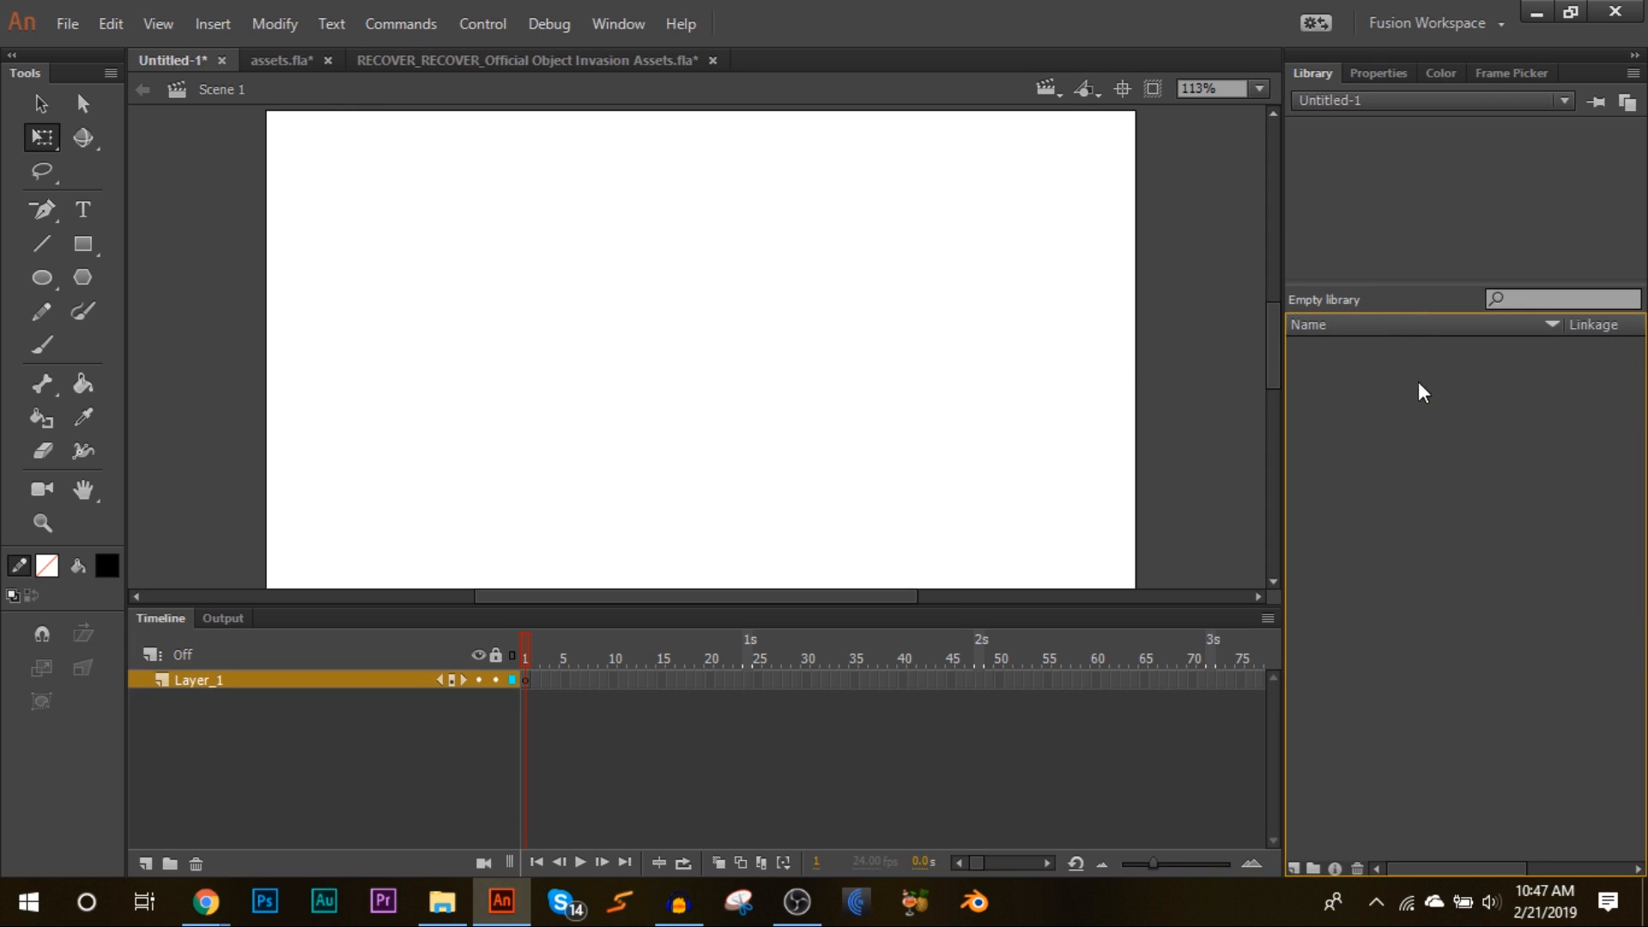
Step: Pick the Rectangle tool and turn on Snap Align, Grid, Guides, Pixels and Objects in Edit Snapping
{"action": "left_click", "coordinate": [1259, 89]}
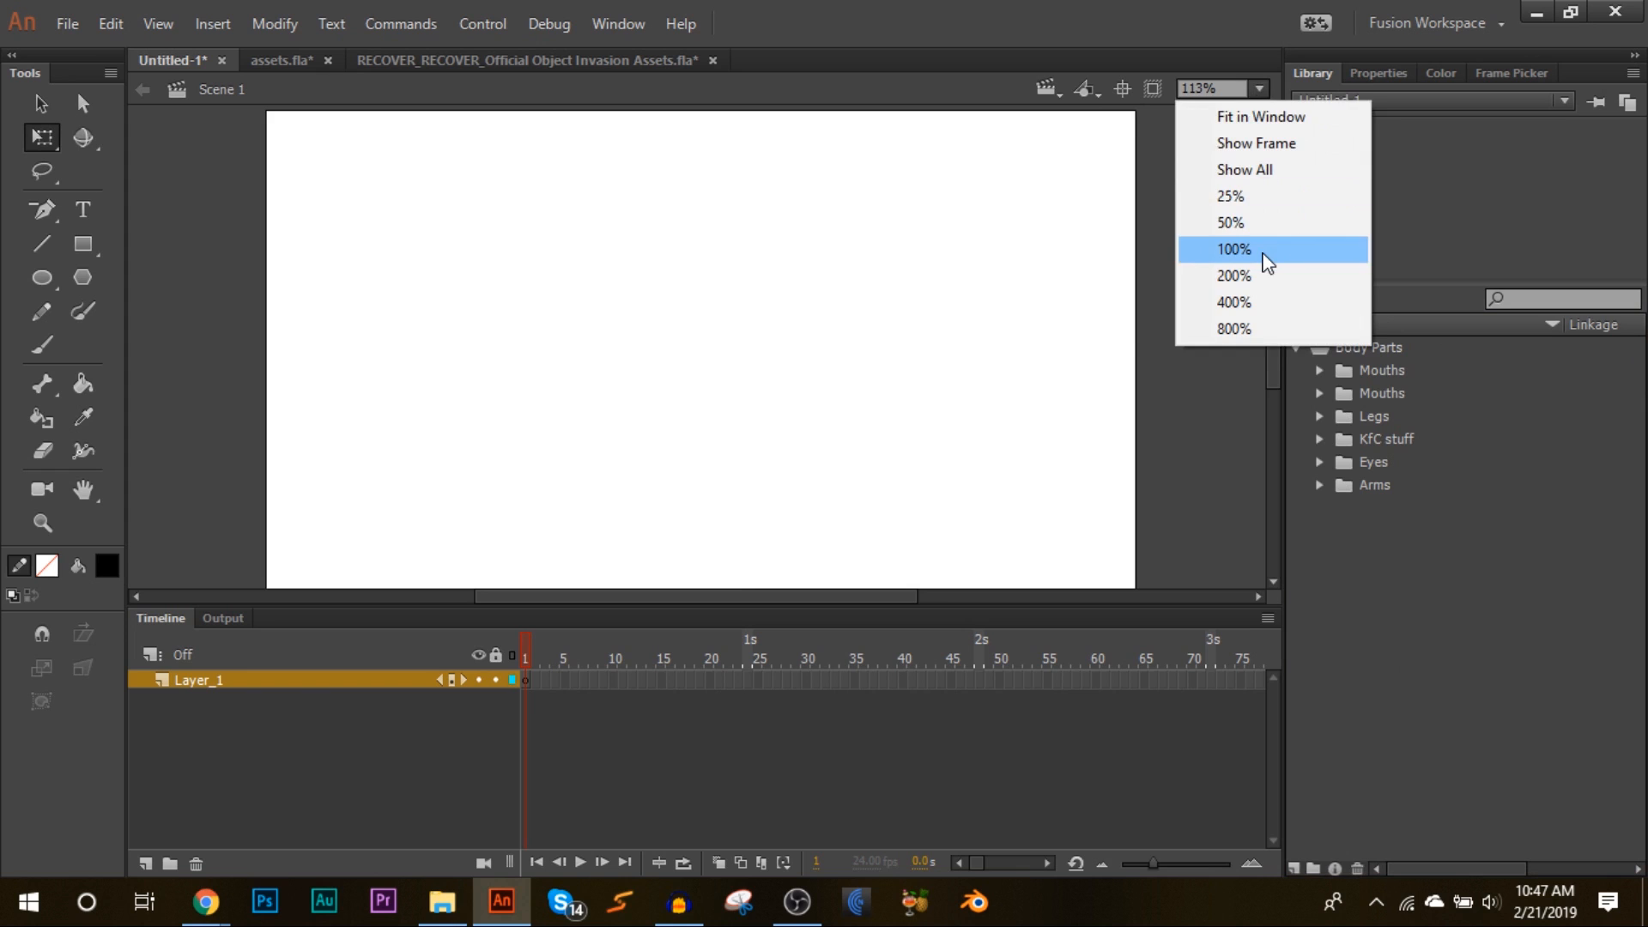
{"action": "left_click", "coordinate": [1269, 257]}
{"action": "left_click", "coordinate": [1259, 88]}
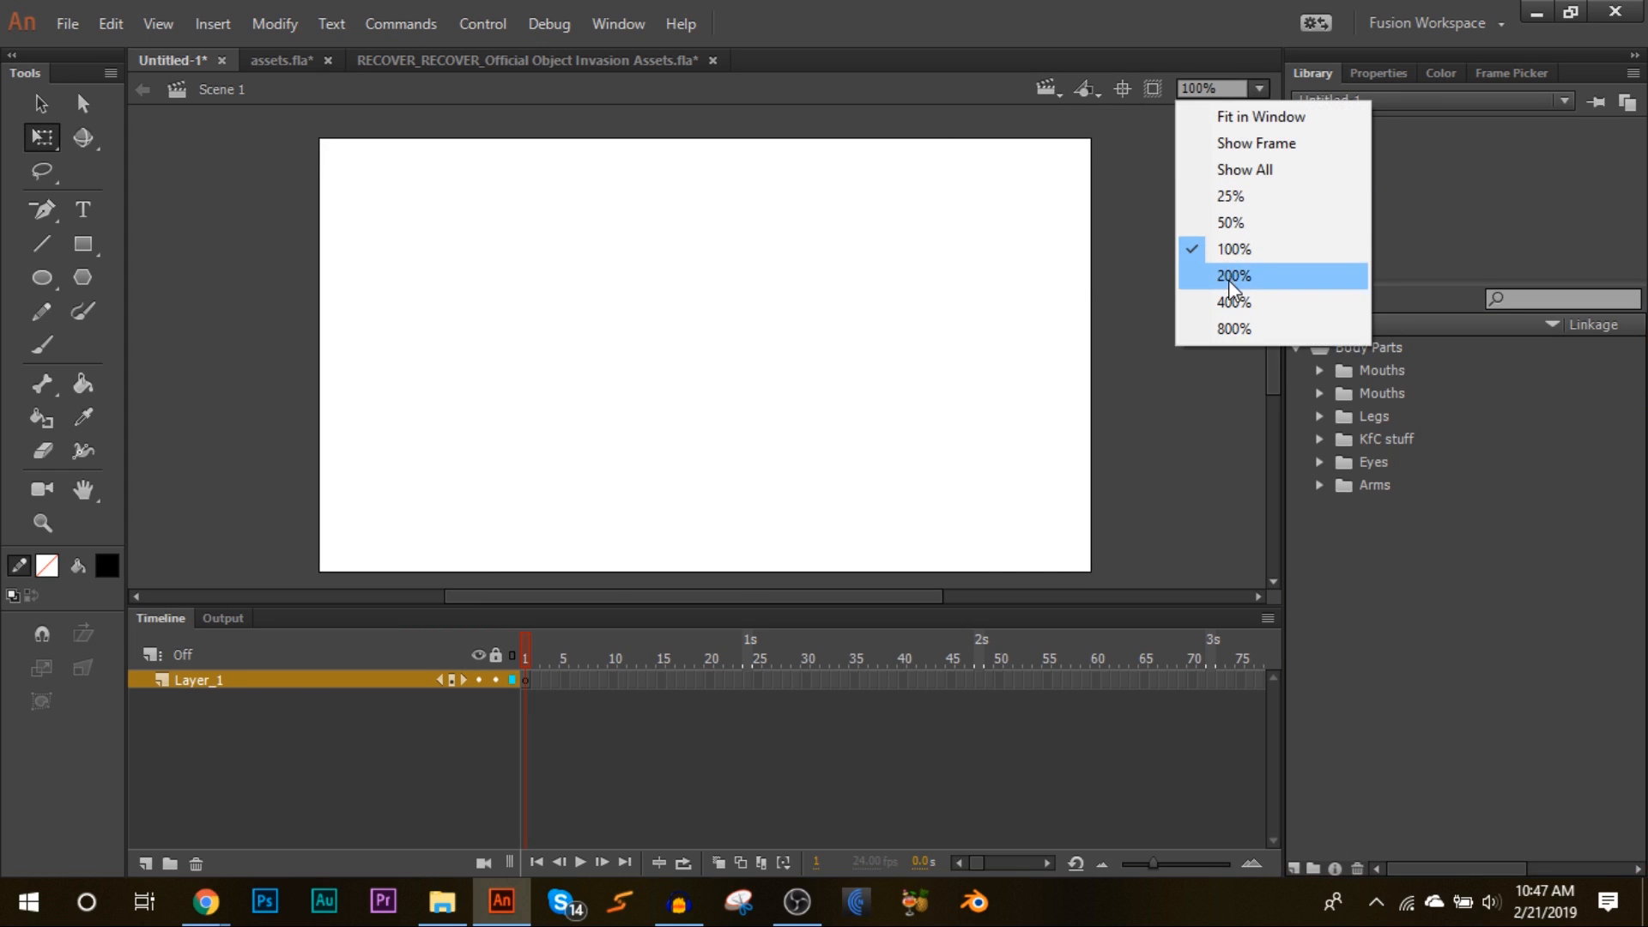
{"action": "left_click", "coordinate": [1237, 274]}
{"action": "left_click_drag", "start_coordinate": [608, 604], "coordinate": [608, 655]}
{"action": "left_click", "coordinate": [83, 243]}
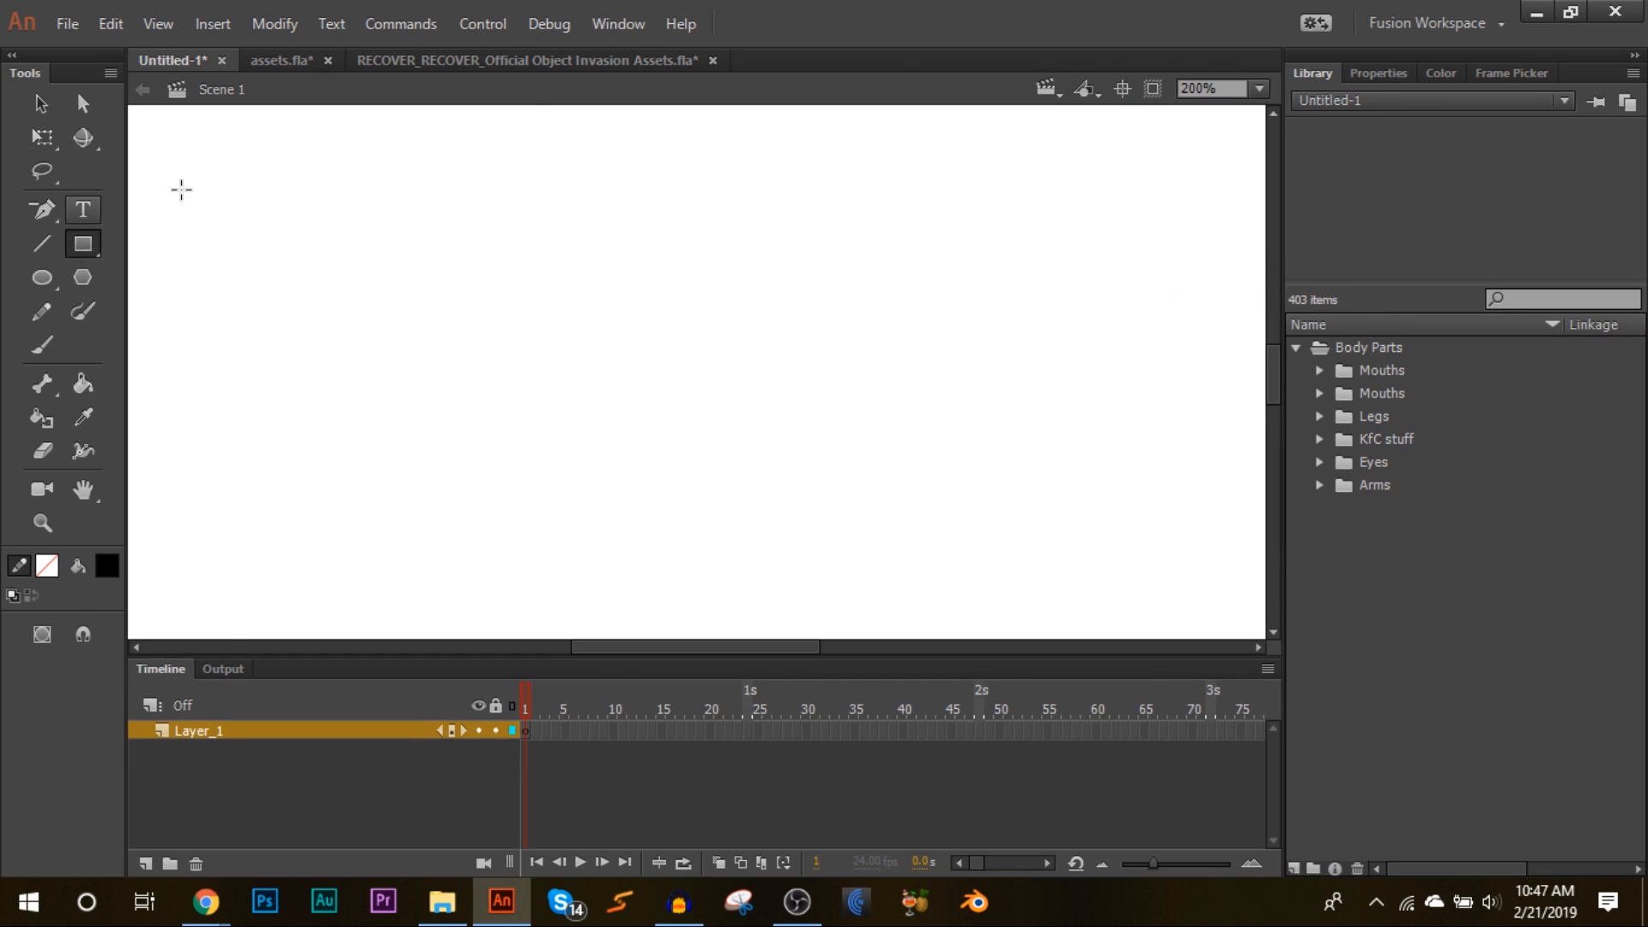
{"action": "left_click", "coordinate": [1379, 73]}
{"action": "left_click", "coordinate": [1557, 204]}
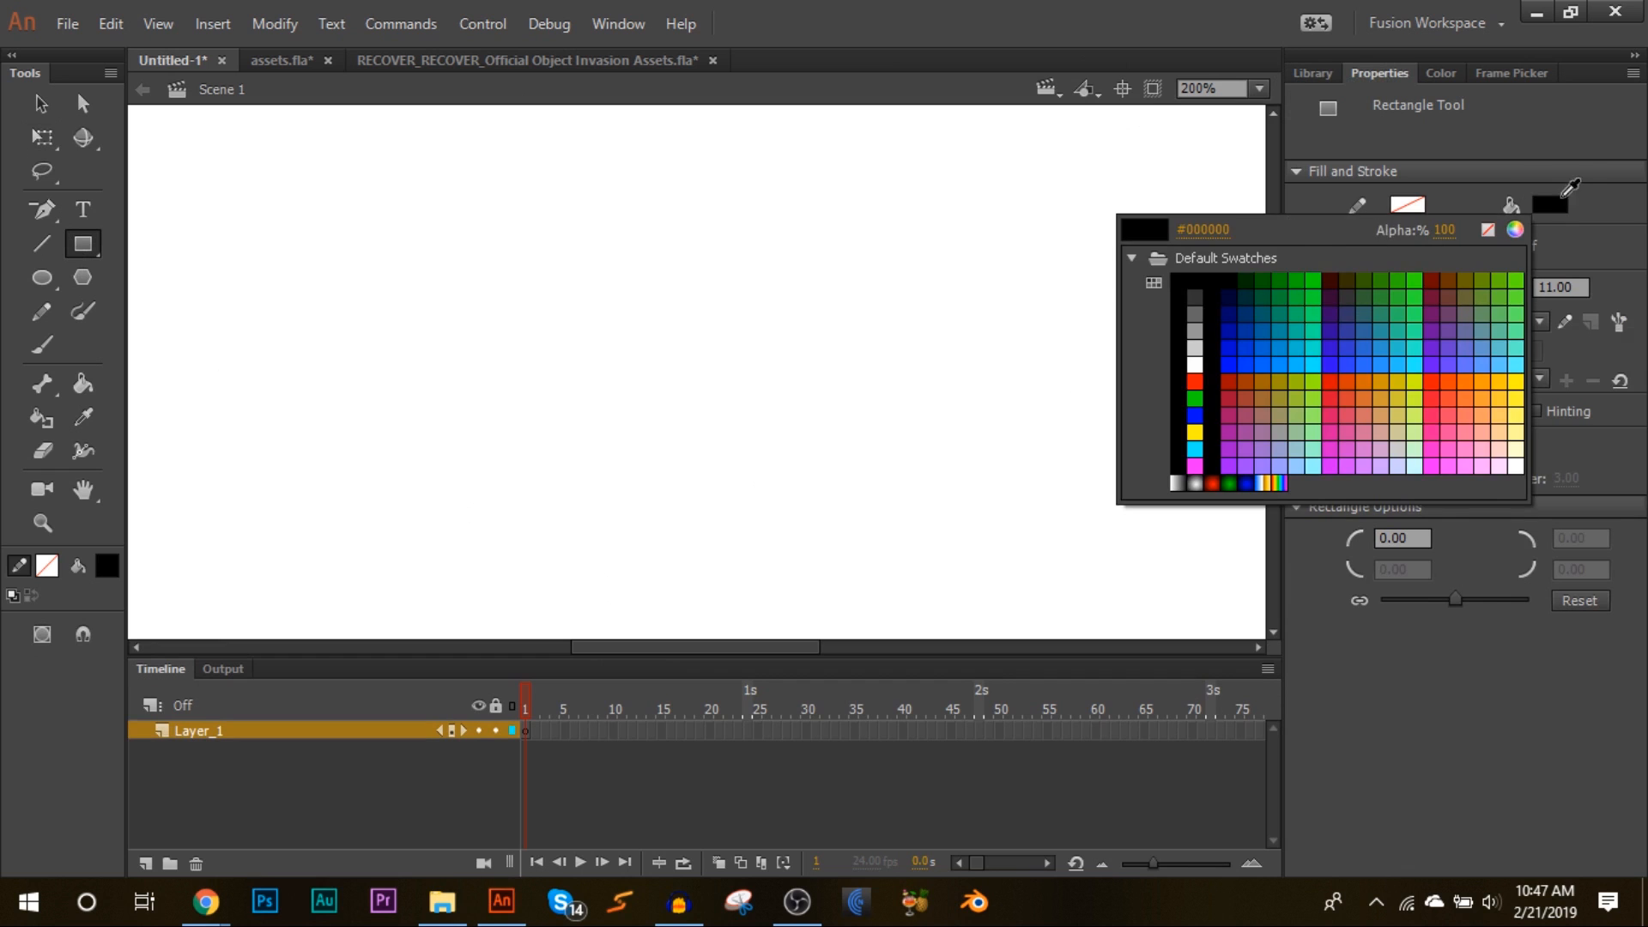
{"action": "left_click", "coordinate": [1549, 203]}
{"action": "right_click", "coordinate": [339, 214]}
{"action": "mouse_move", "coordinate": [471, 511]}
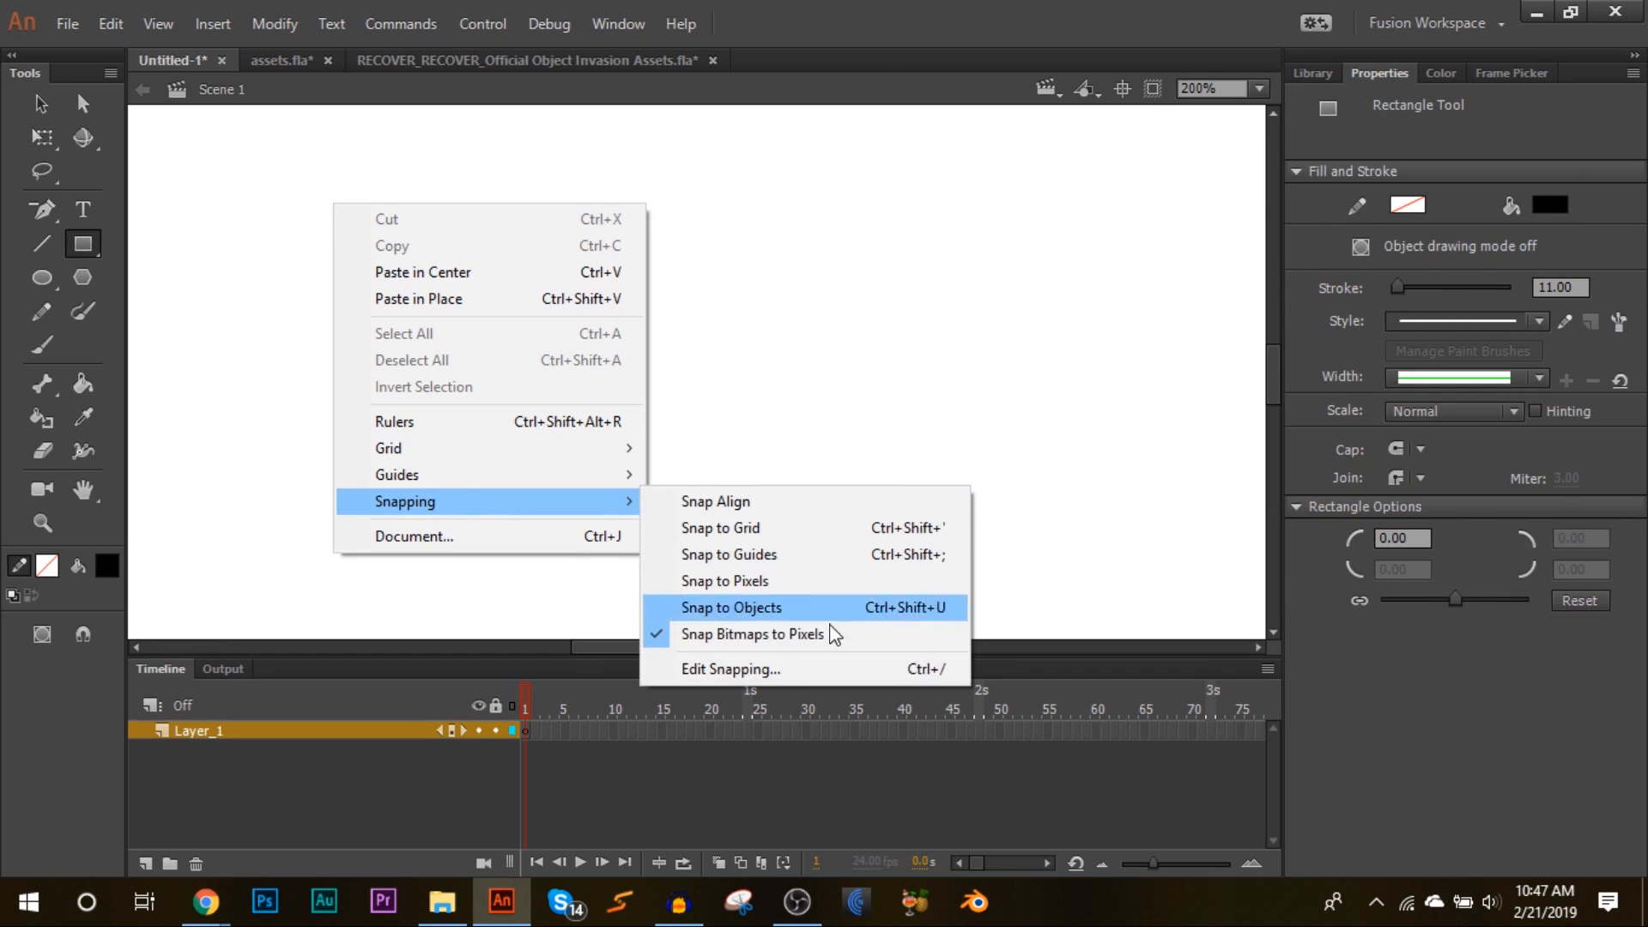
{"action": "left_click", "coordinate": [788, 669]}
{"action": "left_click", "coordinate": [665, 231]}
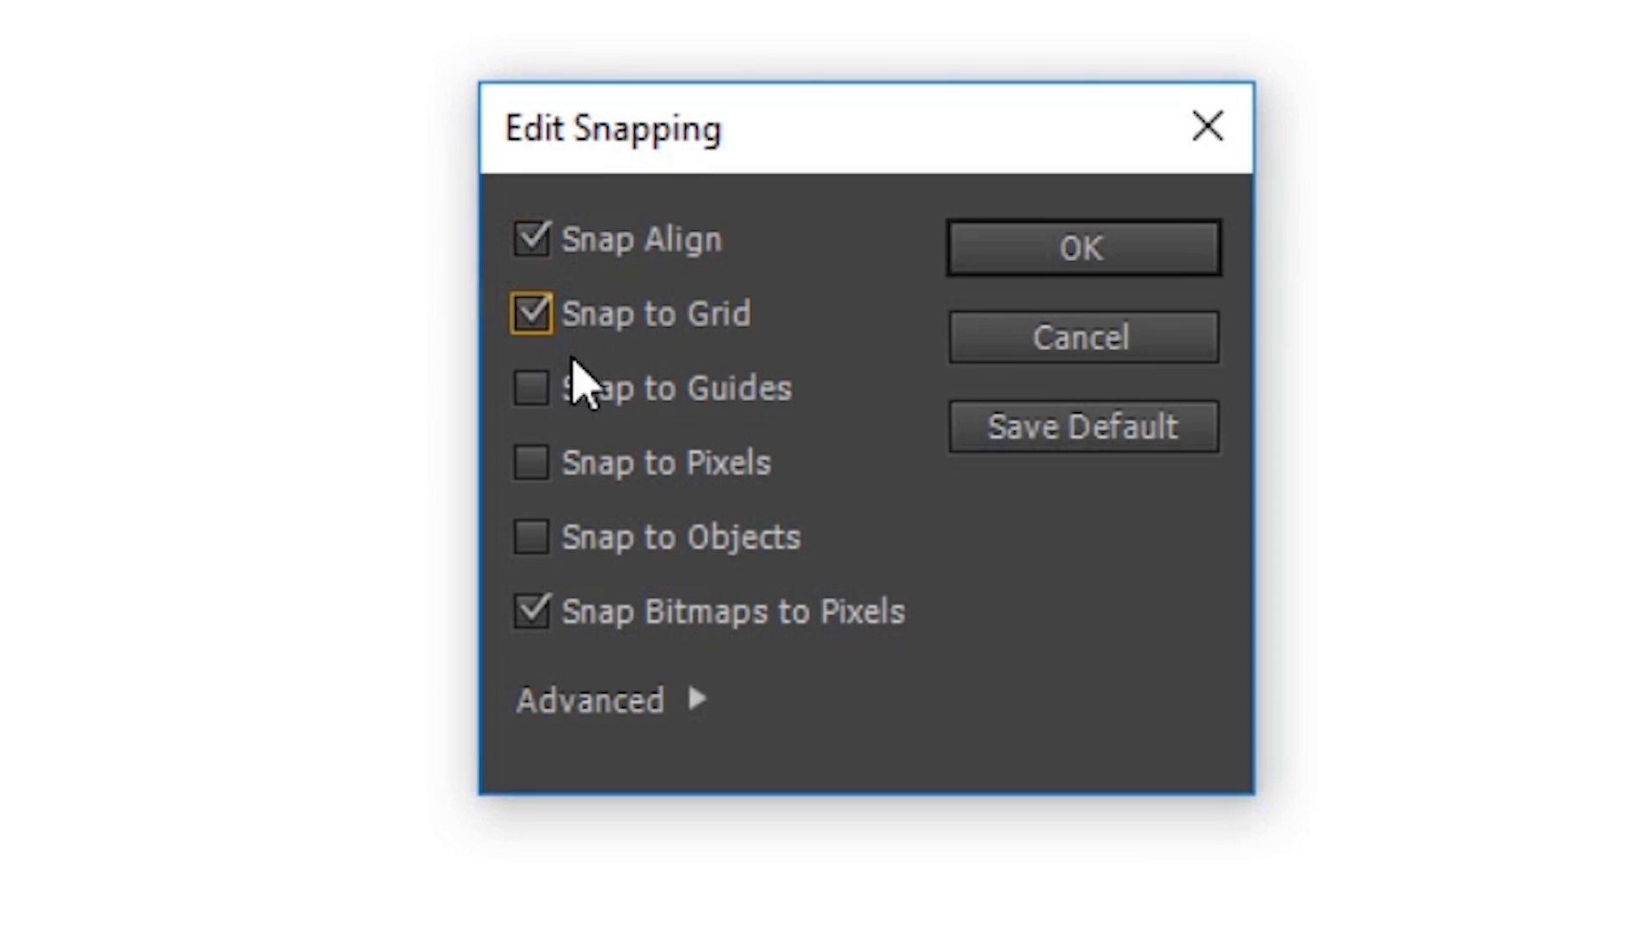
{"action": "left_click", "coordinate": [581, 388]}
{"action": "left_click", "coordinate": [592, 464]}
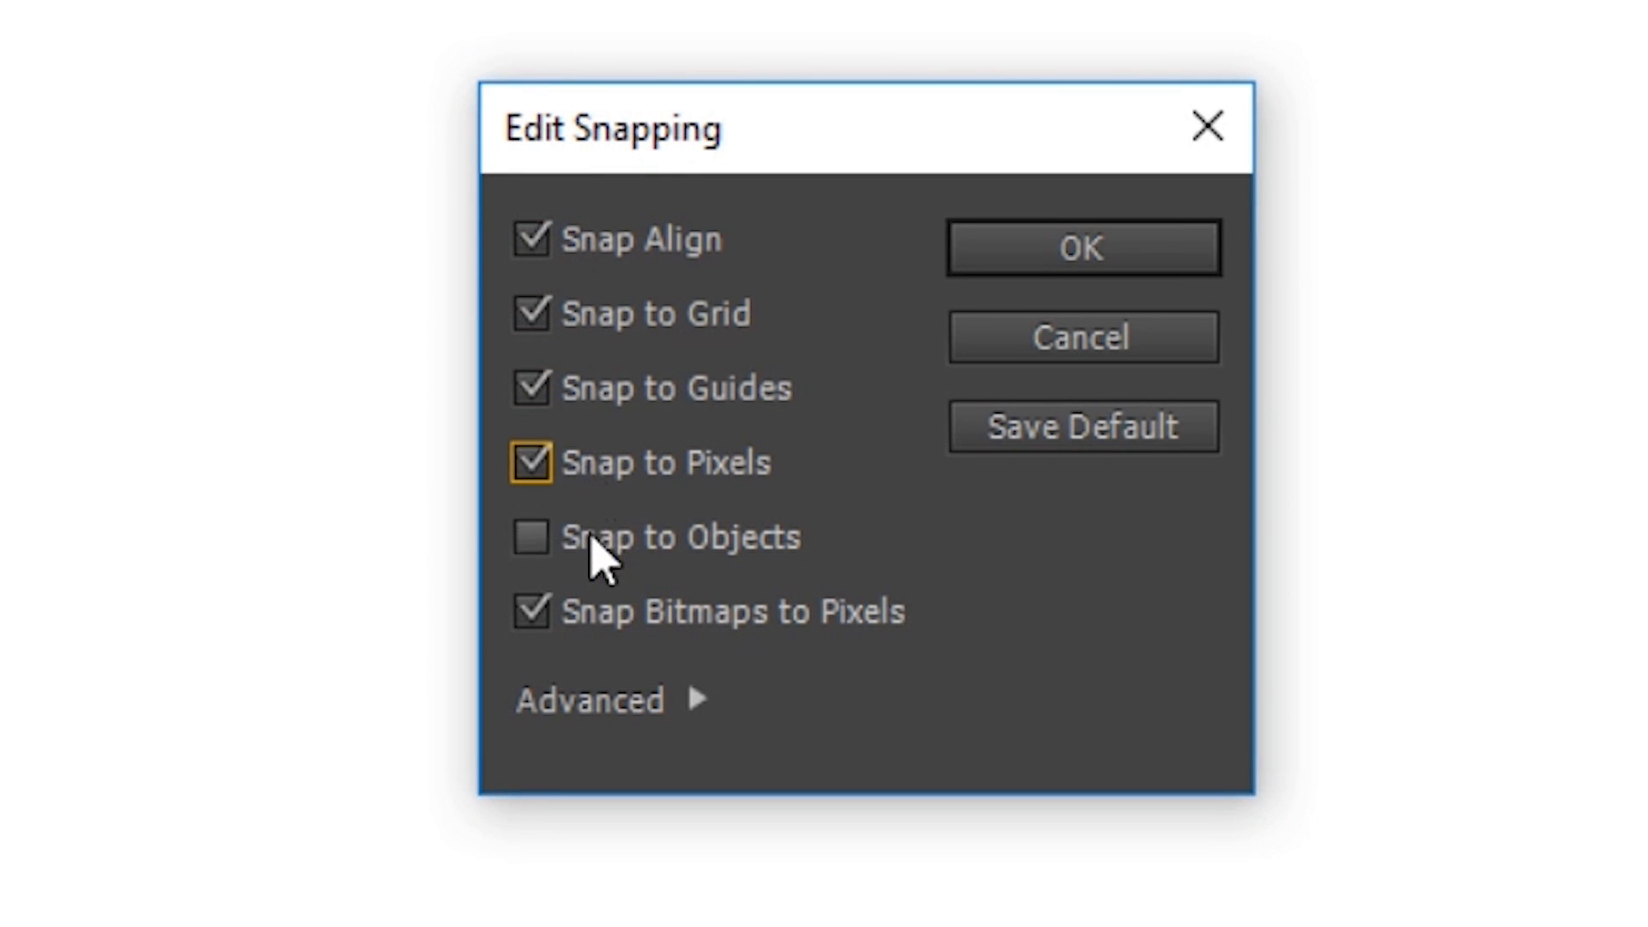
{"action": "left_click", "coordinate": [595, 538]}
{"action": "left_click", "coordinate": [1094, 247]}
Step: Reopen the Edit Snapping dialog to check the snapping options and close it
{"action": "right_click", "coordinate": [287, 425]}
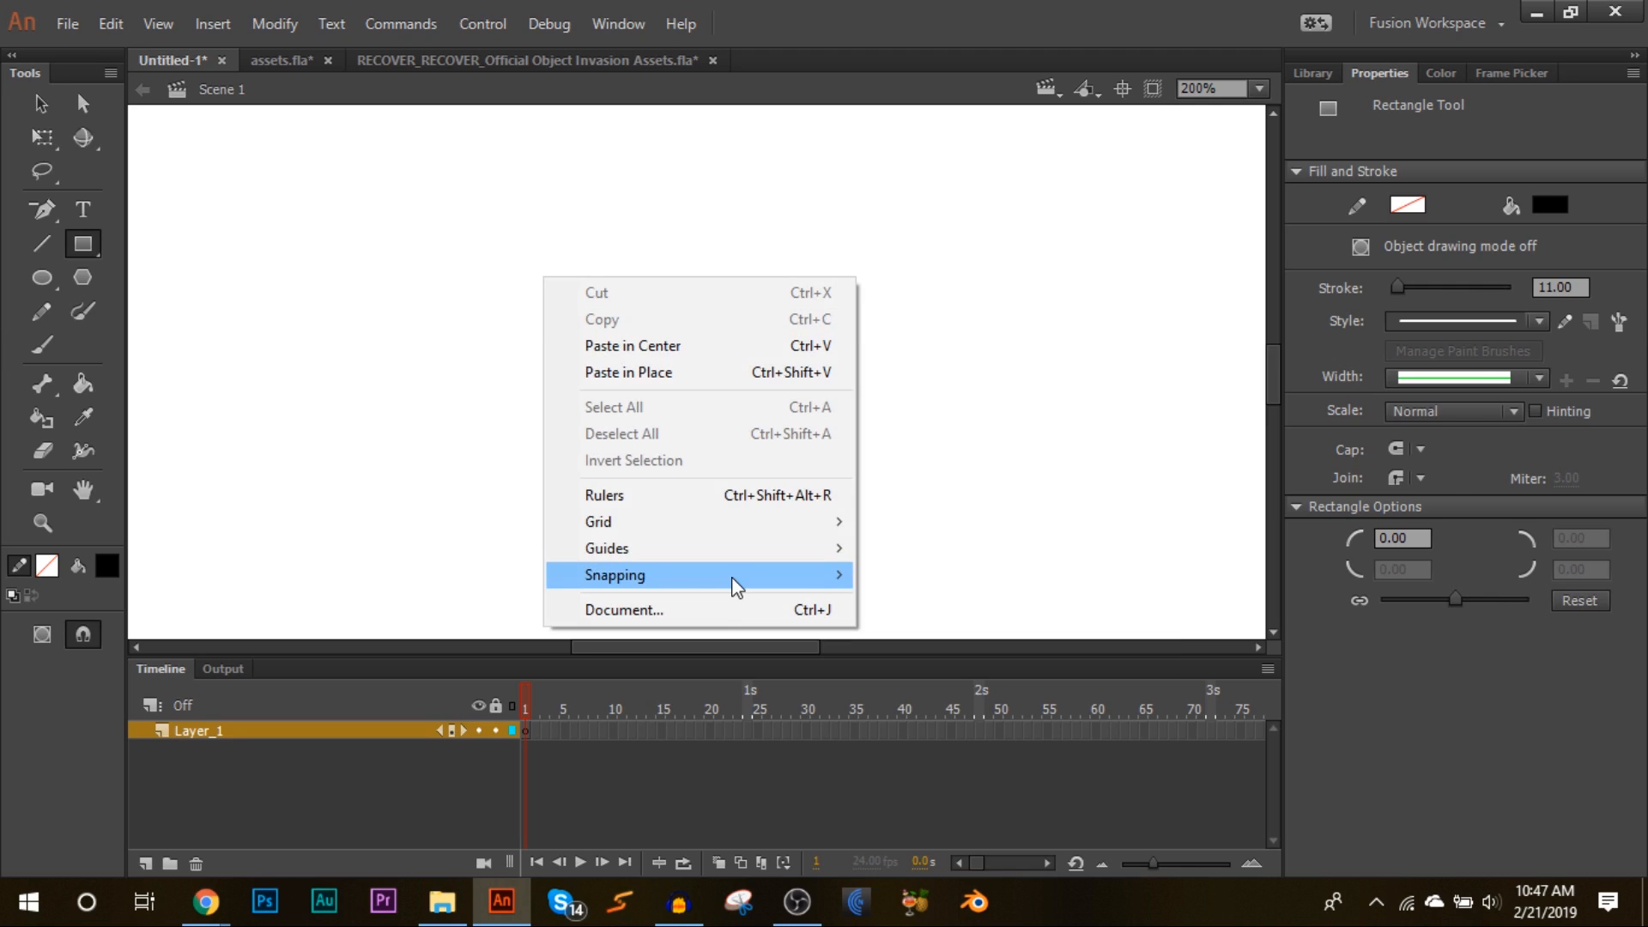
{"action": "mouse_move", "coordinate": [794, 580]}
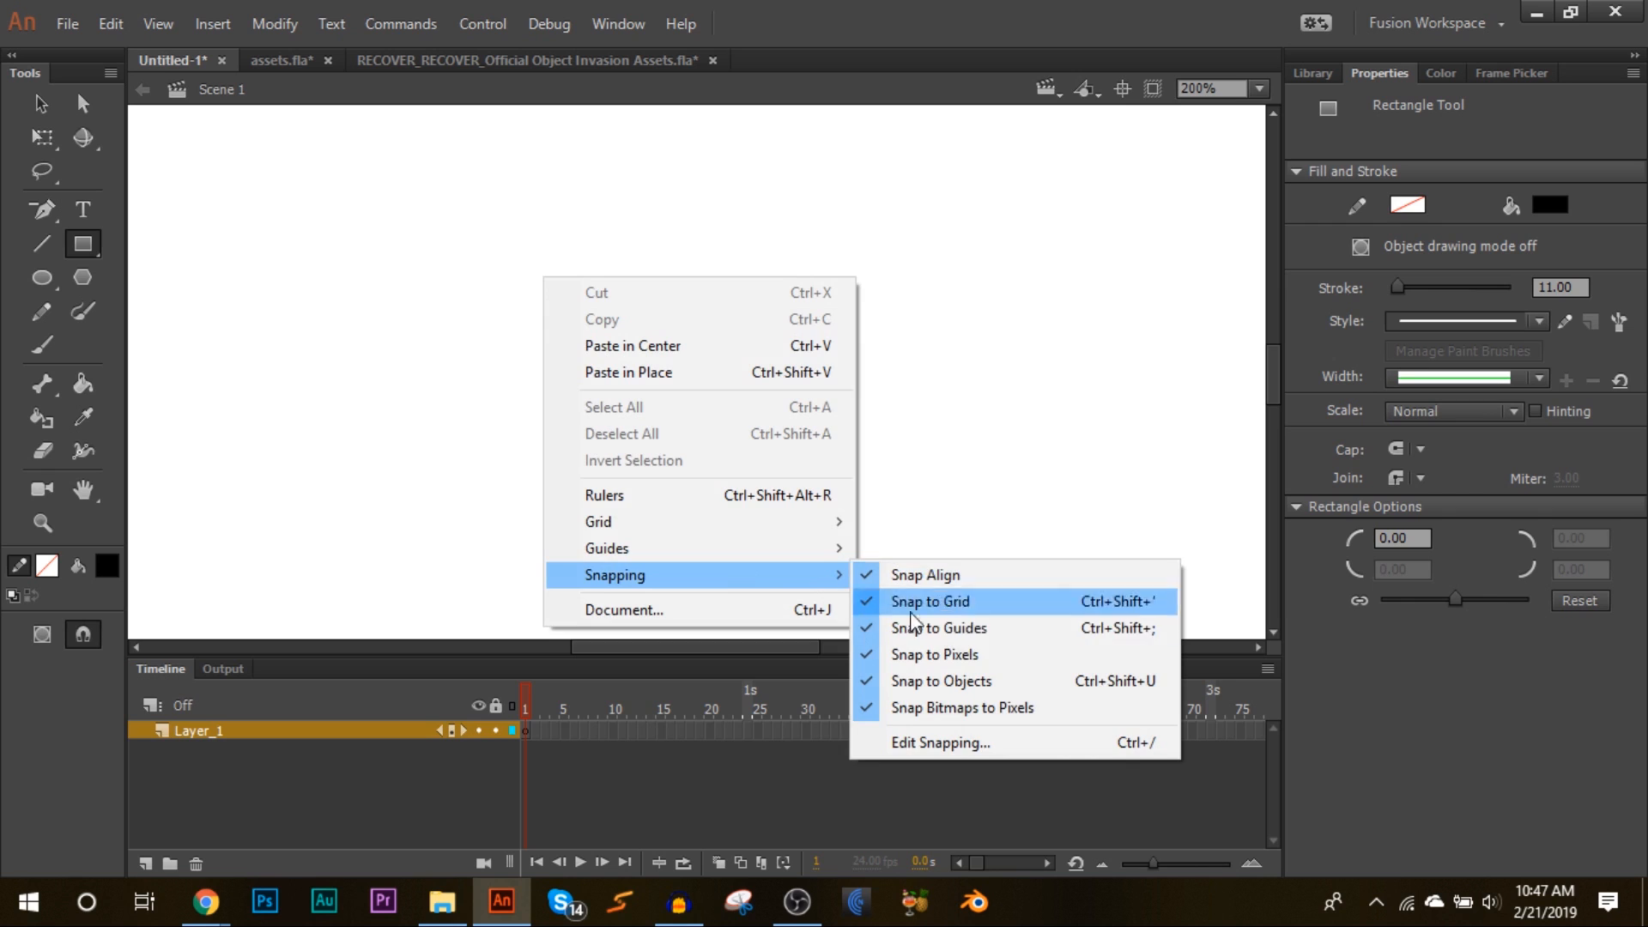
{"action": "left_click", "coordinate": [925, 736]}
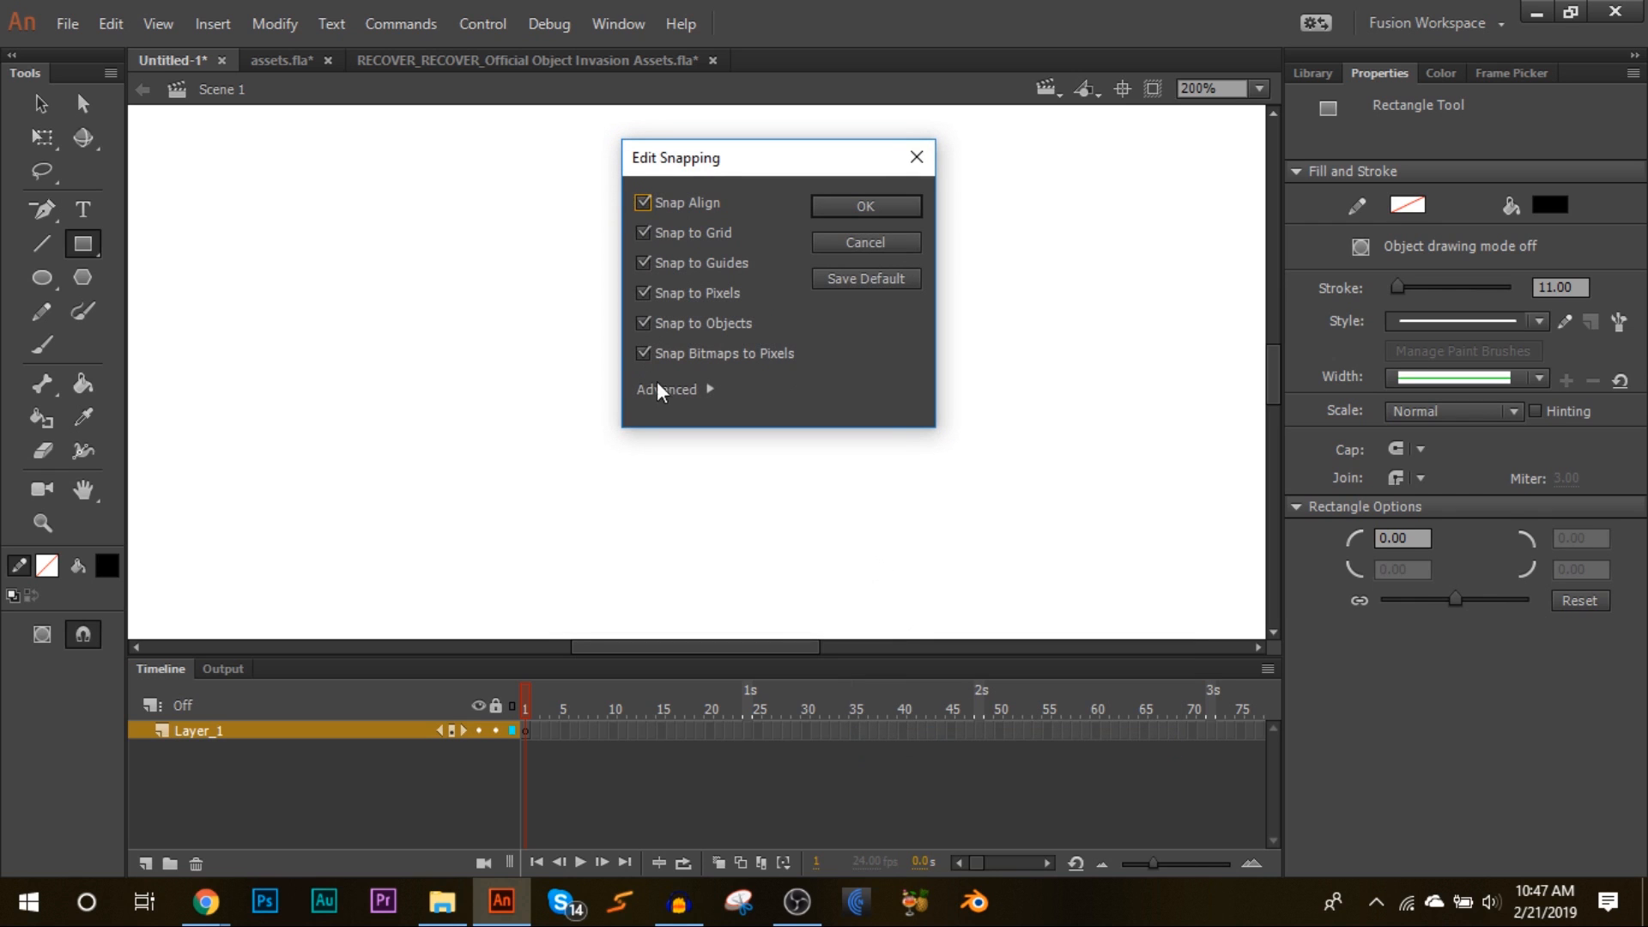
{"action": "left_click", "coordinate": [851, 208]}
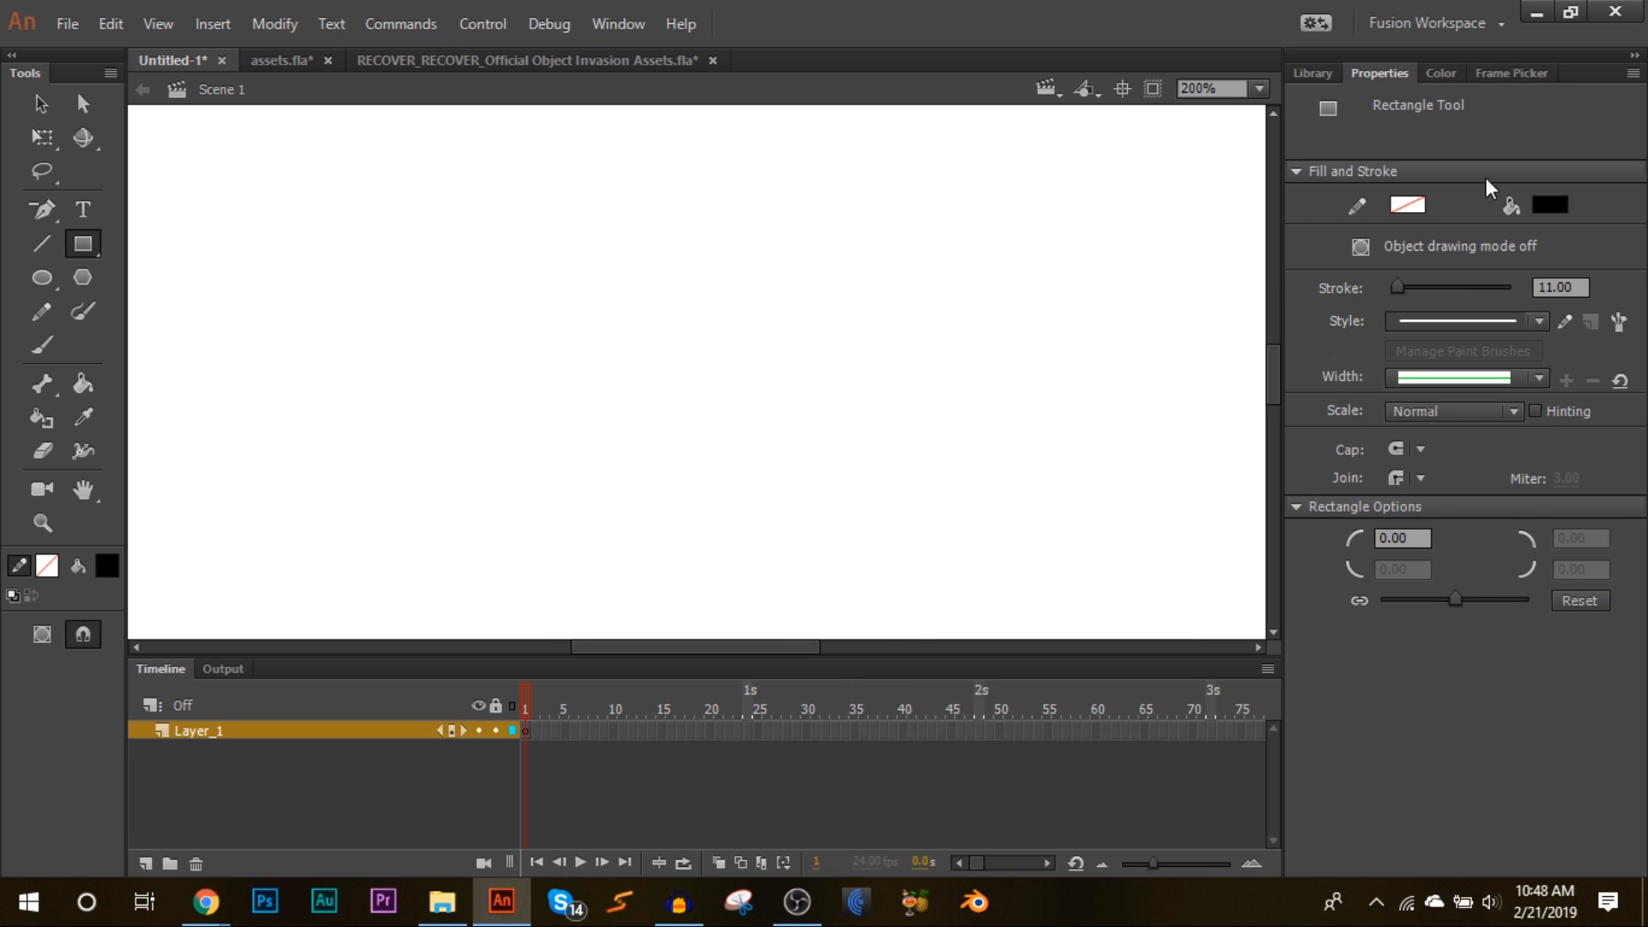
Step: Choose a red fill colour for the rectangle from the swatches, then open the custom Color Picker
{"action": "left_click", "coordinate": [1548, 206]}
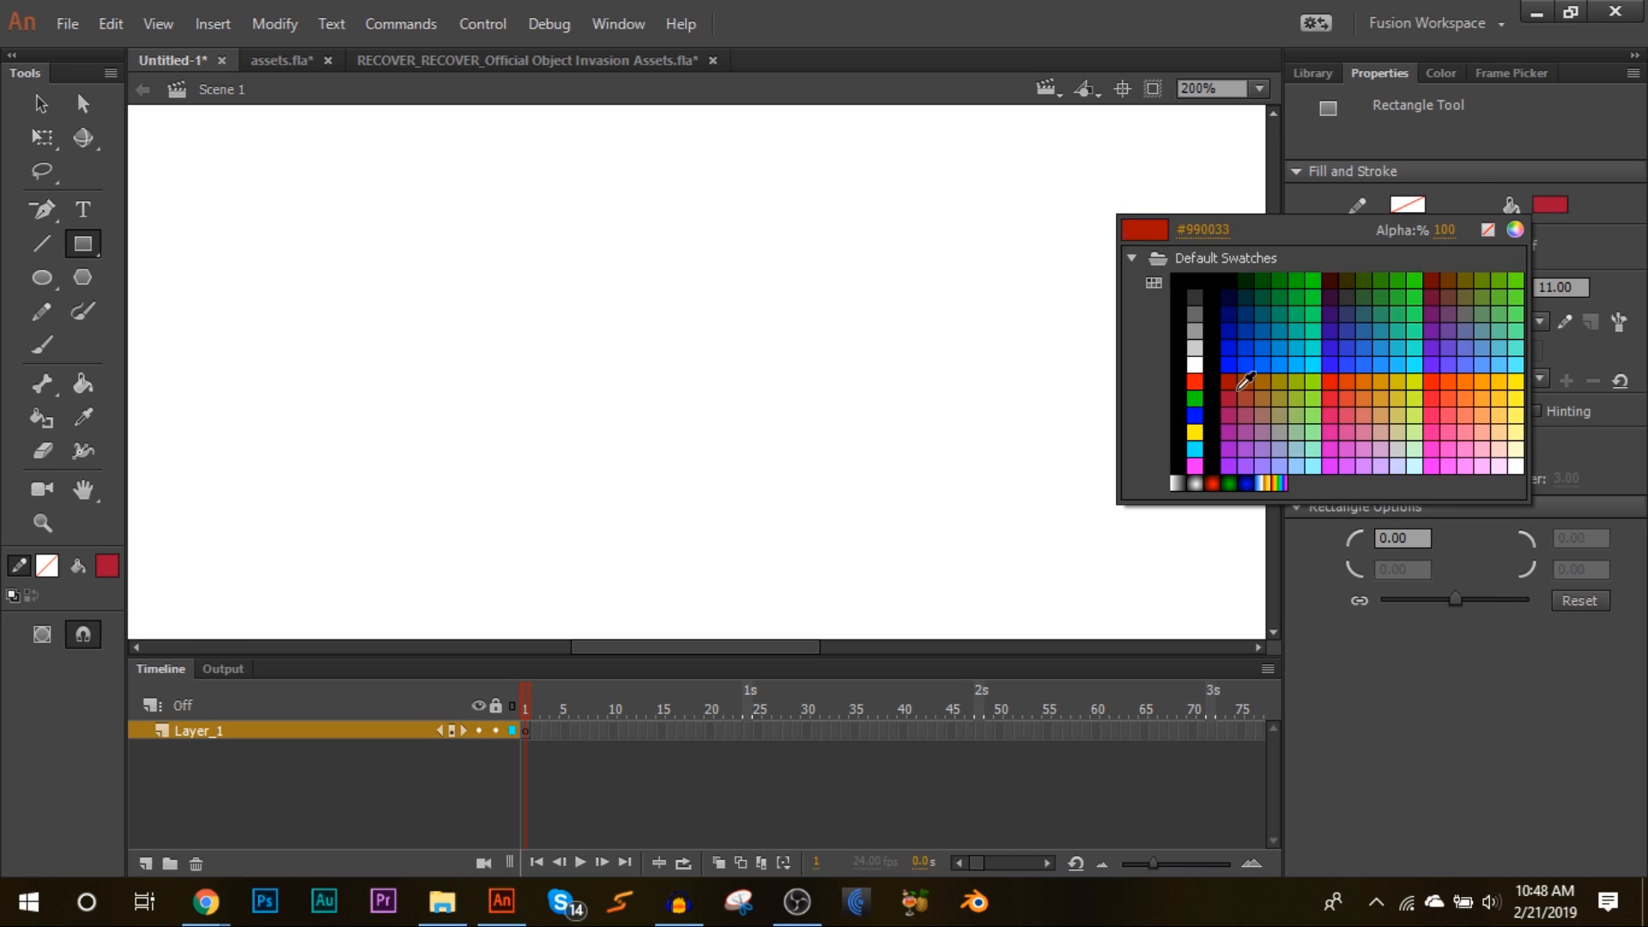
{"action": "left_click", "coordinate": [1236, 378]}
{"action": "left_click", "coordinate": [1549, 206]}
{"action": "left_click", "coordinate": [1515, 229]}
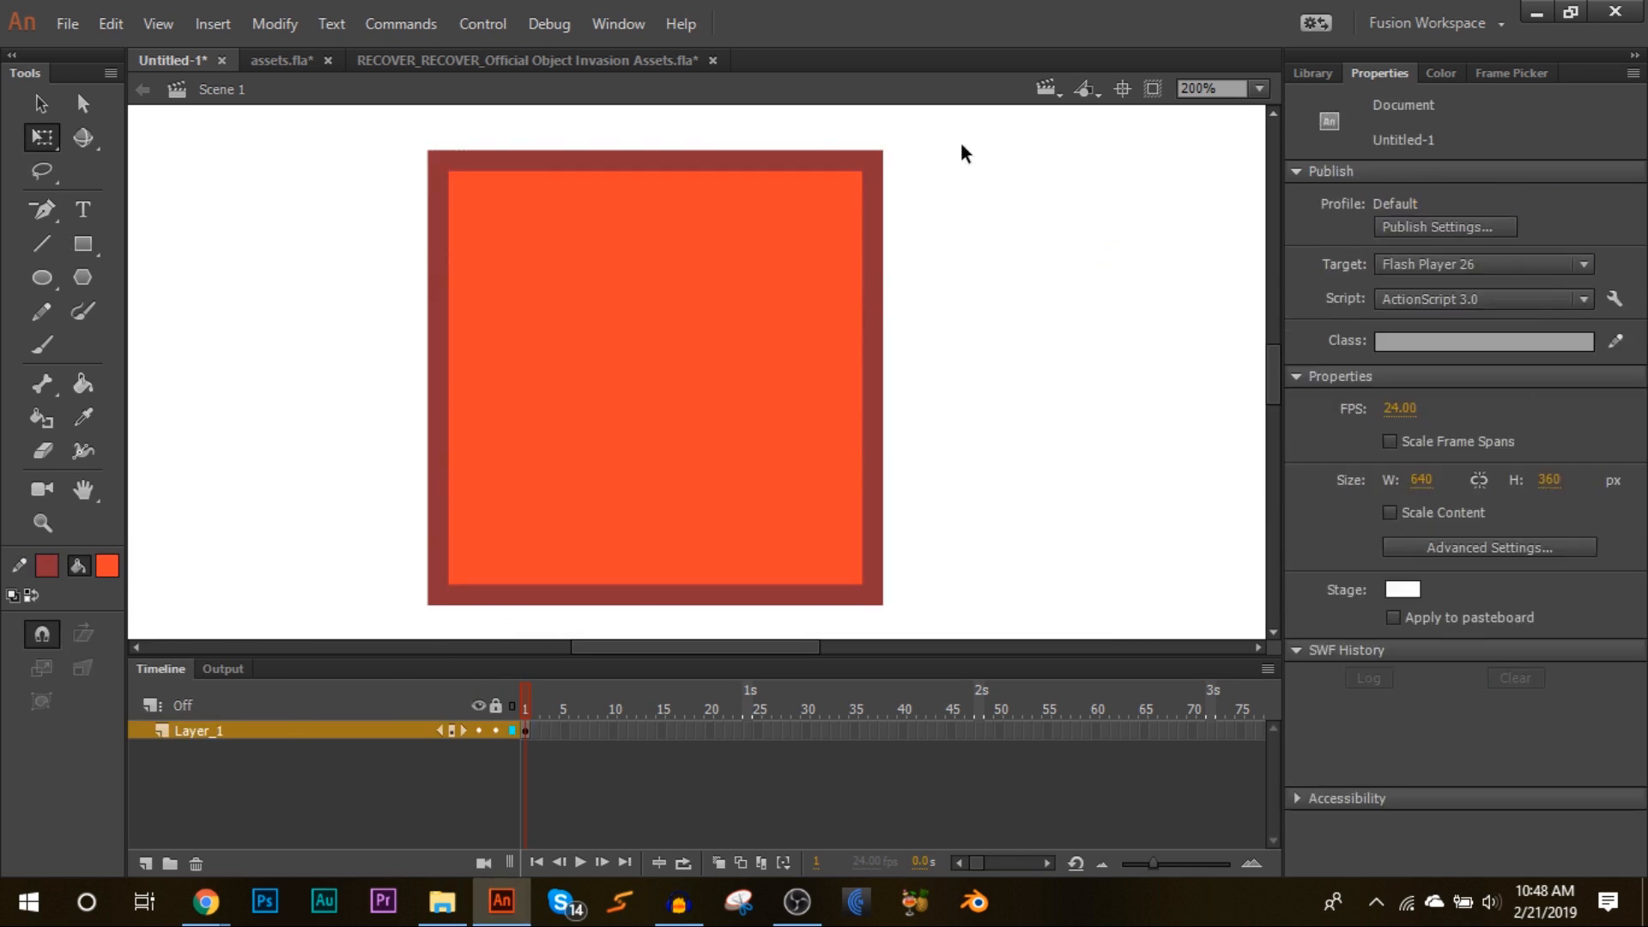
Step: Drag the rectangle's corners to skew it into a box shape with a slanted side face
{"action": "left_click_drag", "start_coordinate": [439, 160], "coordinate": [342, 208]}
{"action": "mouse_move", "coordinate": [439, 594]}
{"action": "left_mouse_down"}
{"action": "mouse_move", "coordinate": [331, 539]}
{"action": "mouse_move", "coordinate": [341, 526]}
{"action": "left_mouse_up"}
{"action": "left_click_drag", "start_coordinate": [873, 160], "coordinate": [873, 178]}
Step: Recolour the box's front and side faces with different orange-red fills using the Color Picker
{"action": "left_click", "coordinate": [386, 361]}
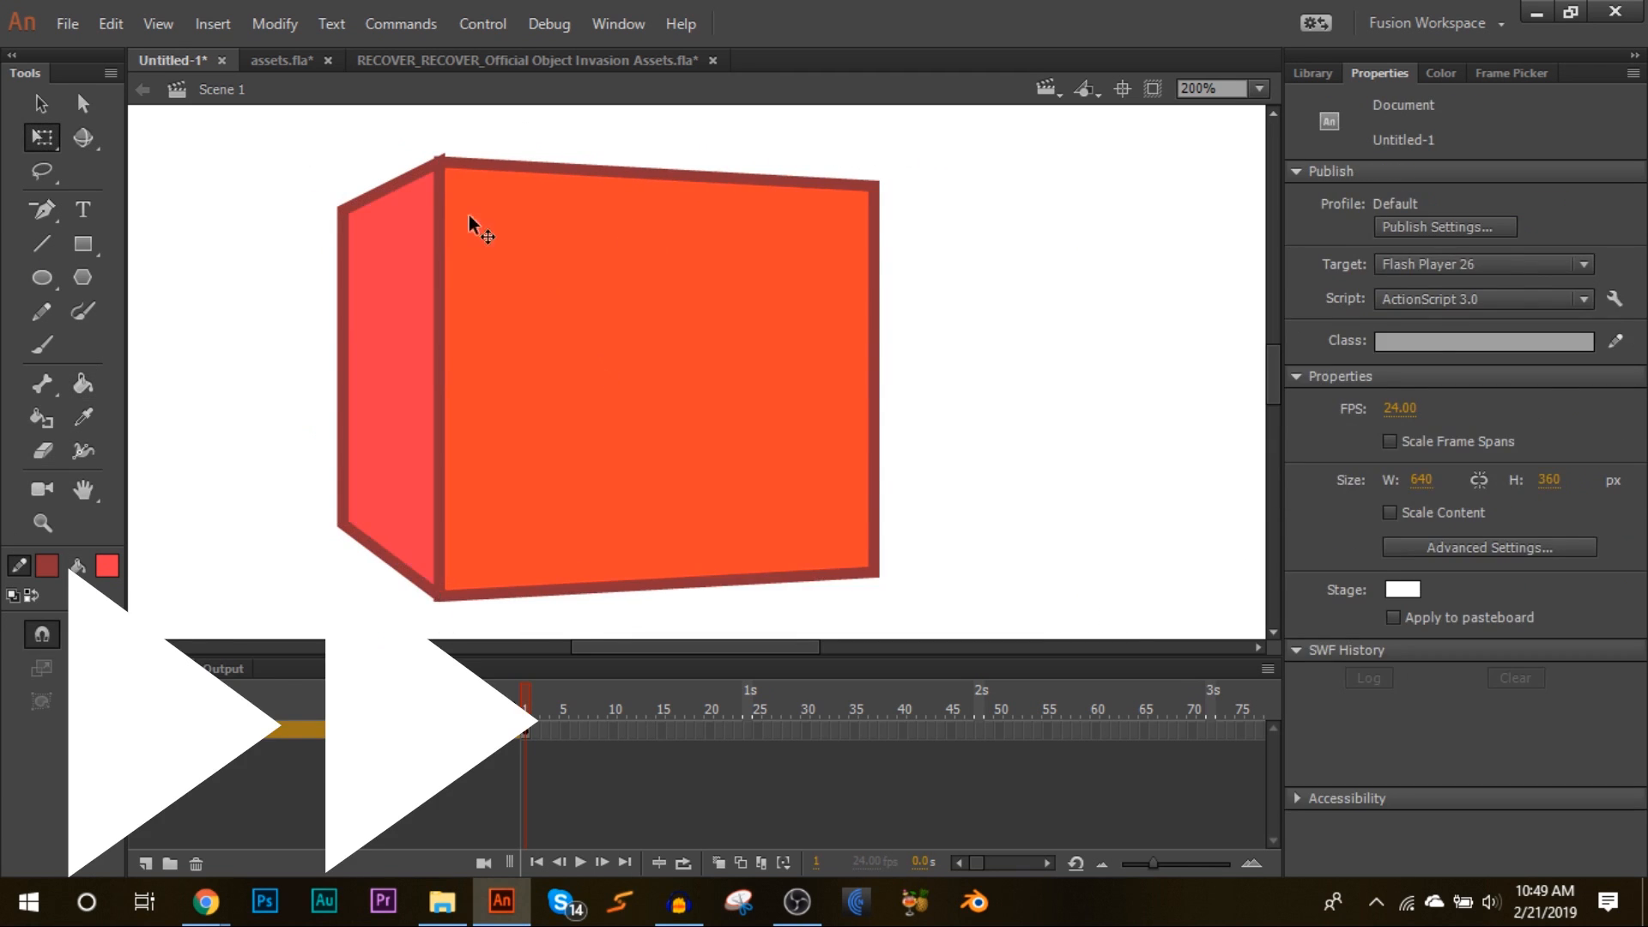
{"action": "left_click", "coordinate": [772, 361]}
{"action": "left_click", "coordinate": [1550, 309]}
{"action": "left_click", "coordinate": [1517, 333]}
{"action": "left_click", "coordinate": [1061, 298]}
{"action": "left_click", "coordinate": [558, 343]}
{"action": "left_click", "coordinate": [1550, 310]}
{"action": "left_click", "coordinate": [1517, 333]}
Step: Convert the box shape to a Movie Clip symbol named Cube boy and scale it down to about 160 × 152
{"action": "right_click", "coordinate": [788, 412]}
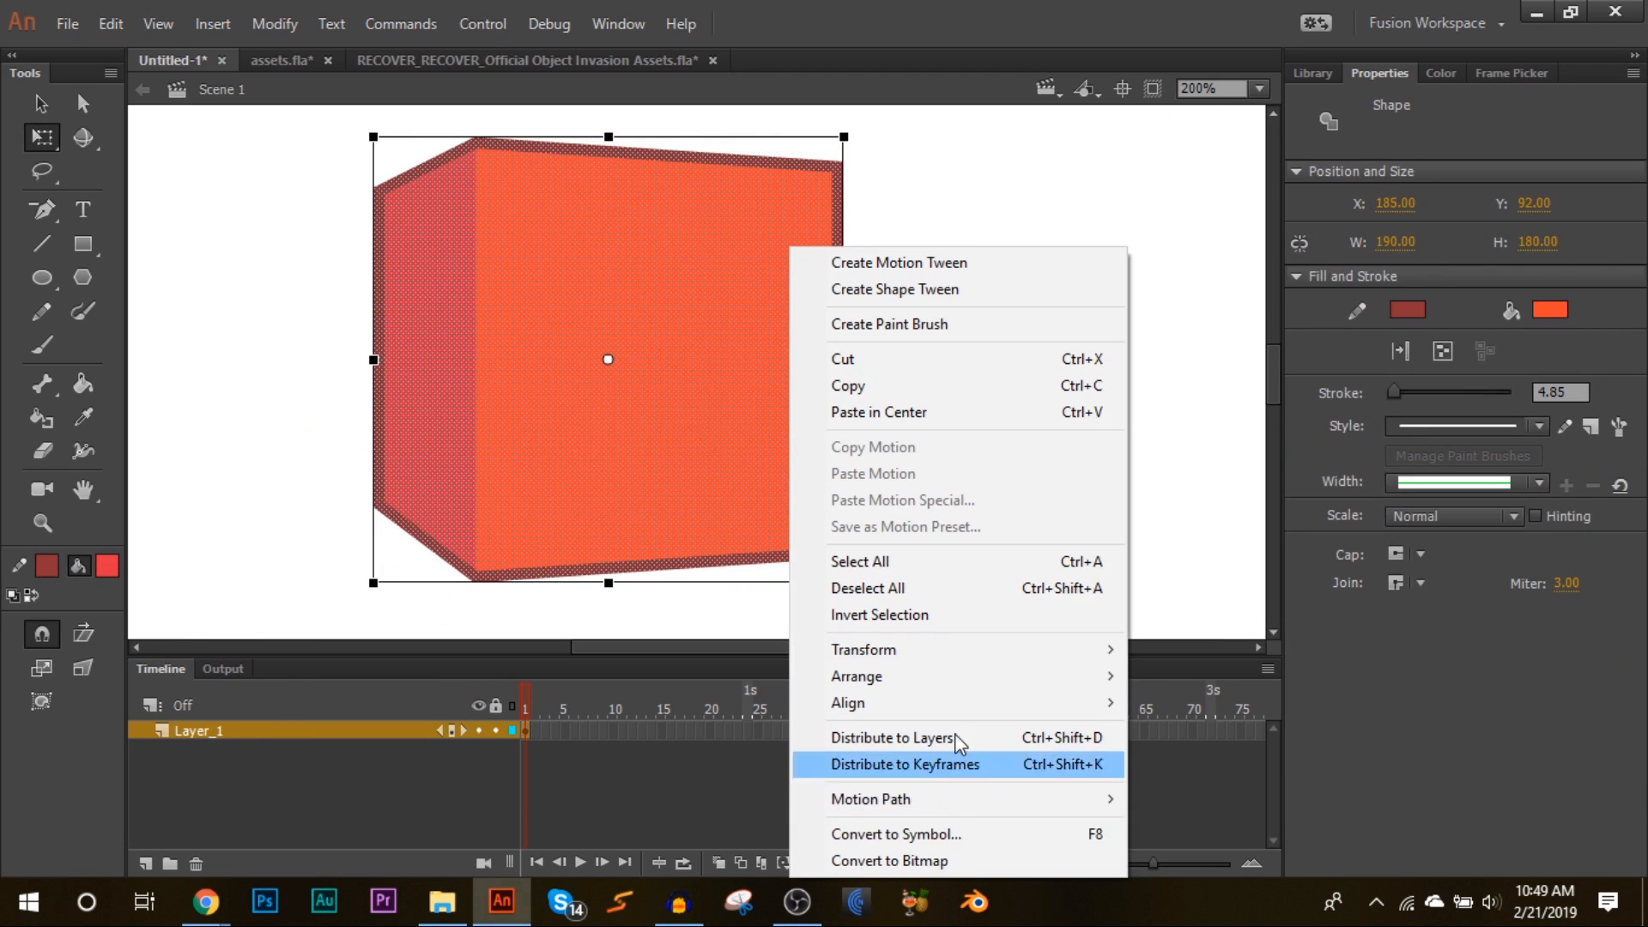
{"action": "left_click", "coordinate": [889, 170]}
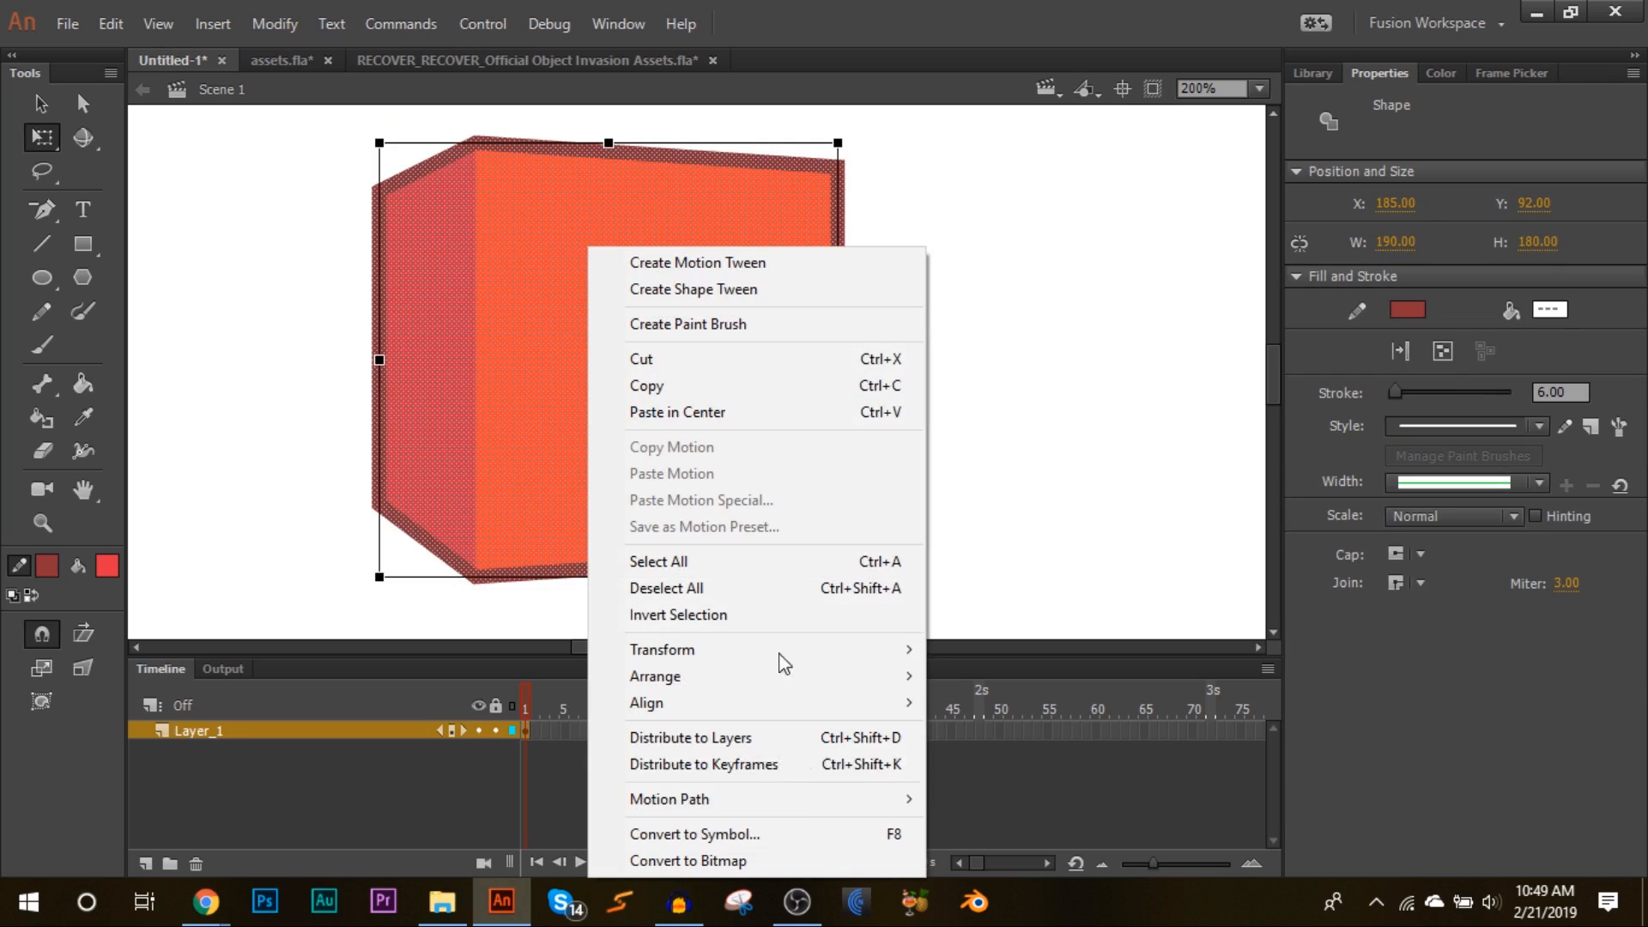
{"action": "right_click", "coordinate": [500, 209]}
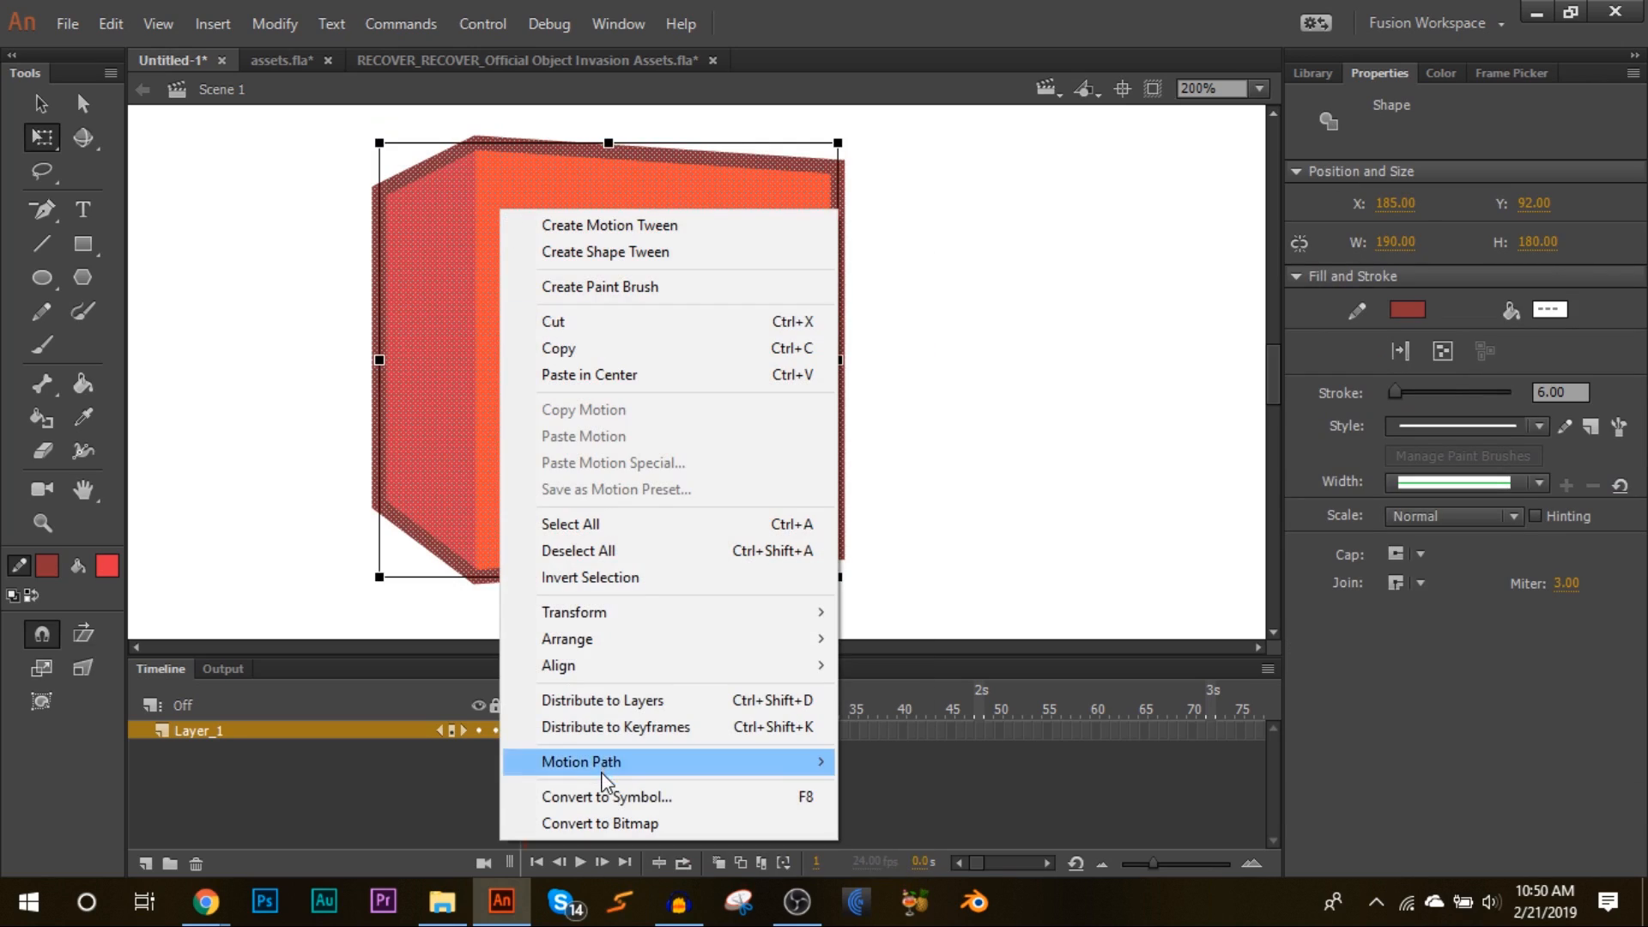
{"action": "left_click", "coordinate": [604, 795]}
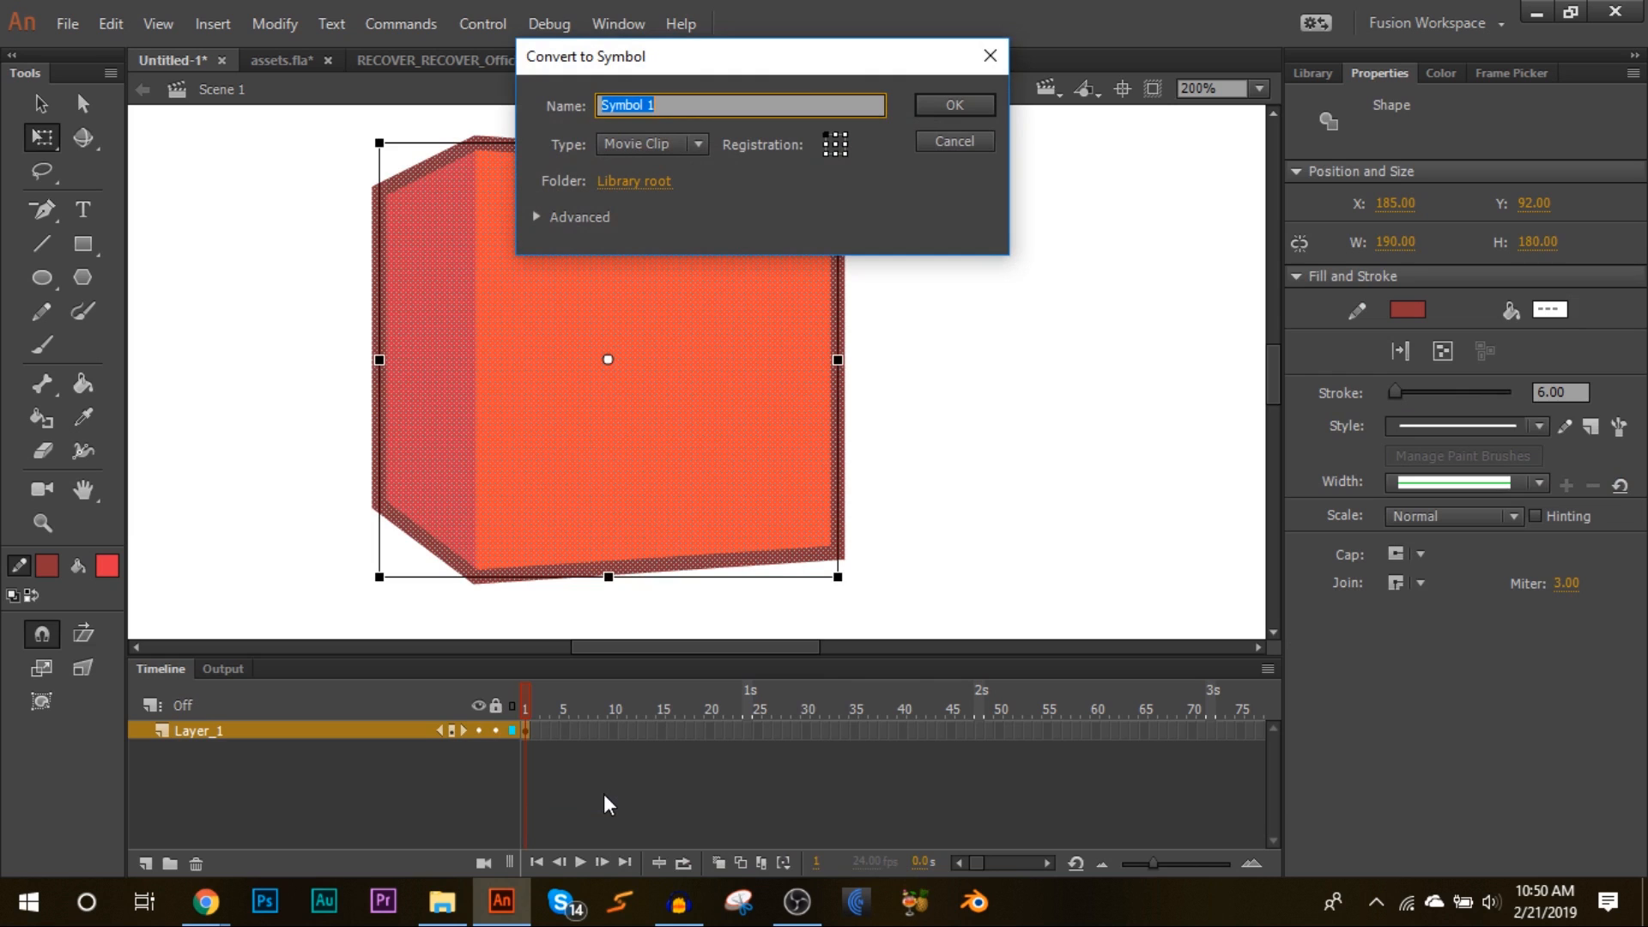
{"action": "type", "text": "Cube boy"}
{"action": "key", "text": "Return"}
{"action": "left_click_drag", "start_coordinate": [831, 144], "coordinate": [804, 159]}
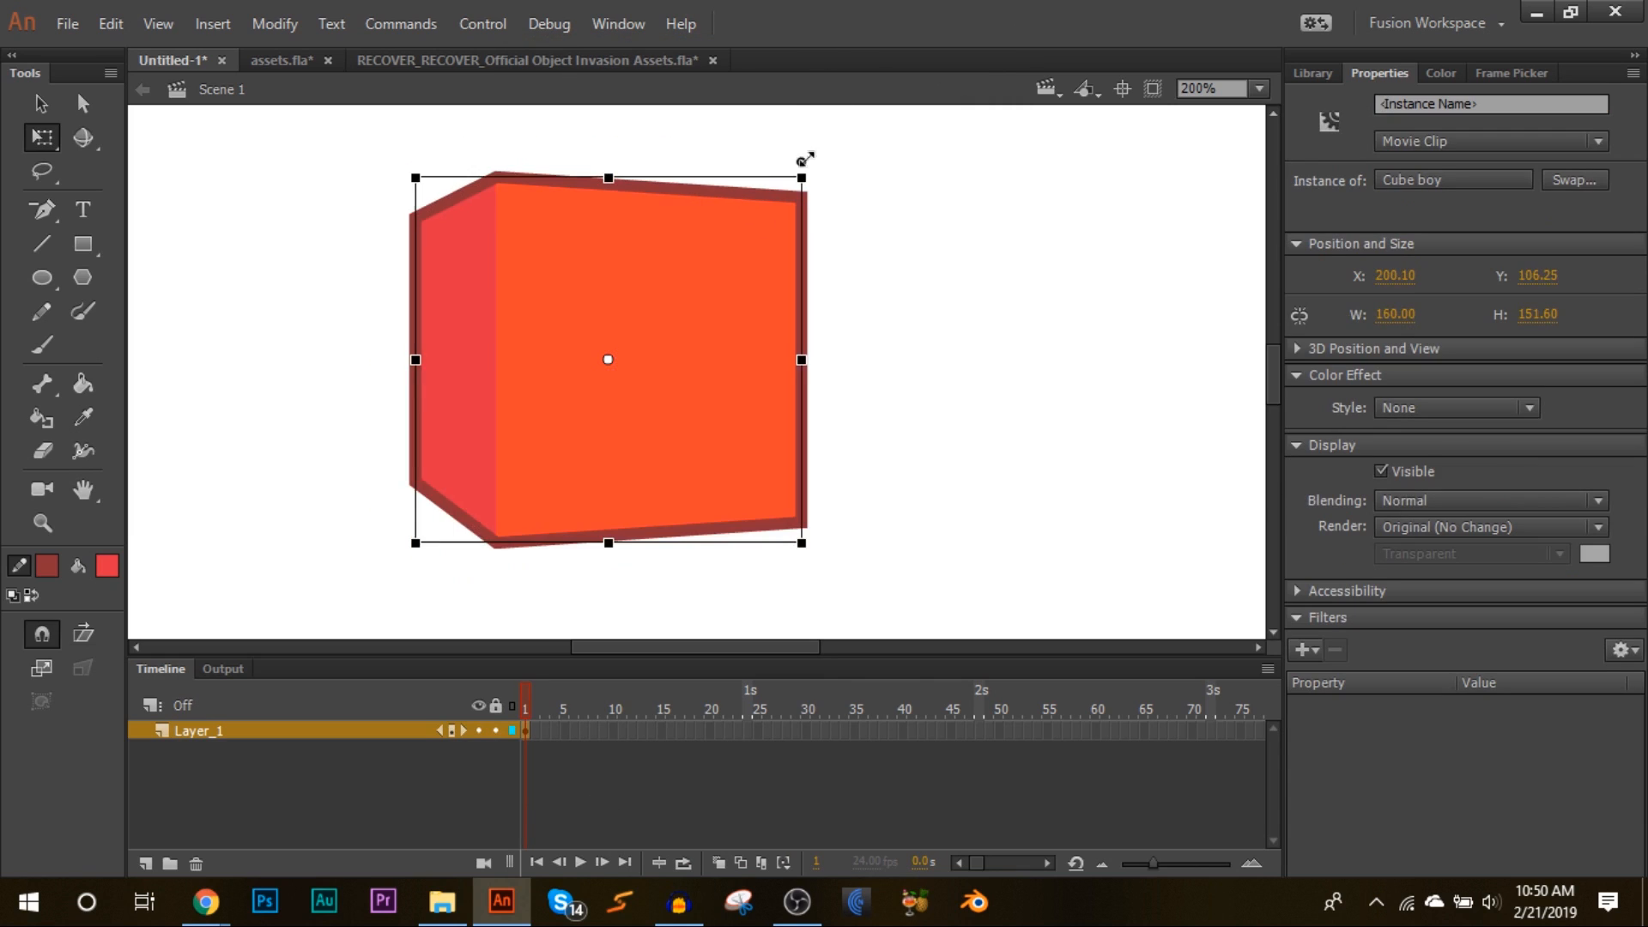
Step: Move the Cube boy slightly up and right, then turn off Snap Align and Snap to Grid in the snapping settings
{"action": "left_click_drag", "start_coordinate": [754, 296], "coordinate": [805, 258]}
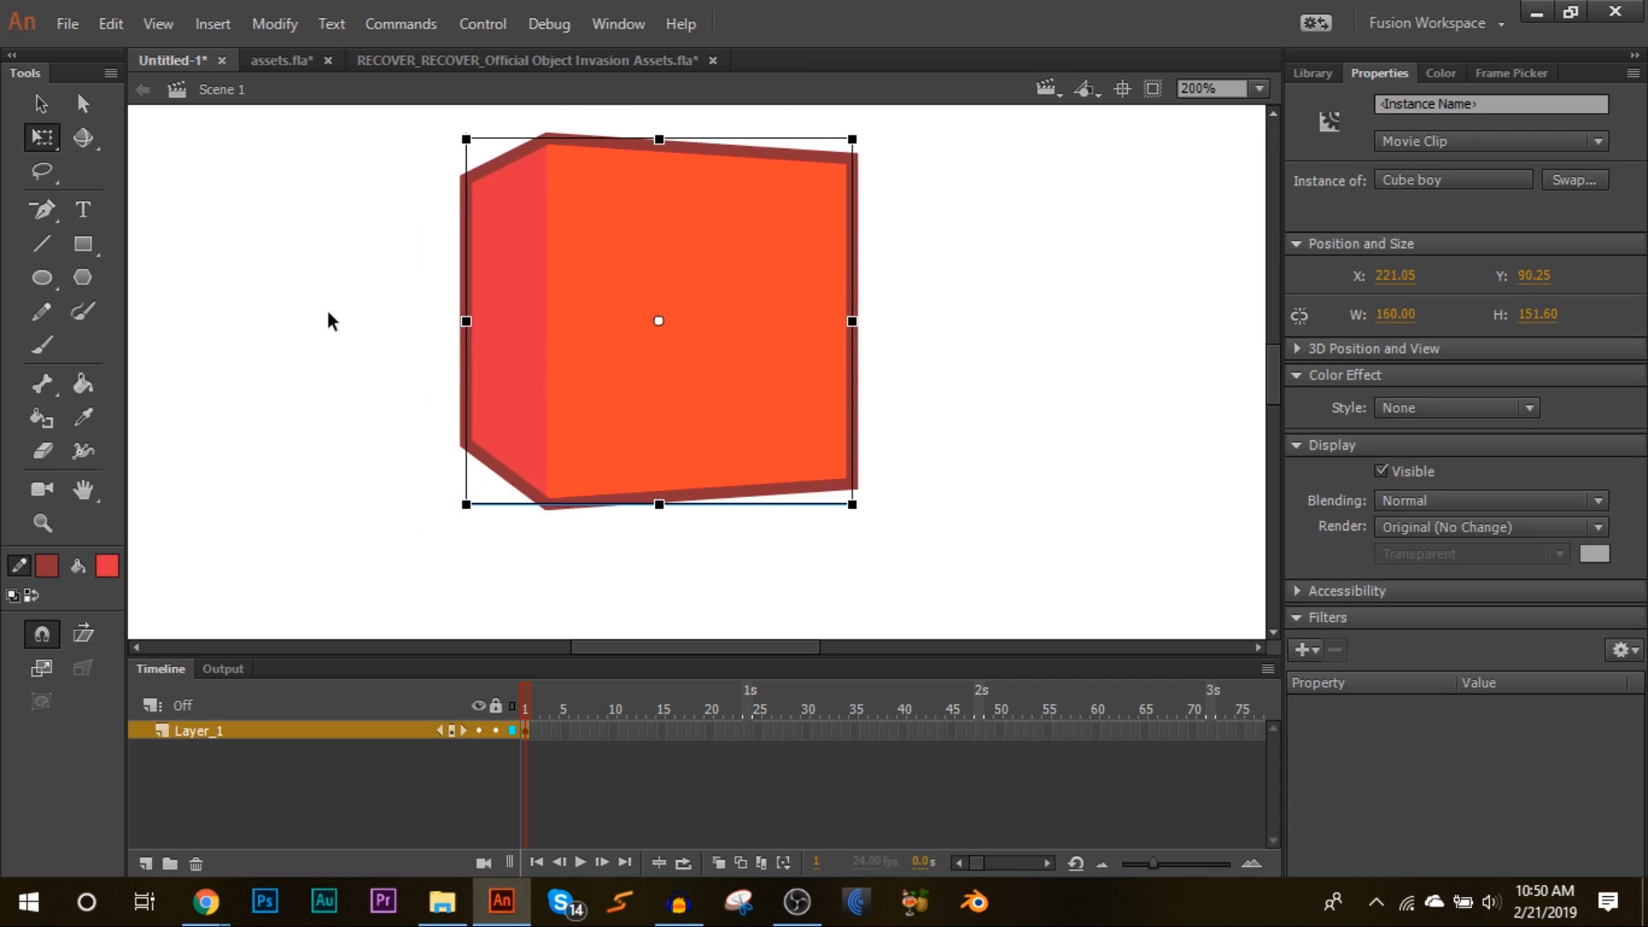
{"action": "right_click", "coordinate": [283, 162]}
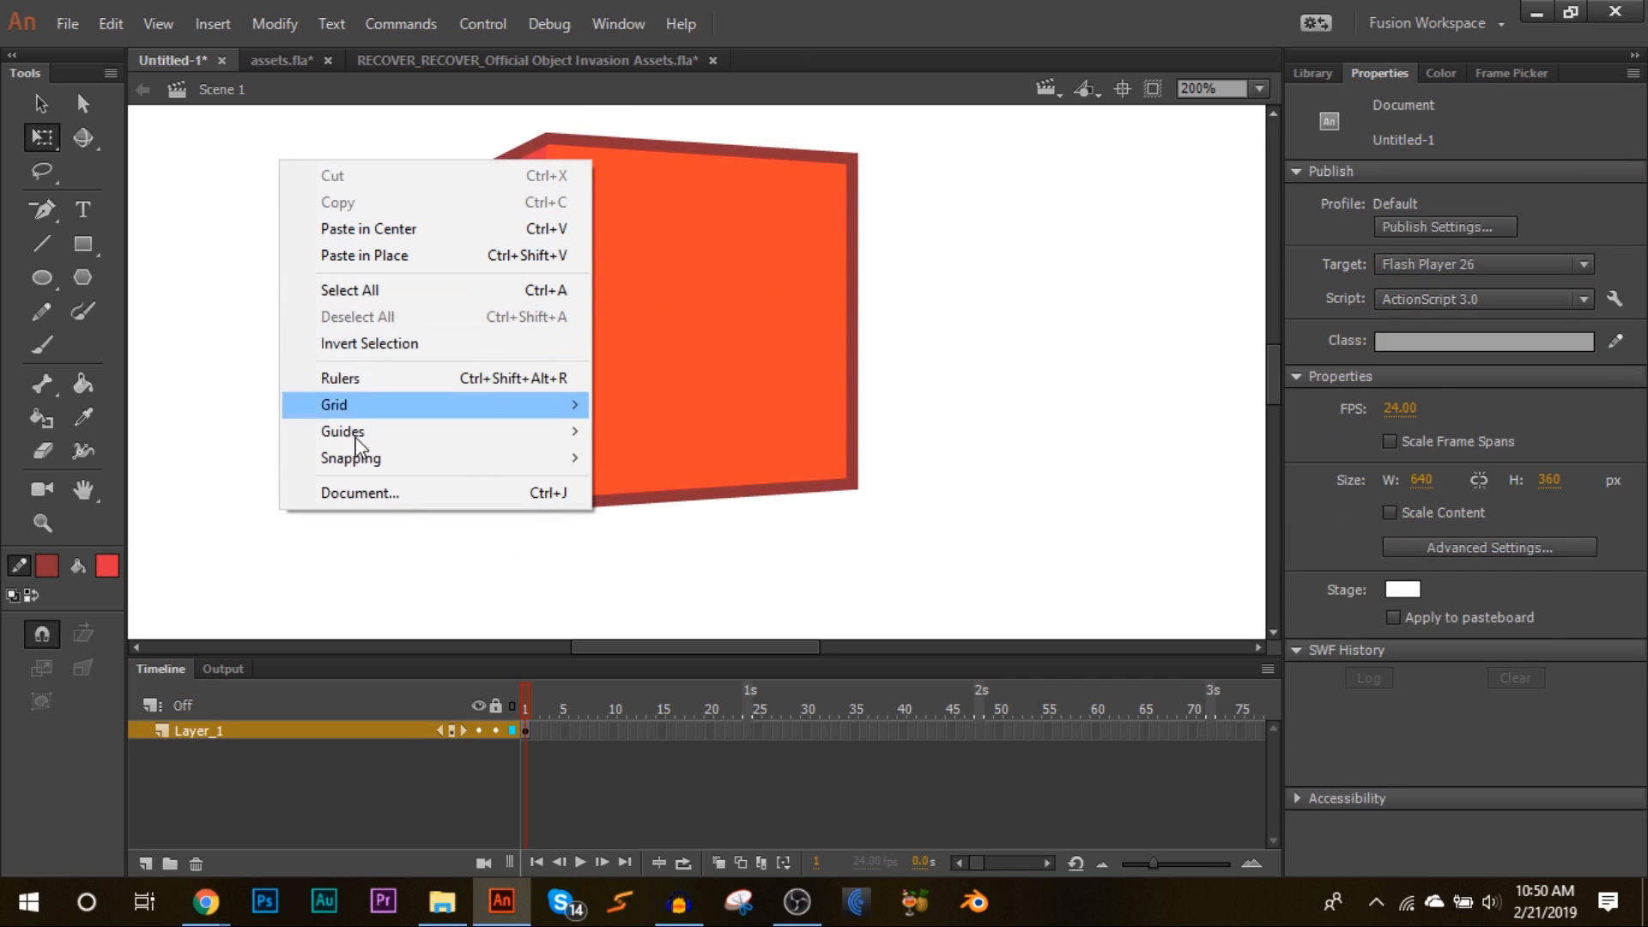
{"action": "mouse_move", "coordinate": [440, 464]}
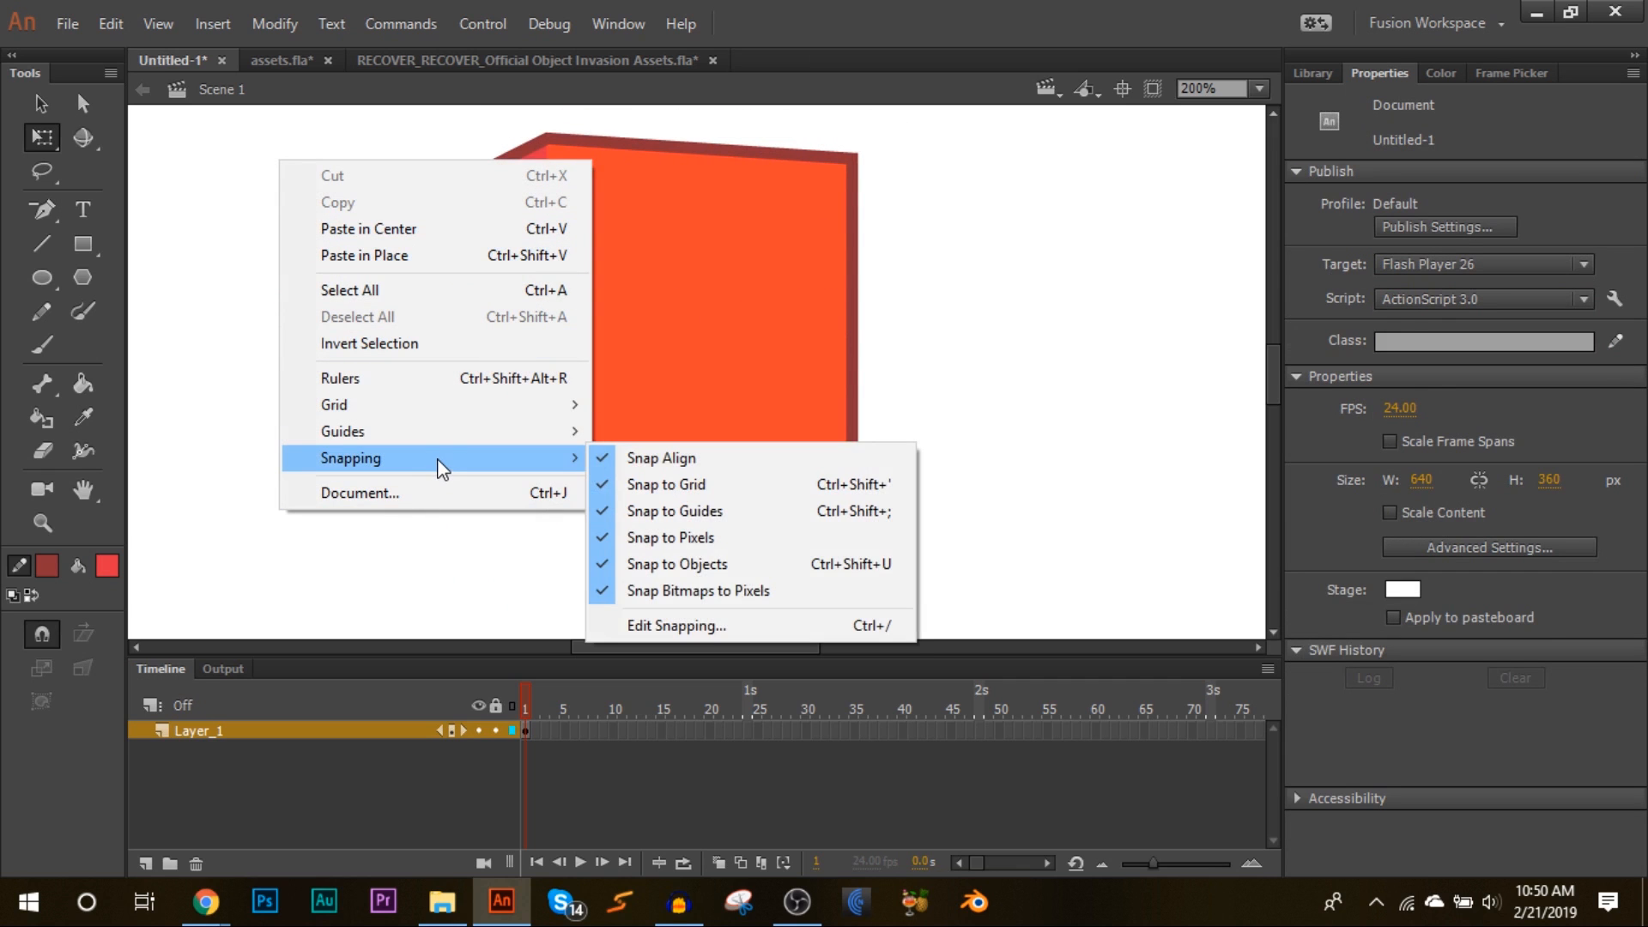
{"action": "left_click", "coordinate": [620, 625]}
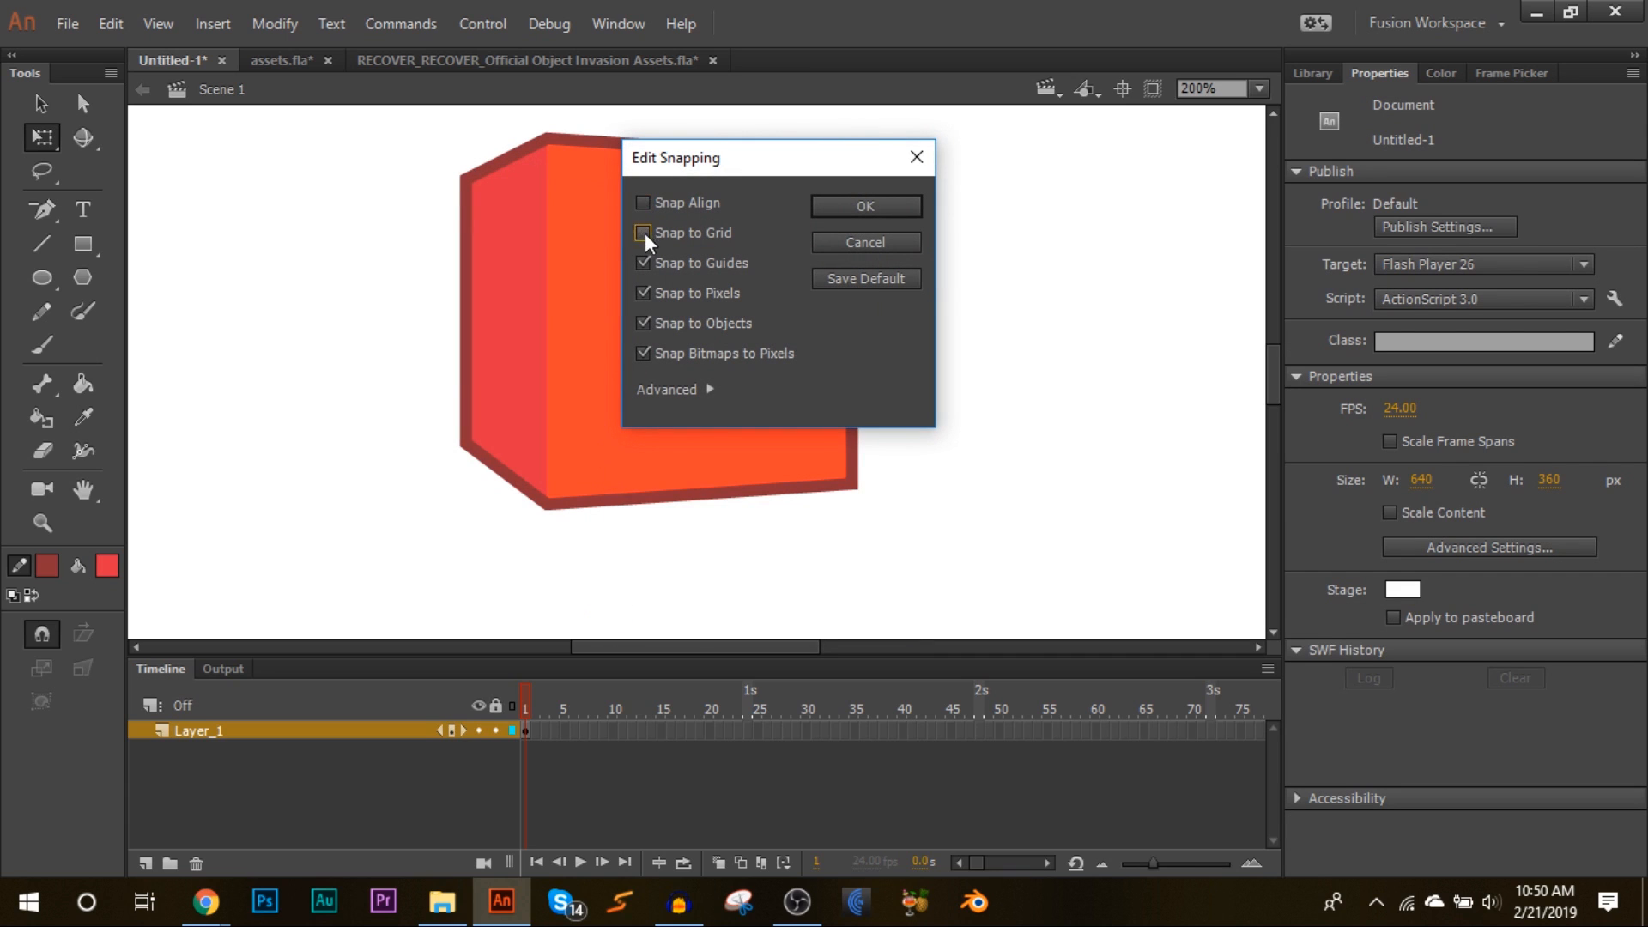
{"action": "left_click", "coordinate": [838, 208]}
Step: Open the KfC stuff folder in the Library and place a KFC Leg instance below the cube
{"action": "left_click", "coordinate": [1314, 74]}
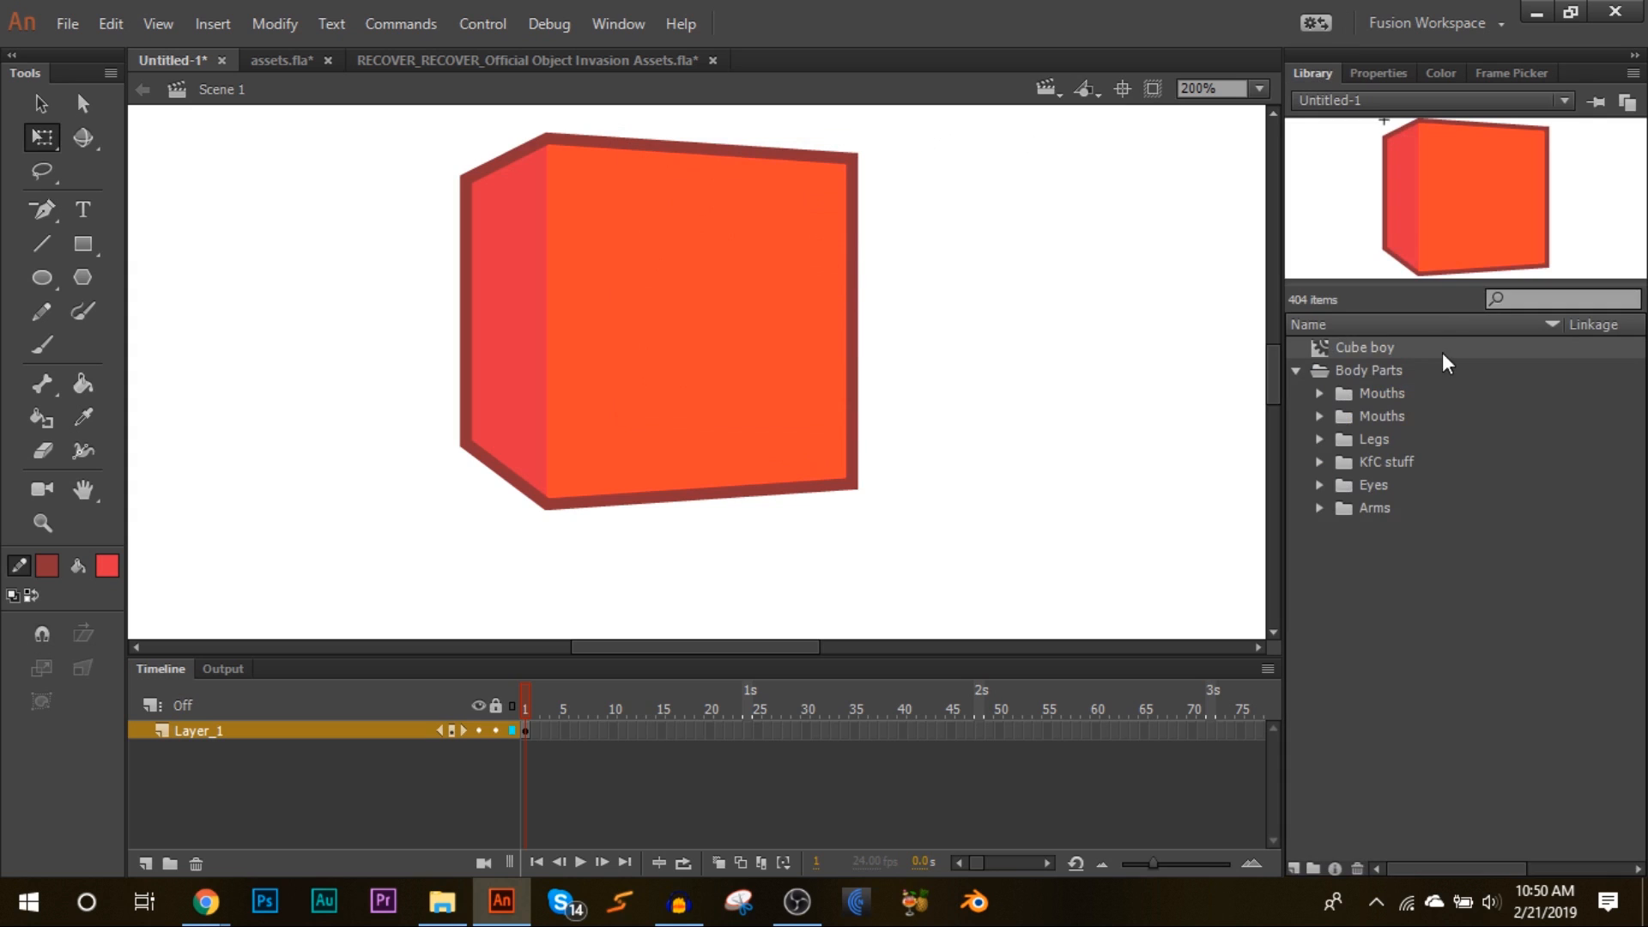
{"action": "left_click", "coordinate": [1320, 462]}
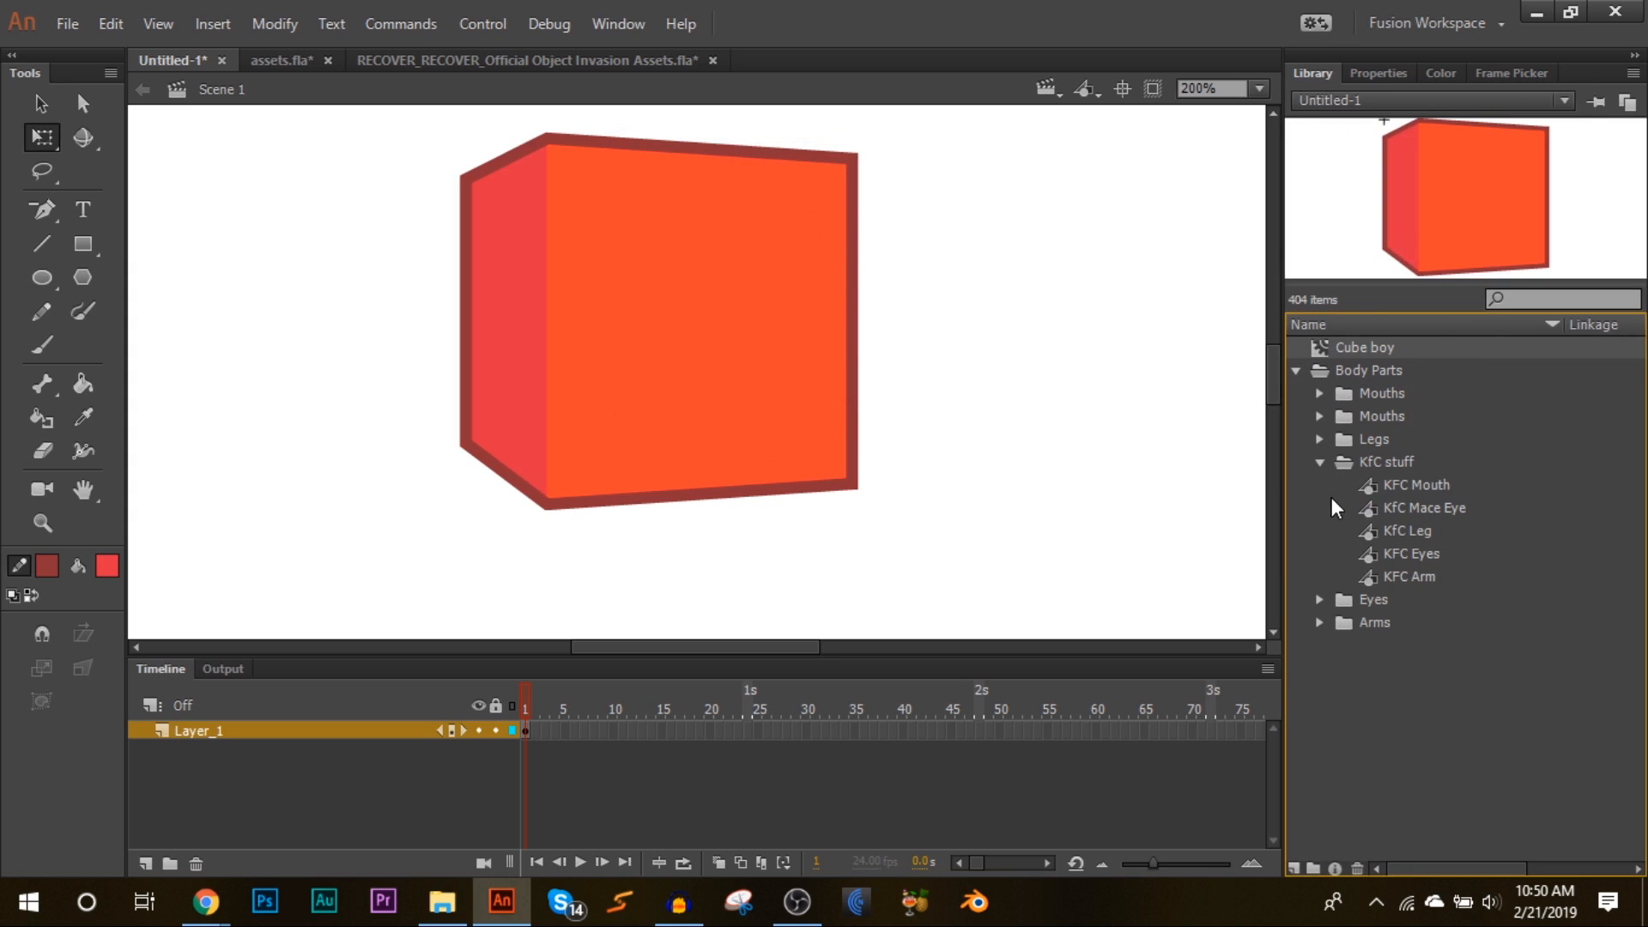
{"action": "left_click", "coordinate": [1401, 481]}
{"action": "left_click", "coordinate": [1395, 538]}
{"action": "left_click", "coordinate": [1399, 570]}
{"action": "left_click", "coordinate": [1399, 552]}
{"action": "left_click", "coordinate": [1399, 518]}
{"action": "left_click_drag", "start_coordinate": [1399, 522], "coordinate": [1262, 90]}
{"action": "left_click", "coordinate": [1259, 88]}
{"action": "left_click", "coordinate": [1232, 322]}
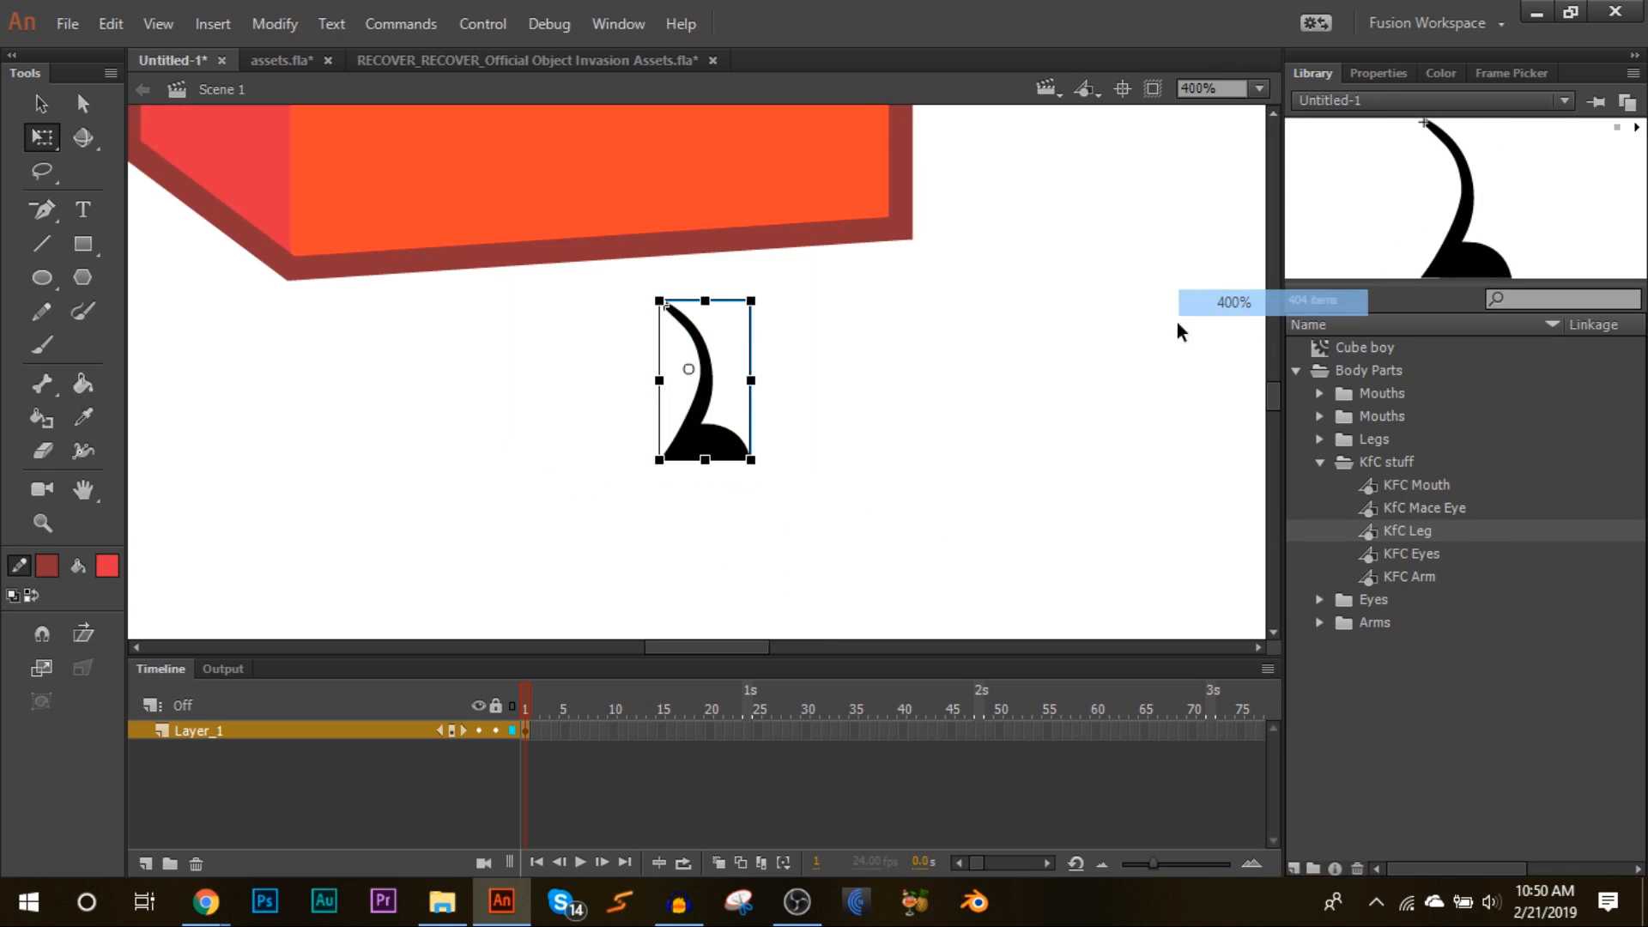
Step: Switch the leg to frame 5 in the Frame Picker
{"action": "left_click", "coordinate": [1512, 73]}
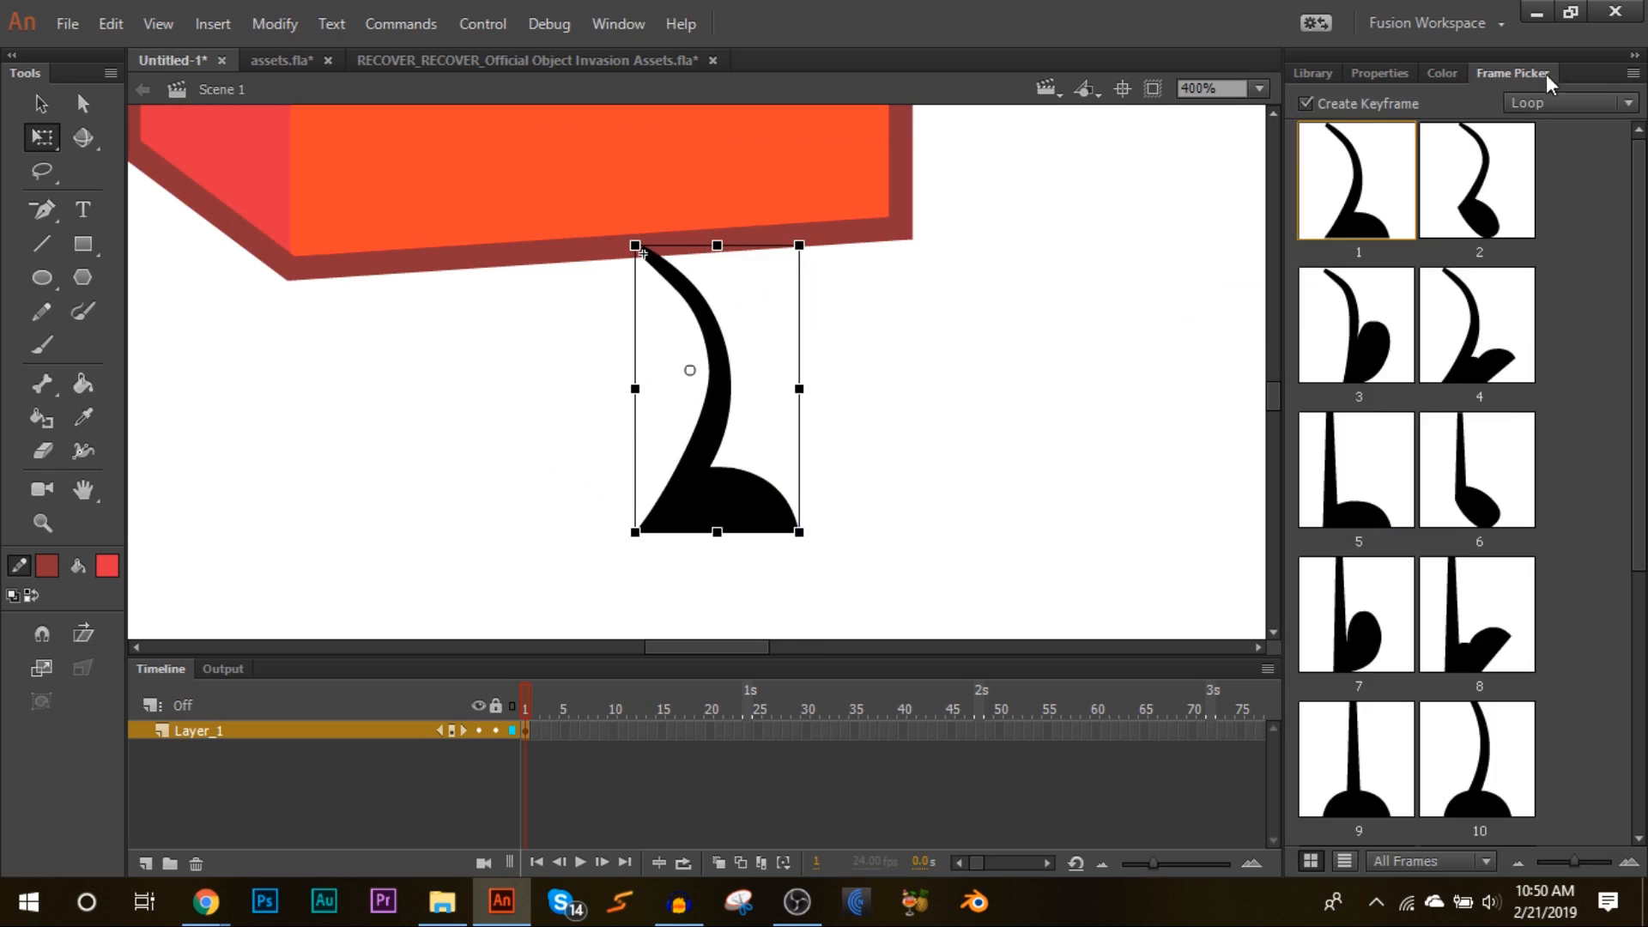
{"action": "left_click", "coordinate": [1381, 510]}
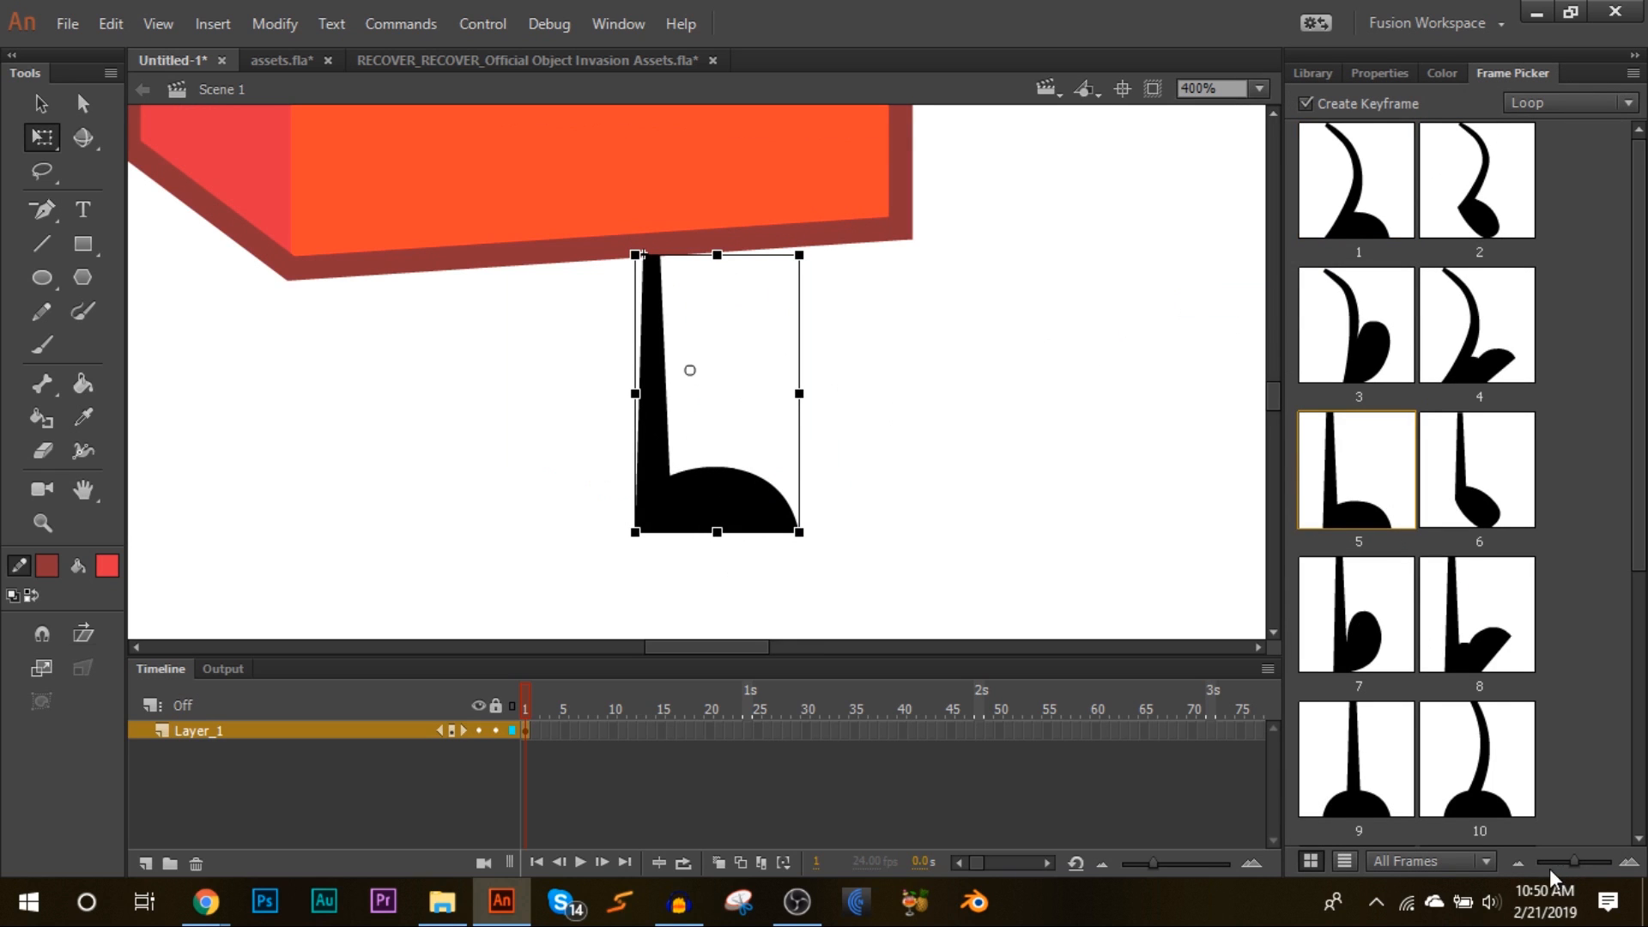
{"action": "left_click_drag", "start_coordinate": [1558, 858], "coordinate": [1493, 860]}
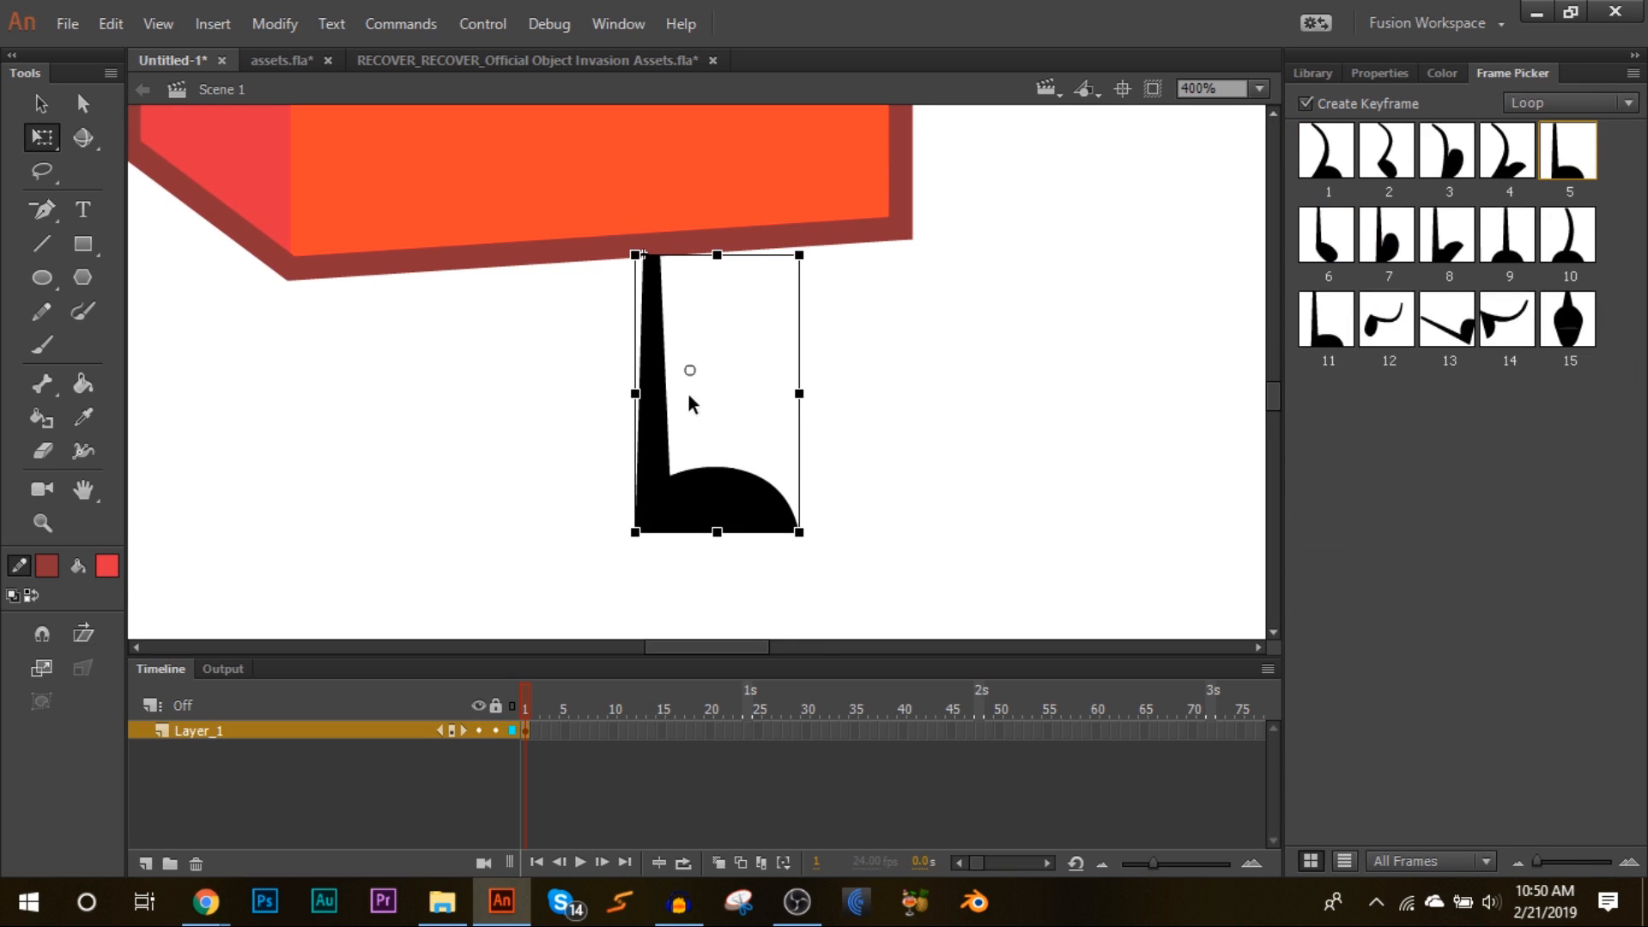
Step: Move the leg under the left part of the cube
{"action": "left_click_drag", "start_coordinate": [689, 370], "coordinate": [357, 304]}
{"action": "right_click", "coordinate": [357, 304]}
{"action": "key", "text": "Escape"}
{"action": "left_click_drag", "start_coordinate": [504, 580], "coordinate": [500, 604]}
Step: Copy and paste the leg, then move the copy to the right to form the second leg
{"action": "right_click", "coordinate": [462, 570]}
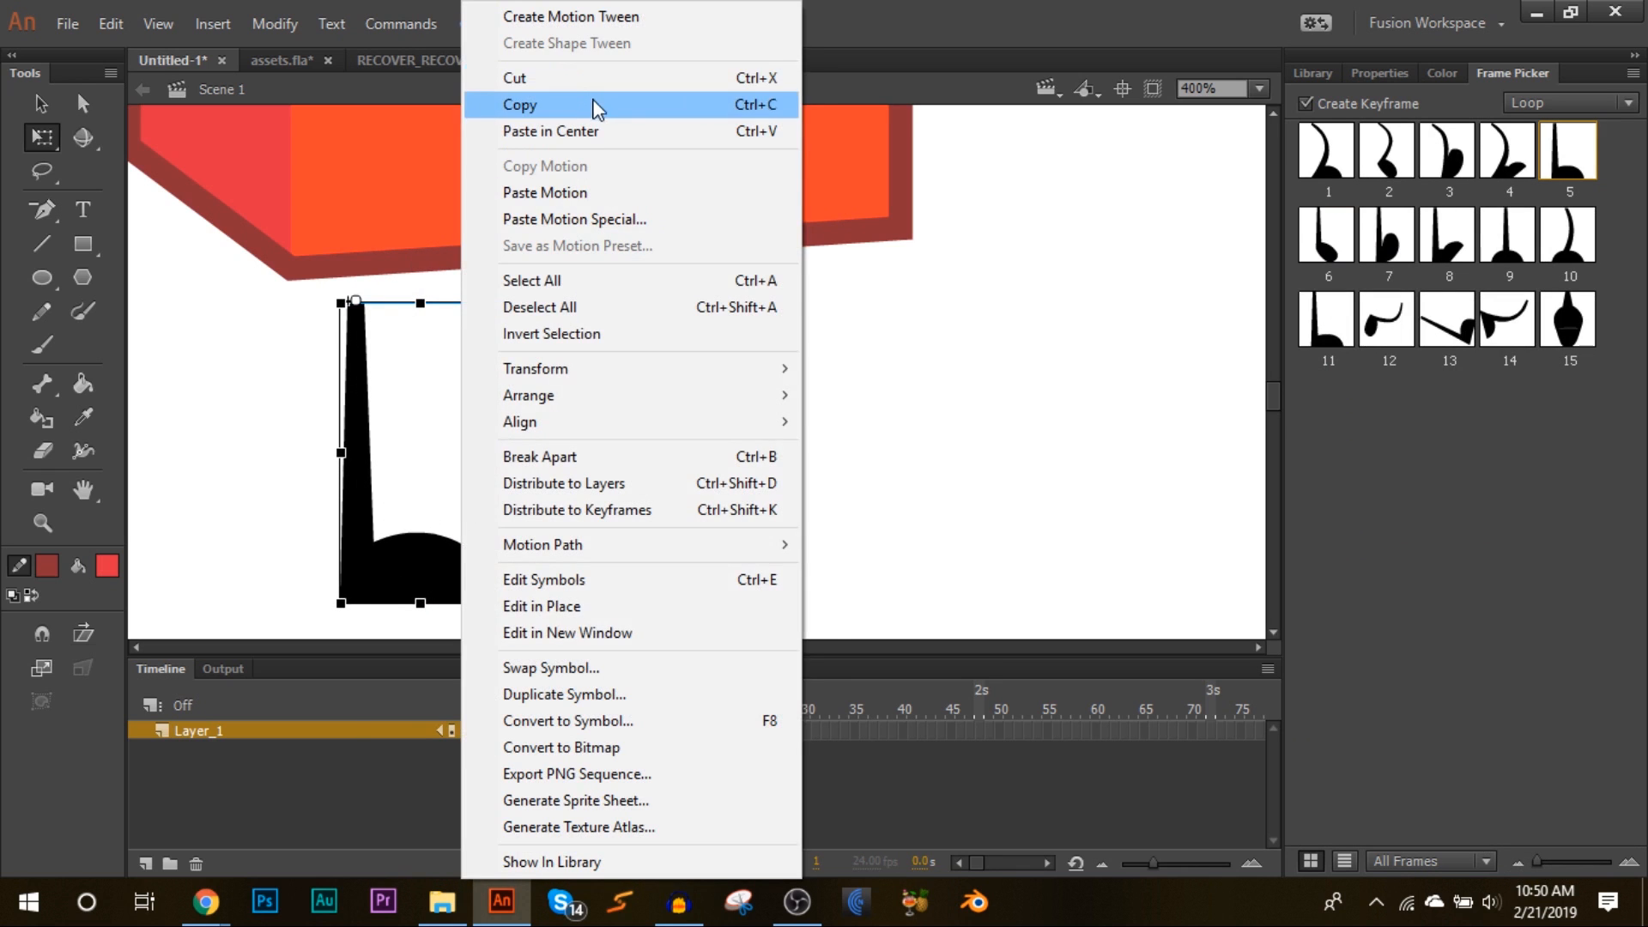
{"action": "left_click", "coordinate": [589, 104]}
{"action": "right_click", "coordinate": [679, 322]}
{"action": "left_click", "coordinate": [697, 416]}
{"action": "left_click_drag", "start_coordinate": [425, 574], "coordinate": [675, 546]}
Step: Select both legs, position them under the cube, and send them to the back
{"action": "left_click_drag", "start_coordinate": [868, 466], "coordinate": [281, 639]}
{"action": "left_click", "coordinate": [1259, 90]}
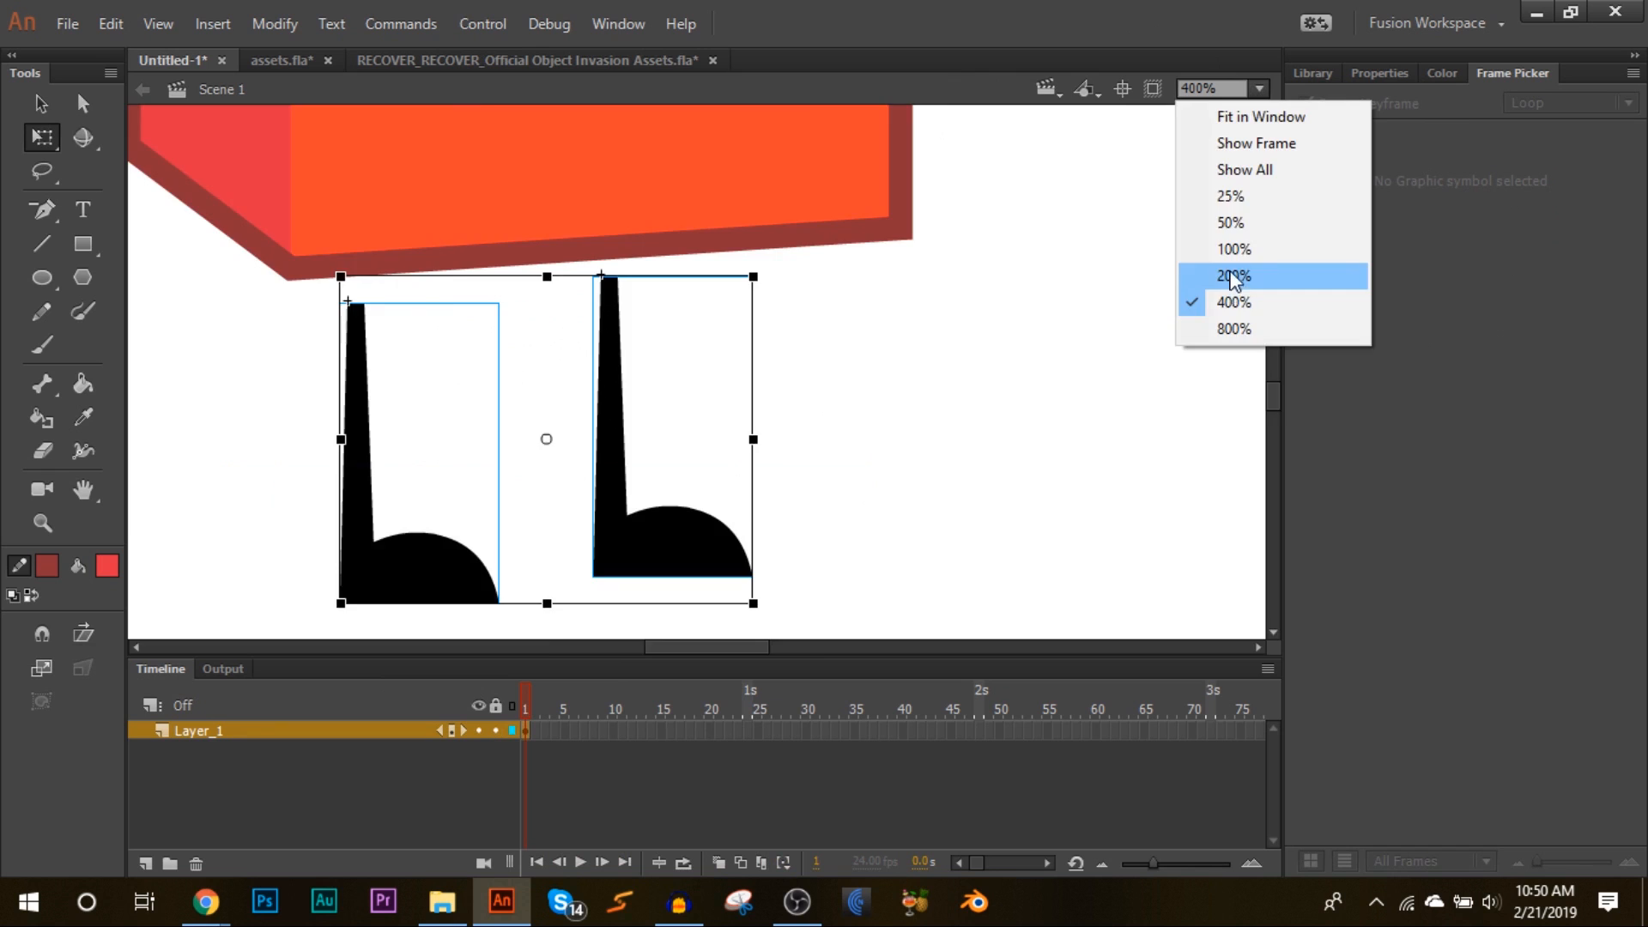
{"action": "left_click", "coordinate": [1233, 272]}
{"action": "scroll", "coordinate": [809, 378], "scroll_direction": "up", "scroll_amount": 4}
{"action": "left_click_drag", "start_coordinate": [687, 584], "coordinate": [716, 577]}
{"action": "left_click_drag", "start_coordinate": [767, 442], "coordinate": [756, 452]}
{"action": "right_click", "coordinate": [702, 570]}
{"action": "mouse_move", "coordinate": [944, 571]}
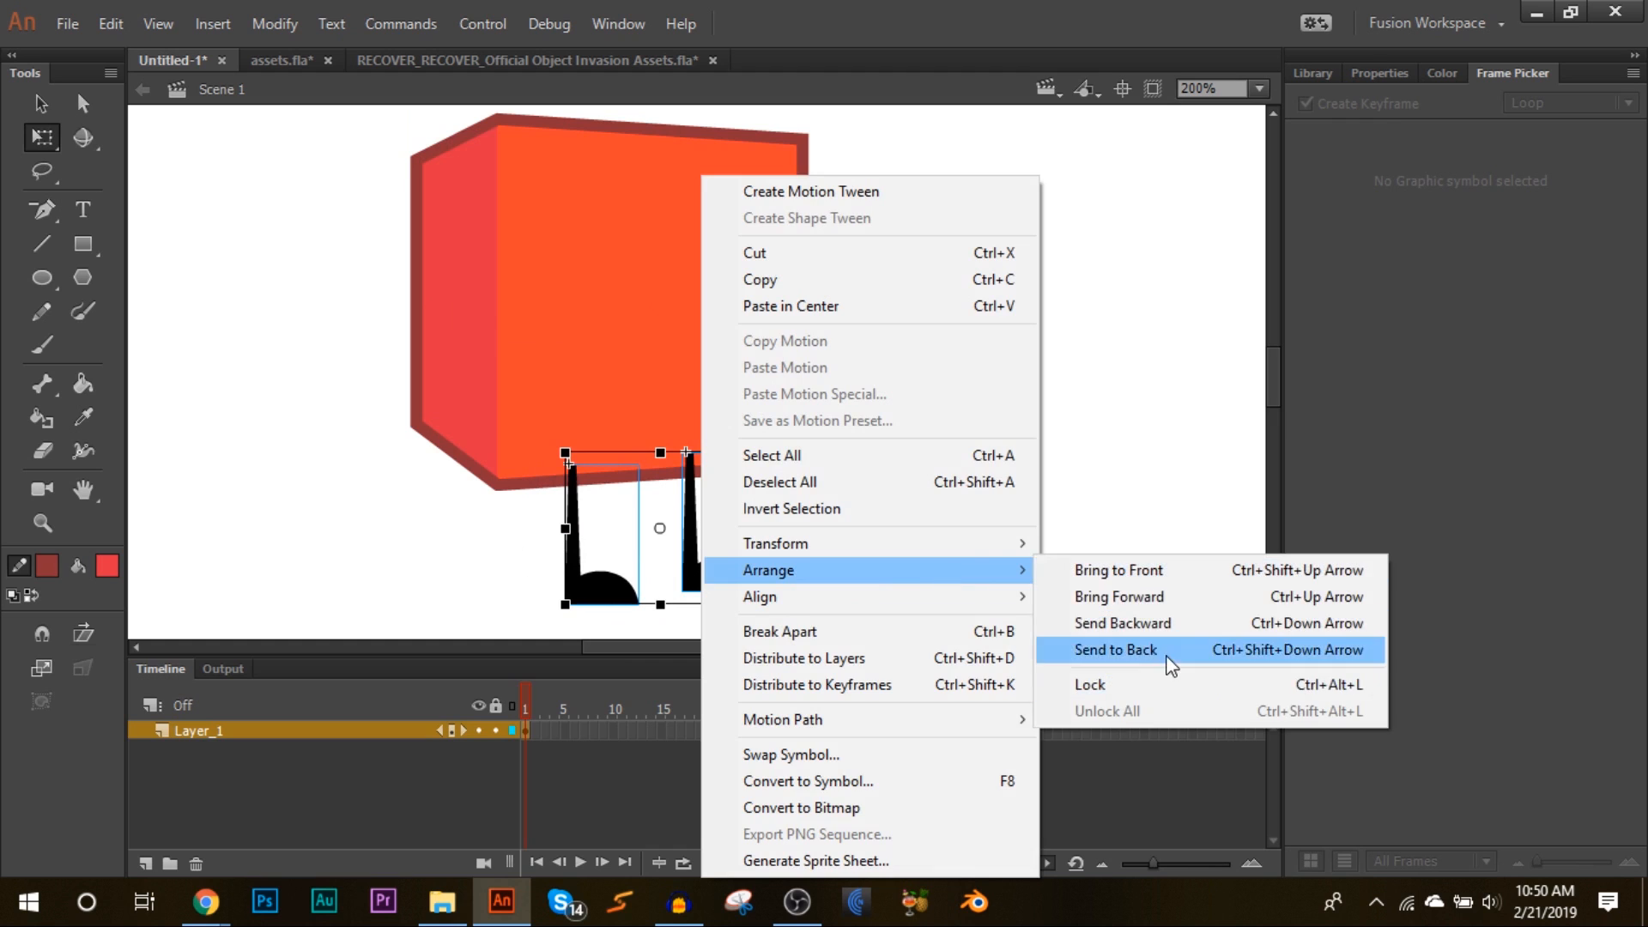
{"action": "left_click", "coordinate": [1167, 652]}
Step: Fine-tune the positions of the two legs and the cube so the legs sit beneath it
{"action": "left_click", "coordinate": [637, 581]}
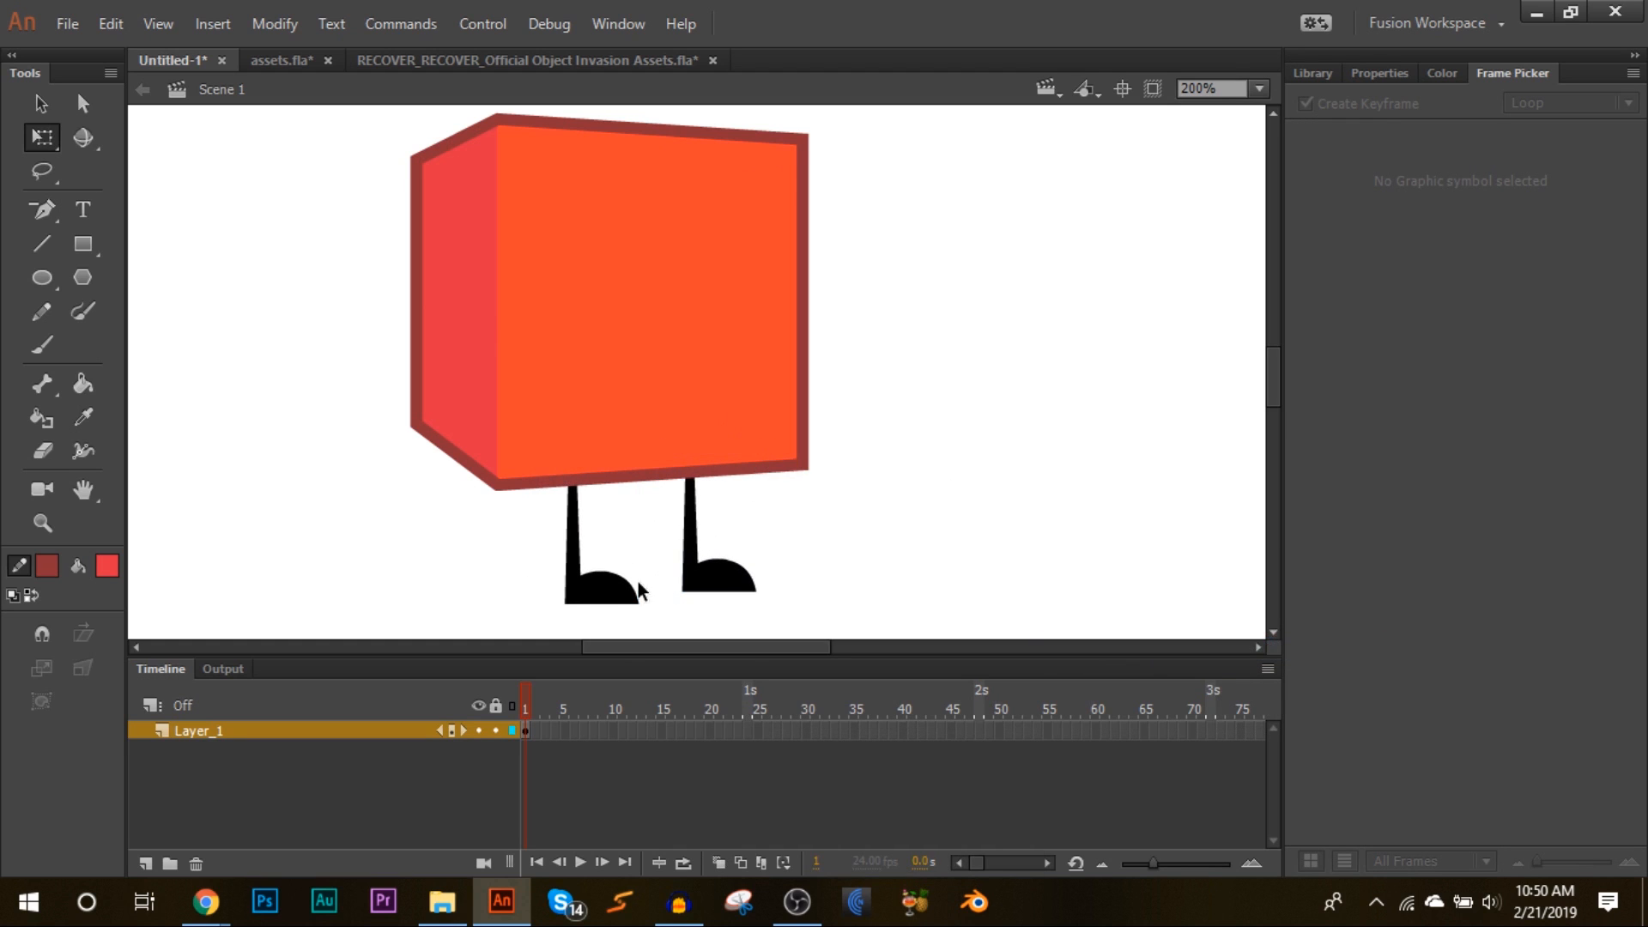
{"action": "left_click_drag", "start_coordinate": [602, 588], "coordinate": [589, 576]}
{"action": "left_click_drag", "start_coordinate": [727, 575], "coordinate": [744, 564]}
{"action": "left_click", "coordinate": [689, 562]}
{"action": "left_click_drag", "start_coordinate": [592, 584], "coordinate": [613, 588]}
{"action": "left_click", "coordinate": [818, 544]}
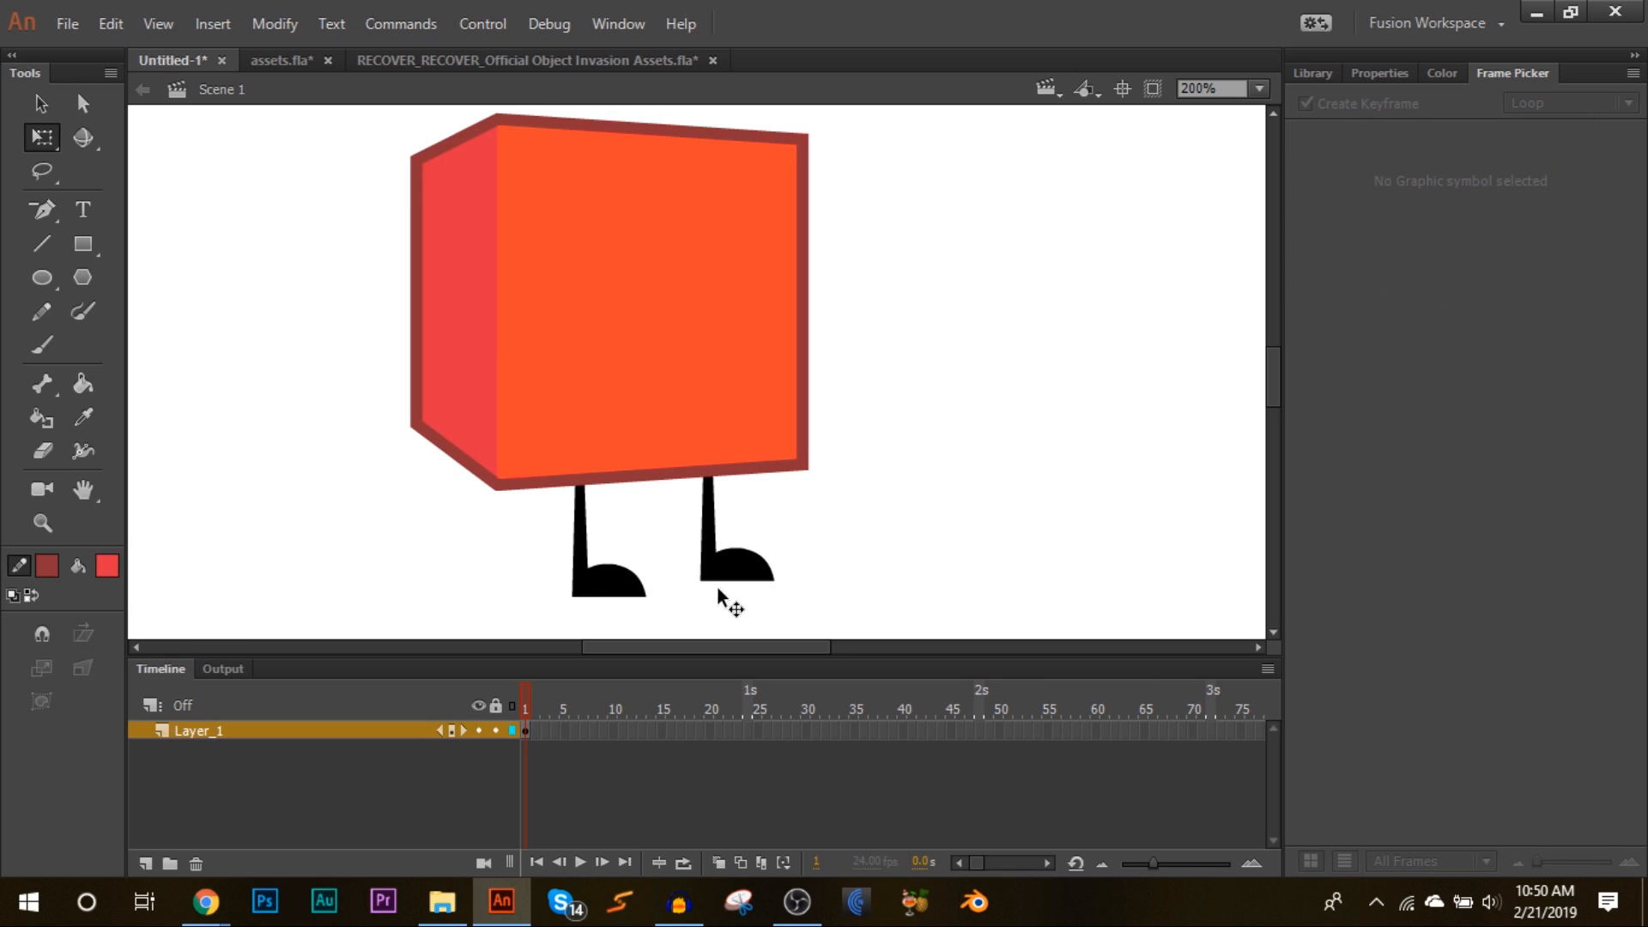
{"action": "left_click", "coordinate": [736, 589]}
{"action": "left_click_drag", "start_coordinate": [736, 589], "coordinate": [722, 596]}
{"action": "left_click_drag", "start_coordinate": [586, 608], "coordinate": [588, 611]}
{"action": "left_click", "coordinate": [1029, 531]}
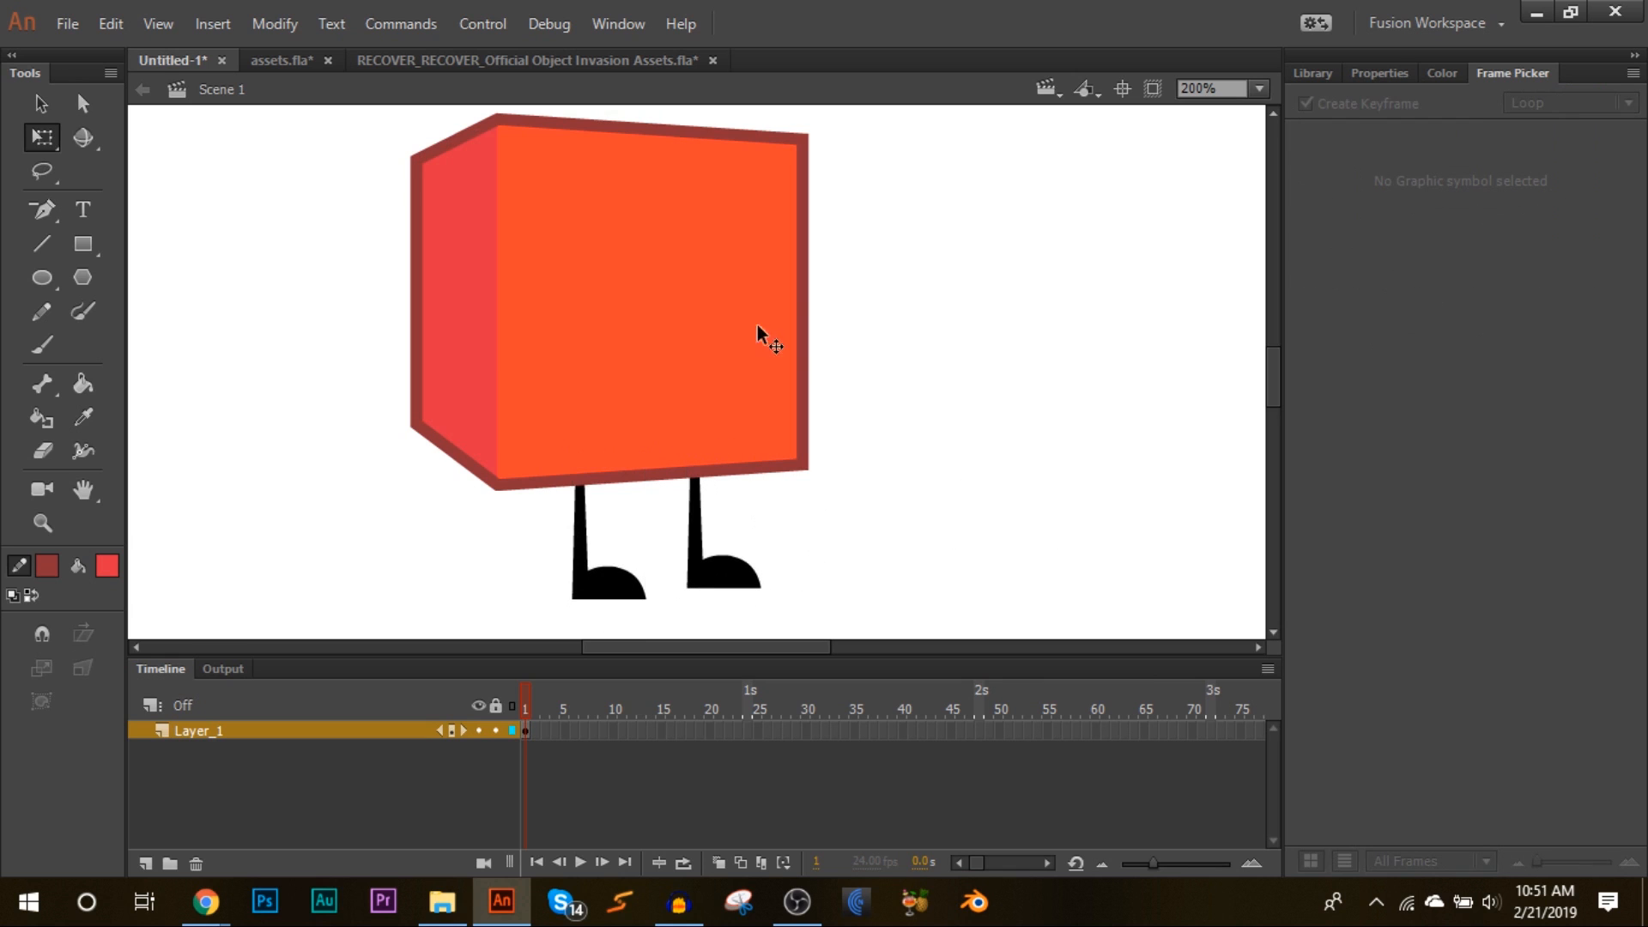
{"action": "left_click", "coordinate": [743, 339]}
{"action": "left_click", "coordinate": [850, 250]}
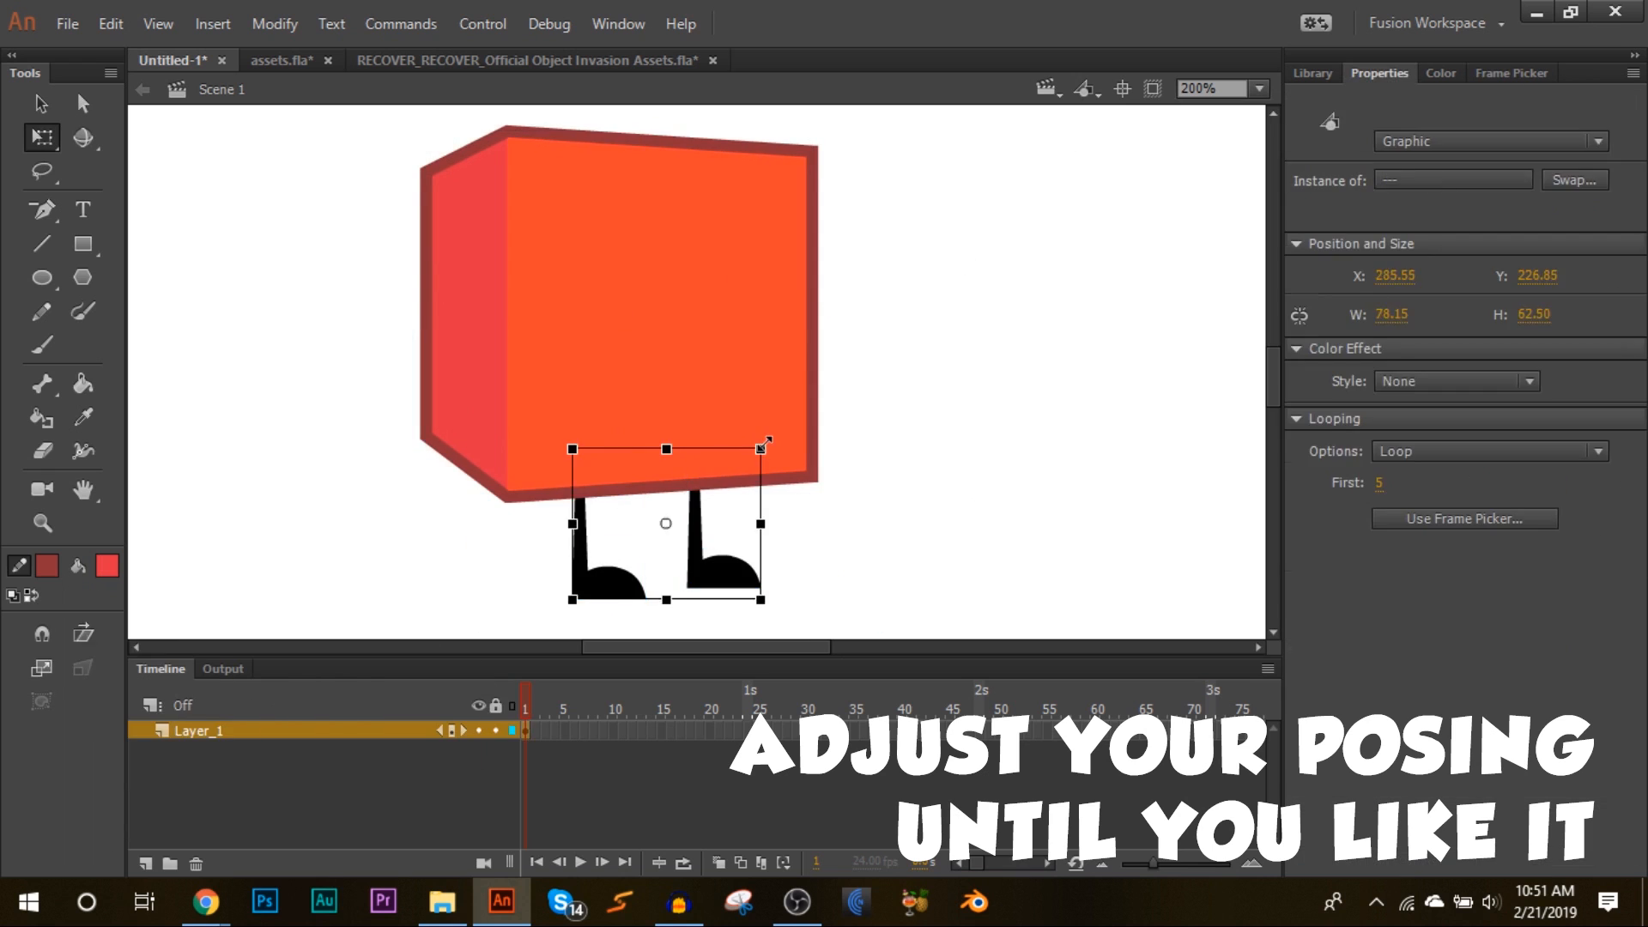
{"action": "left_click_drag", "start_coordinate": [606, 585], "coordinate": [615, 585]}
Step: Place a KFC Arm instance from the Library on the cube's left side and pick its frame
{"action": "left_click", "coordinate": [755, 268]}
{"action": "left_click", "coordinate": [987, 283]}
{"action": "left_click", "coordinate": [1312, 73]}
{"action": "left_click_drag", "start_coordinate": [1413, 577], "coordinate": [457, 443]}
{"action": "left_click", "coordinate": [1511, 73]}
{"action": "left_click", "coordinate": [1336, 489]}
Step: Duplicate the arm, move the copy to the cube's right side, and nudge it down
{"action": "left_click", "coordinate": [1380, 73]}
{"action": "left_click_drag", "start_coordinate": [472, 468], "coordinate": [792, 507]}
{"action": "key", "text": "v"}
{"action": "right_click", "coordinate": [772, 498]}
{"action": "left_click", "coordinate": [1323, 75]}
{"action": "left_click_drag", "start_coordinate": [721, 577], "coordinate": [719, 569]}
{"action": "left_click_drag", "start_coordinate": [613, 597], "coordinate": [833, 528]}
{"action": "key", "text": "Down"}
{"action": "key", "text": "Down"}
{"action": "key", "text": "Down"}
{"action": "key", "text": "Down"}
{"action": "key", "text": "Down"}
{"action": "left_click", "coordinate": [832, 528]}
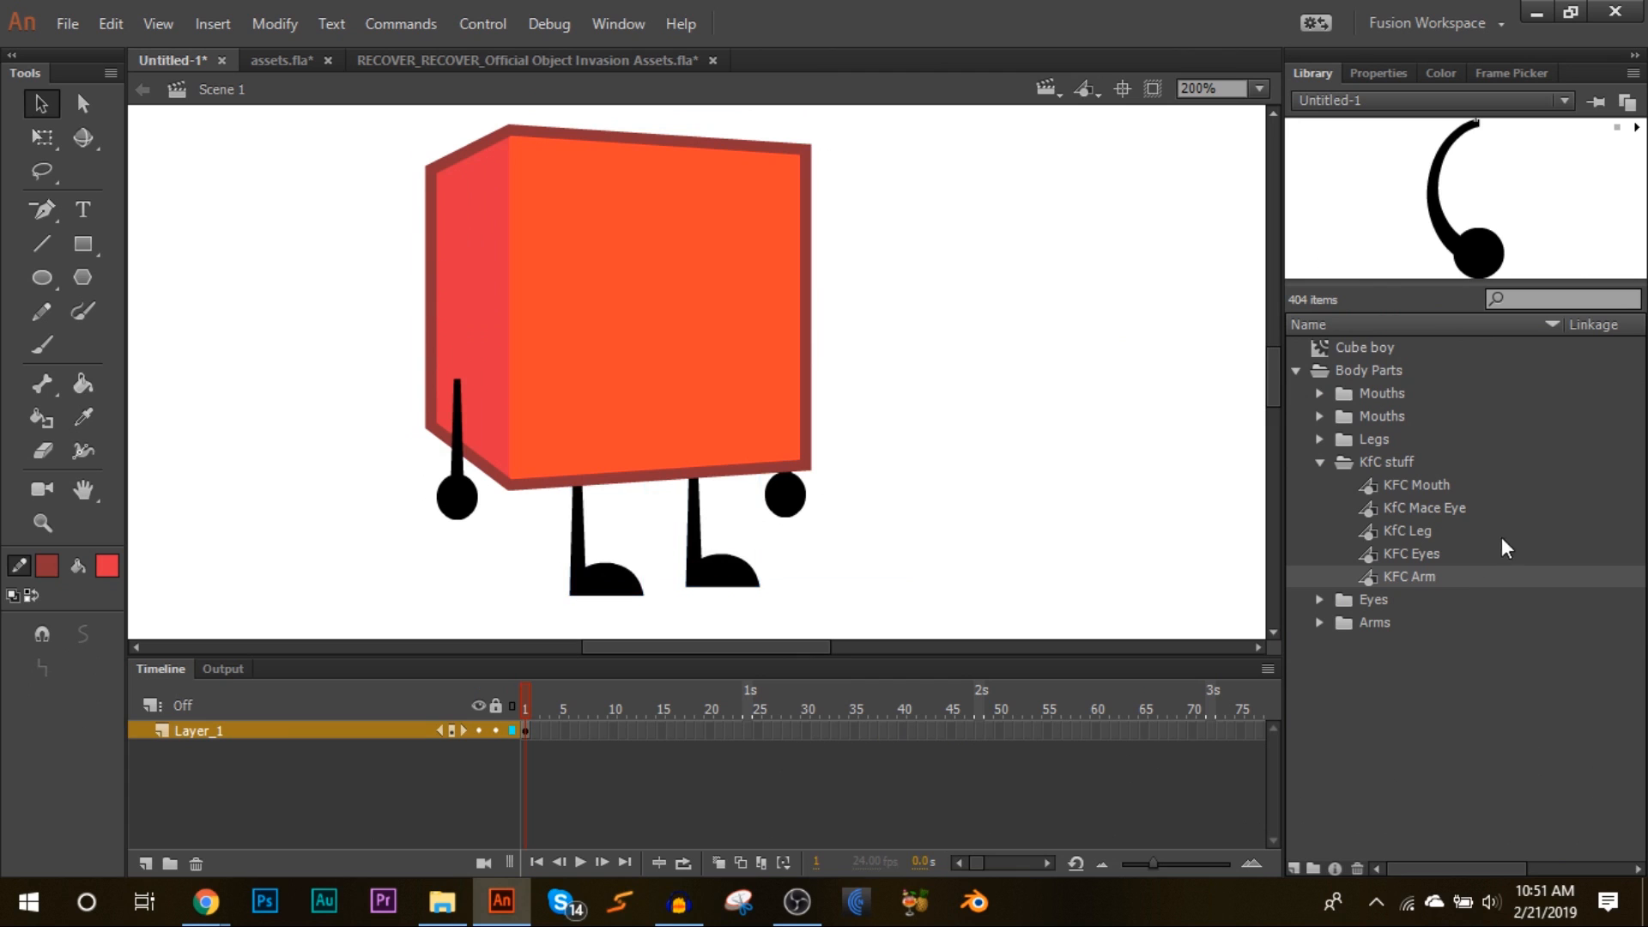
Step: Place a KFC Eyes instance beside the cube, set it to frame 260, and stretch it taller
{"action": "left_click", "coordinate": [1463, 559]}
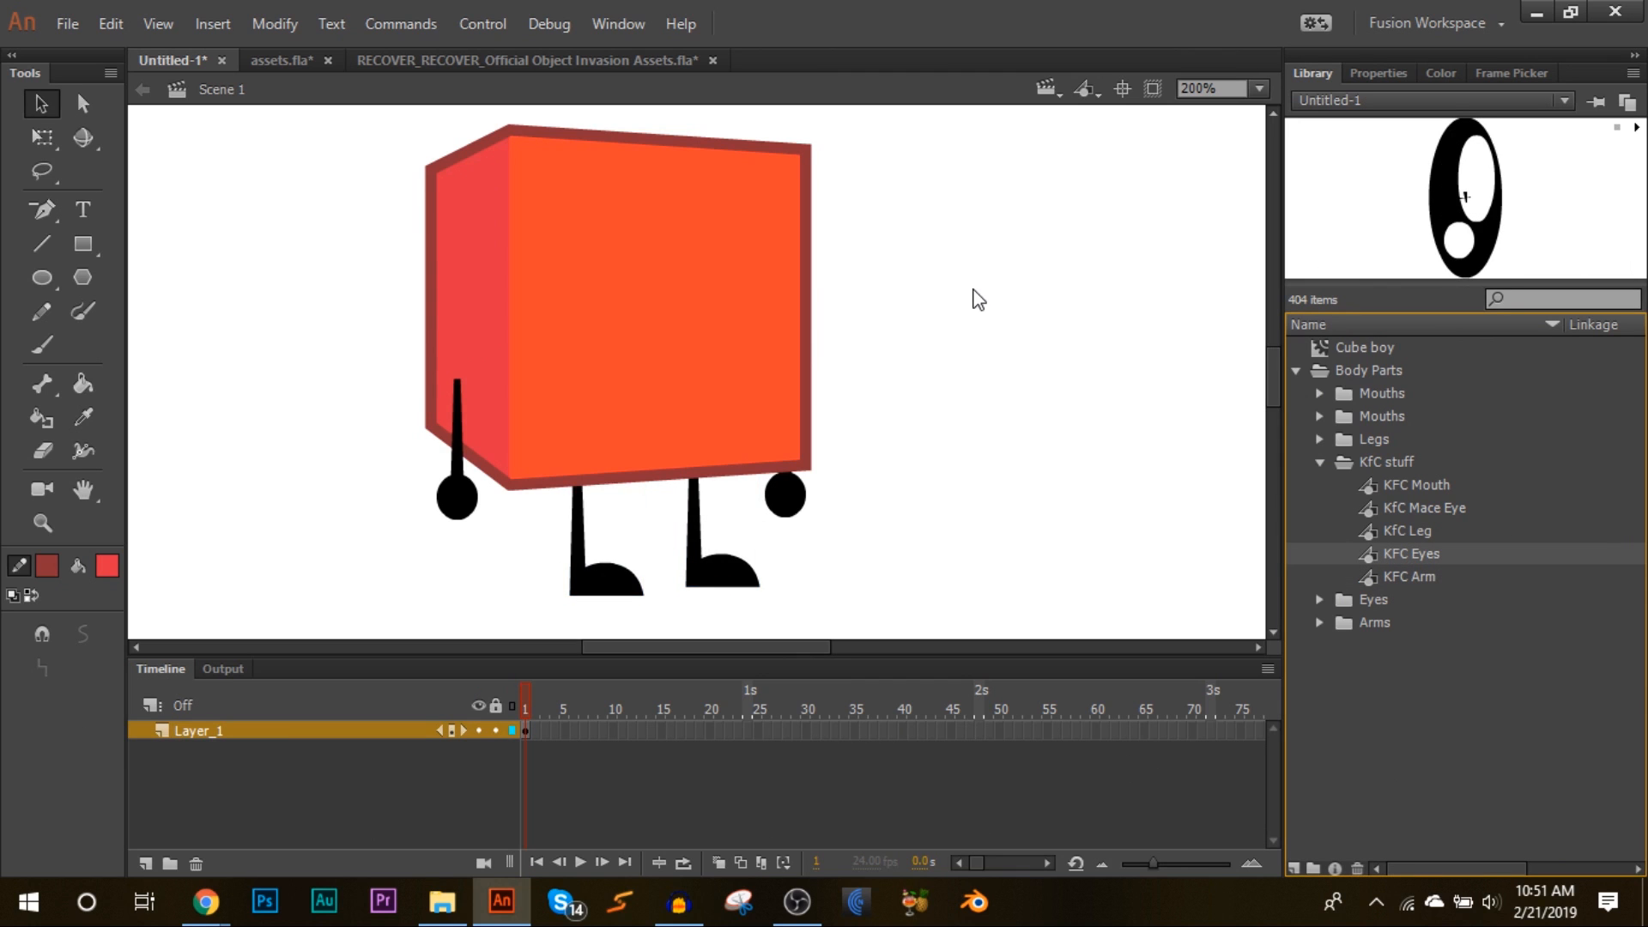
{"action": "key", "text": "q"}
{"action": "left_click_drag", "start_coordinate": [99, 83], "coordinate": [952, 356]}
{"action": "left_click", "coordinate": [1512, 74]}
{"action": "scroll", "coordinate": [1534, 732], "scroll_direction": "down", "scroll_amount": 20}
{"action": "left_click", "coordinate": [1327, 415]}
{"action": "left_click", "coordinate": [1259, 89]}
{"action": "left_click", "coordinate": [1236, 302]}
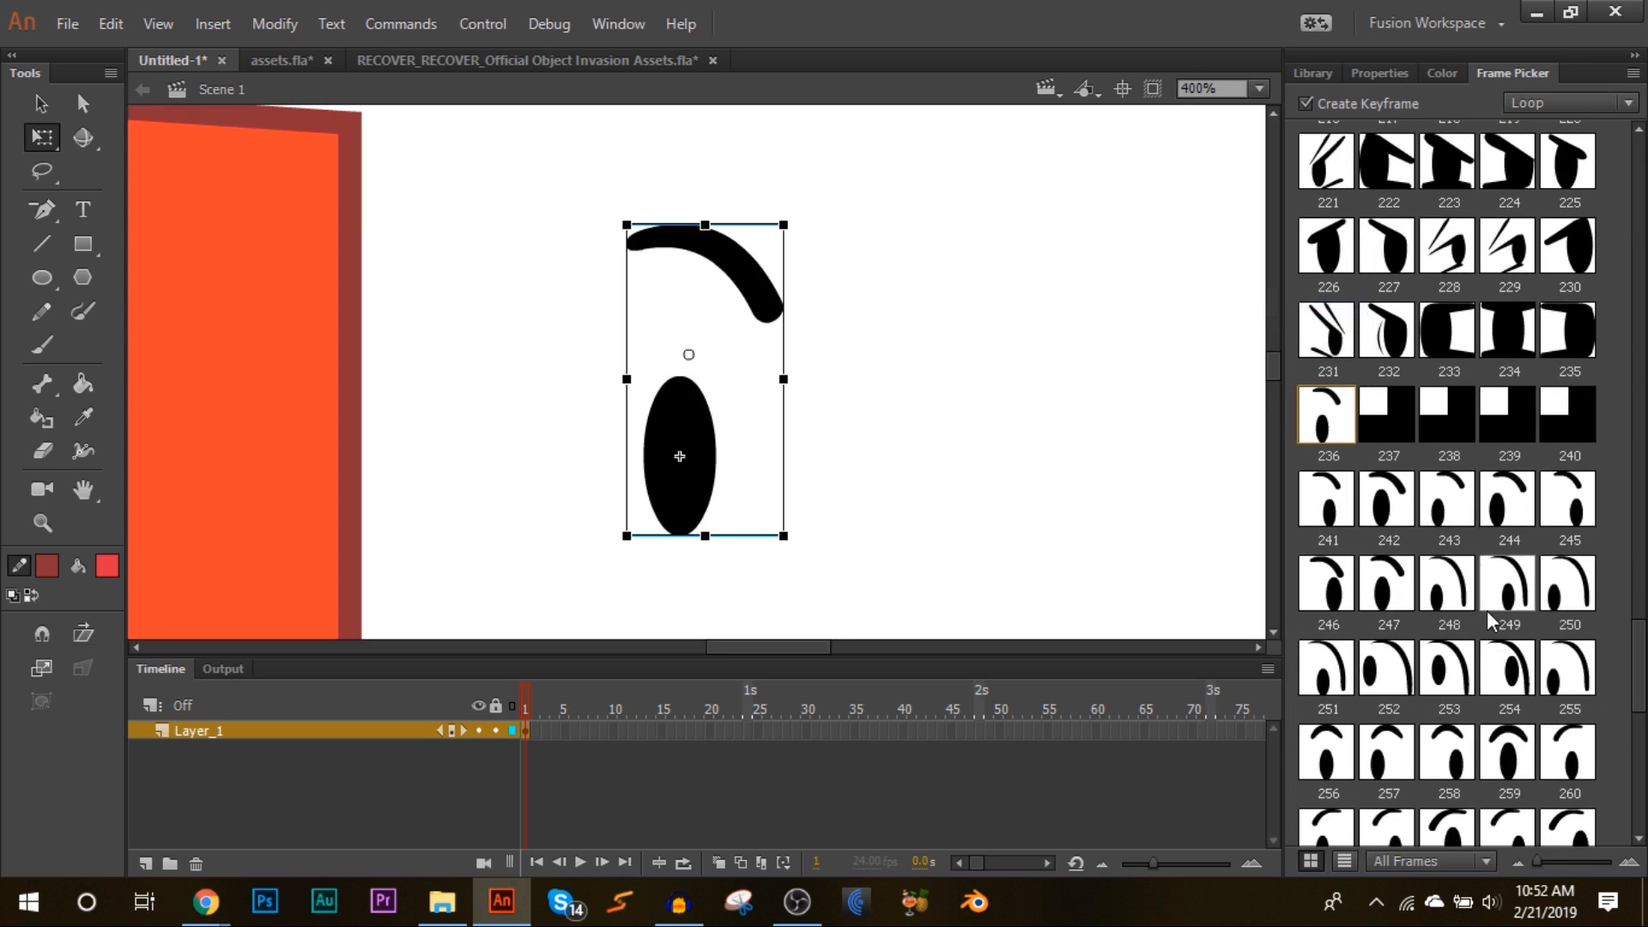
{"action": "scroll", "coordinate": [1534, 515], "scroll_direction": "down", "scroll_amount": 3}
{"action": "left_click", "coordinate": [1569, 533]}
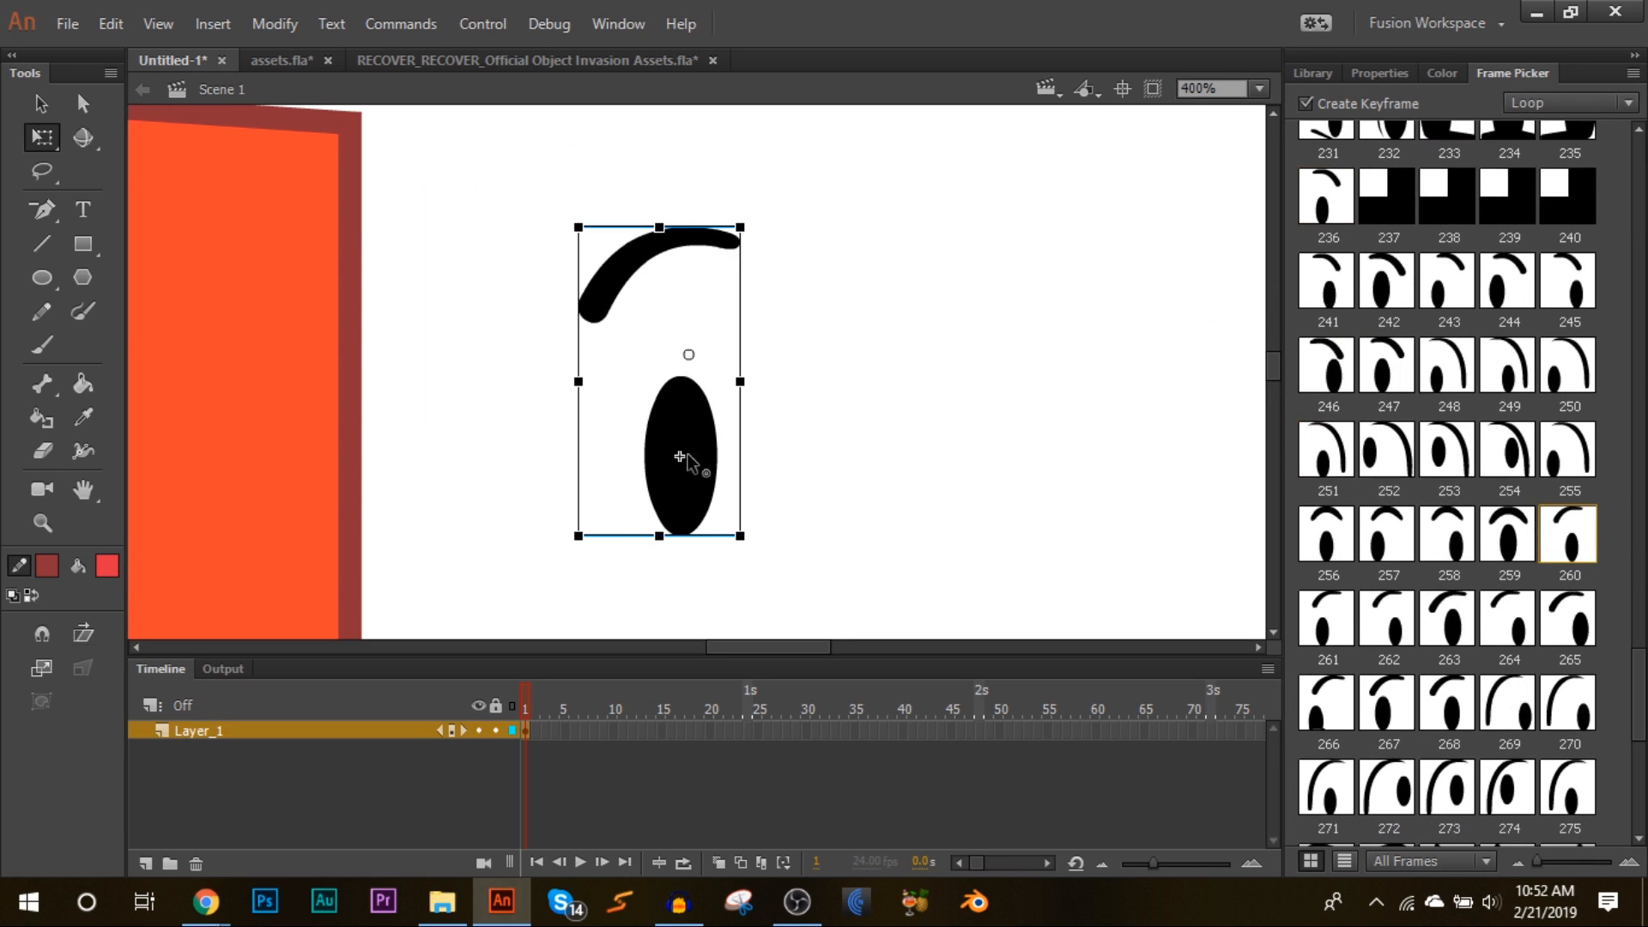
{"action": "left_click_drag", "start_coordinate": [740, 228], "coordinate": [730, 166]}
Step: Copy and paste the eye in place, set the copy to frame 236, and move it right as the second eye
{"action": "left_click", "coordinate": [1412, 72]}
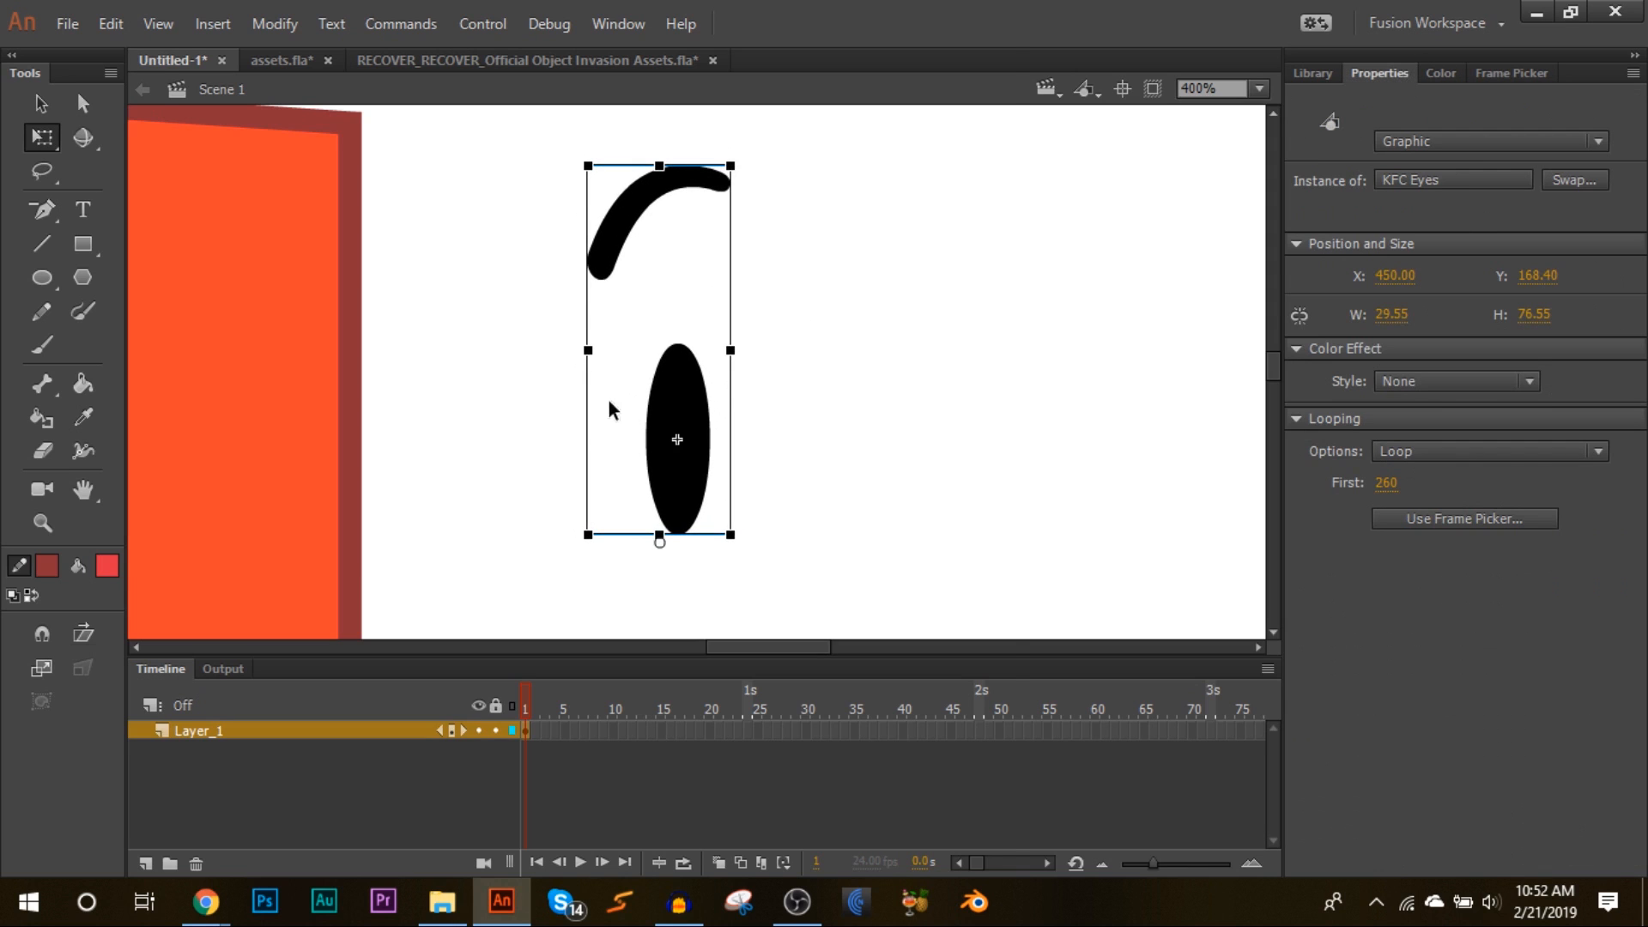
{"action": "right_click", "coordinate": [674, 408]}
{"action": "left_click", "coordinate": [734, 119]}
{"action": "right_click", "coordinate": [910, 293]}
{"action": "left_click", "coordinate": [905, 290]}
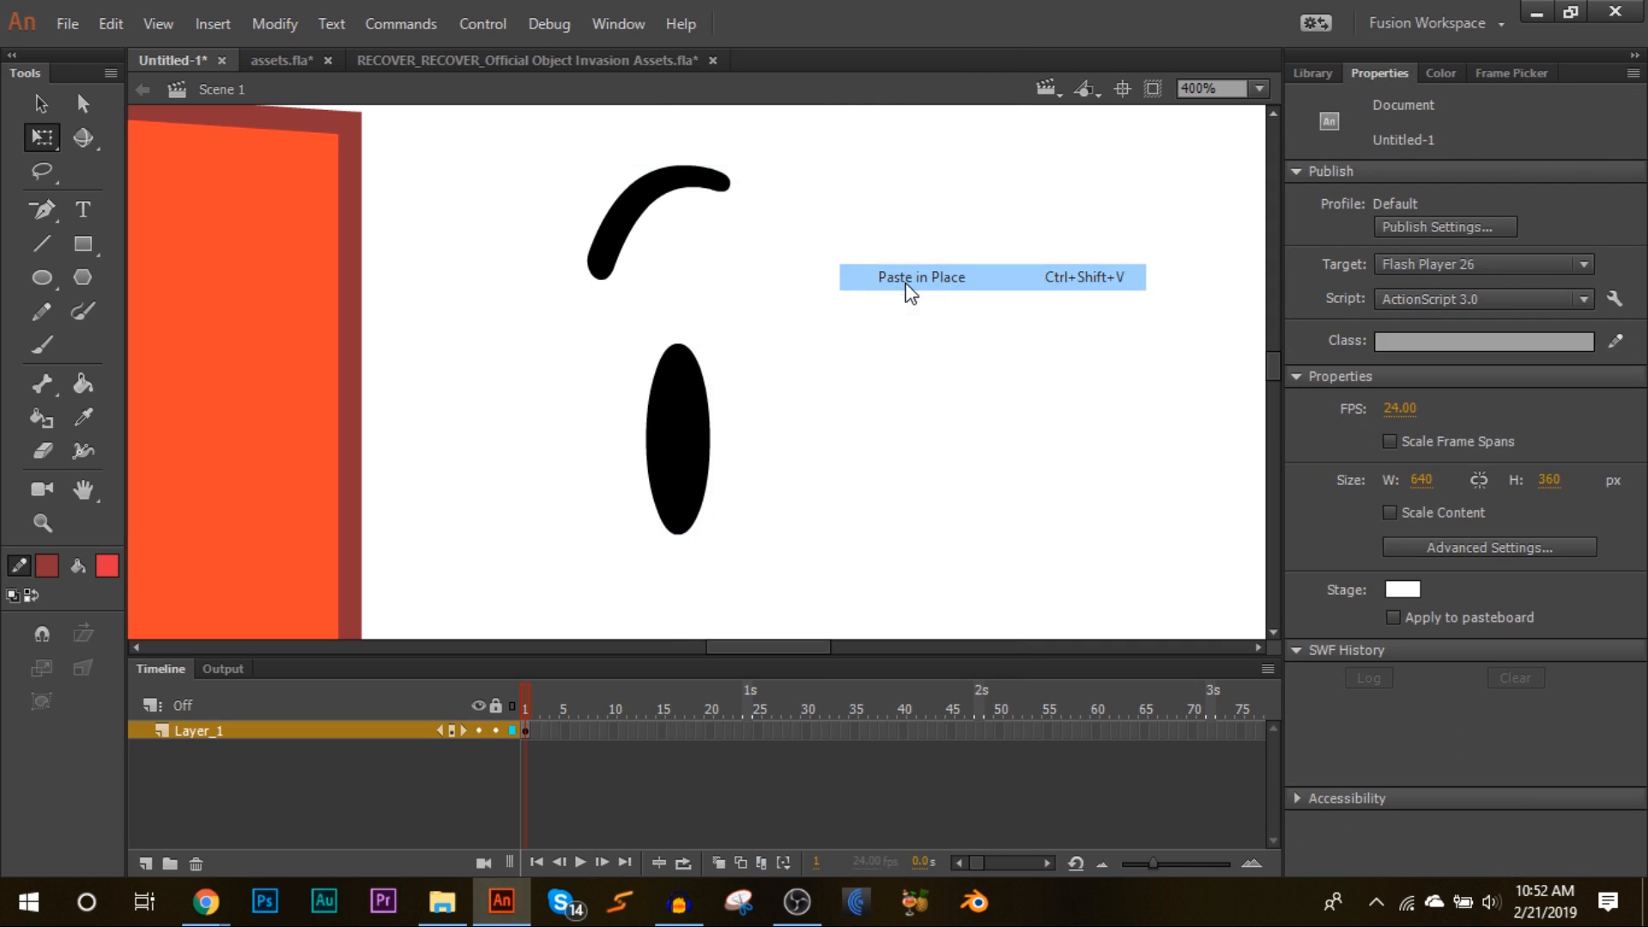
{"action": "left_click", "coordinate": [680, 403]}
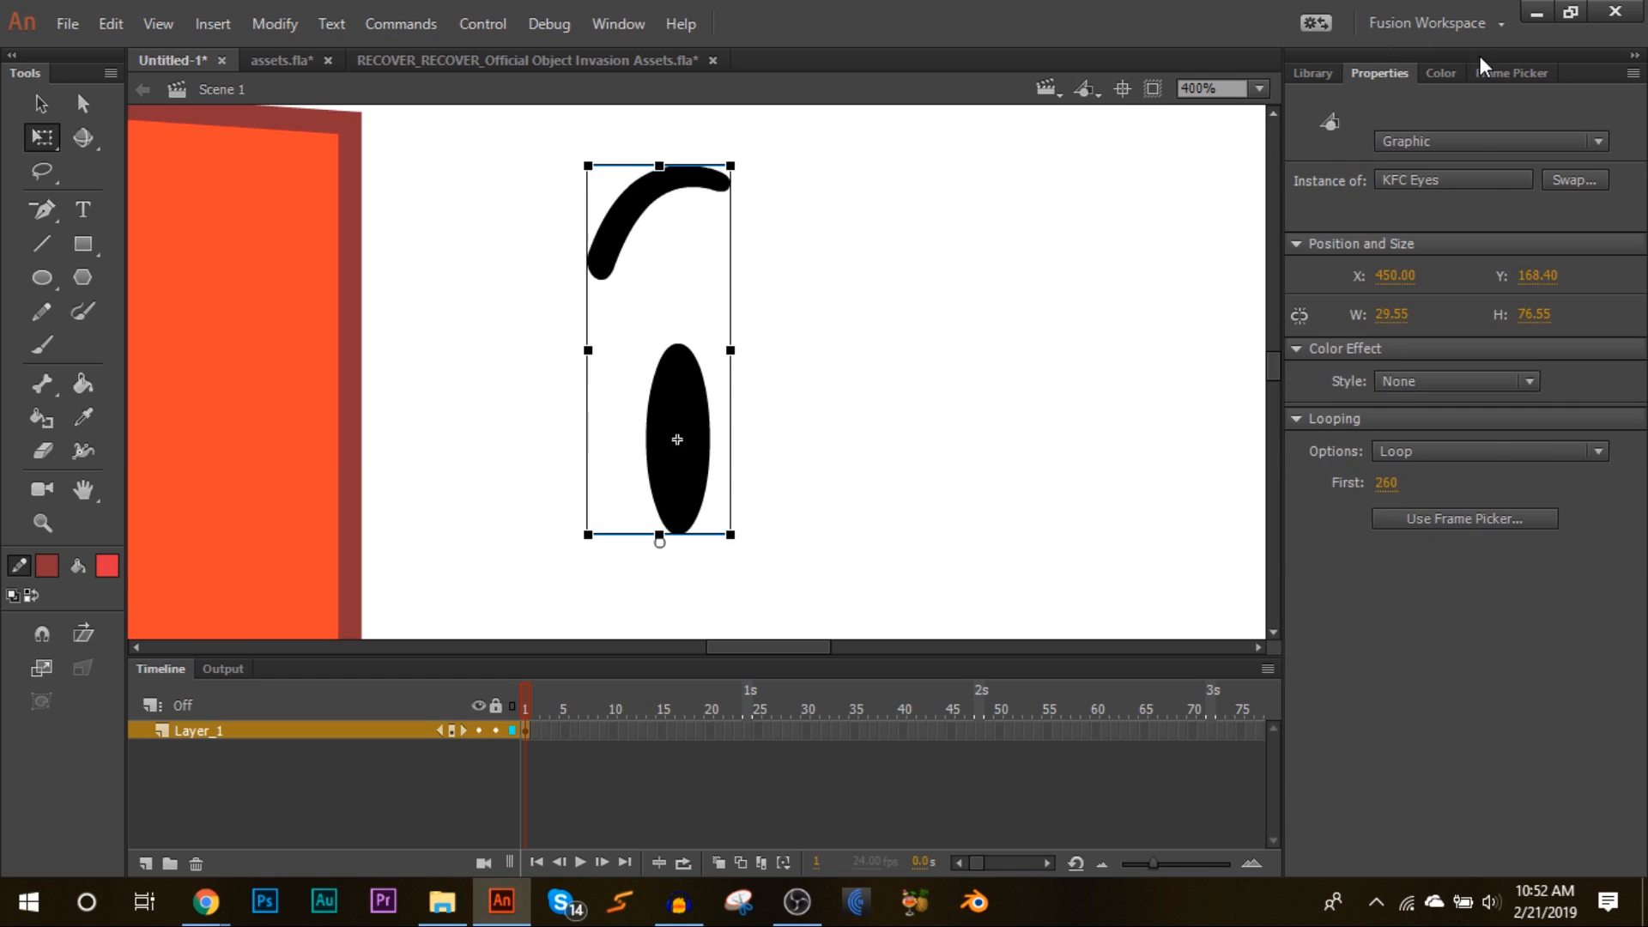
{"action": "left_click", "coordinate": [1512, 73]}
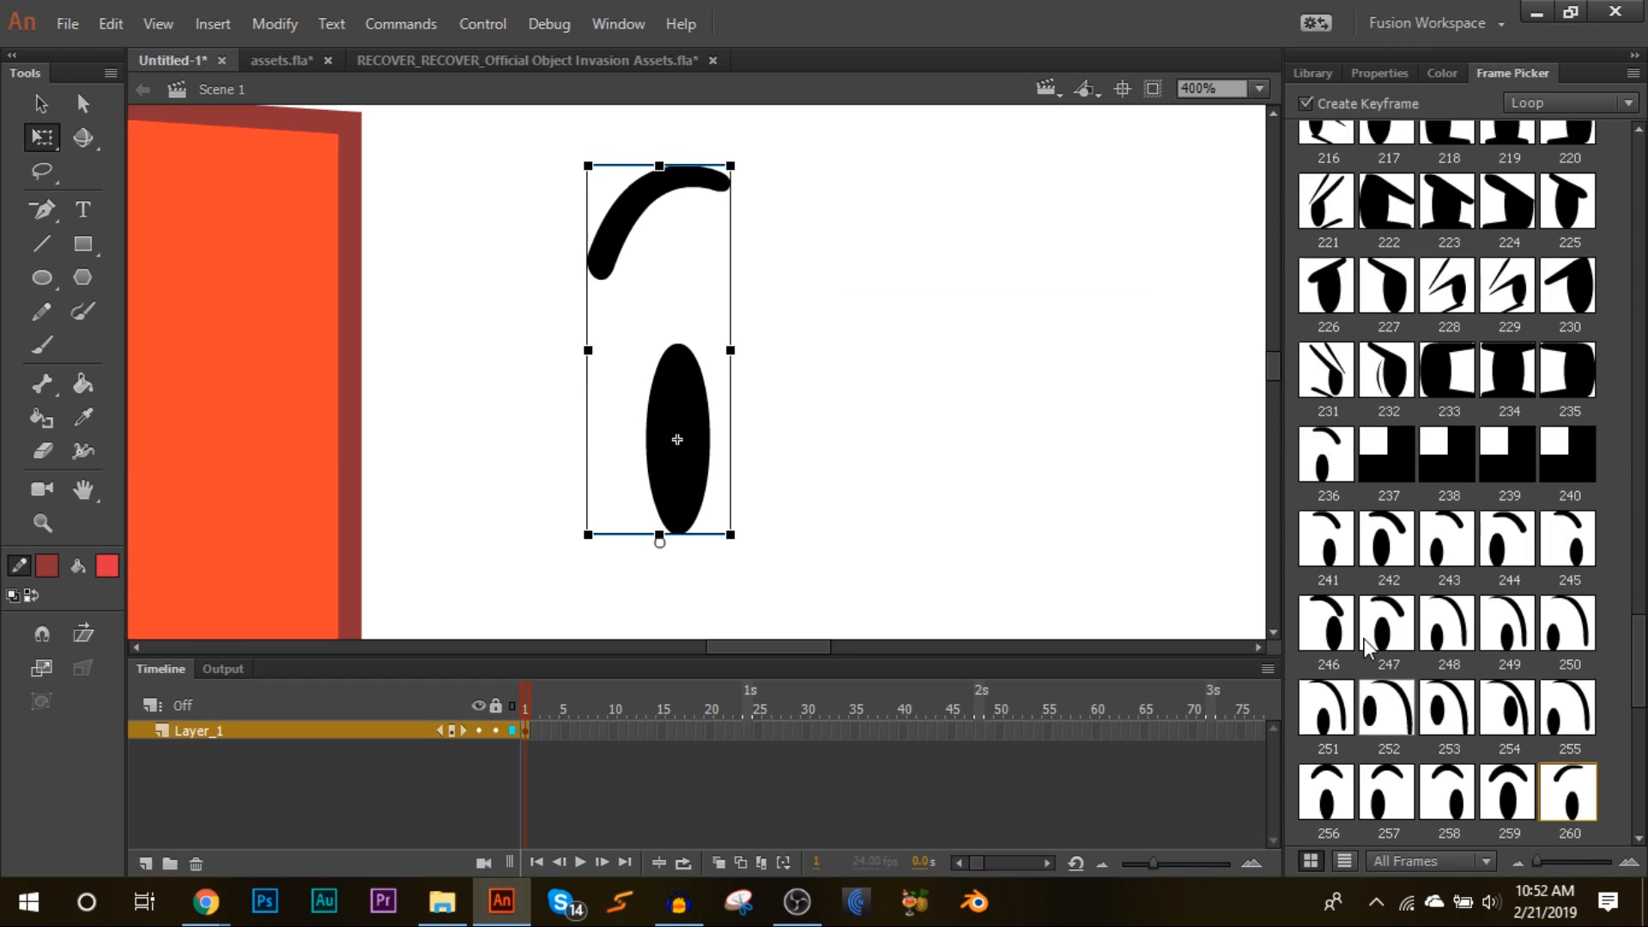
{"action": "left_click", "coordinate": [1328, 455]}
{"action": "left_click", "coordinate": [1380, 73]}
{"action": "left_click_drag", "start_coordinate": [681, 456], "coordinate": [942, 460]}
{"action": "left_click", "coordinate": [1080, 426]}
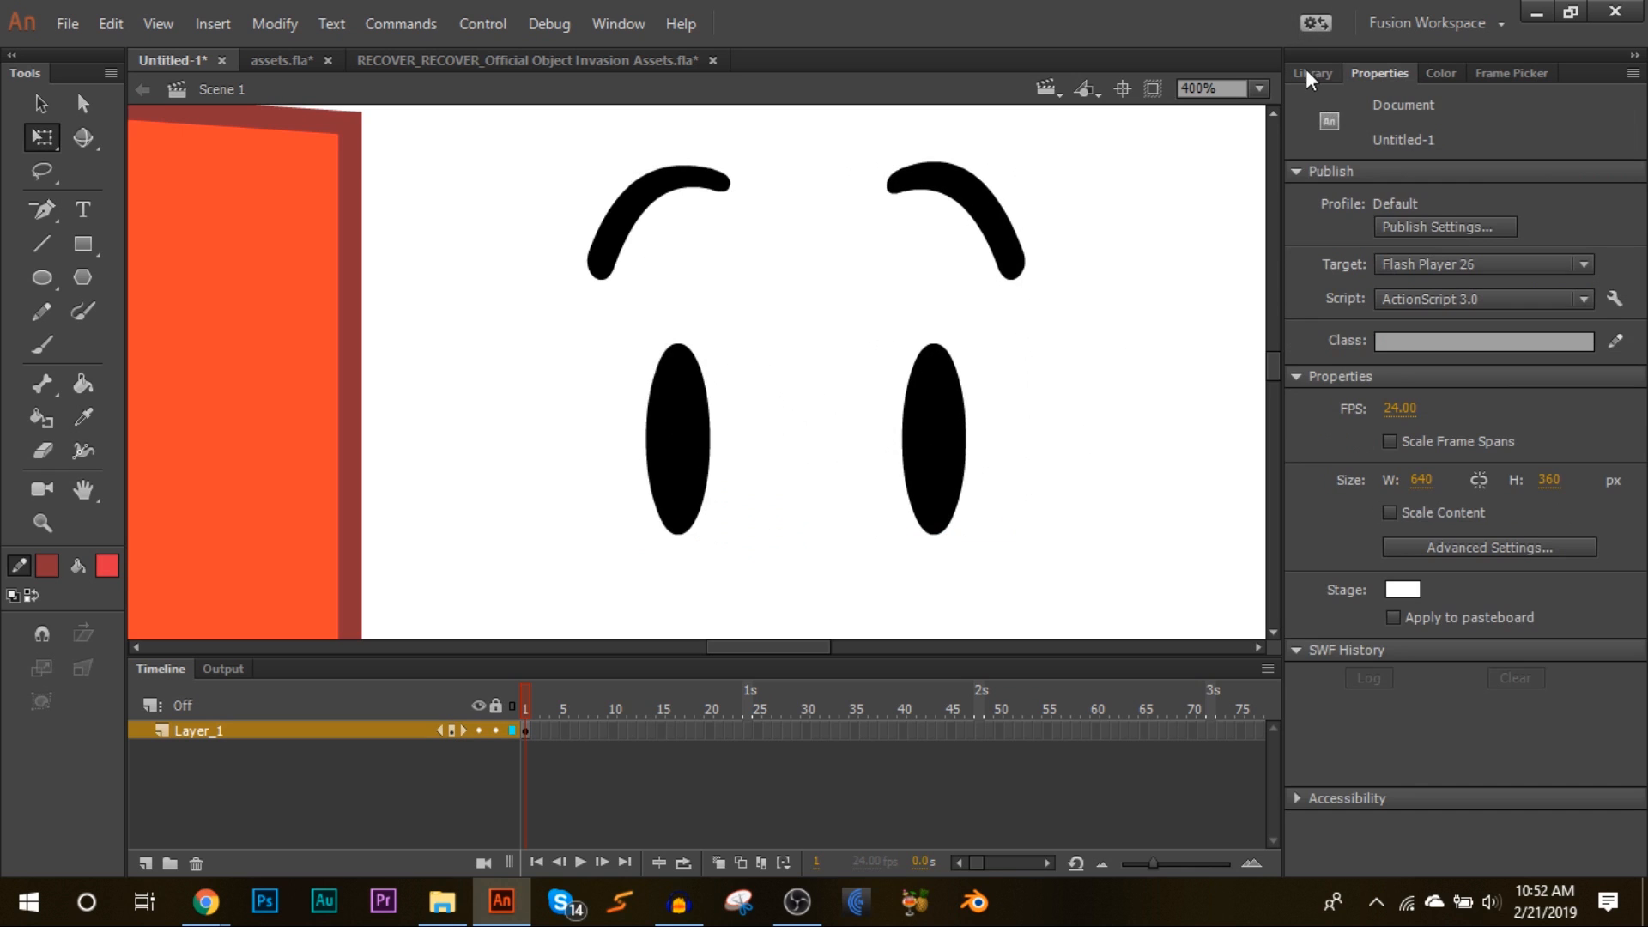
Step: Place a KFC Mouth instance from the Library below the eyes
{"action": "left_click", "coordinate": [1313, 73]}
{"action": "scroll", "coordinate": [1201, 487], "scroll_direction": "down", "scroll_amount": 3}
{"action": "left_click", "coordinate": [1379, 486]}
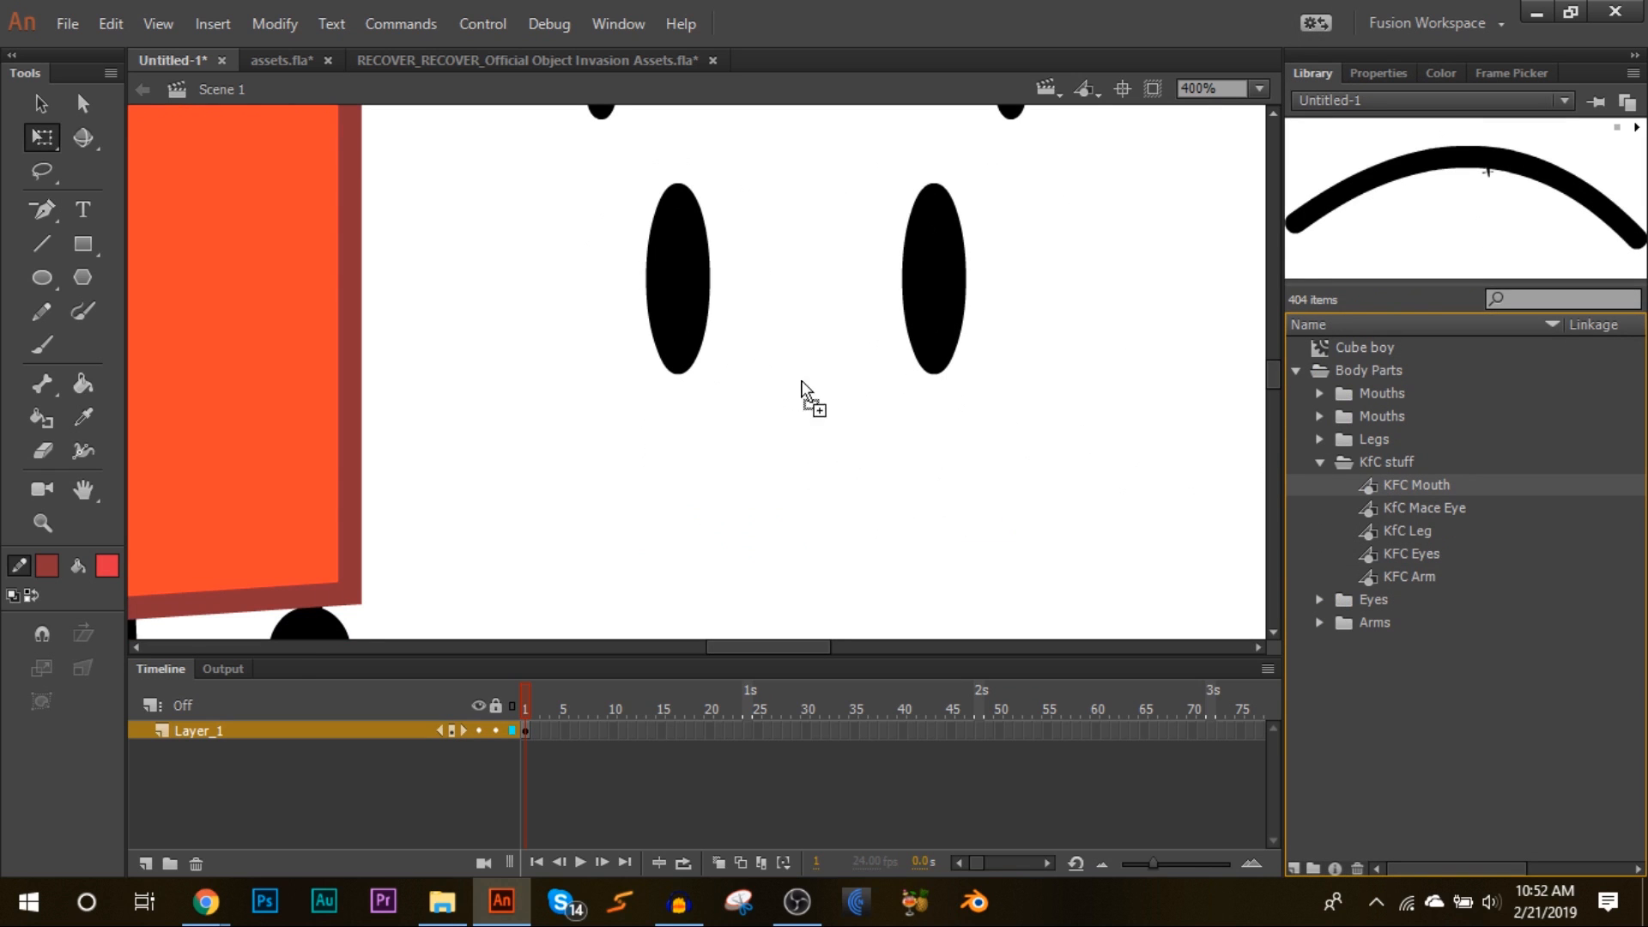
{"action": "left_click_drag", "start_coordinate": [1377, 91], "coordinate": [731, 468]}
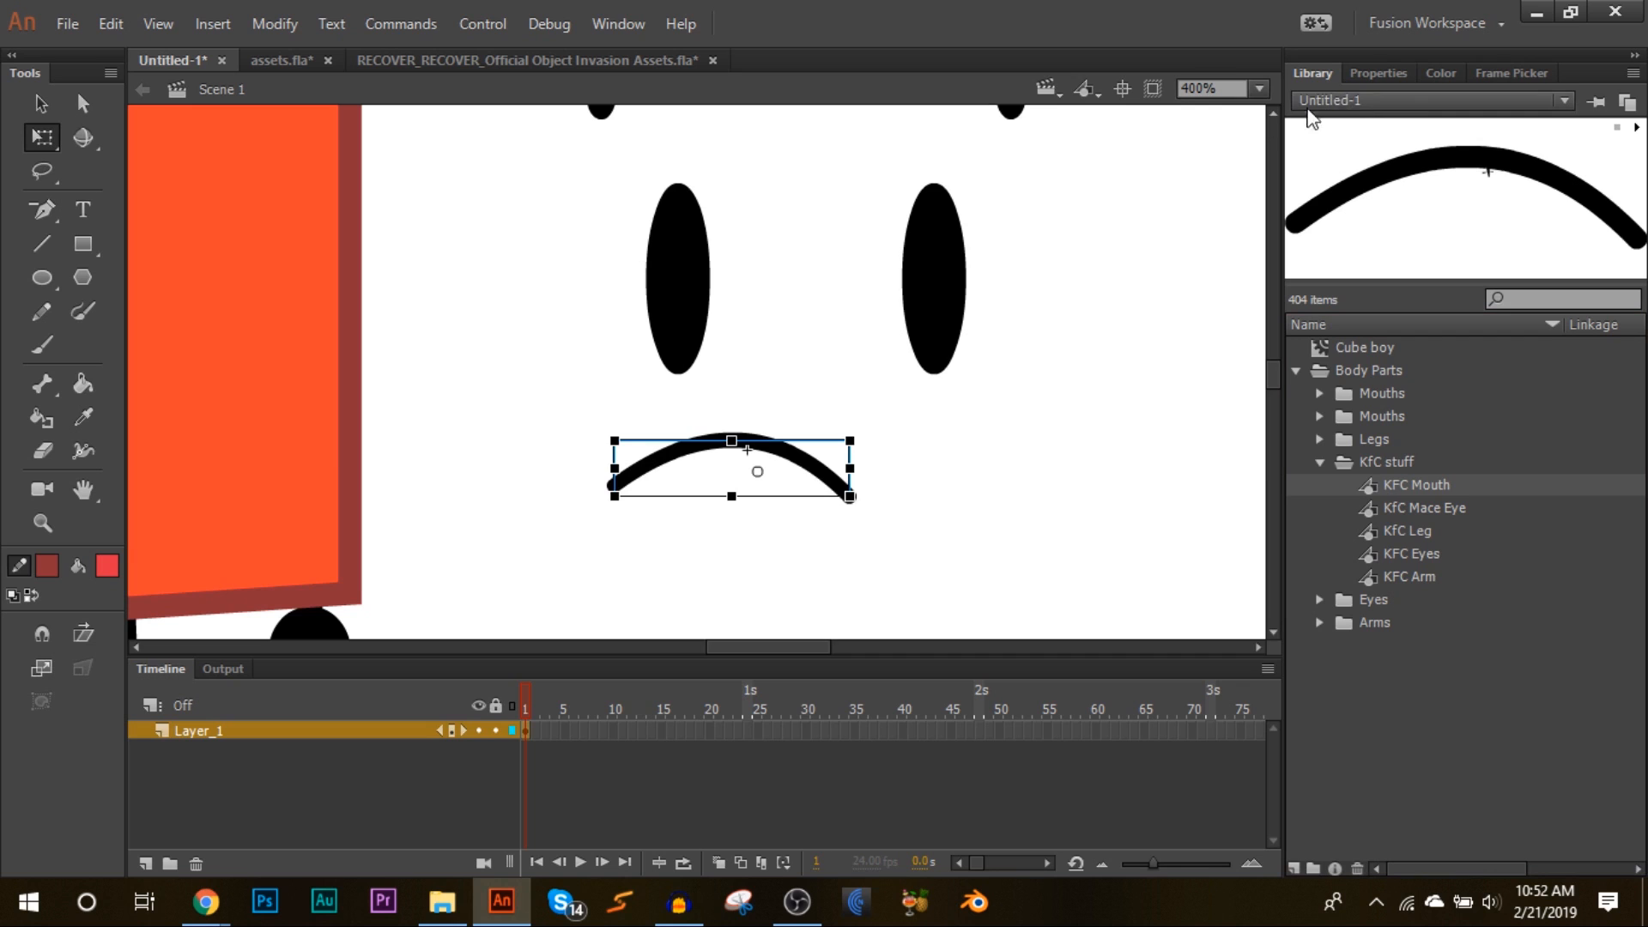
Step: Set the mouth to the grinning frame 24 and resize and tilt it
{"action": "left_click", "coordinate": [1487, 73]}
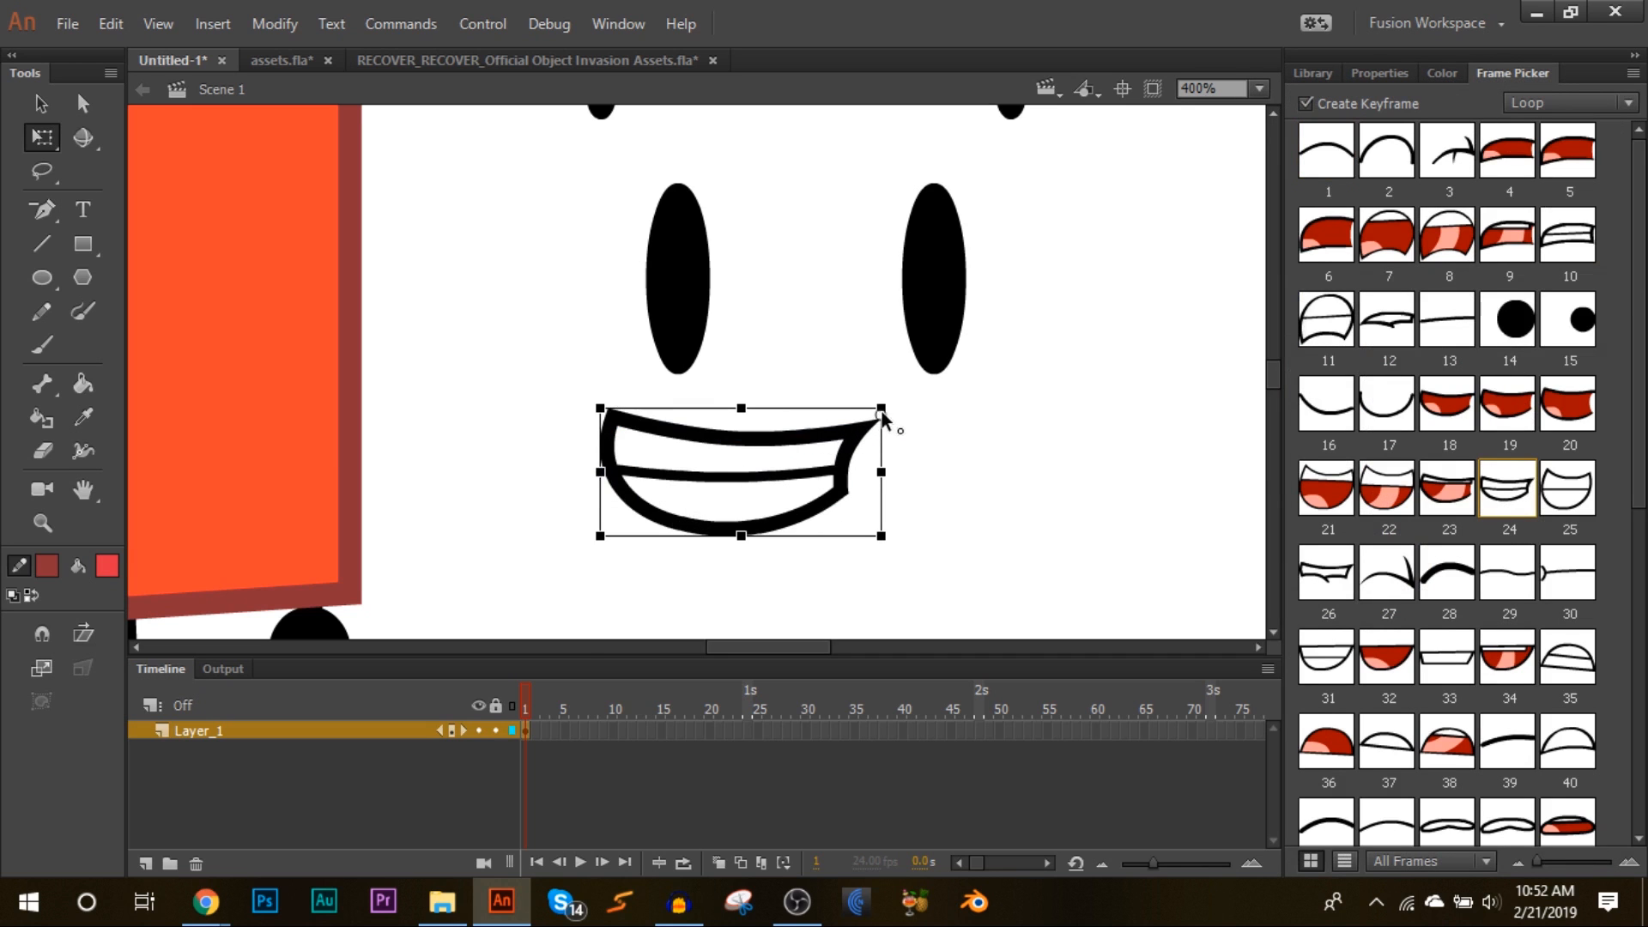
{"action": "scroll", "coordinate": [1032, 388], "scroll_direction": "up", "scroll_amount": 3}
{"action": "scroll", "coordinate": [1032, 388], "scroll_direction": "down", "scroll_amount": 3}
{"action": "left_click_drag", "start_coordinate": [605, 558], "coordinate": [548, 552]}
{"action": "left_click_drag", "start_coordinate": [654, 488], "coordinate": [731, 515]}
Step: Reposition the second eye and adjust the mouth's size, angle and position
{"action": "left_click", "coordinate": [1259, 88]}
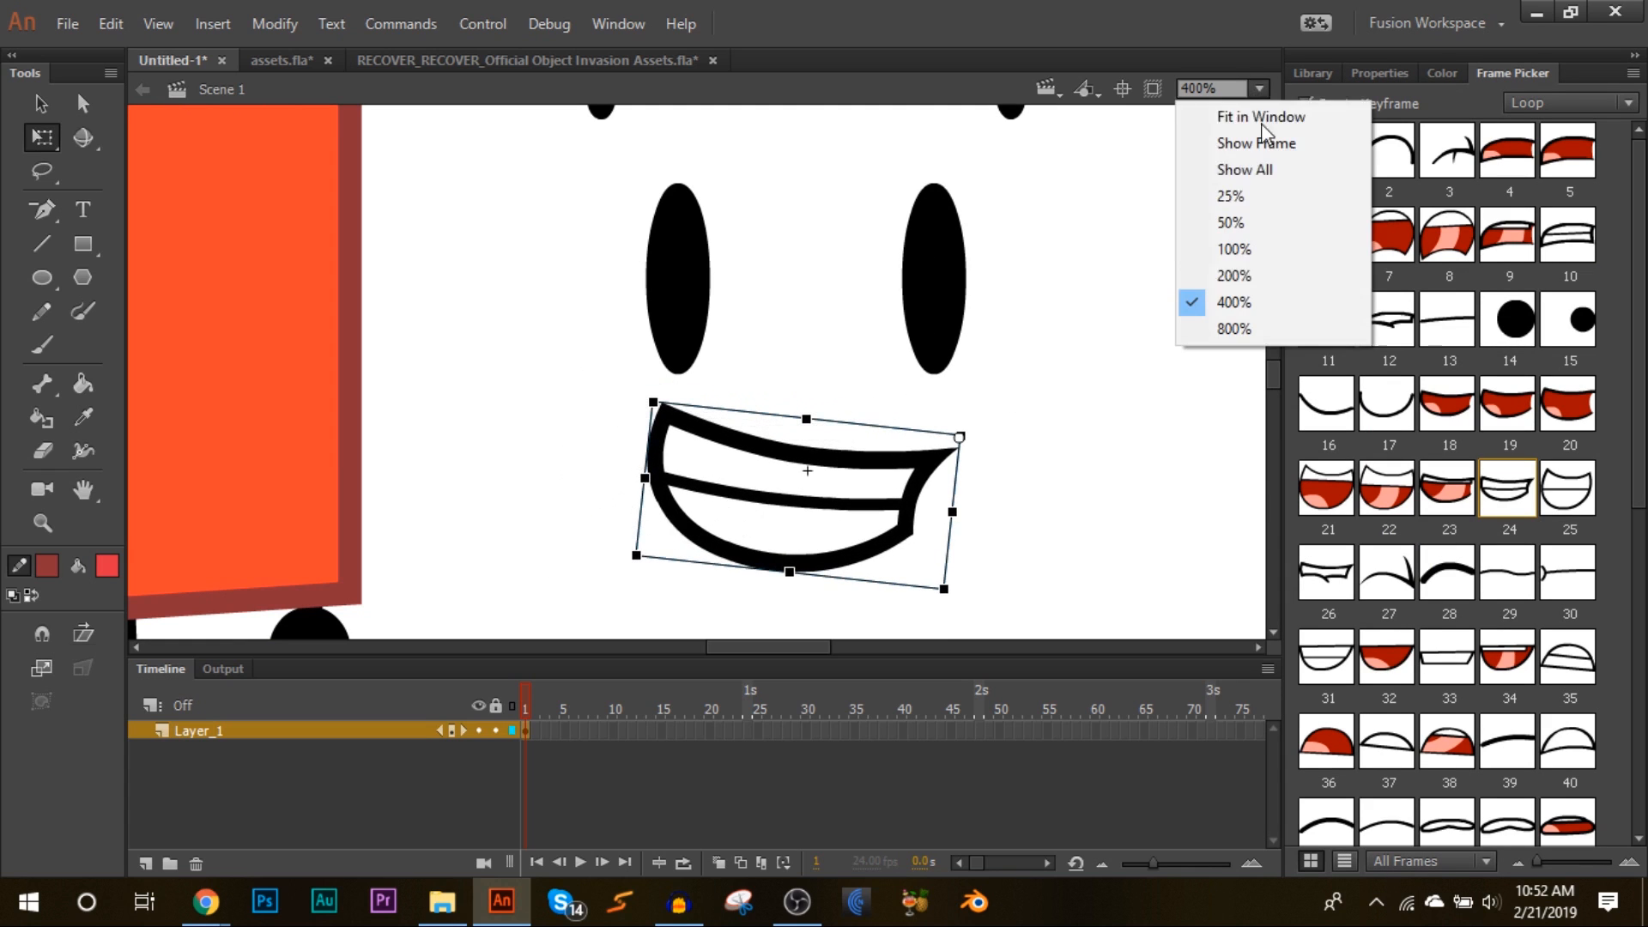
{"action": "left_click", "coordinate": [1259, 275]}
{"action": "left_click", "coordinate": [893, 317]}
{"action": "left_click_drag", "start_coordinate": [830, 324], "coordinate": [853, 325]}
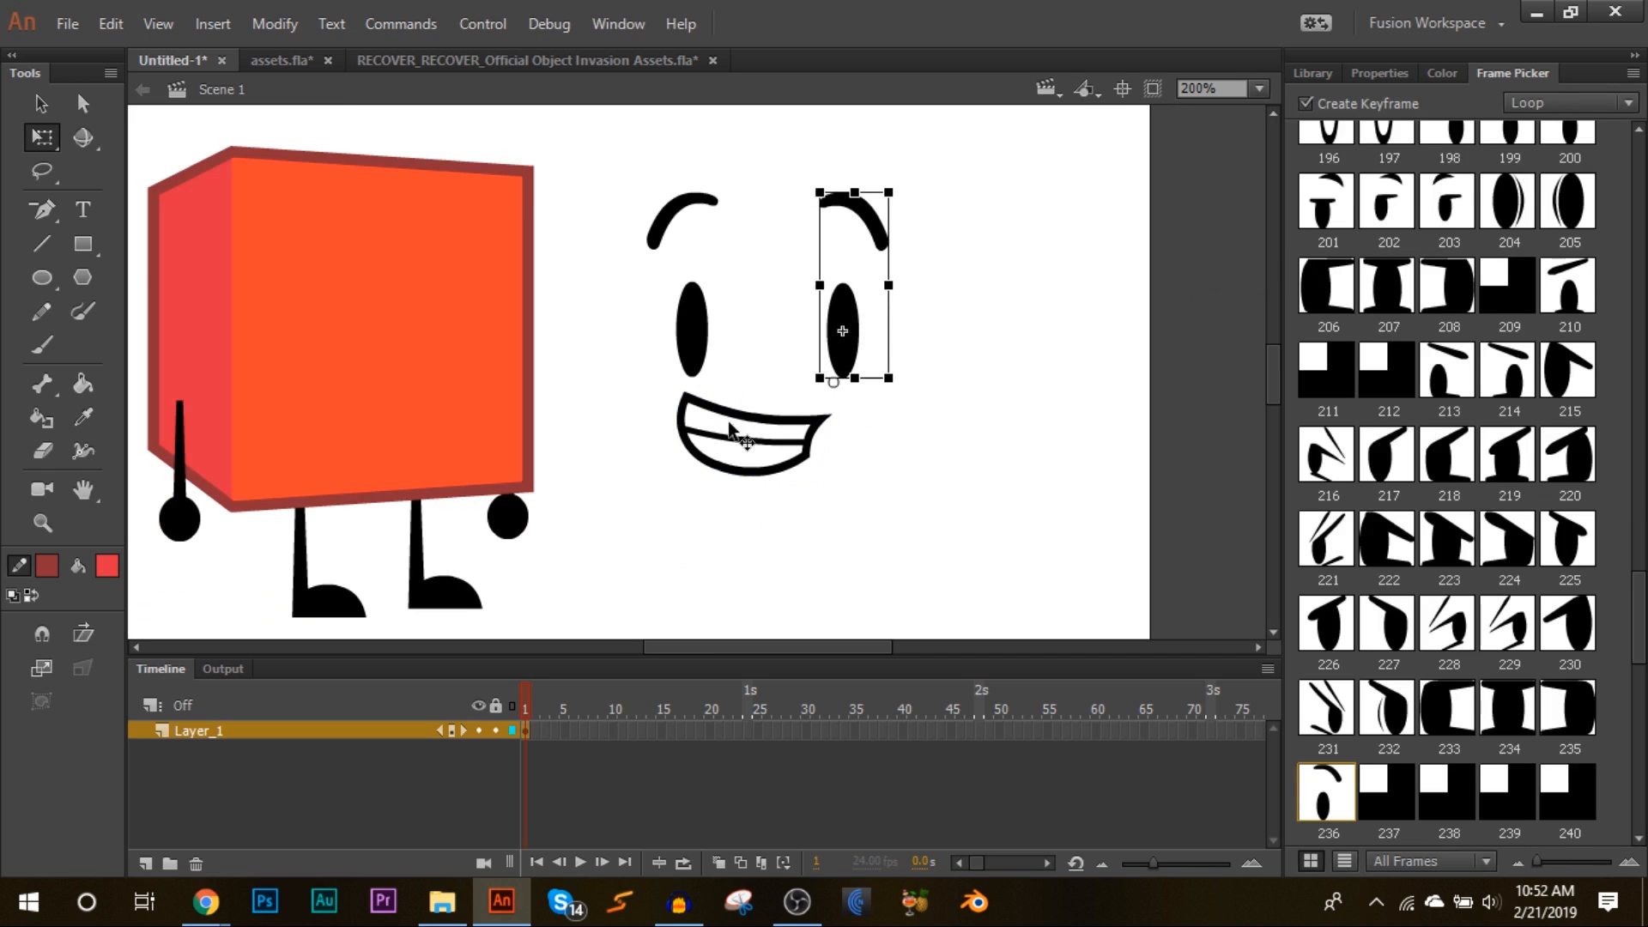
{"action": "left_click", "coordinate": [728, 424]}
{"action": "left_click_drag", "start_coordinate": [671, 471], "coordinate": [635, 487]}
{"action": "left_click_drag", "start_coordinate": [730, 418], "coordinate": [745, 432]}
{"action": "mouse_move", "coordinate": [642, 504]}
{"action": "left_mouse_down"}
{"action": "mouse_move", "coordinate": [661, 526]}
{"action": "mouse_move", "coordinate": [652, 503]}
{"action": "left_mouse_up"}
{"action": "left_click_drag", "start_coordinate": [731, 430], "coordinate": [722, 424]}
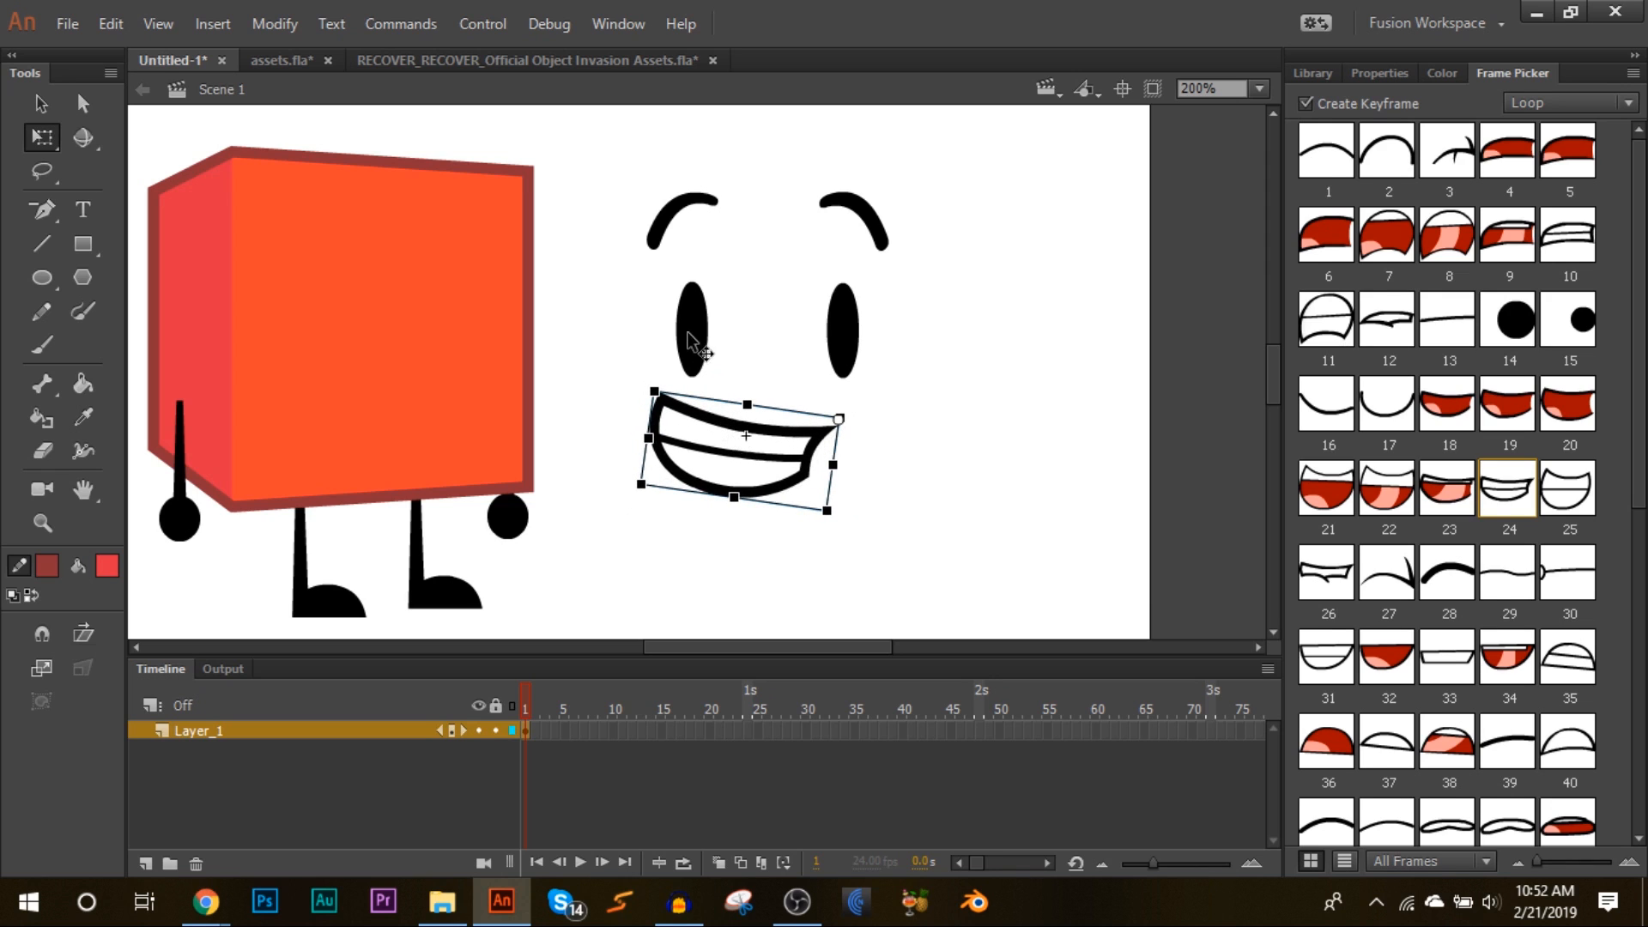
Step: Fine-tune the positions of the eyes and eyebrows relative to the mouth
{"action": "left_click", "coordinate": [689, 334]}
{"action": "left_click", "coordinate": [834, 332], "text": "shift"}
{"action": "left_click_drag", "start_coordinate": [768, 191], "coordinate": [769, 203]}
{"action": "left_click", "coordinate": [797, 180]}
{"action": "left_click", "coordinate": [843, 330]}
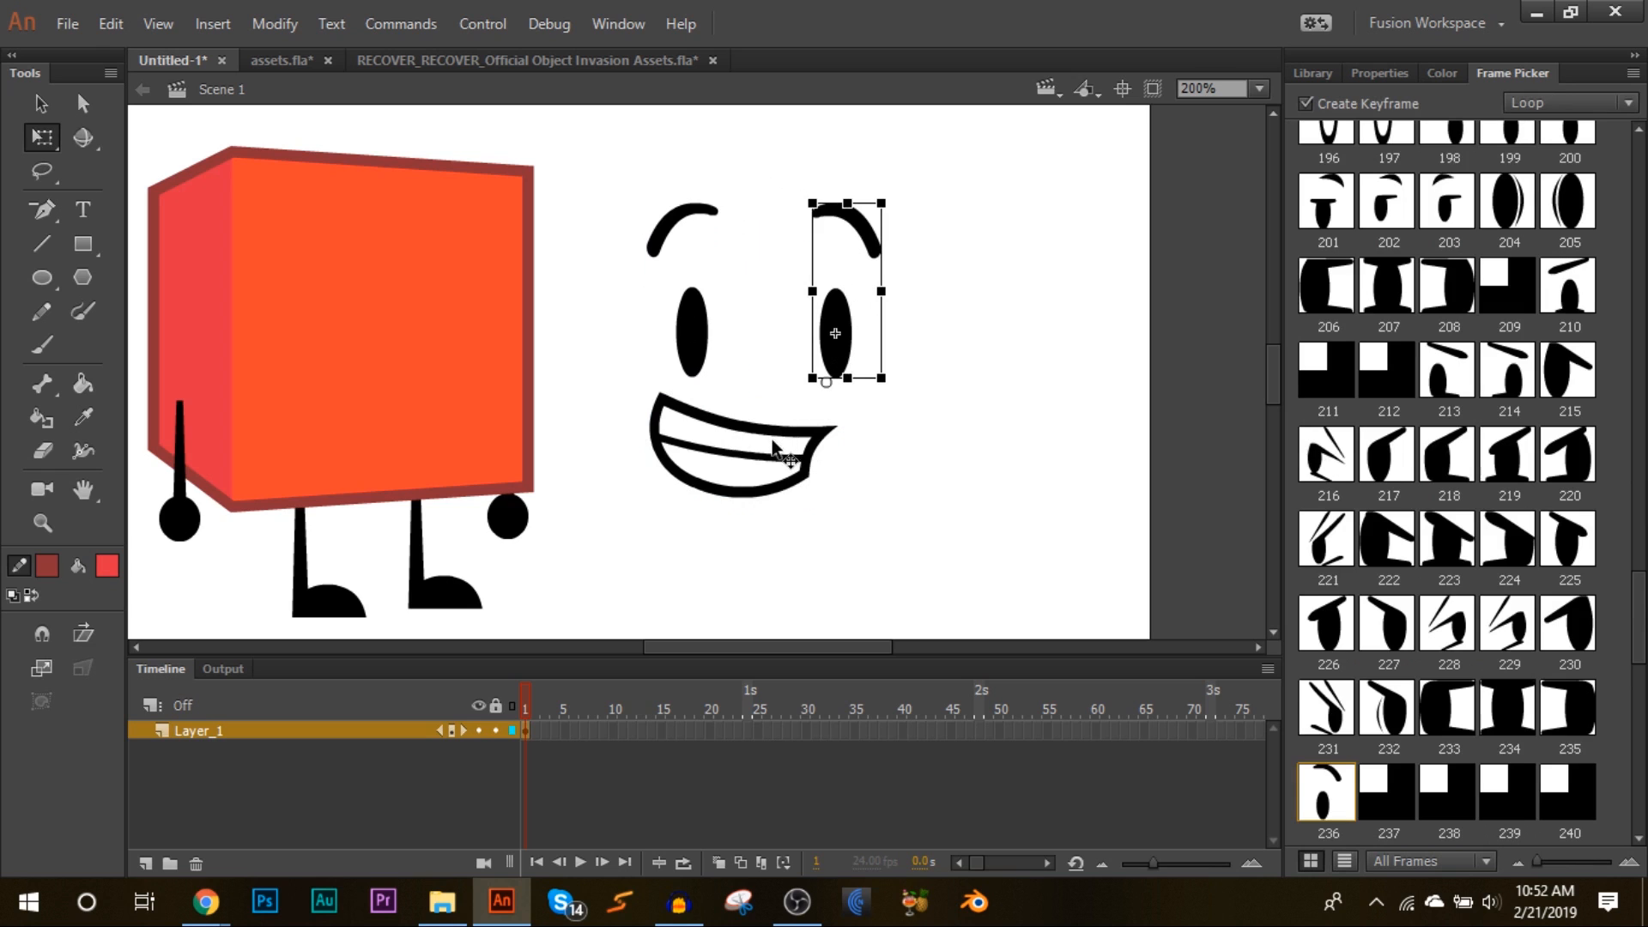
{"action": "left_click", "coordinate": [773, 448]}
Step: Select the eyes and mouth, scale them down together, and move the face onto the cube's front
{"action": "left_click_drag", "start_coordinate": [677, 163], "coordinate": [895, 440]}
{"action": "mouse_move", "coordinate": [879, 204]}
{"action": "left_mouse_down"}
{"action": "mouse_move", "coordinate": [882, 225]}
{"action": "mouse_move", "coordinate": [846, 247]}
{"action": "mouse_move", "coordinate": [882, 219]}
{"action": "left_mouse_up"}
{"action": "left_click", "coordinate": [970, 169]}
{"action": "left_click_drag", "start_coordinate": [987, 140], "coordinate": [631, 545]}
{"action": "left_click_drag", "start_coordinate": [871, 222], "coordinate": [916, 283]}
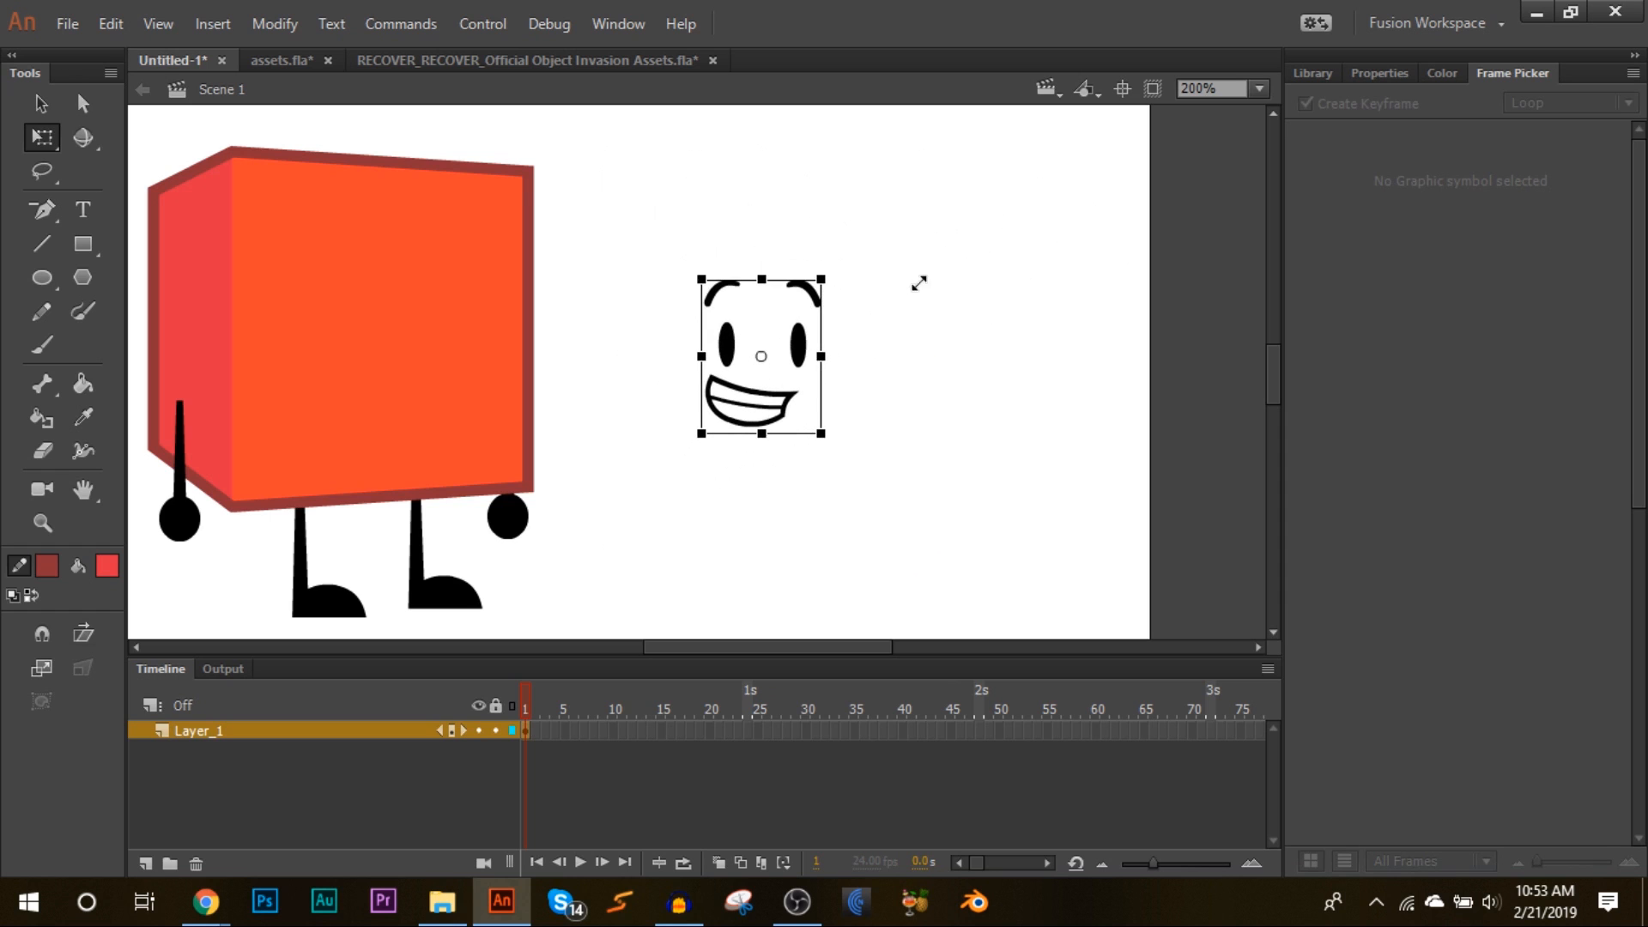
{"action": "left_click_drag", "start_coordinate": [794, 353], "coordinate": [431, 296]}
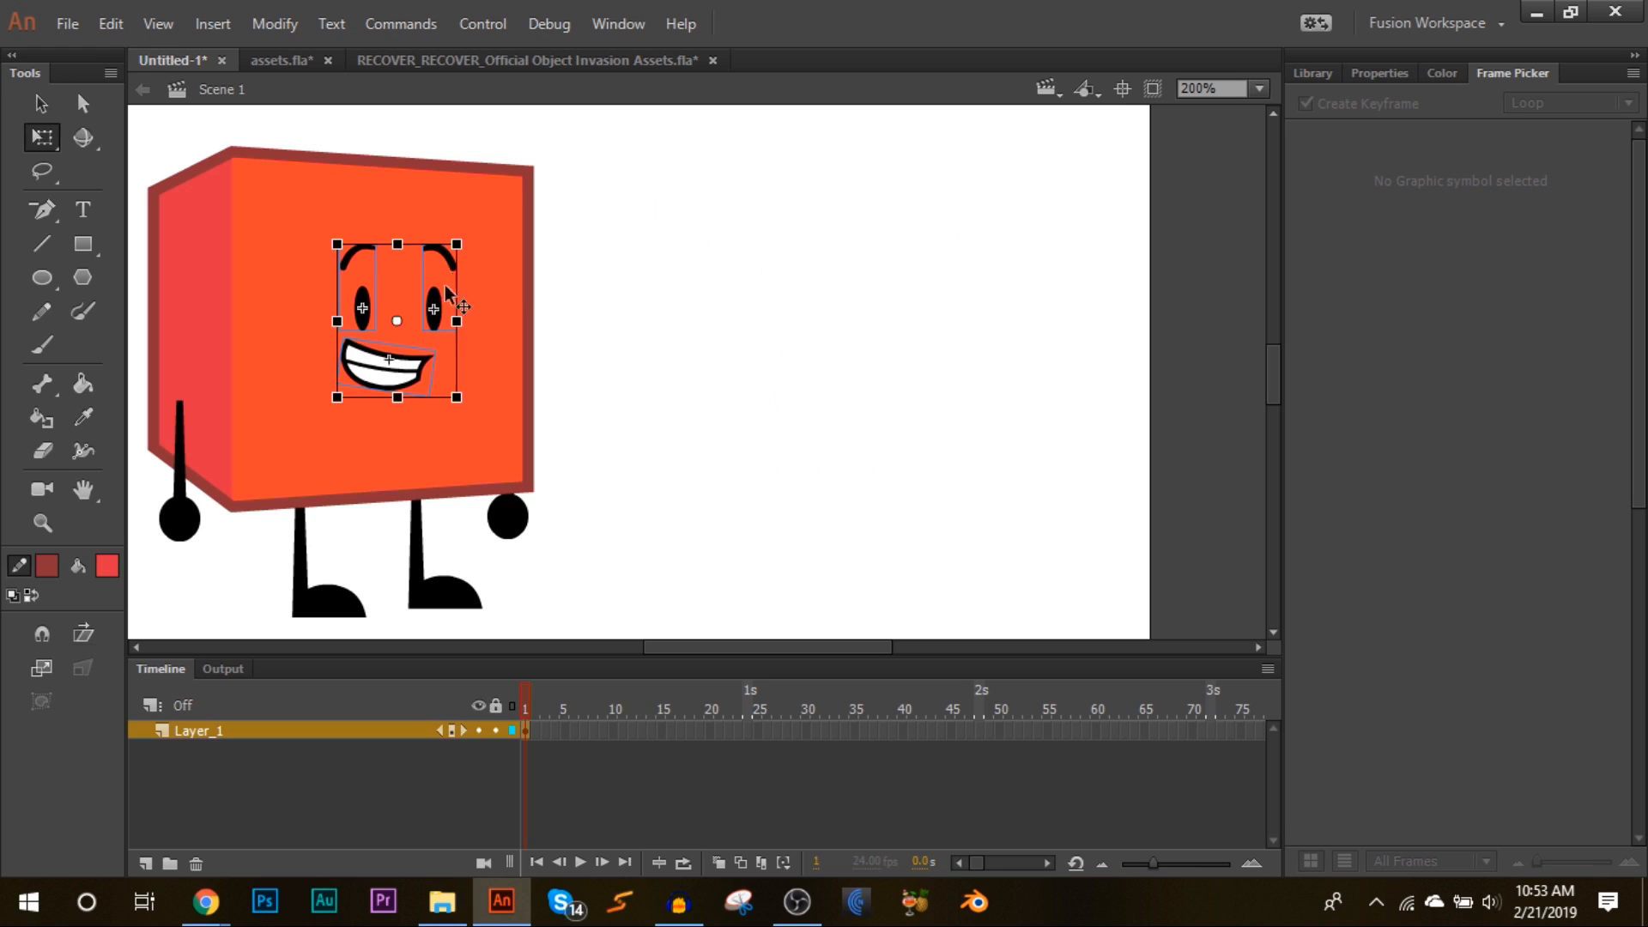
Step: Enlarge the grouped face slightly and nudge it into place on the cube's front
{"action": "left_click_drag", "start_coordinate": [461, 239], "coordinate": [481, 226]}
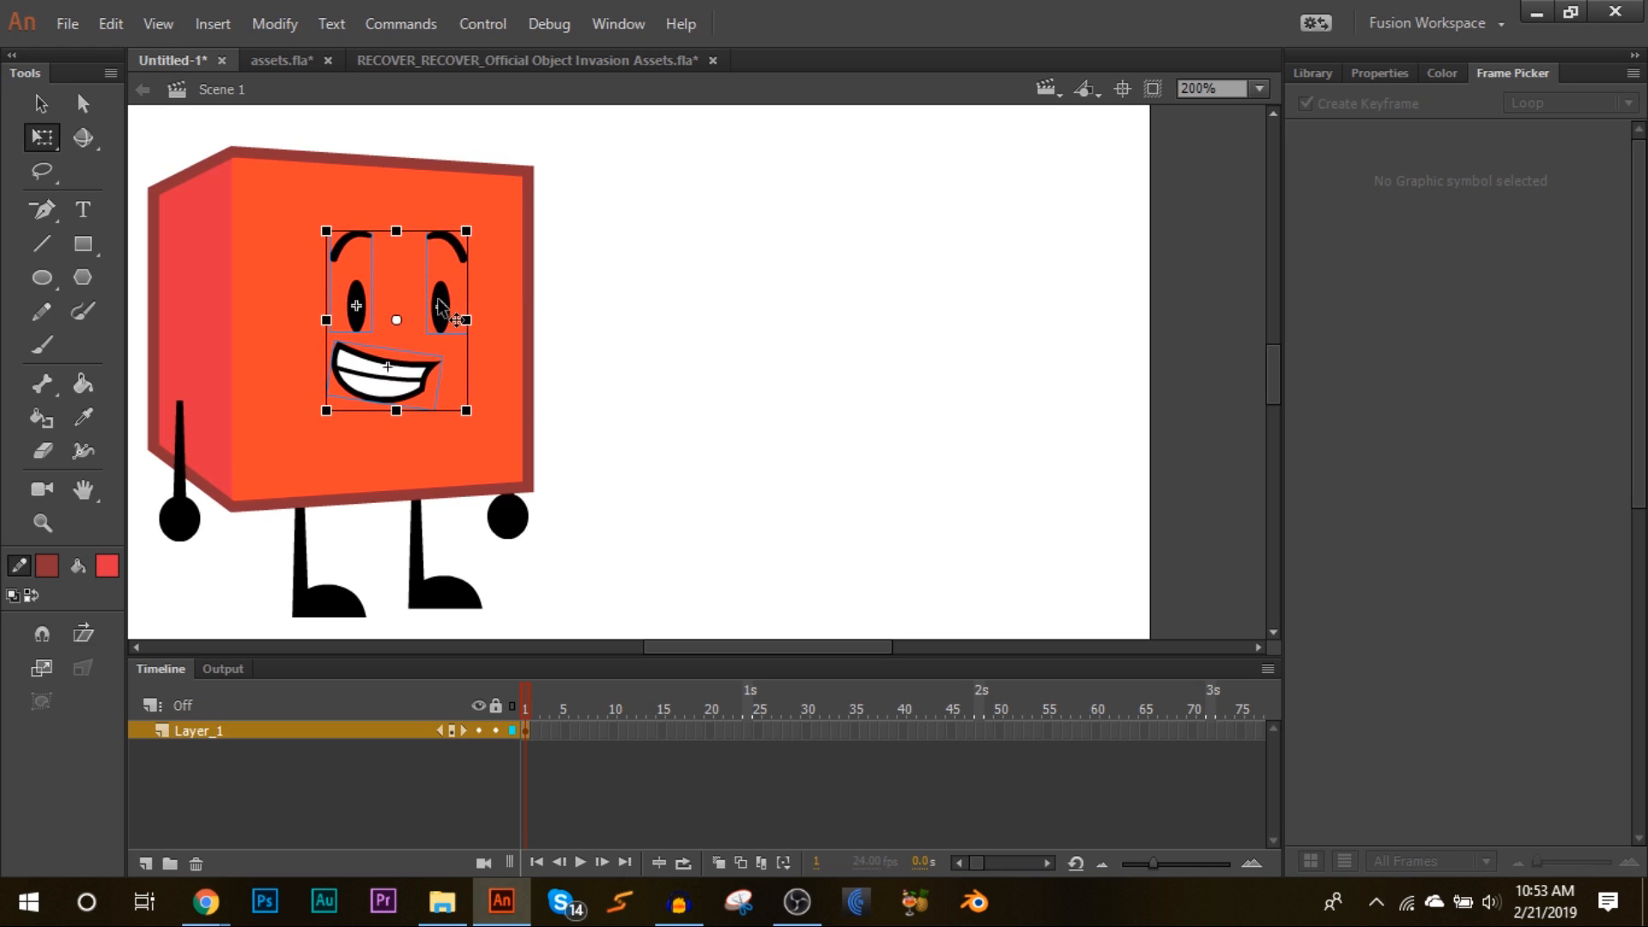
{"action": "left_click_drag", "start_coordinate": [437, 300], "coordinate": [438, 292]}
{"action": "left_click", "coordinate": [786, 301]}
{"action": "left_click", "coordinate": [362, 371]}
{"action": "left_click_drag", "start_coordinate": [324, 389], "coordinate": [370, 376]}
{"action": "left_click", "coordinate": [726, 359]}
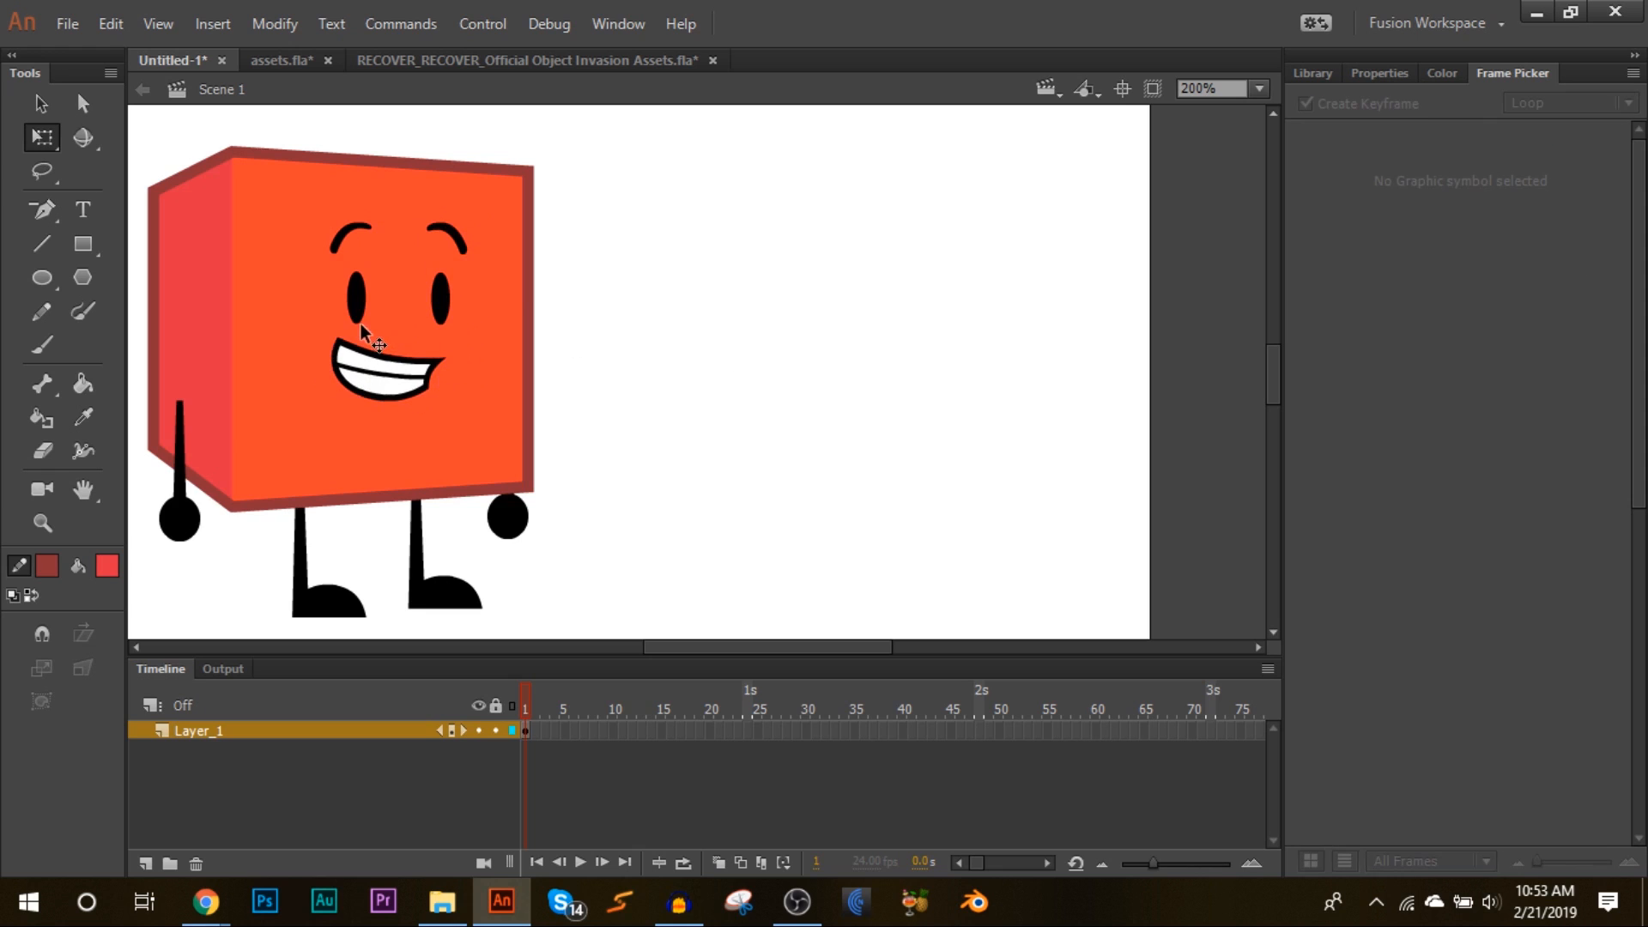
Step: Switch the left eye to a frame without an eyebrow
{"action": "left_click", "coordinate": [356, 292]}
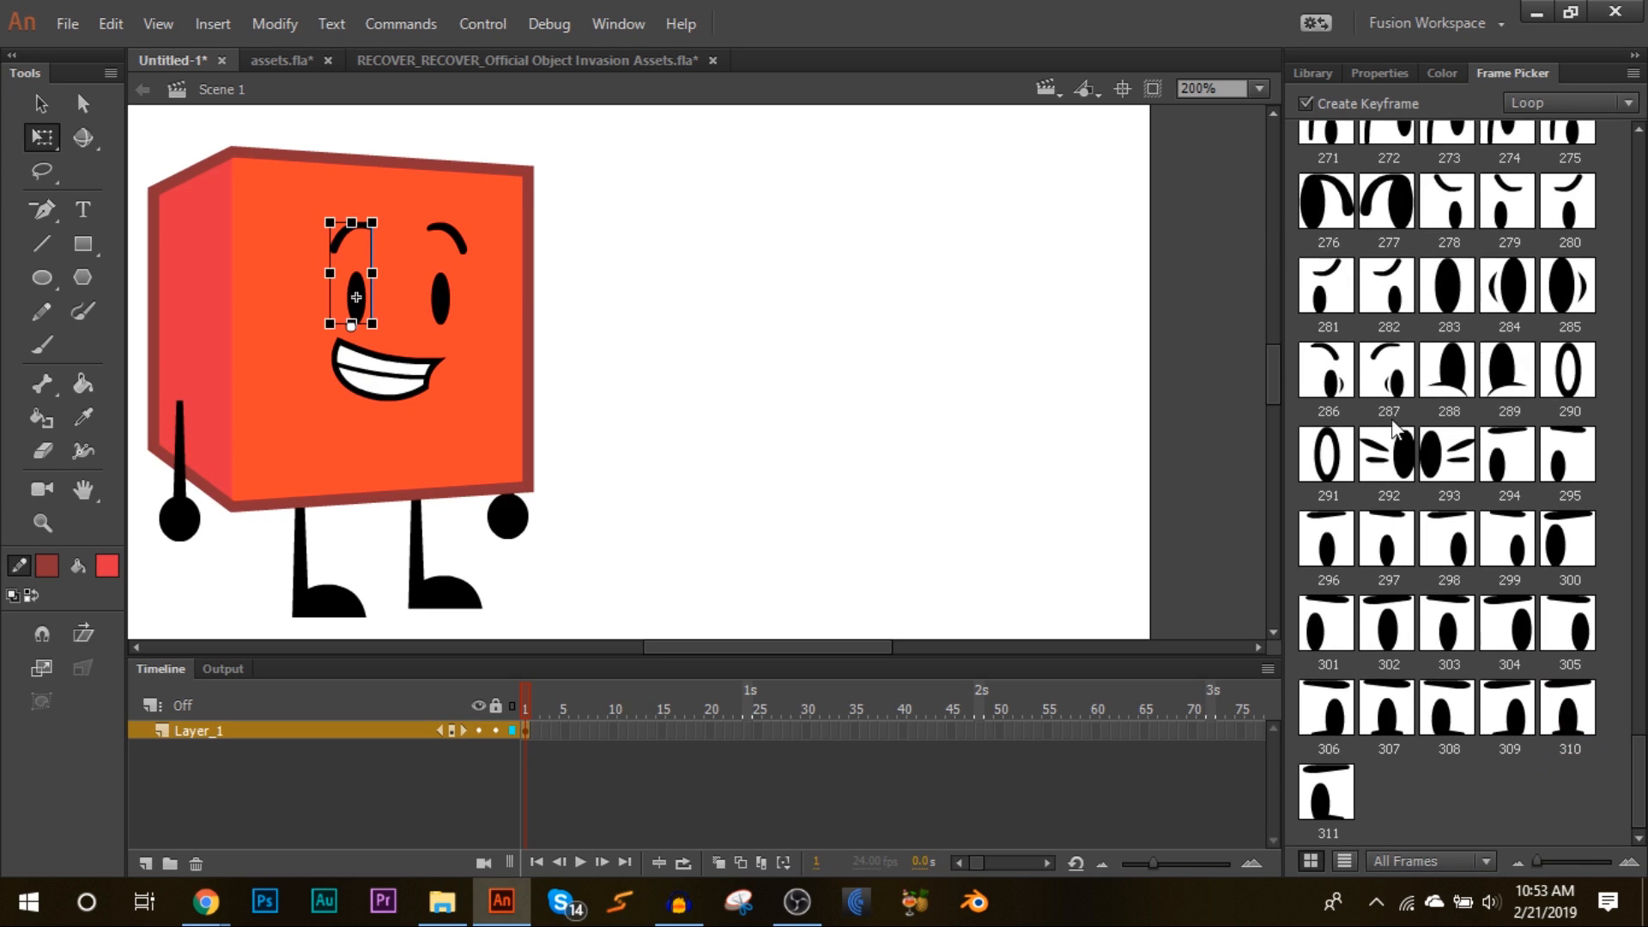
{"action": "left_click", "coordinate": [902, 275]}
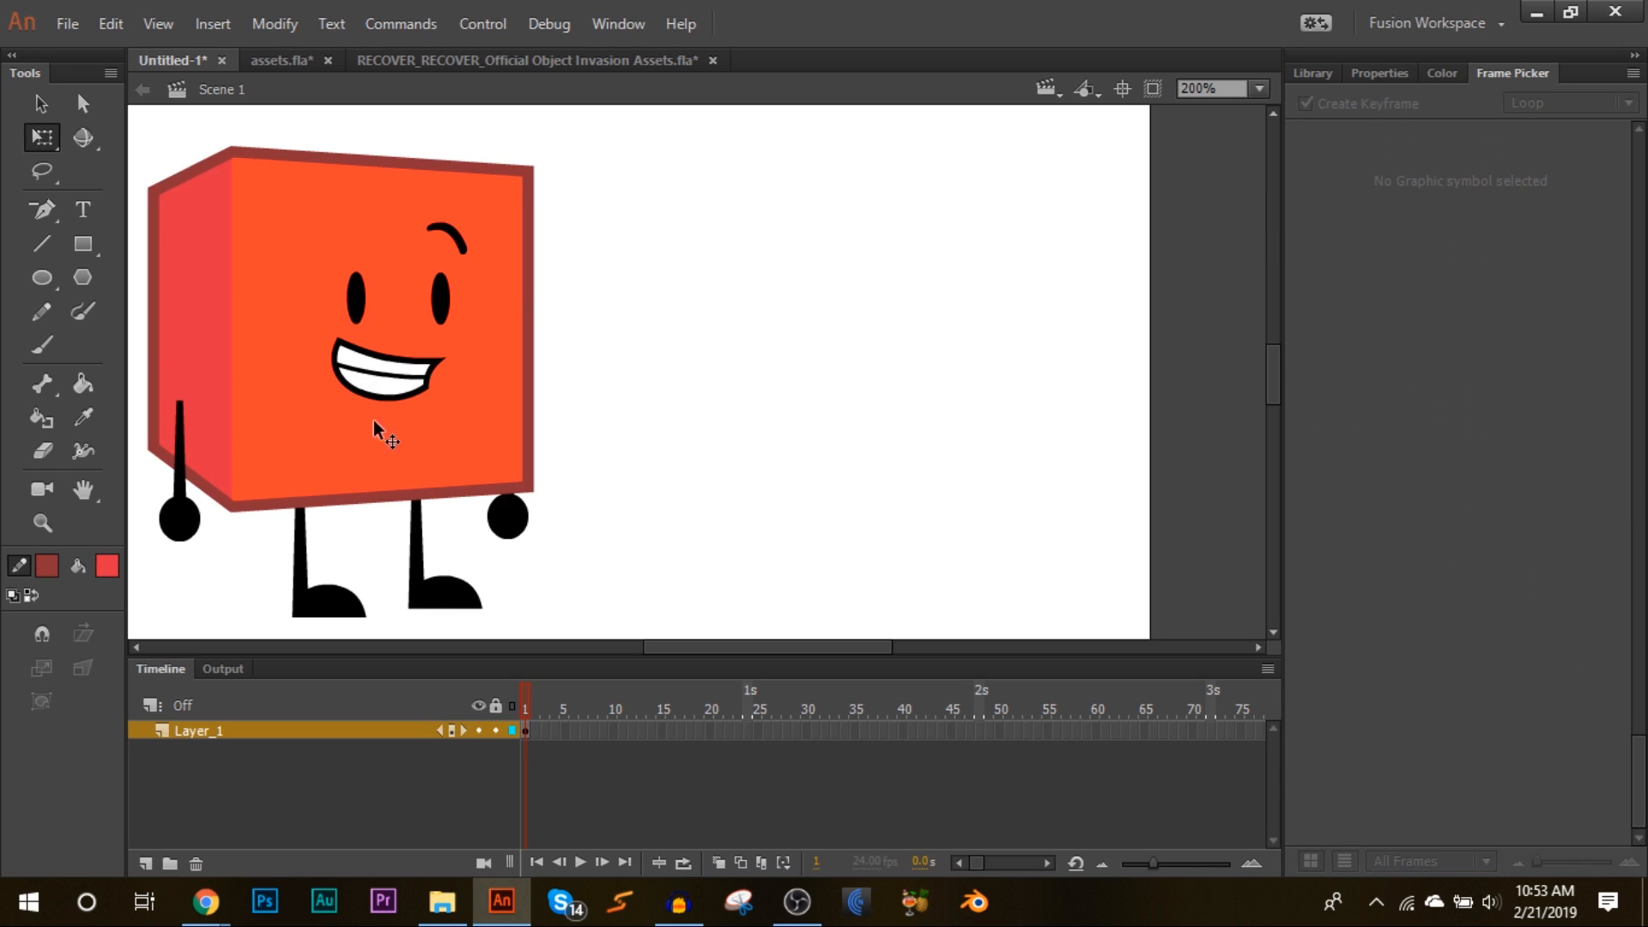
Step: Move the whole Cube boy character into the middle of the stage
{"action": "left_click_drag", "start_coordinate": [900, 301], "coordinate": [129, 640]}
{"action": "left_click_drag", "start_coordinate": [302, 320], "coordinate": [425, 333]}
{"action": "left_click", "coordinate": [953, 224]}
{"action": "left_click", "coordinate": [1259, 88]}
{"action": "left_click", "coordinate": [1251, 140]}
{"action": "left_click_drag", "start_coordinate": [521, 199], "coordinate": [886, 641]}
{"action": "left_click_drag", "start_coordinate": [867, 281], "coordinate": [785, 161]}
{"action": "left_click", "coordinate": [872, 412]}
{"action": "left_click", "coordinate": [692, 570]}
{"action": "left_click_drag", "start_coordinate": [692, 570], "coordinate": [697, 573]}
{"action": "key", "text": "ctrl+a"}
{"action": "right_click", "coordinate": [651, 162]}
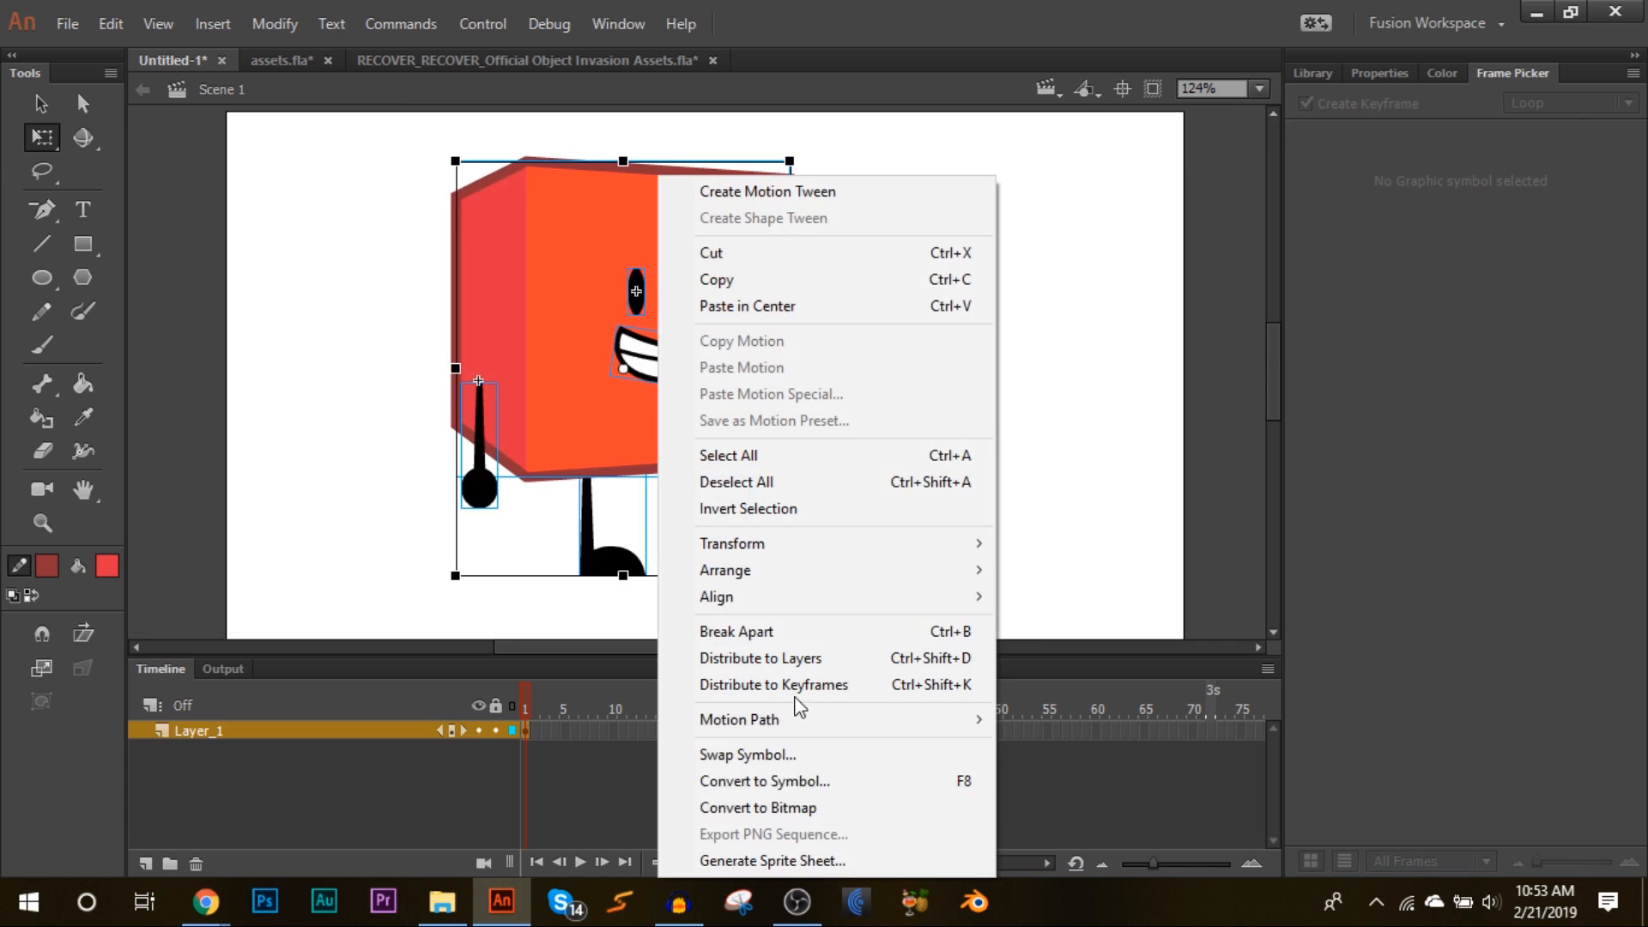
{"action": "left_click", "coordinate": [812, 781]}
{"action": "left_click", "coordinate": [686, 148]}
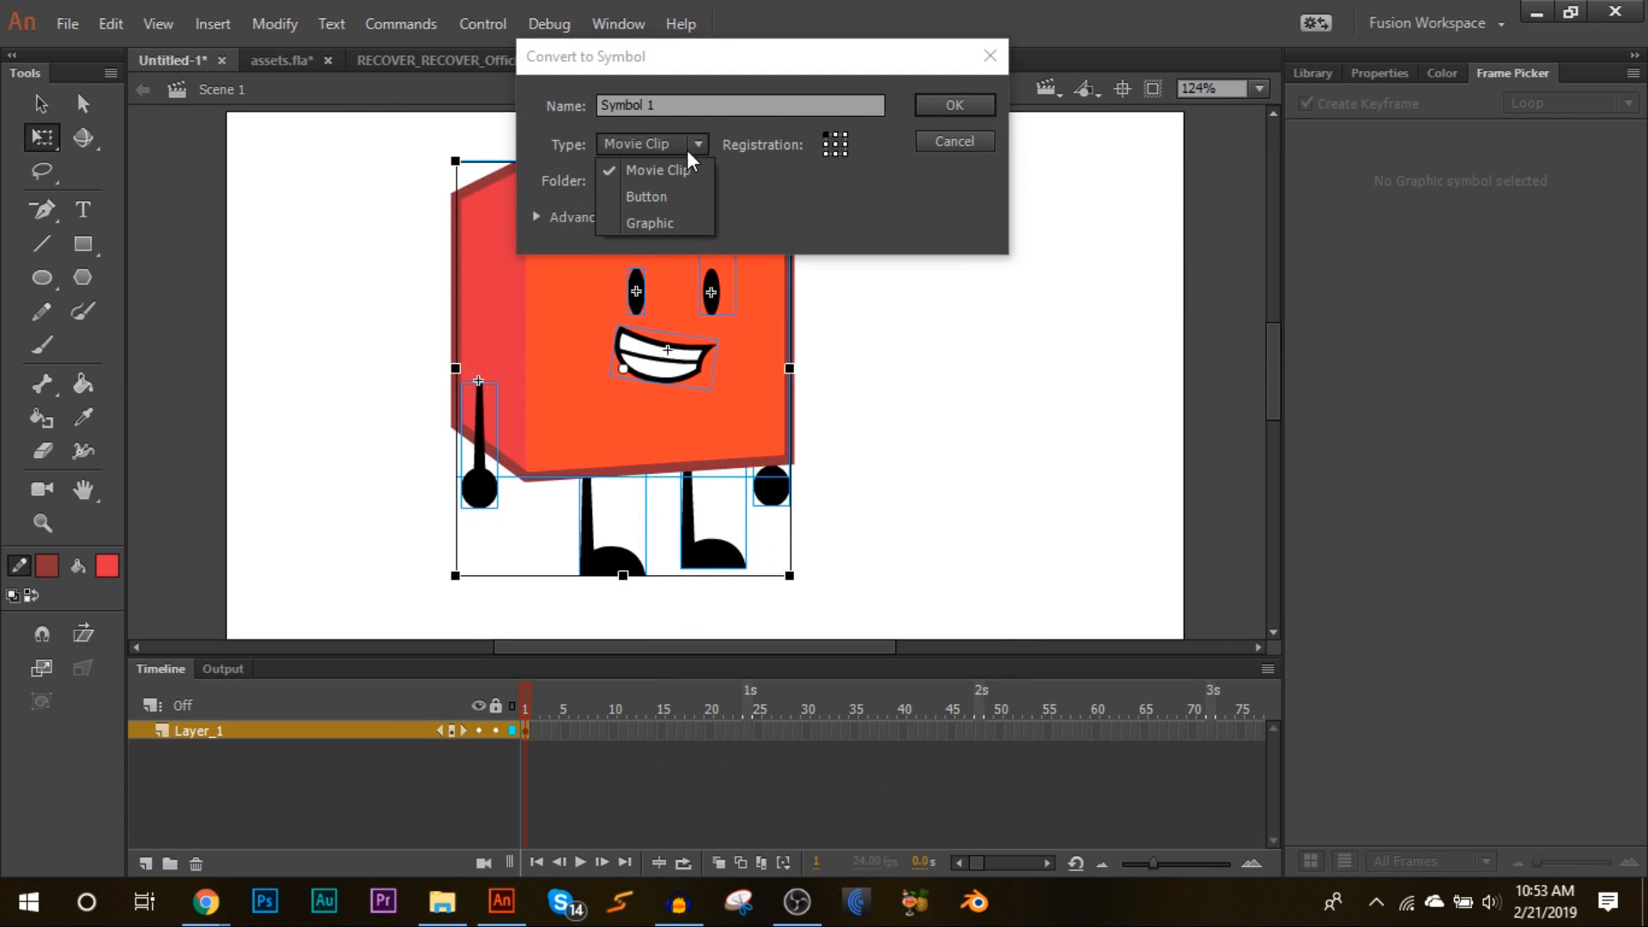
{"action": "key", "text": "Escape"}
{"action": "key", "text": "Escape"}
Step: Convert the whole character into a Graphic symbol named Cube idle
{"action": "right_click", "coordinate": [515, 822]}
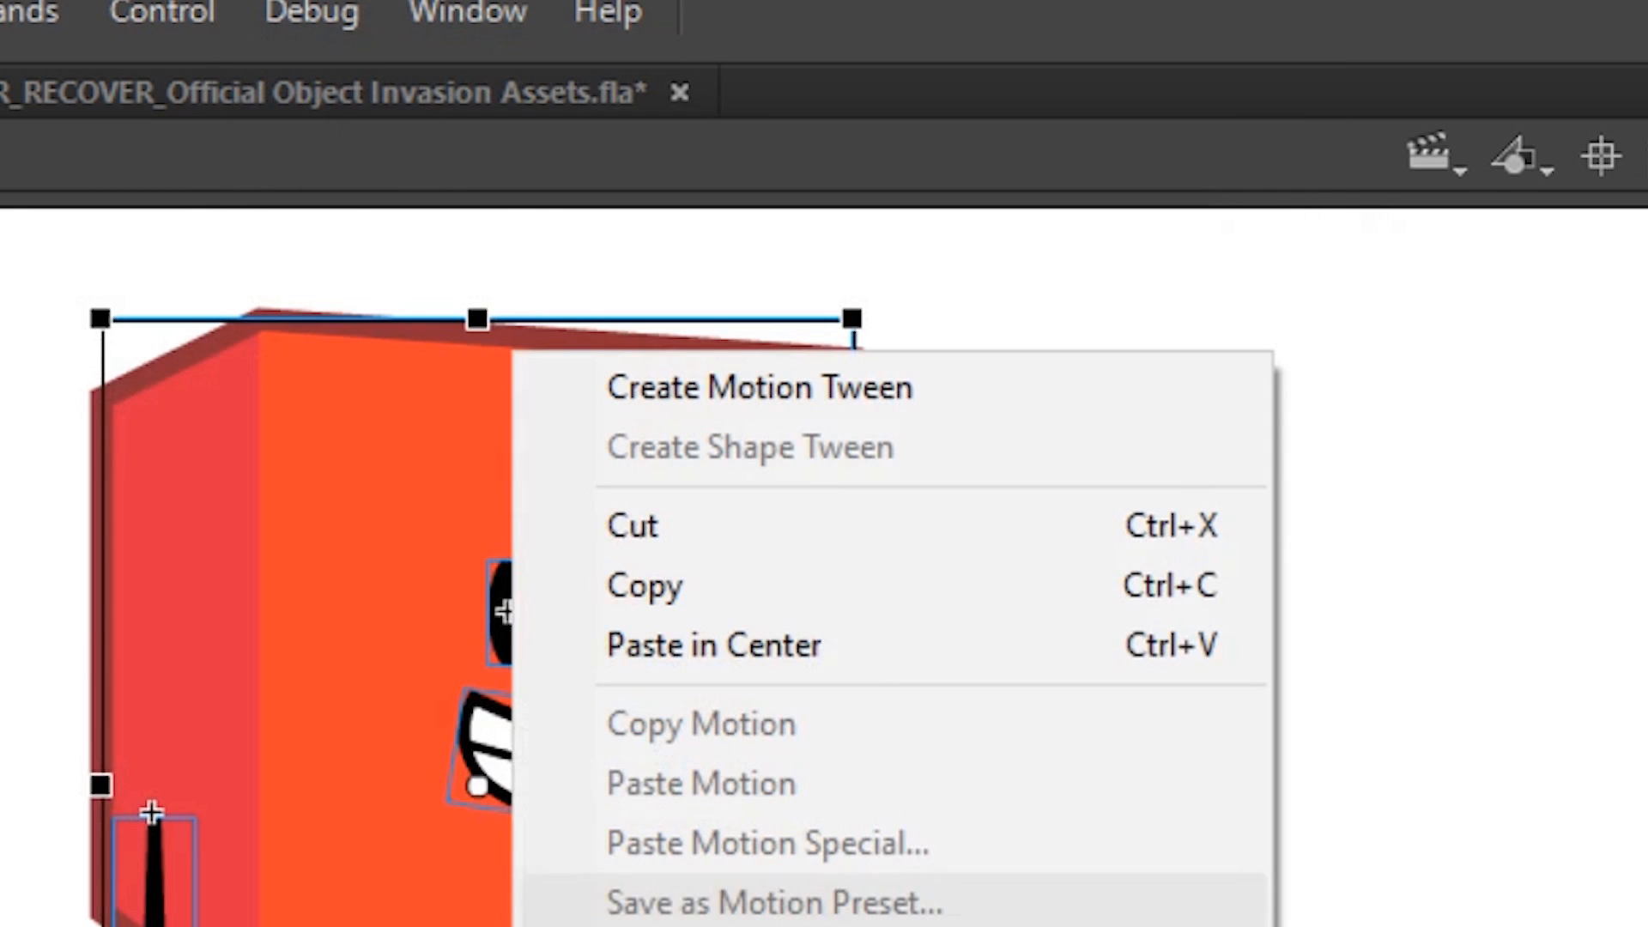
{"action": "left_click", "coordinate": [686, 923]}
{"action": "left_click", "coordinate": [526, 280]}
{"action": "left_click", "coordinate": [538, 478]}
{"action": "left_click_drag", "start_coordinate": [601, 182], "coordinate": [294, 210]}
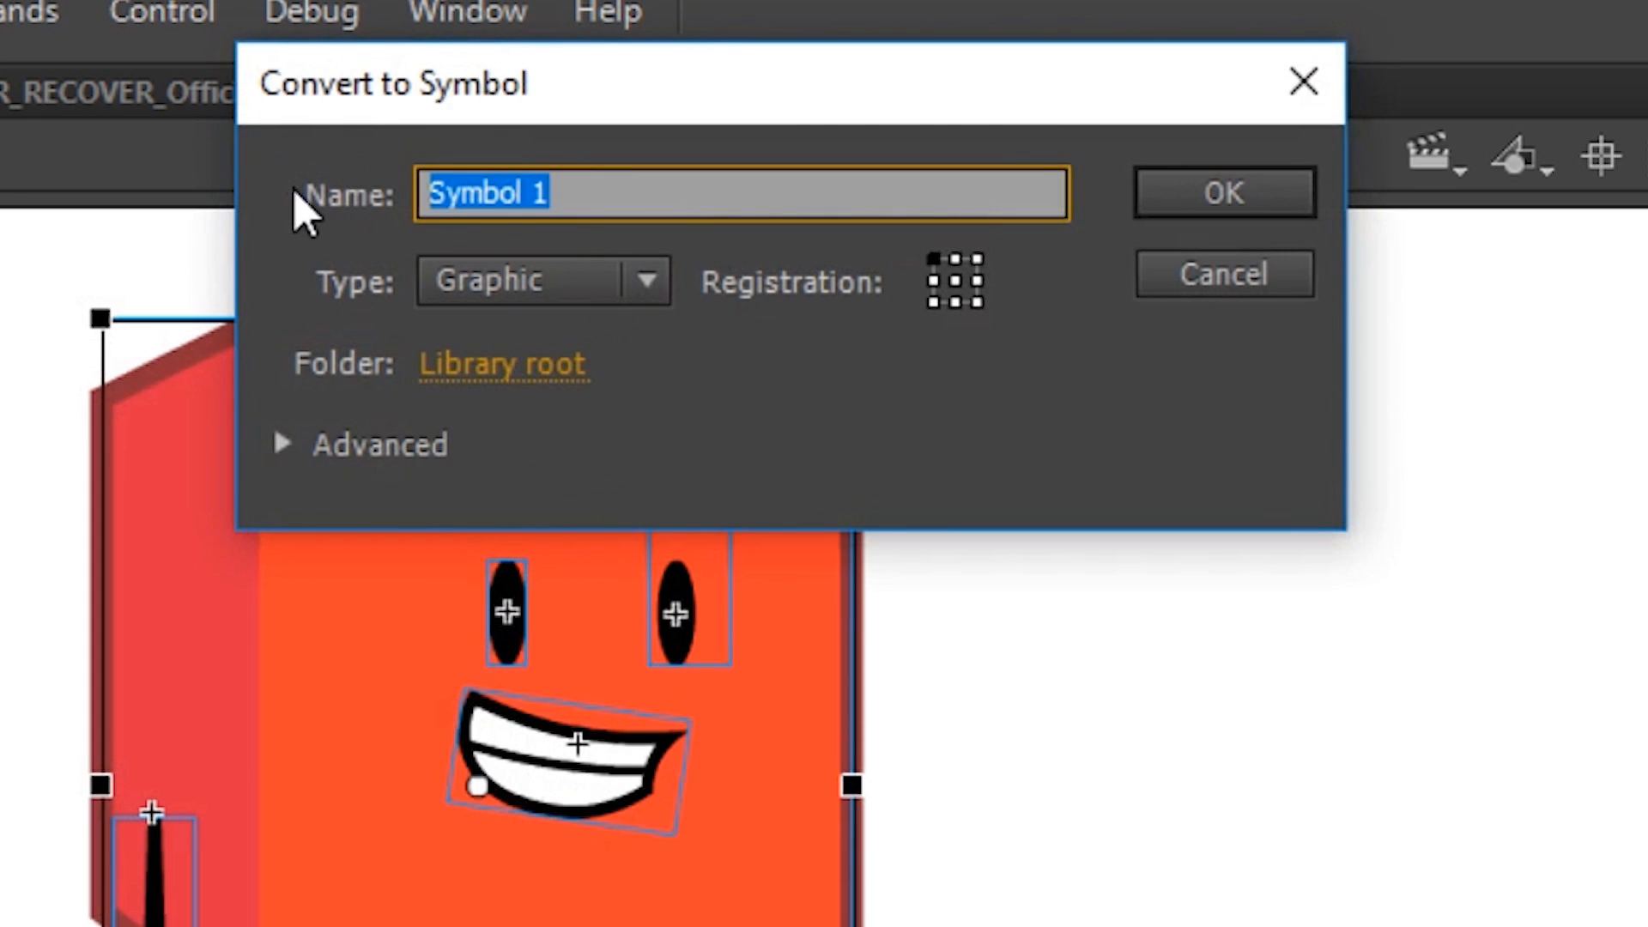
{"action": "type", "text": "Cube idle"}
{"action": "key", "text": "Return"}
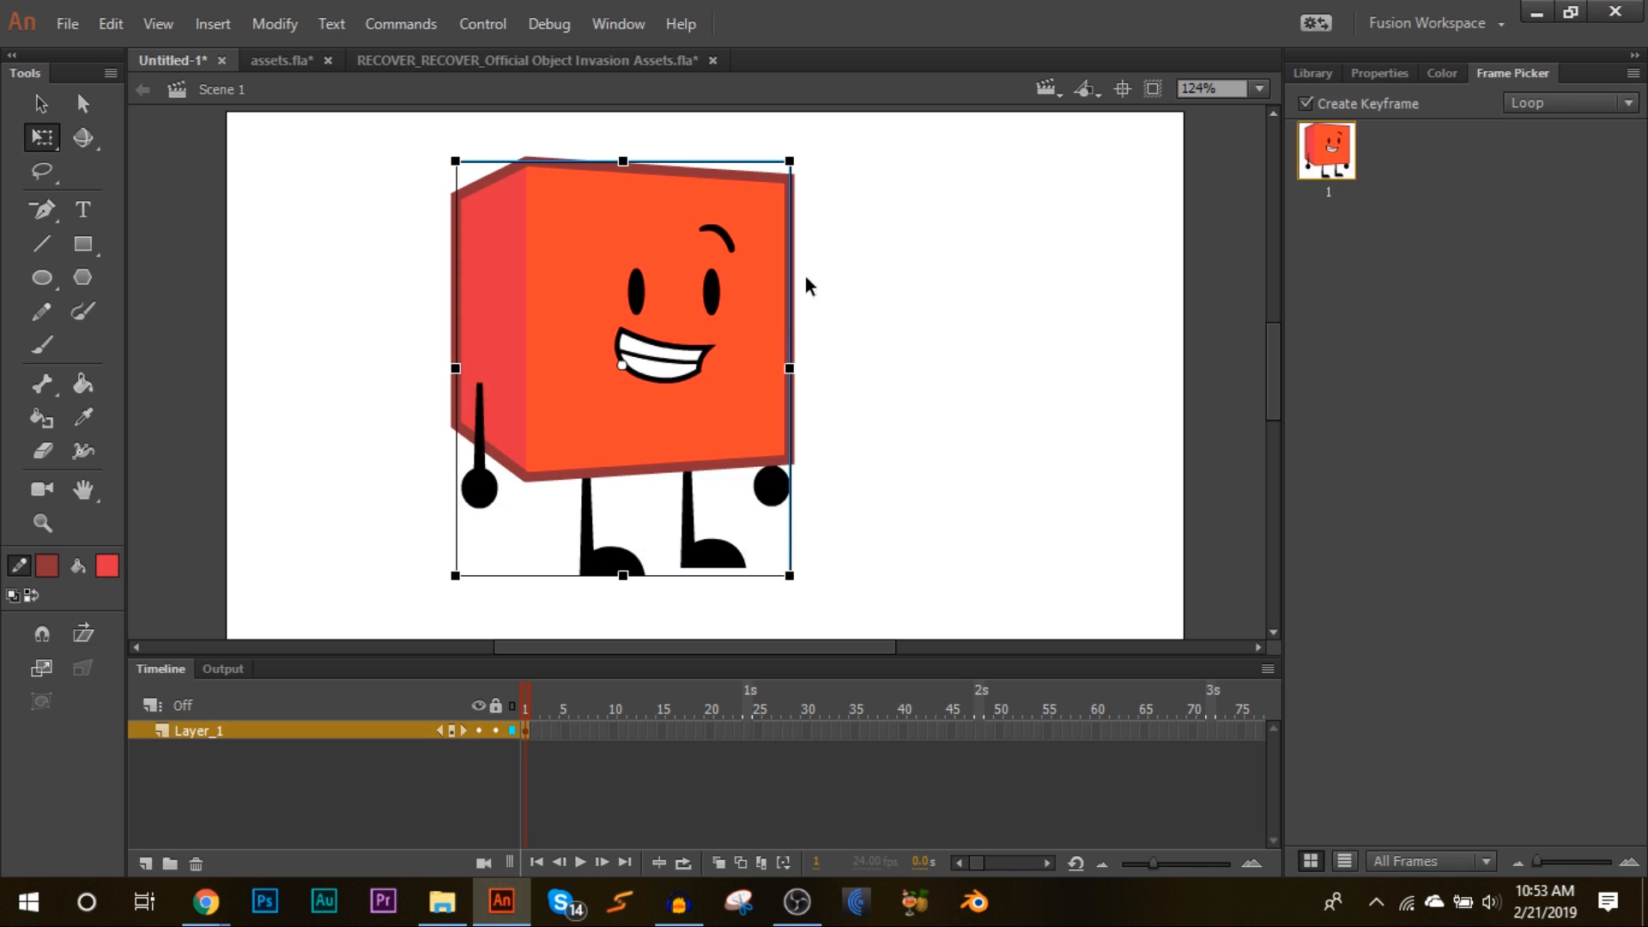
Step: Enter the Cube idle symbol and distribute its parts to separate layers
{"action": "left_click", "coordinate": [1405, 75]}
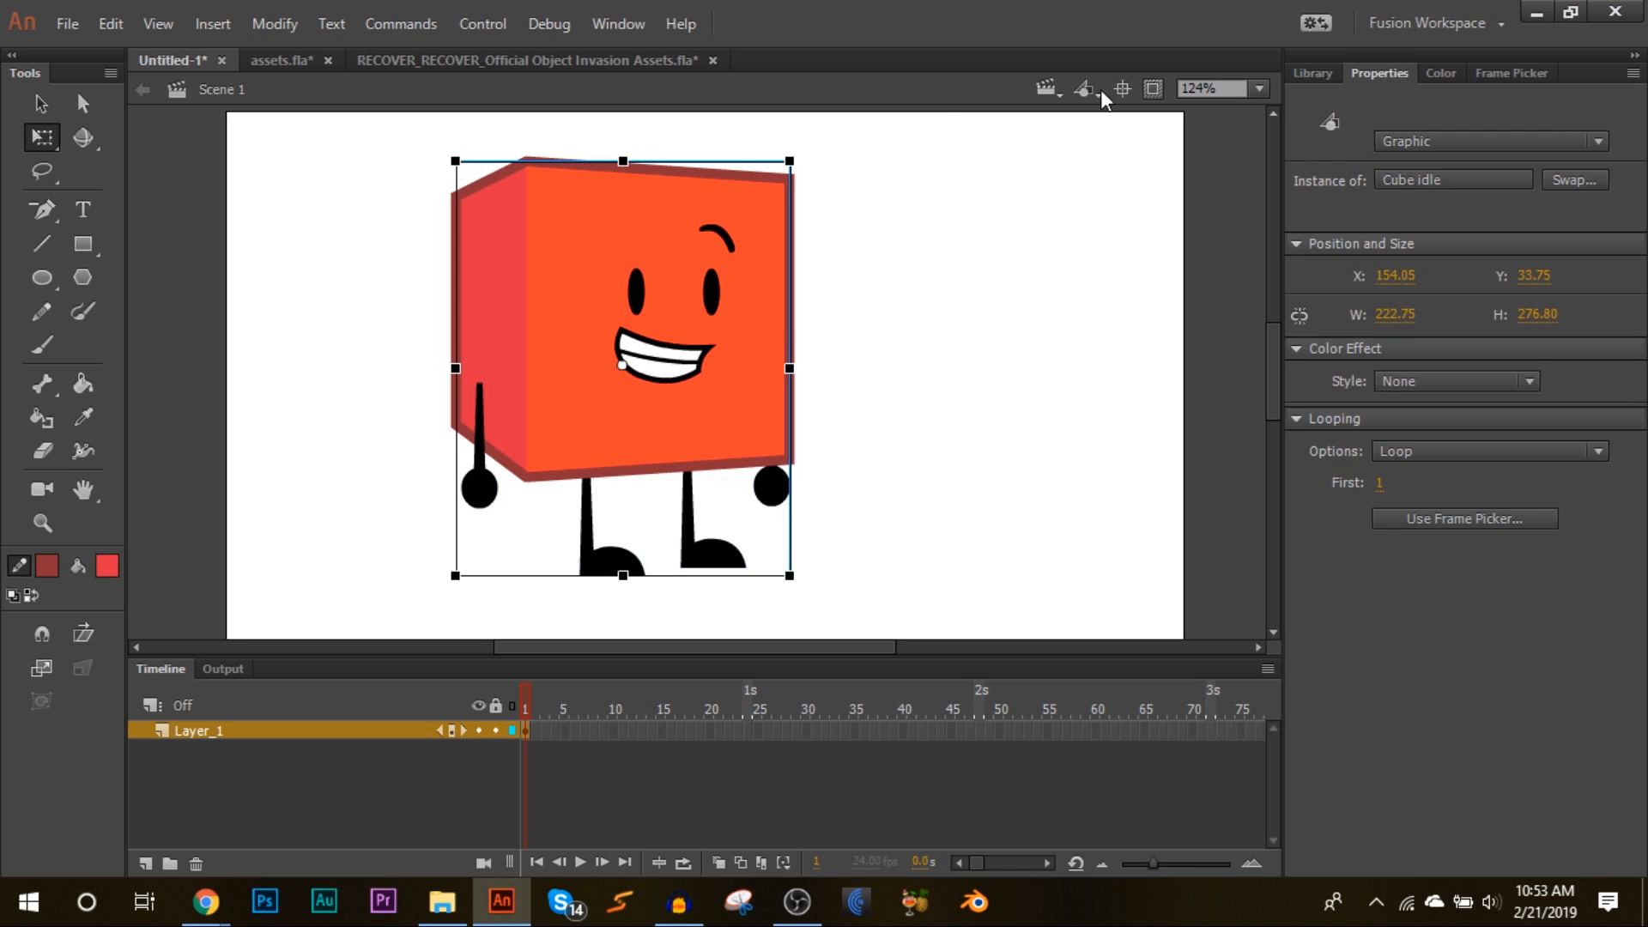
{"action": "double_click", "coordinate": [669, 224]}
{"action": "right_click", "coordinate": [669, 227]}
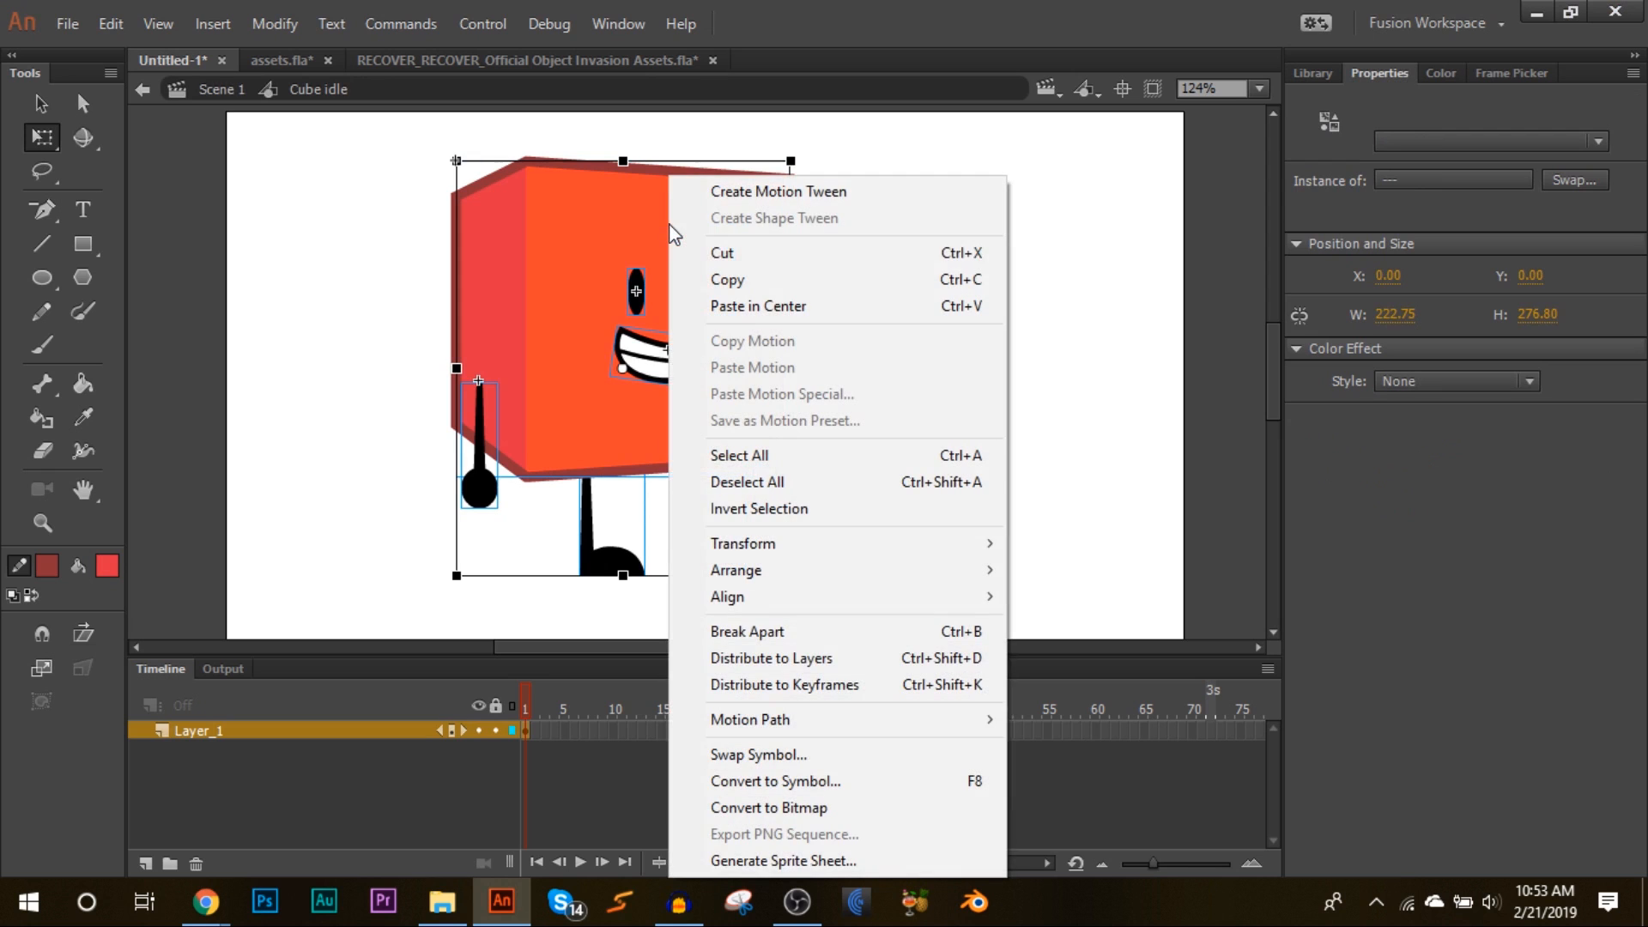
{"action": "left_click", "coordinate": [942, 658]}
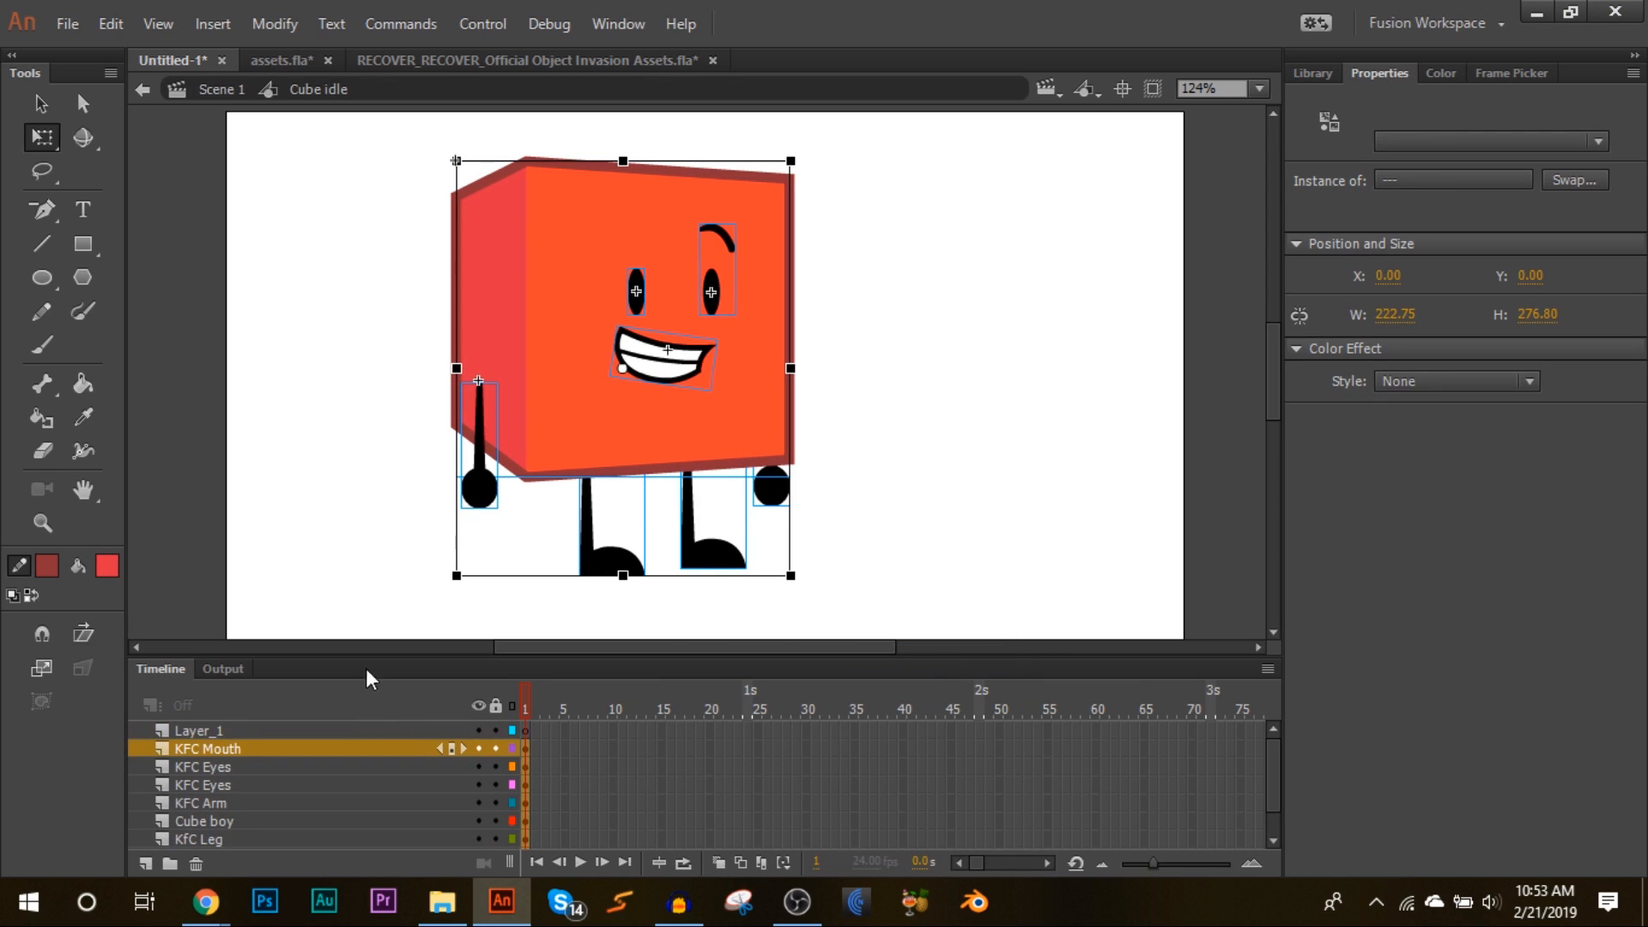
Step: Delete the empty Layer_1 and move the bottom KFC Arm layer above the two leg layers
{"action": "left_click_drag", "start_coordinate": [371, 616], "coordinate": [371, 570]}
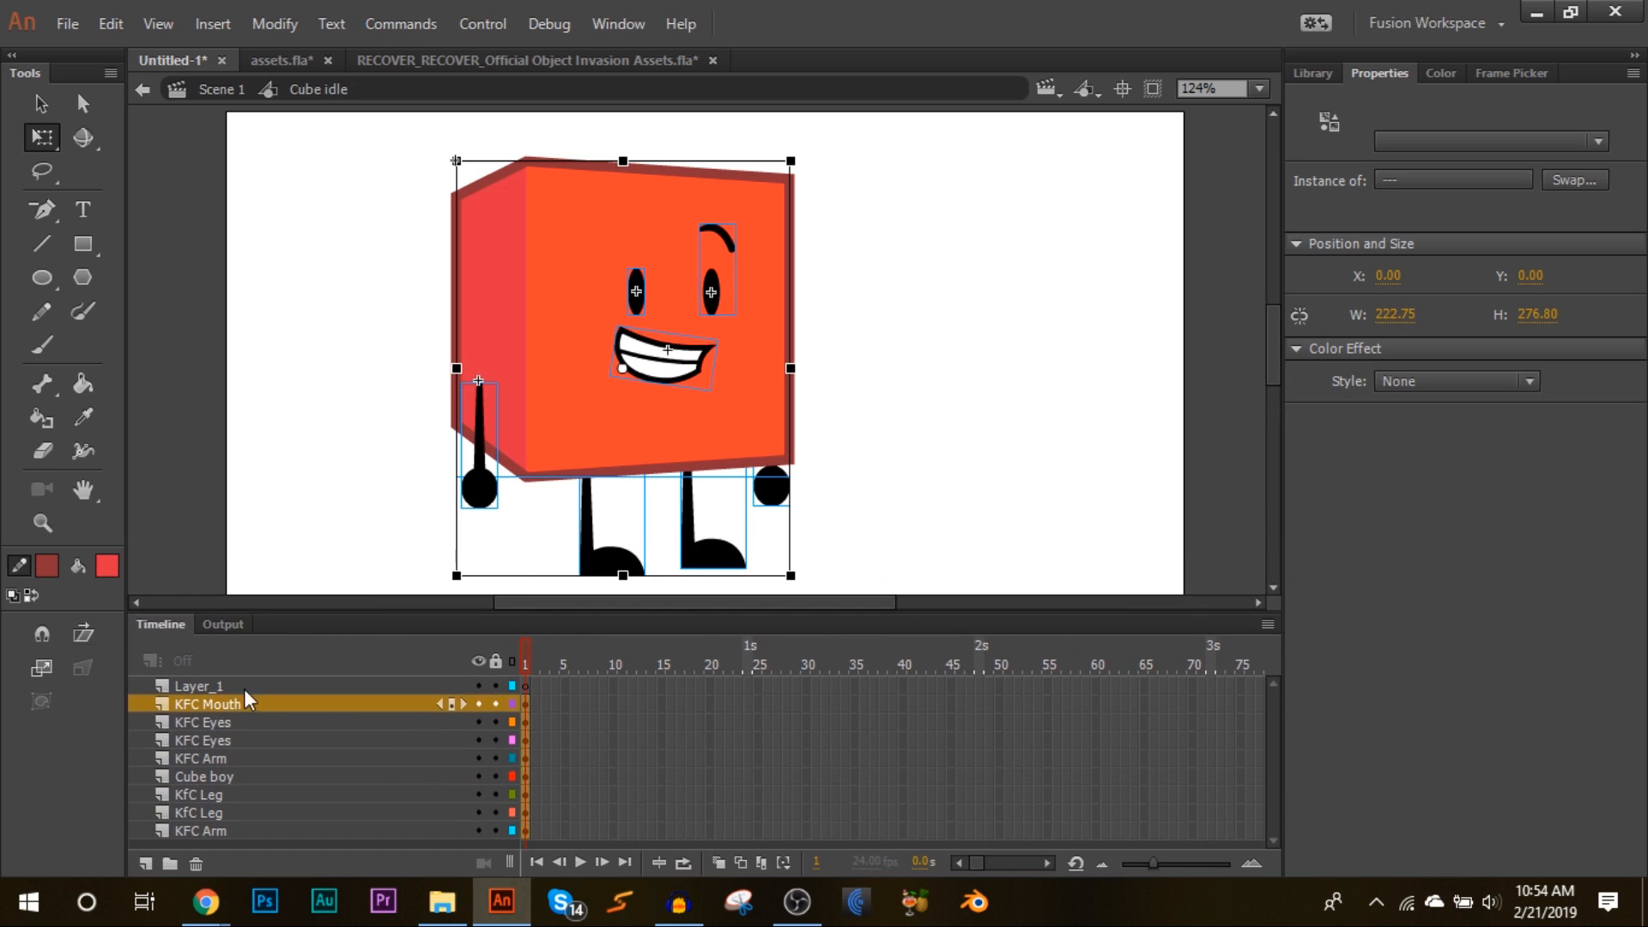
{"action": "right_click", "coordinate": [243, 689]}
{"action": "left_click", "coordinate": [360, 221]}
{"action": "left_click_drag", "start_coordinate": [182, 828], "coordinate": [201, 776]}
{"action": "left_click", "coordinate": [216, 431]}
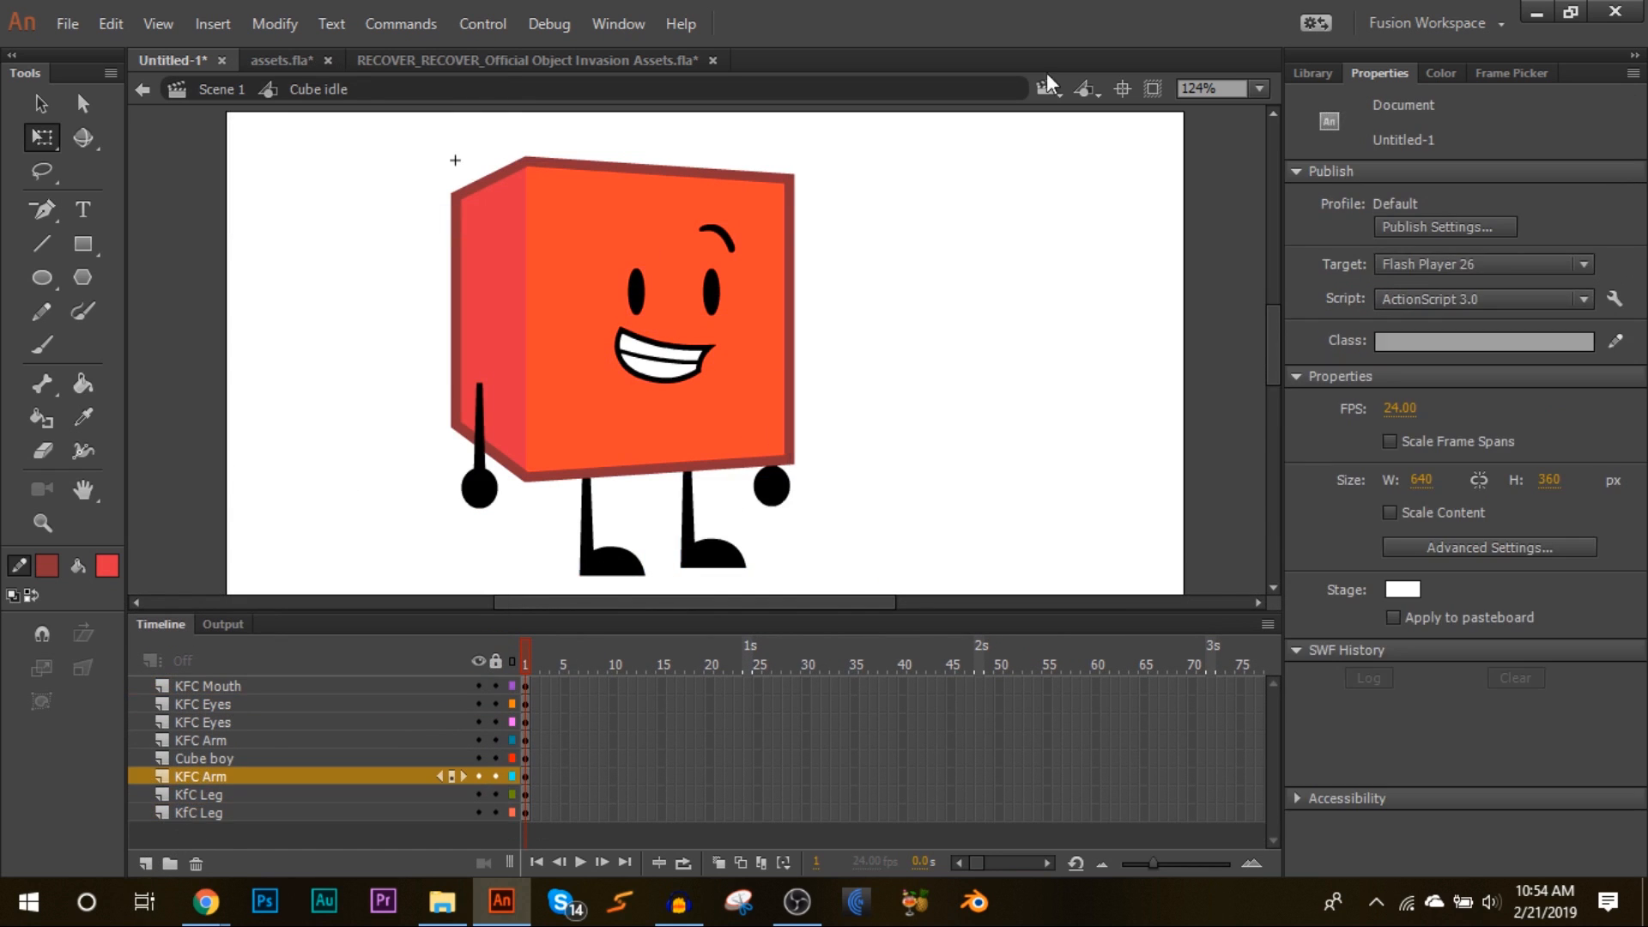
Step: Inside Cube idle, tilt and reshape the front arm slightly against the cube's side
{"action": "left_click", "coordinate": [1258, 89]}
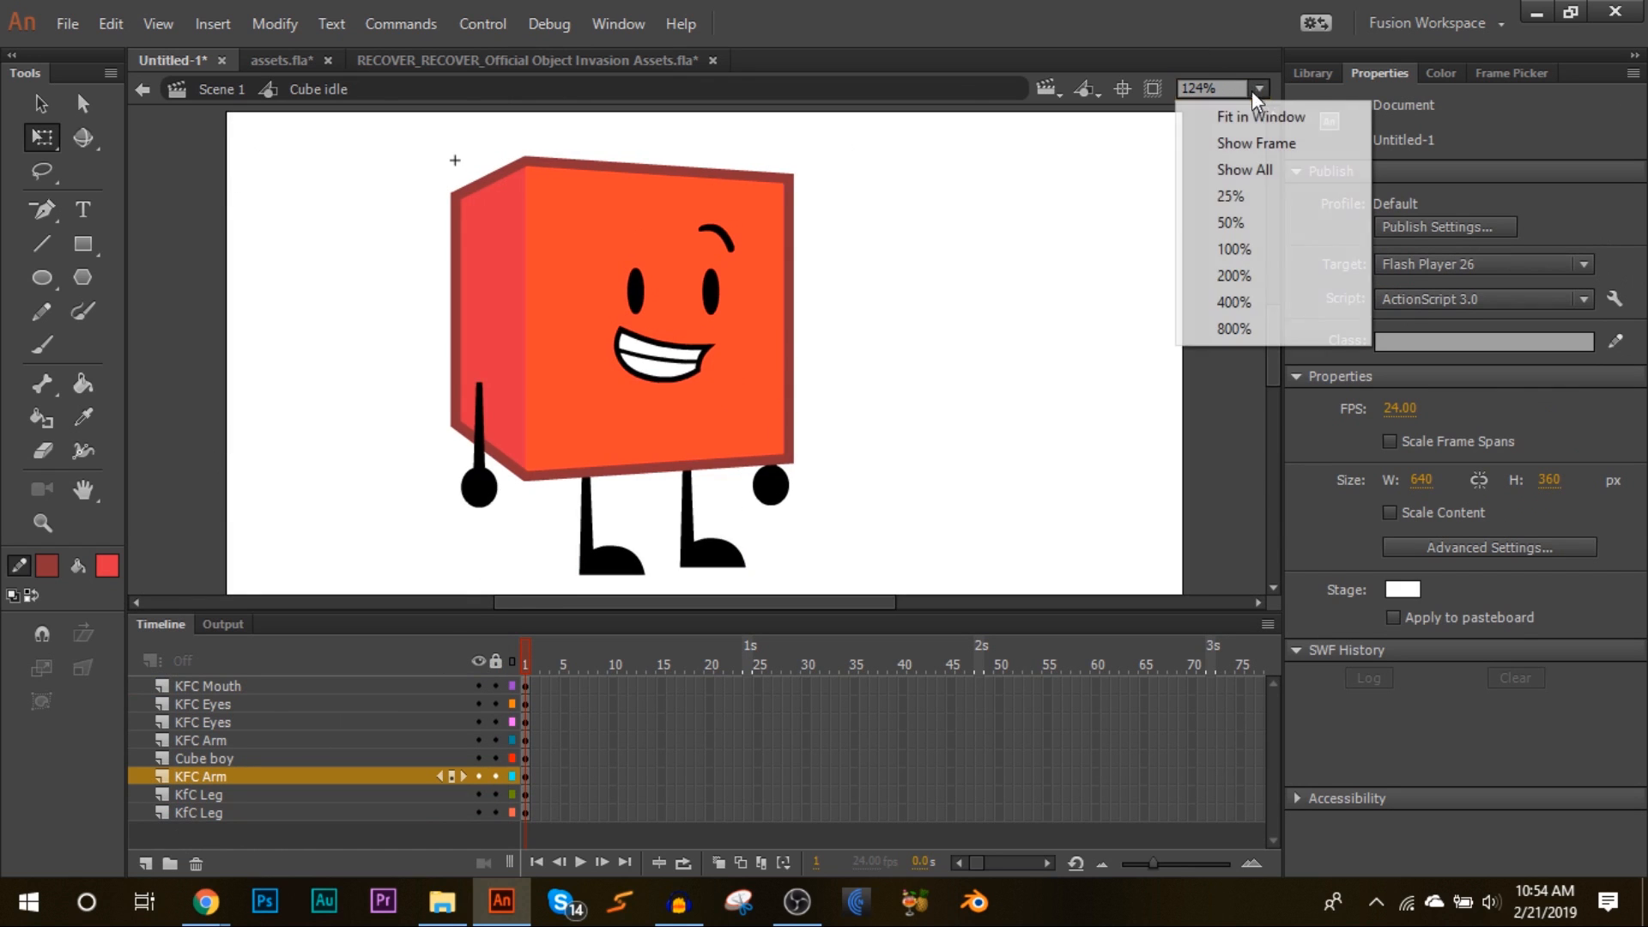
{"action": "left_click", "coordinate": [1227, 139]}
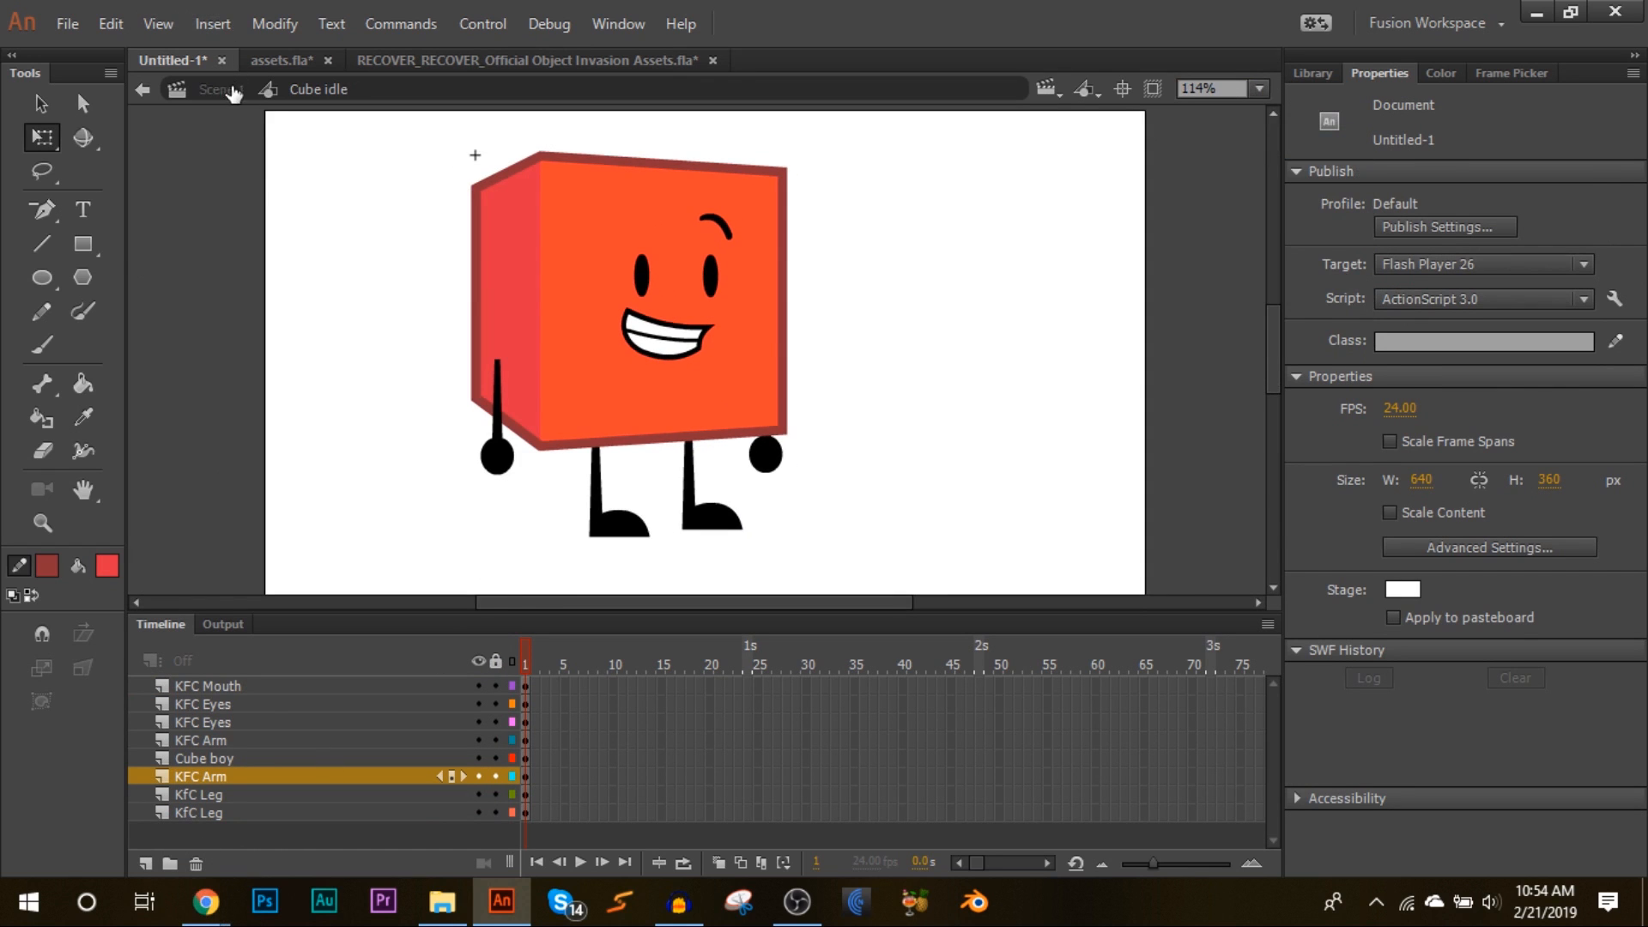
{"action": "left_click", "coordinate": [233, 89]}
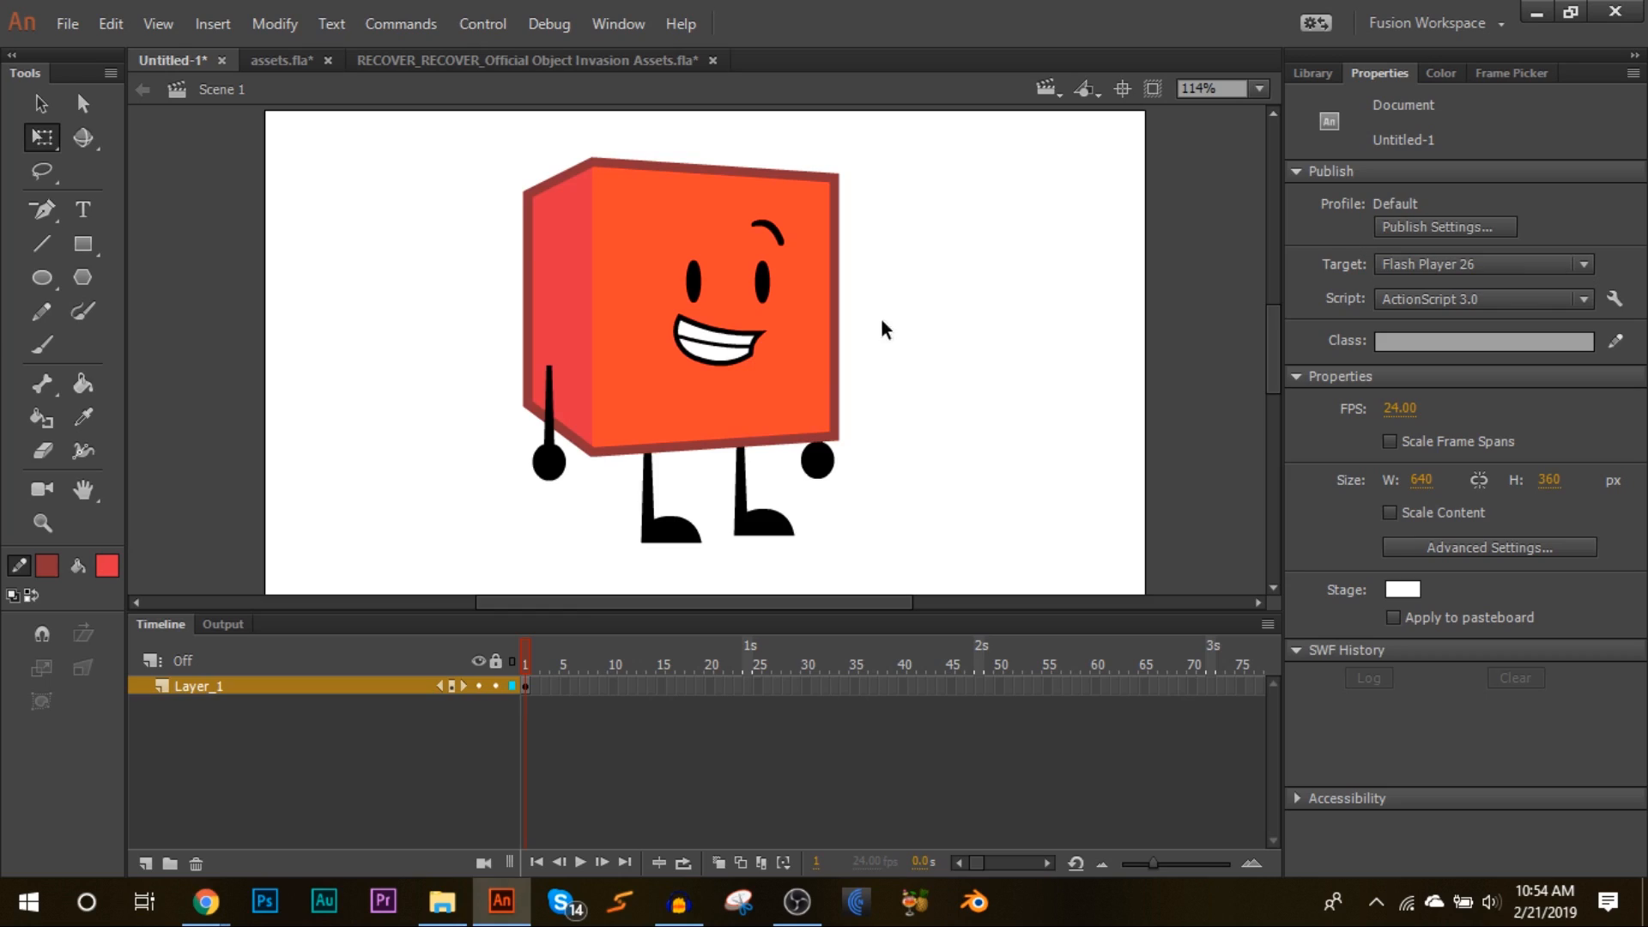
{"action": "double_click", "coordinate": [743, 373]}
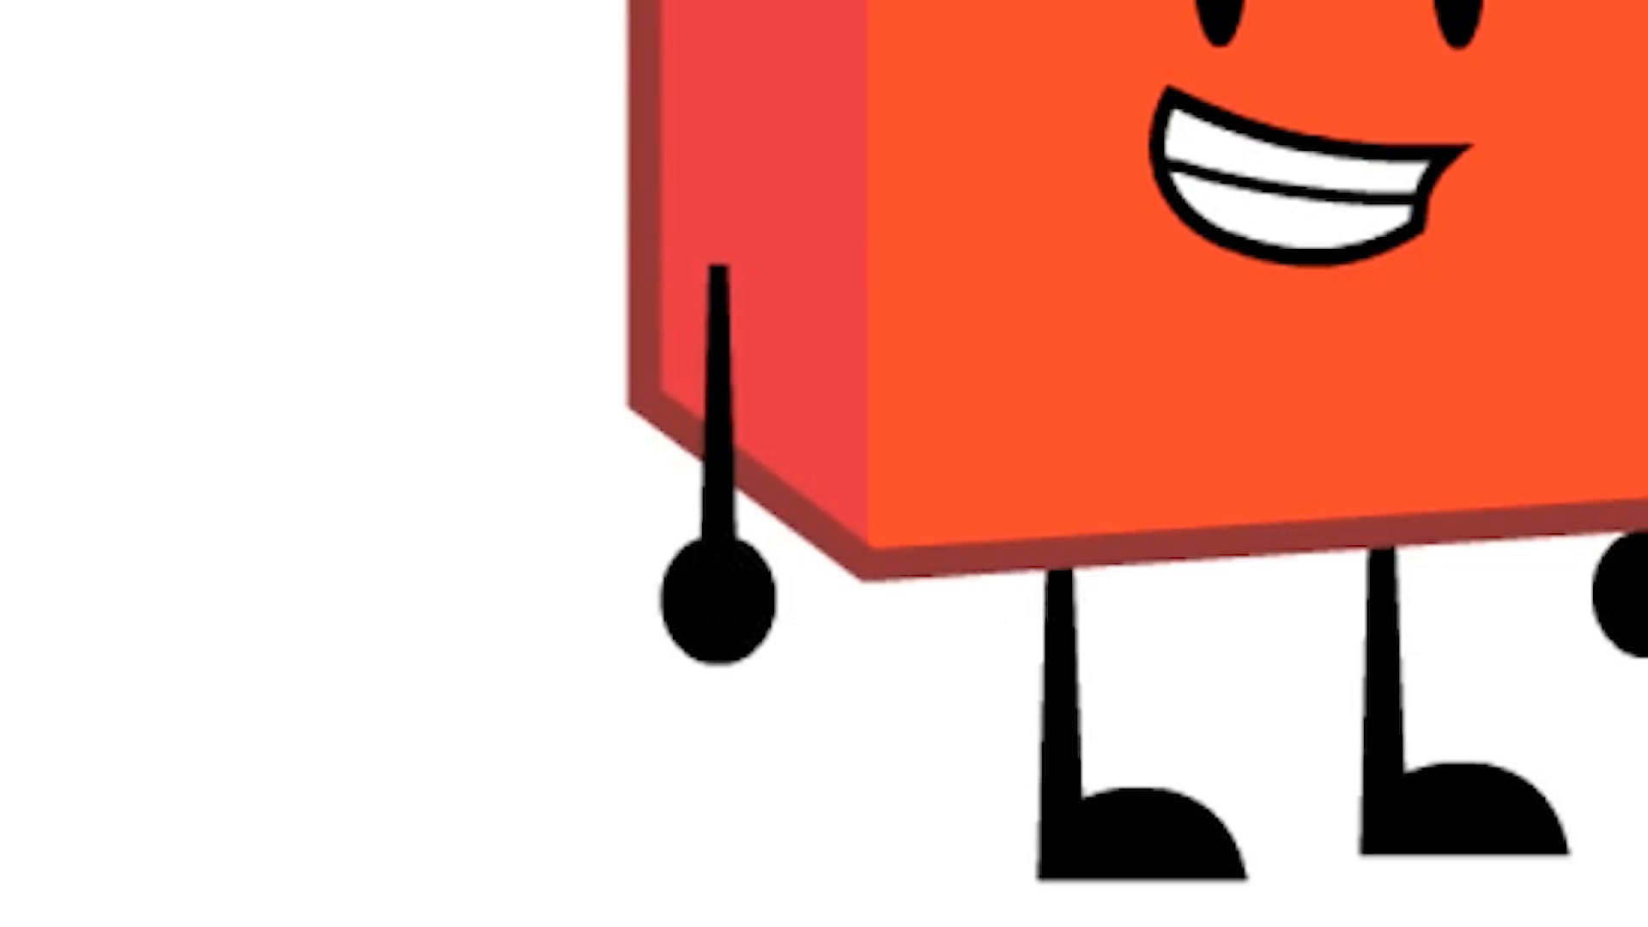
{"action": "left_click", "coordinate": [551, 369]}
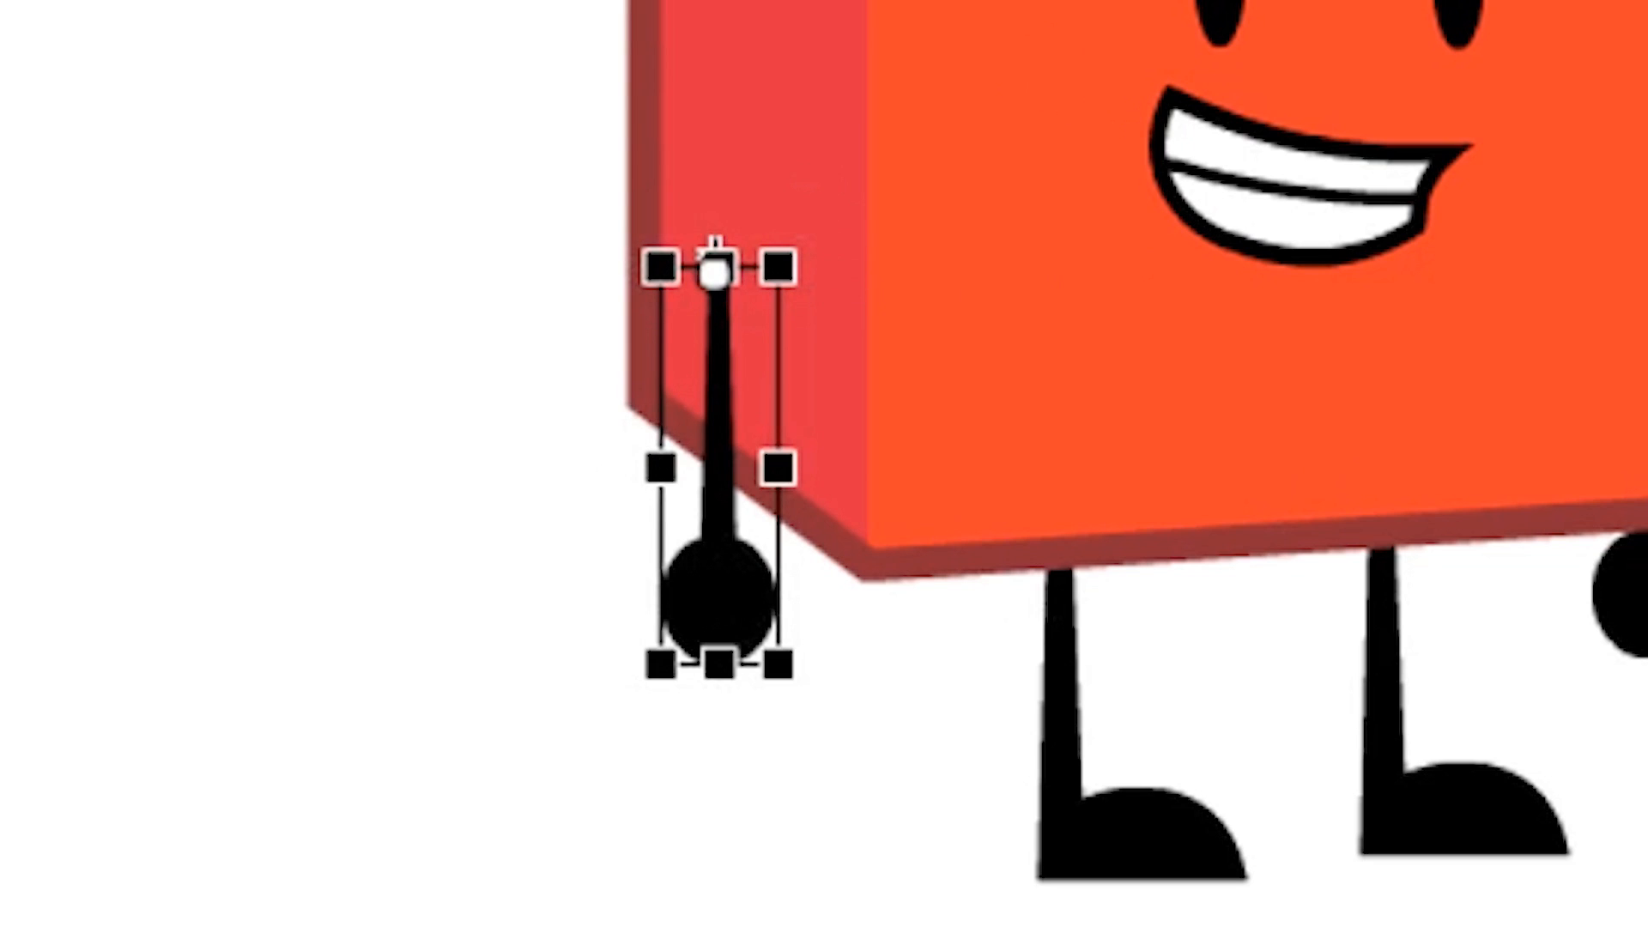
{"action": "left_click", "coordinate": [1258, 88]}
{"action": "left_click", "coordinate": [1229, 275]}
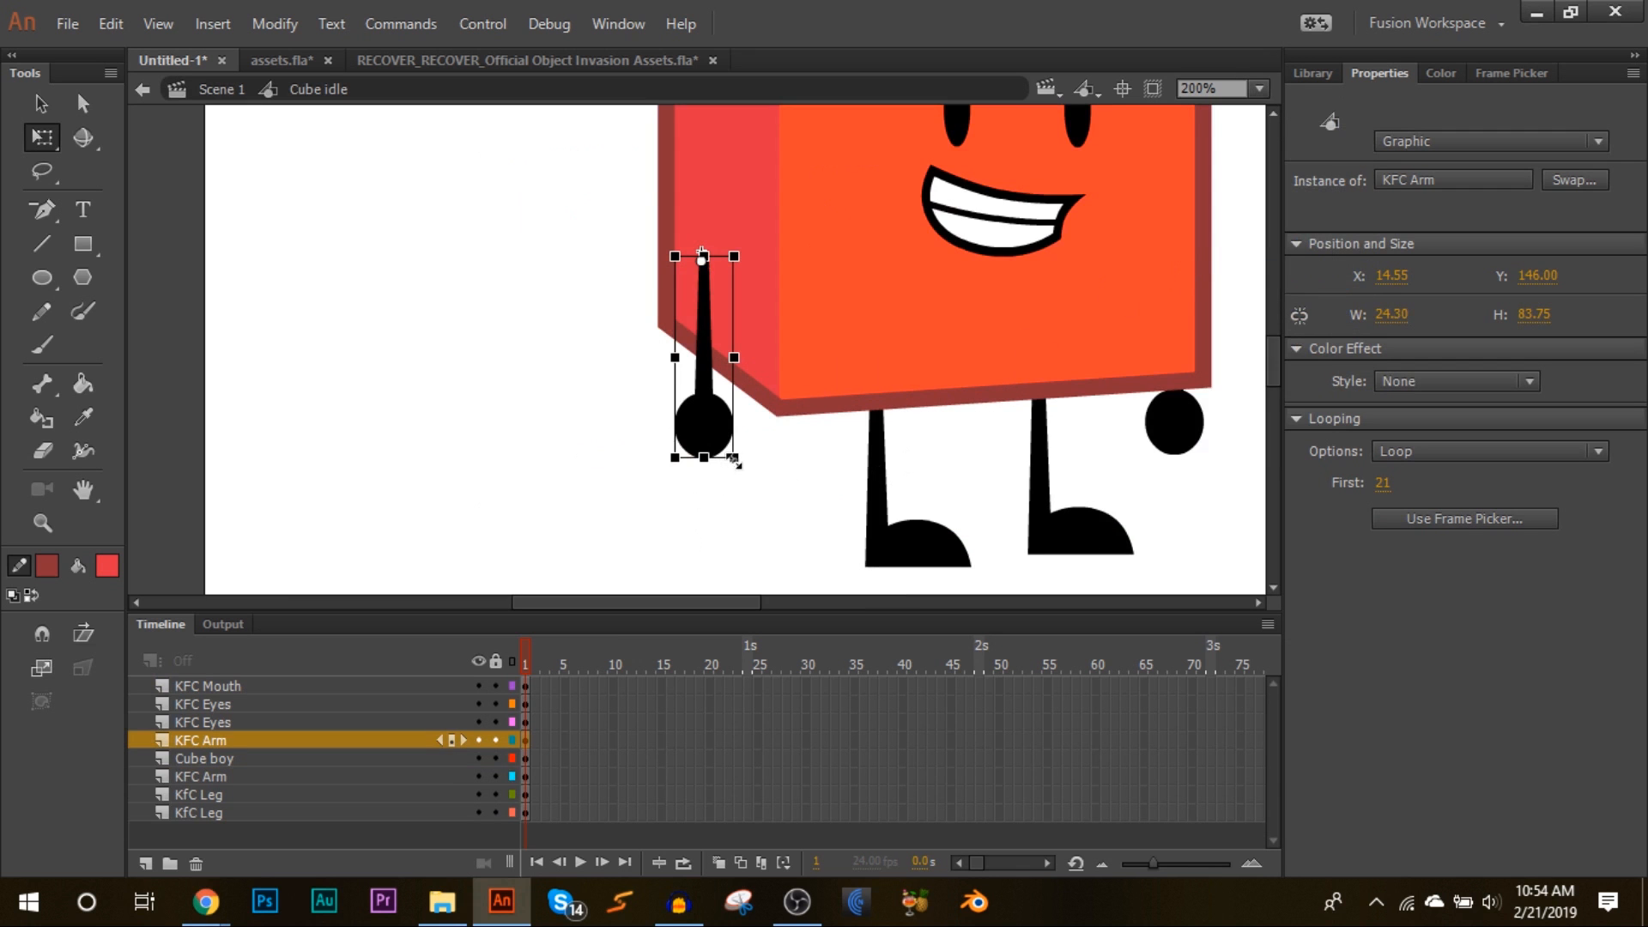
{"action": "left_click_drag", "start_coordinate": [744, 474], "coordinate": [761, 619]}
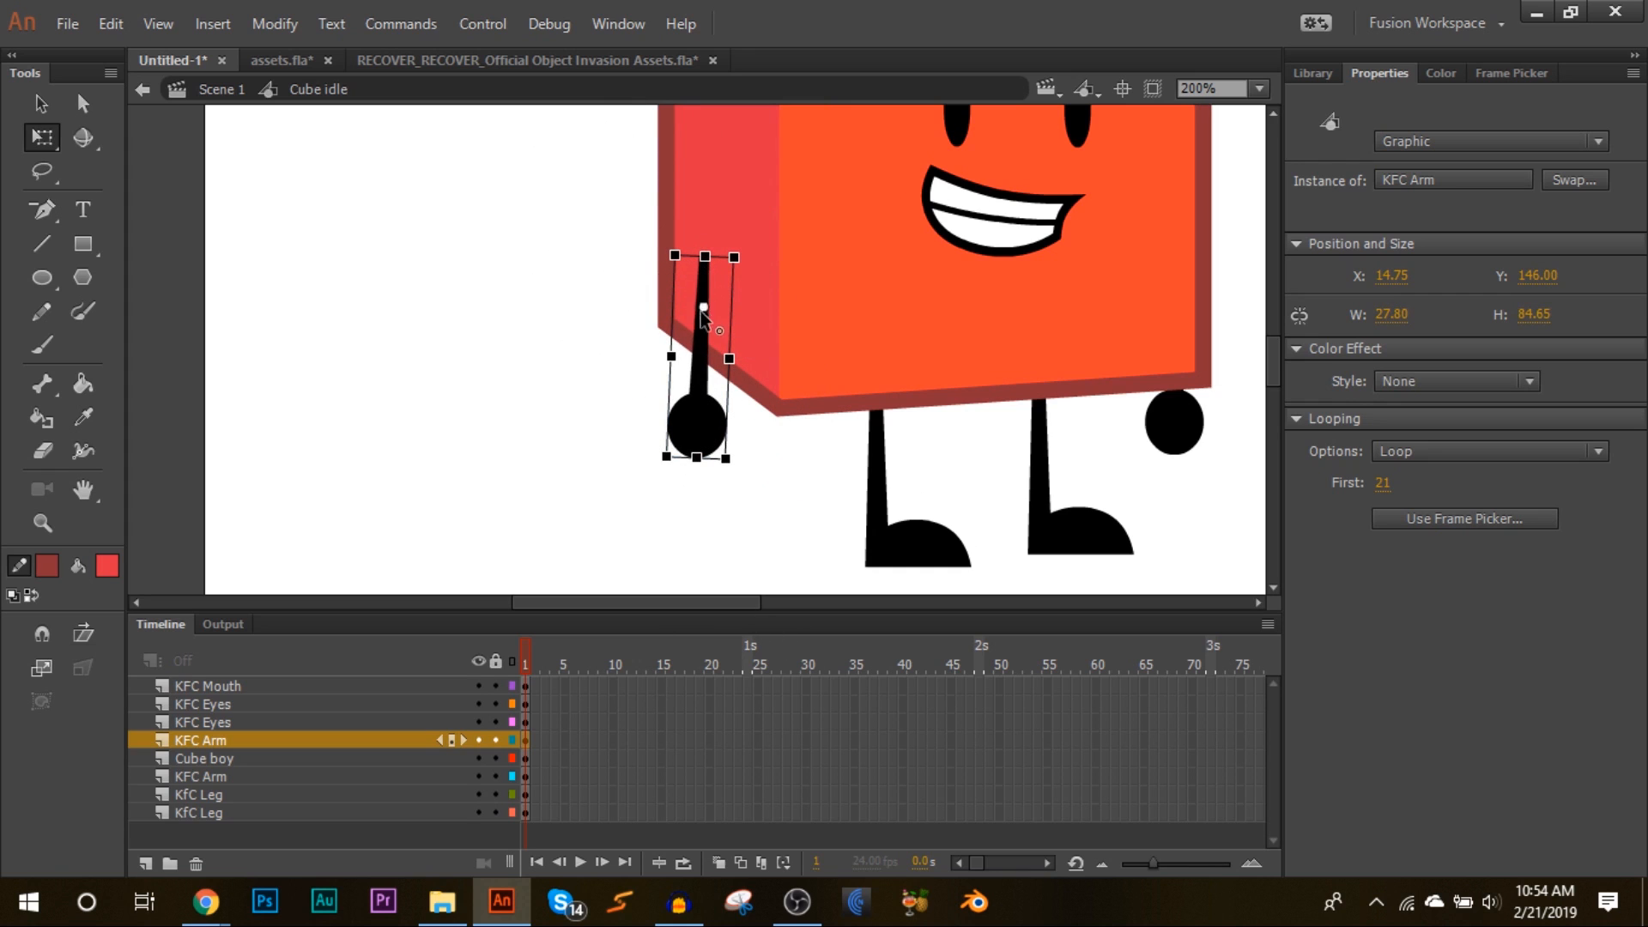
{"action": "mouse_move", "coordinate": [732, 243]}
{"action": "left_mouse_down"}
{"action": "mouse_move", "coordinate": [687, 246]}
{"action": "mouse_move", "coordinate": [673, 487]}
{"action": "mouse_move", "coordinate": [687, 250]}
{"action": "mouse_move", "coordinate": [777, 451]}
{"action": "mouse_move", "coordinate": [664, 262]}
{"action": "mouse_move", "coordinate": [734, 222]}
{"action": "left_mouse_up"}
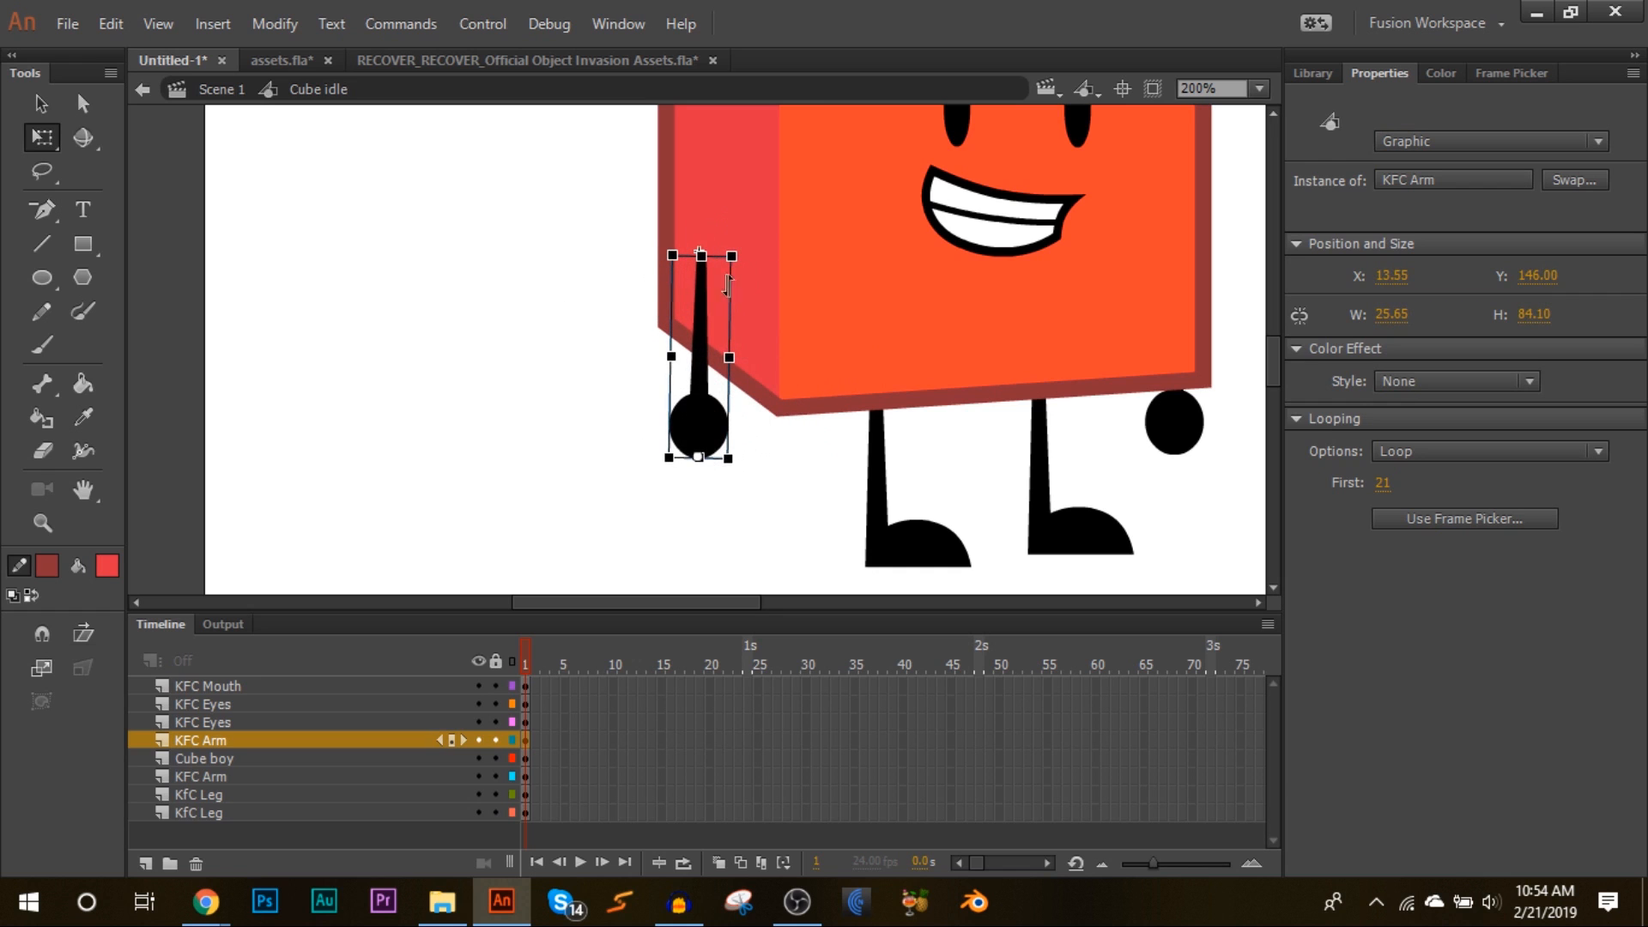
{"action": "mouse_move", "coordinate": [740, 251]}
{"action": "left_mouse_down"}
{"action": "mouse_move", "coordinate": [846, 313]}
{"action": "mouse_move", "coordinate": [544, 324]}
{"action": "mouse_move", "coordinate": [810, 249]}
{"action": "mouse_move", "coordinate": [748, 206]}
{"action": "mouse_move", "coordinate": [742, 269]}
{"action": "left_mouse_up"}
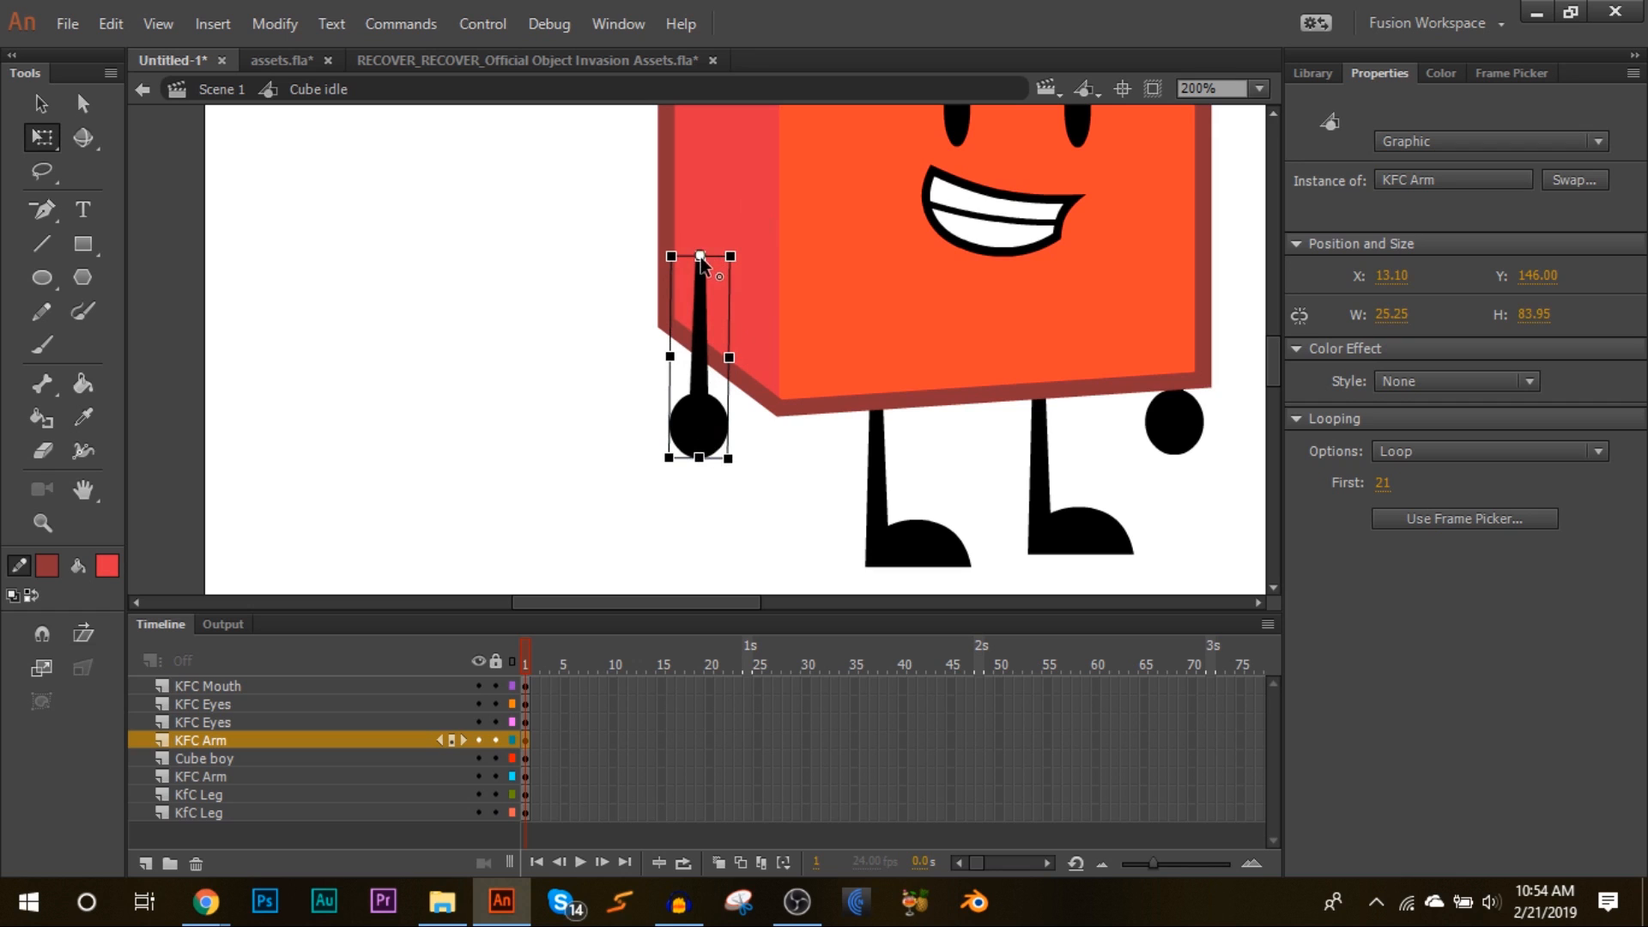
Step: Slightly resize the front leg from its corner
{"action": "left_click_drag", "start_coordinate": [744, 463], "coordinate": [743, 533]}
{"action": "left_click", "coordinate": [893, 533]}
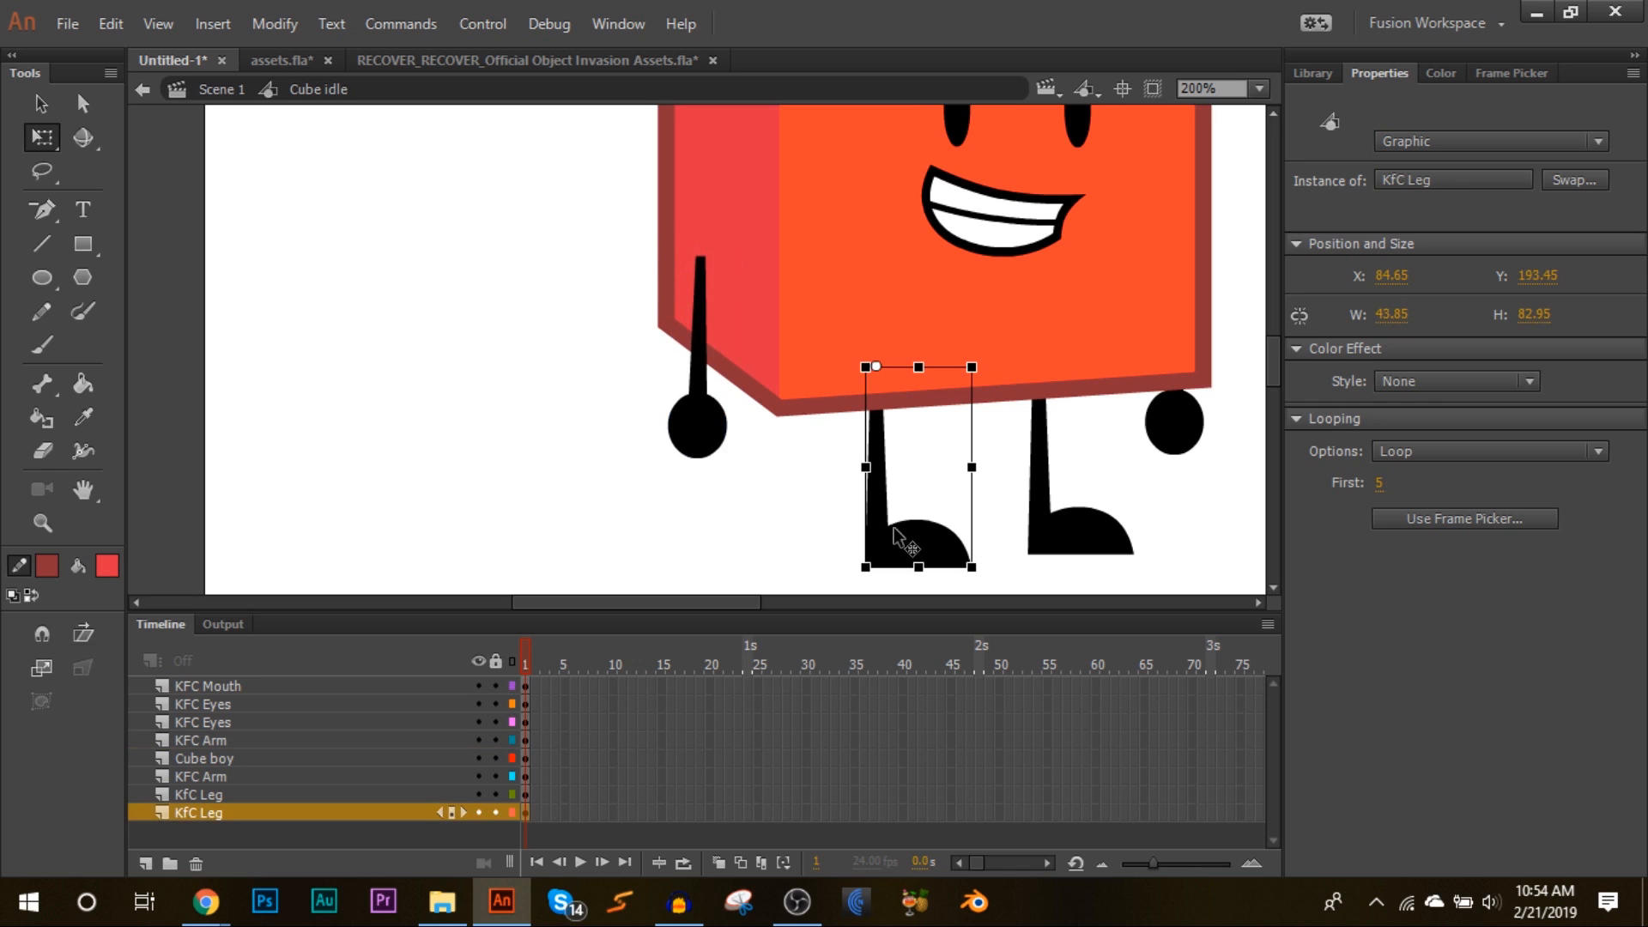
{"action": "mouse_move", "coordinate": [988, 574]}
{"action": "left_mouse_down"}
{"action": "mouse_move", "coordinate": [599, 449]}
{"action": "mouse_move", "coordinate": [968, 544]}
{"action": "mouse_move", "coordinate": [998, 534]}
{"action": "mouse_move", "coordinate": [987, 553]}
{"action": "mouse_move", "coordinate": [976, 543]}
{"action": "left_mouse_up"}
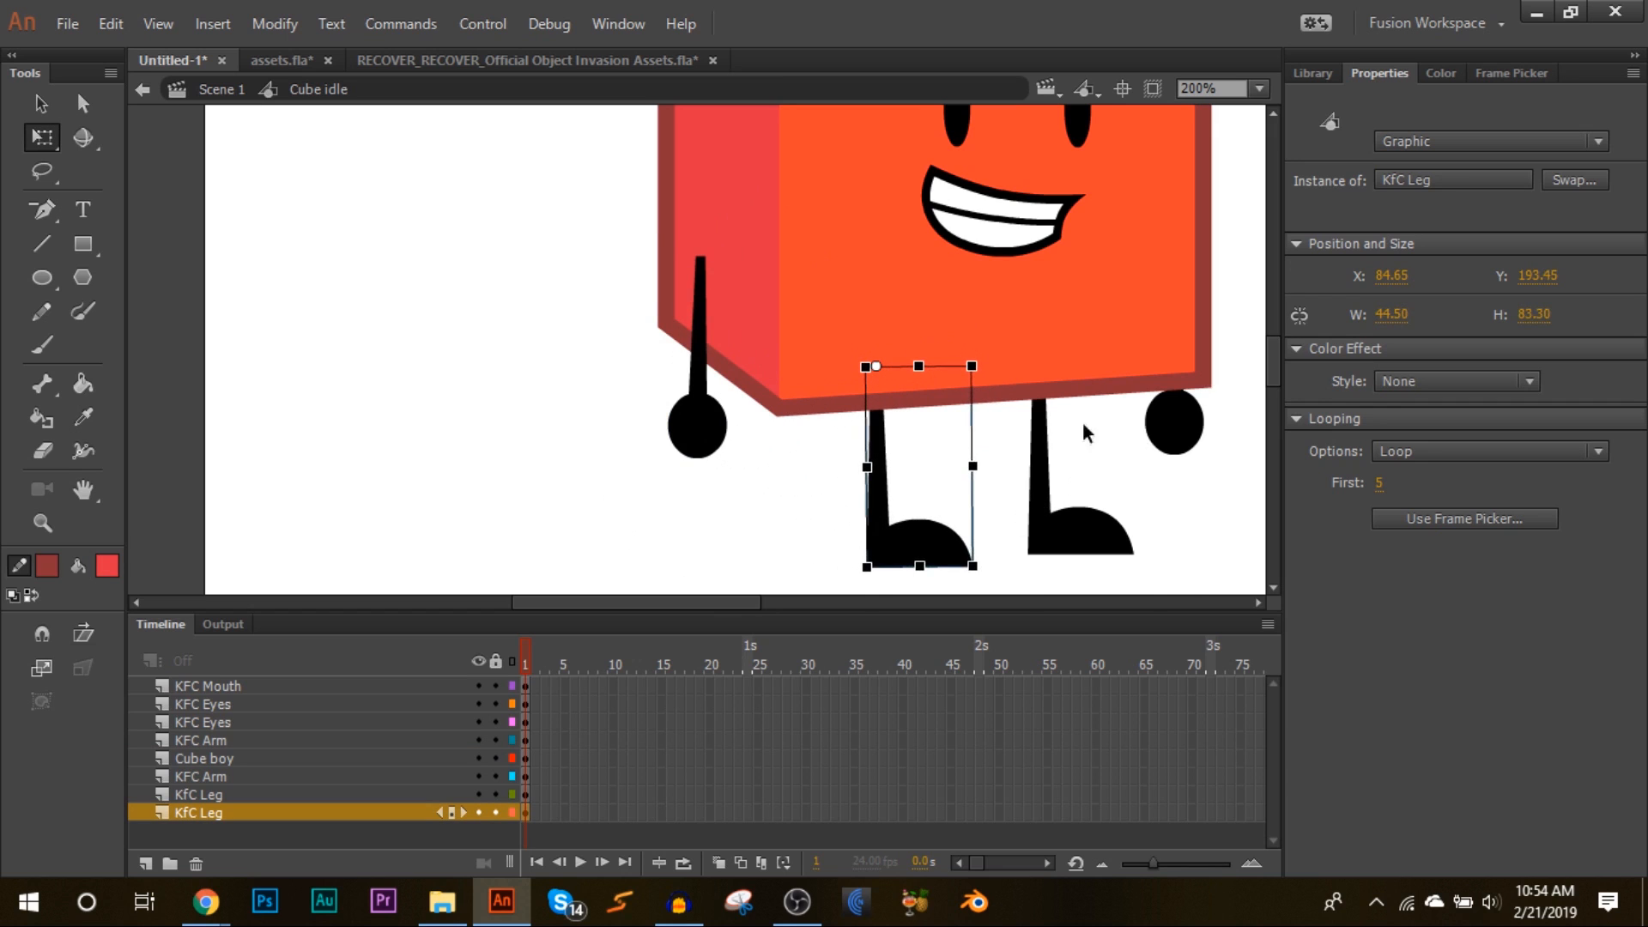
Step: Stretch the right eye taller and undo the change
{"action": "scroll", "coordinate": [1115, 424], "scroll_direction": "up", "scroll_amount": 3}
{"action": "left_click", "coordinate": [1073, 249]}
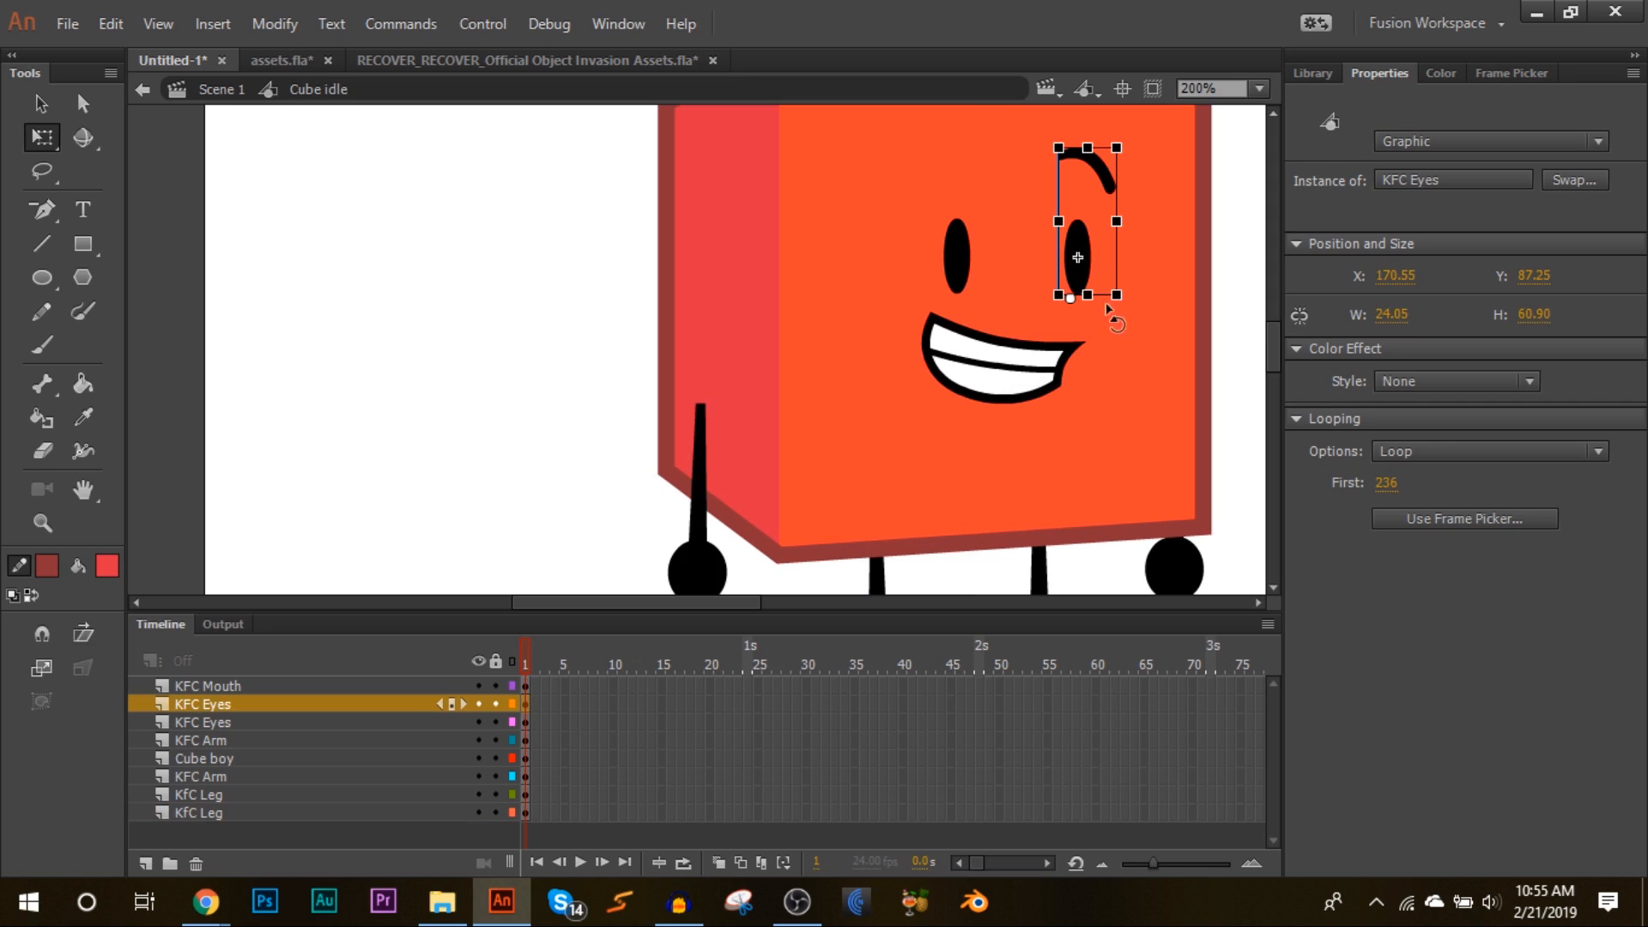
{"action": "mouse_move", "coordinate": [1088, 148]}
{"action": "left_mouse_down"}
{"action": "mouse_move", "coordinate": [1088, 199]}
{"action": "mouse_move", "coordinate": [1087, 132]}
{"action": "left_mouse_up"}
{"action": "left_click", "coordinate": [111, 24]}
{"action": "left_click", "coordinate": [115, 53]}
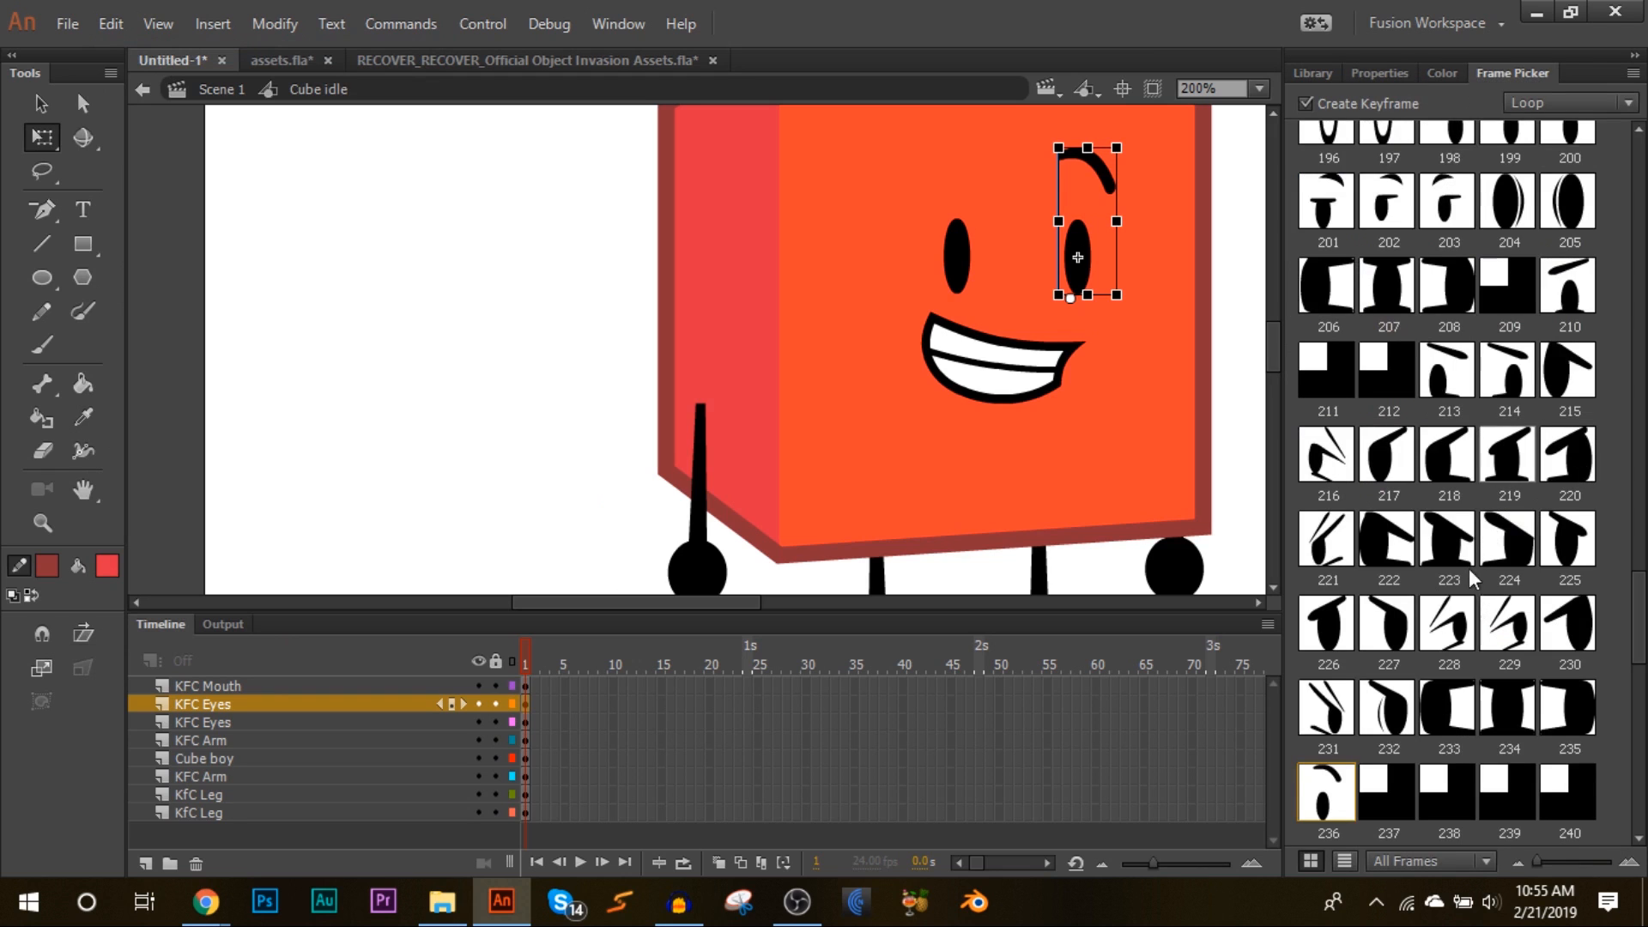
Step: Zoom in on the mouth and narrow it slightly from its left edge
{"action": "left_click", "coordinate": [1373, 74]}
{"action": "left_click", "coordinate": [1014, 374]}
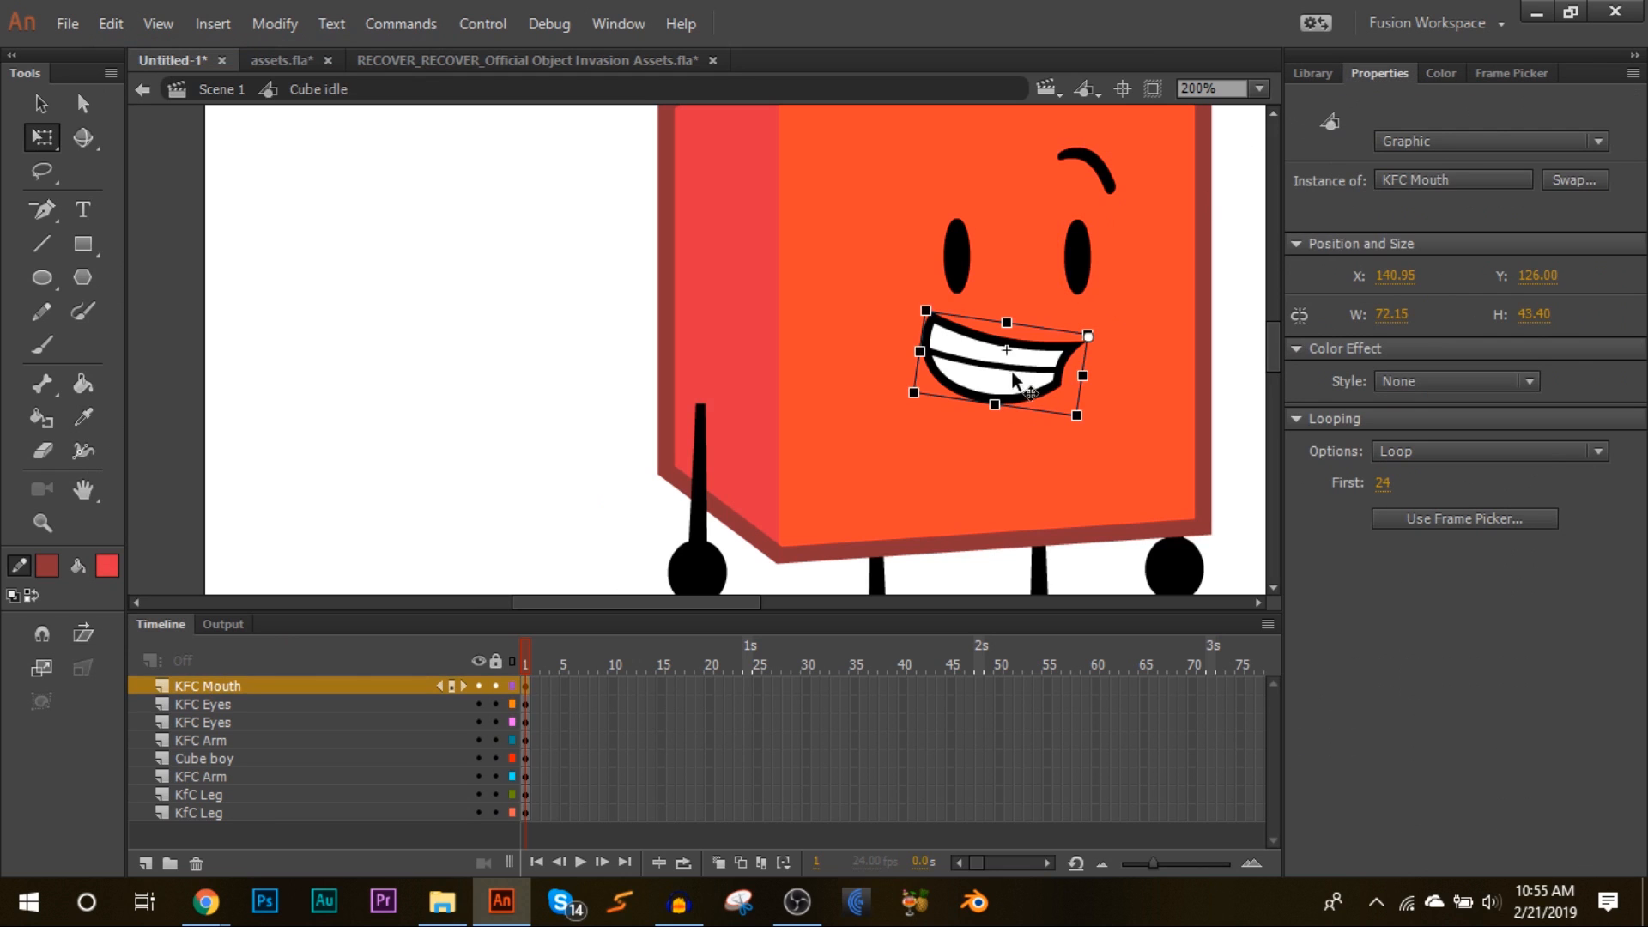
{"action": "left_click", "coordinate": [1258, 89]}
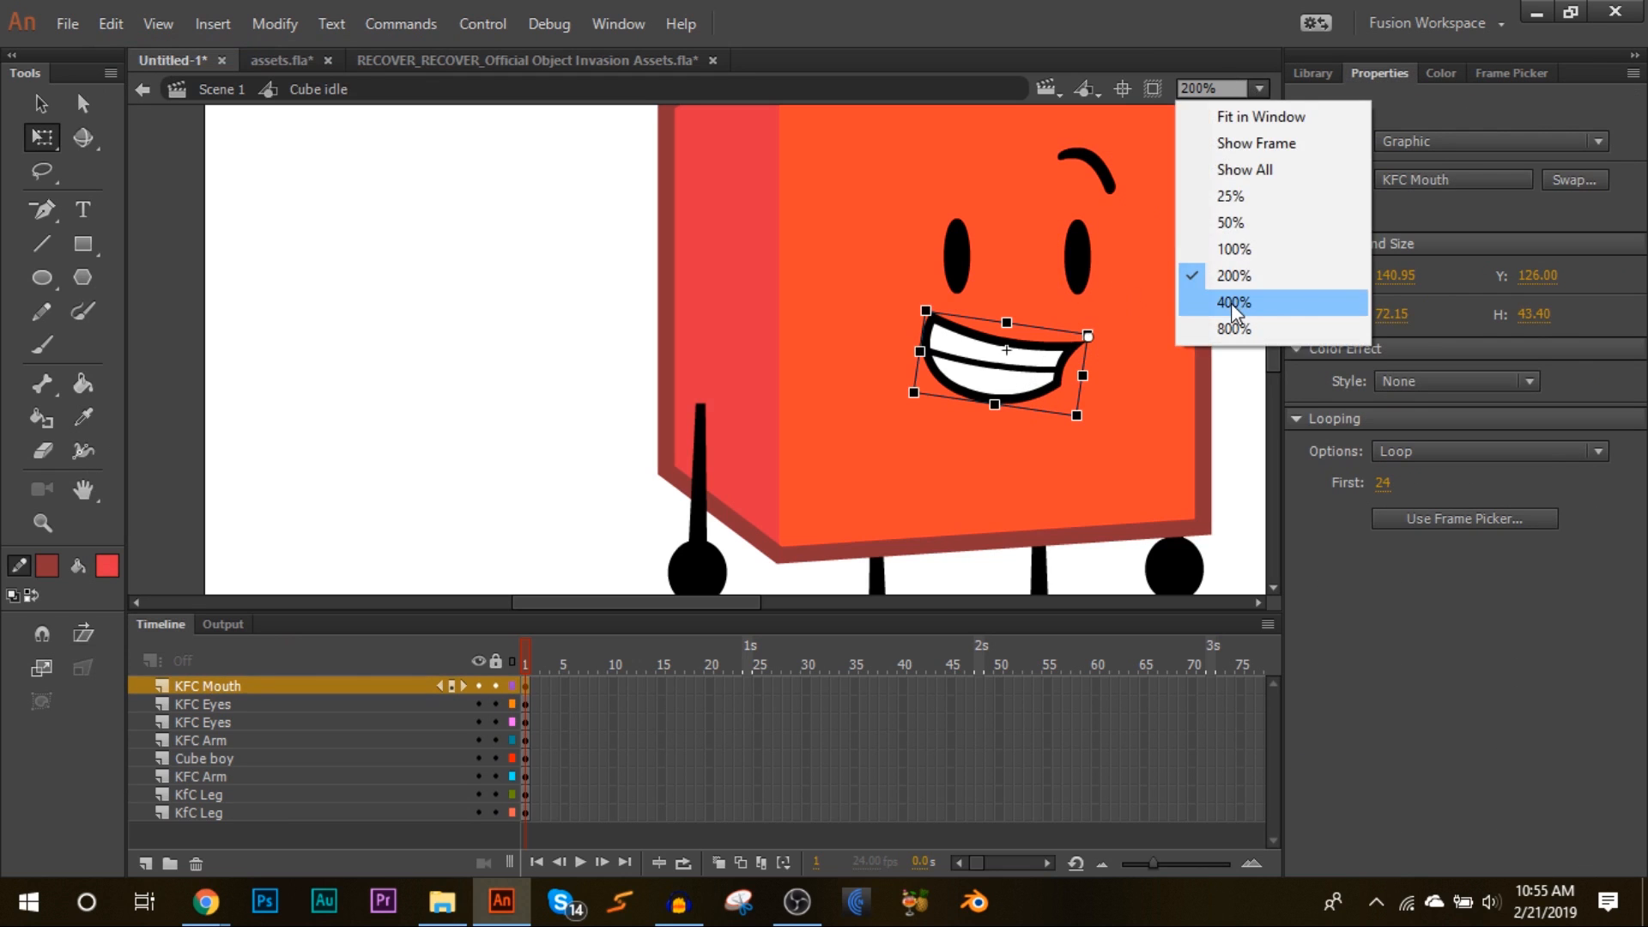
{"action": "left_click", "coordinate": [1231, 302]}
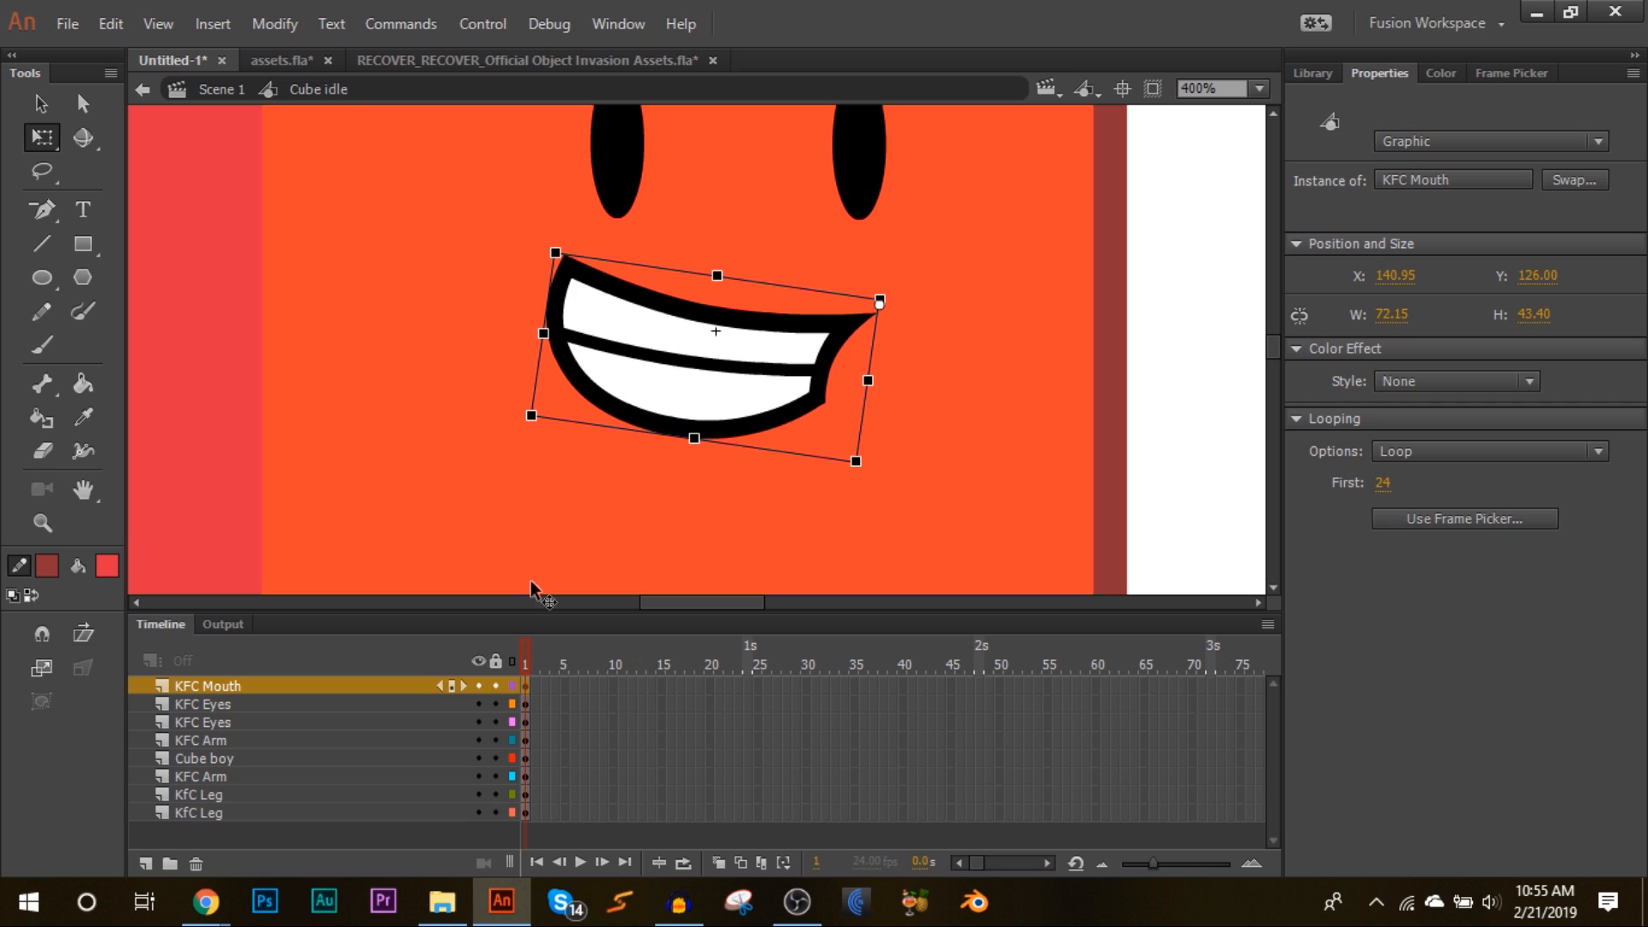
{"action": "mouse_move", "coordinate": [541, 338]}
{"action": "left_mouse_down"}
{"action": "mouse_move", "coordinate": [603, 351]}
{"action": "mouse_move", "coordinate": [550, 356]}
{"action": "mouse_move", "coordinate": [577, 363]}
{"action": "mouse_move", "coordinate": [618, 352]}
{"action": "mouse_move", "coordinate": [519, 356]}
{"action": "mouse_move", "coordinate": [542, 357]}
{"action": "left_mouse_up"}
{"action": "left_click", "coordinate": [1259, 89]}
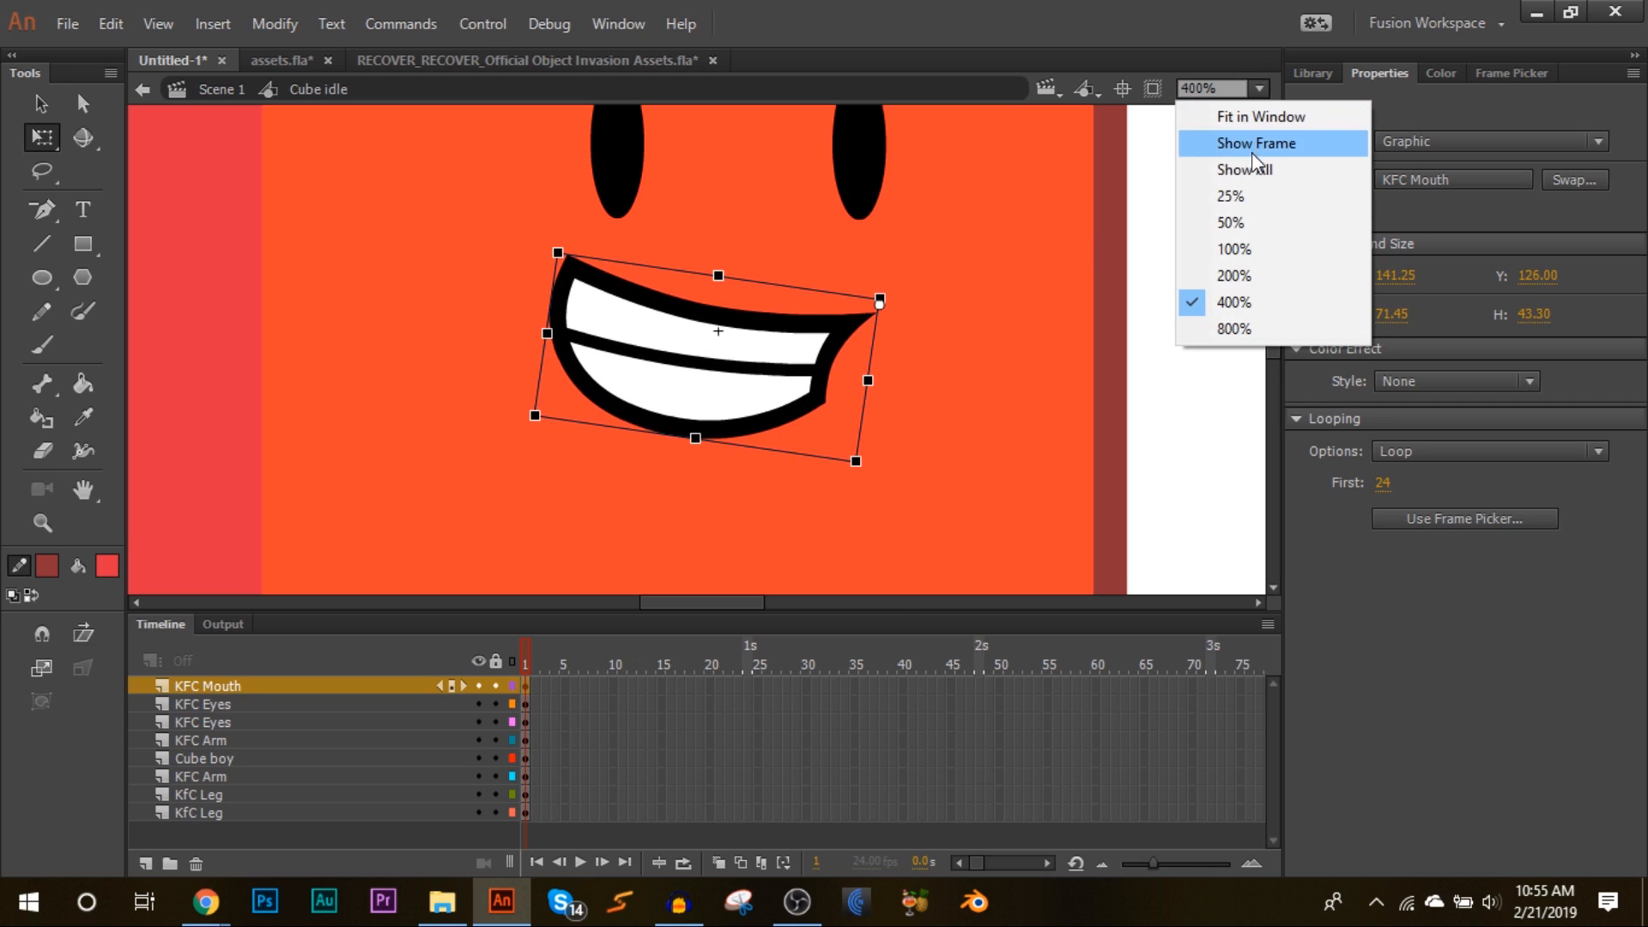
{"action": "left_click", "coordinate": [1251, 146]}
{"action": "left_click", "coordinate": [1090, 352]}
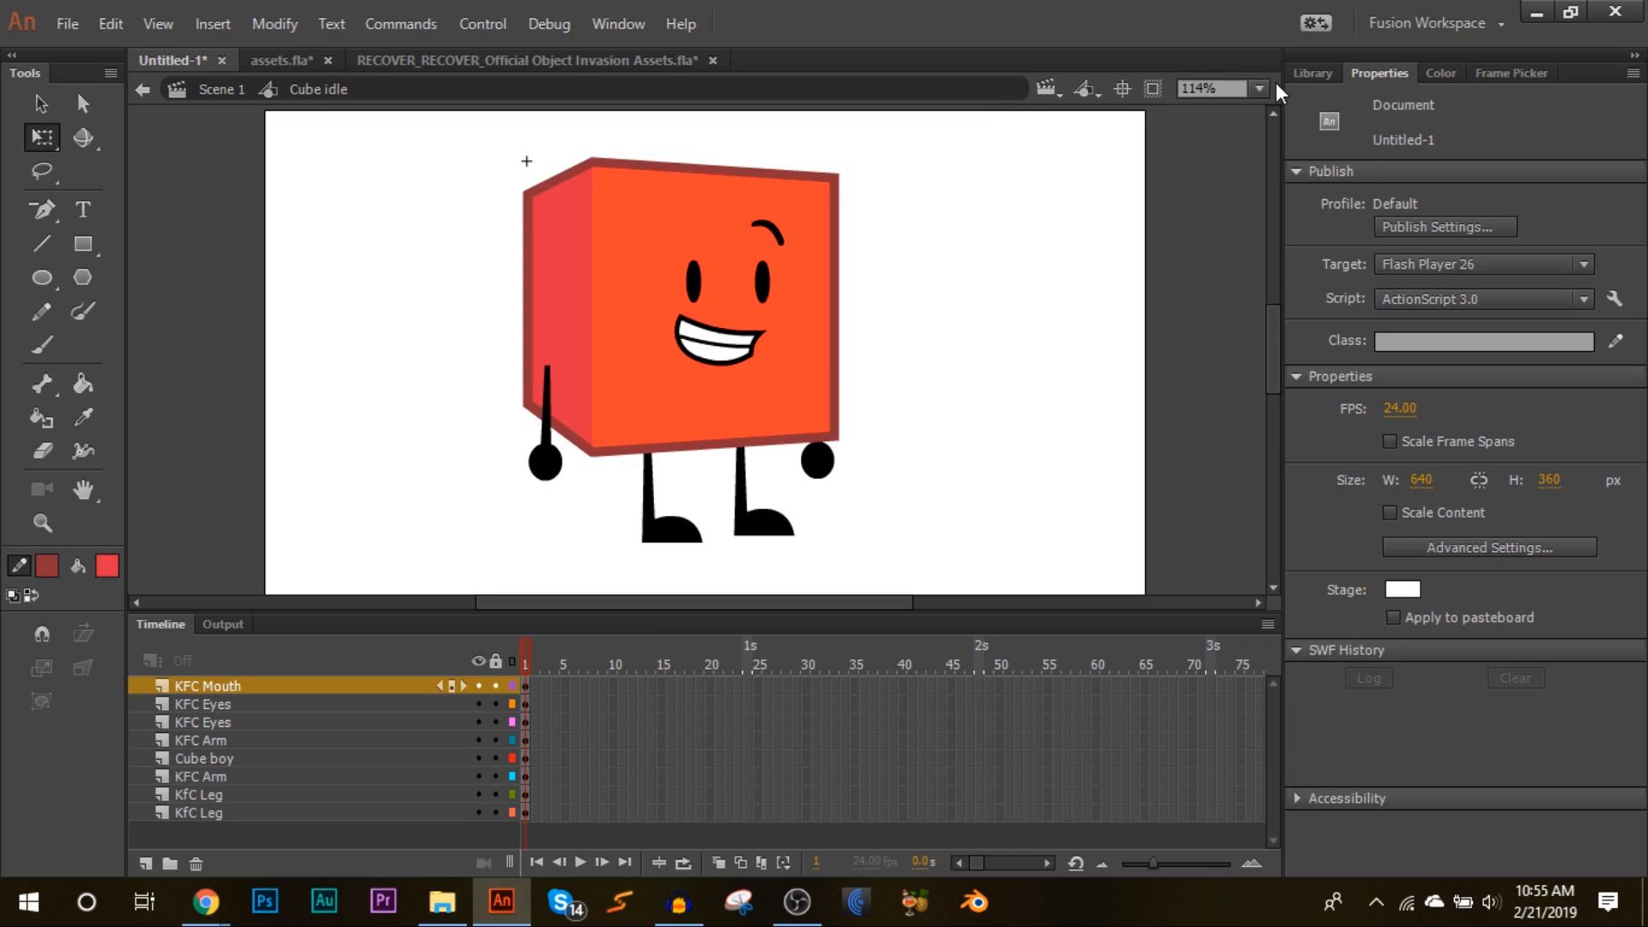
Step: Enable Snap Align, Snap to Grid, Snap to Guides, Snap to Pixels and Snap to Objects in the snapping settings
{"action": "left_click", "coordinate": [1260, 89]}
{"action": "left_click", "coordinate": [1268, 258]}
{"action": "key", "text": "ctrl+="}
{"action": "right_click", "coordinate": [298, 225]}
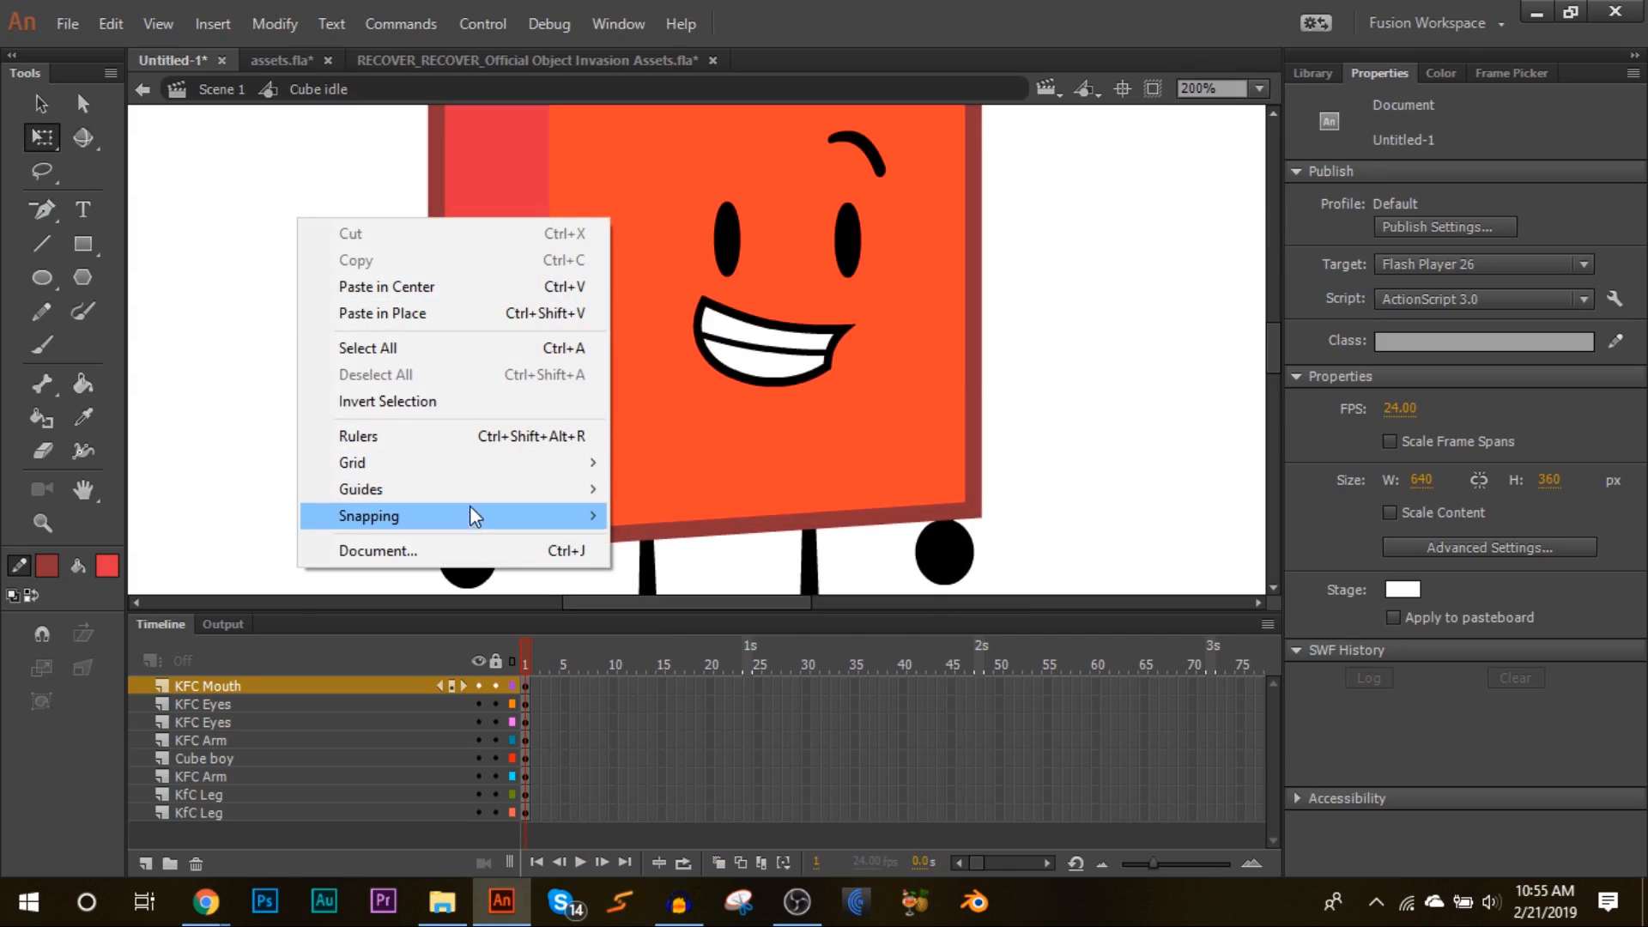
{"action": "mouse_move", "coordinate": [470, 515]}
{"action": "left_click", "coordinate": [663, 692]}
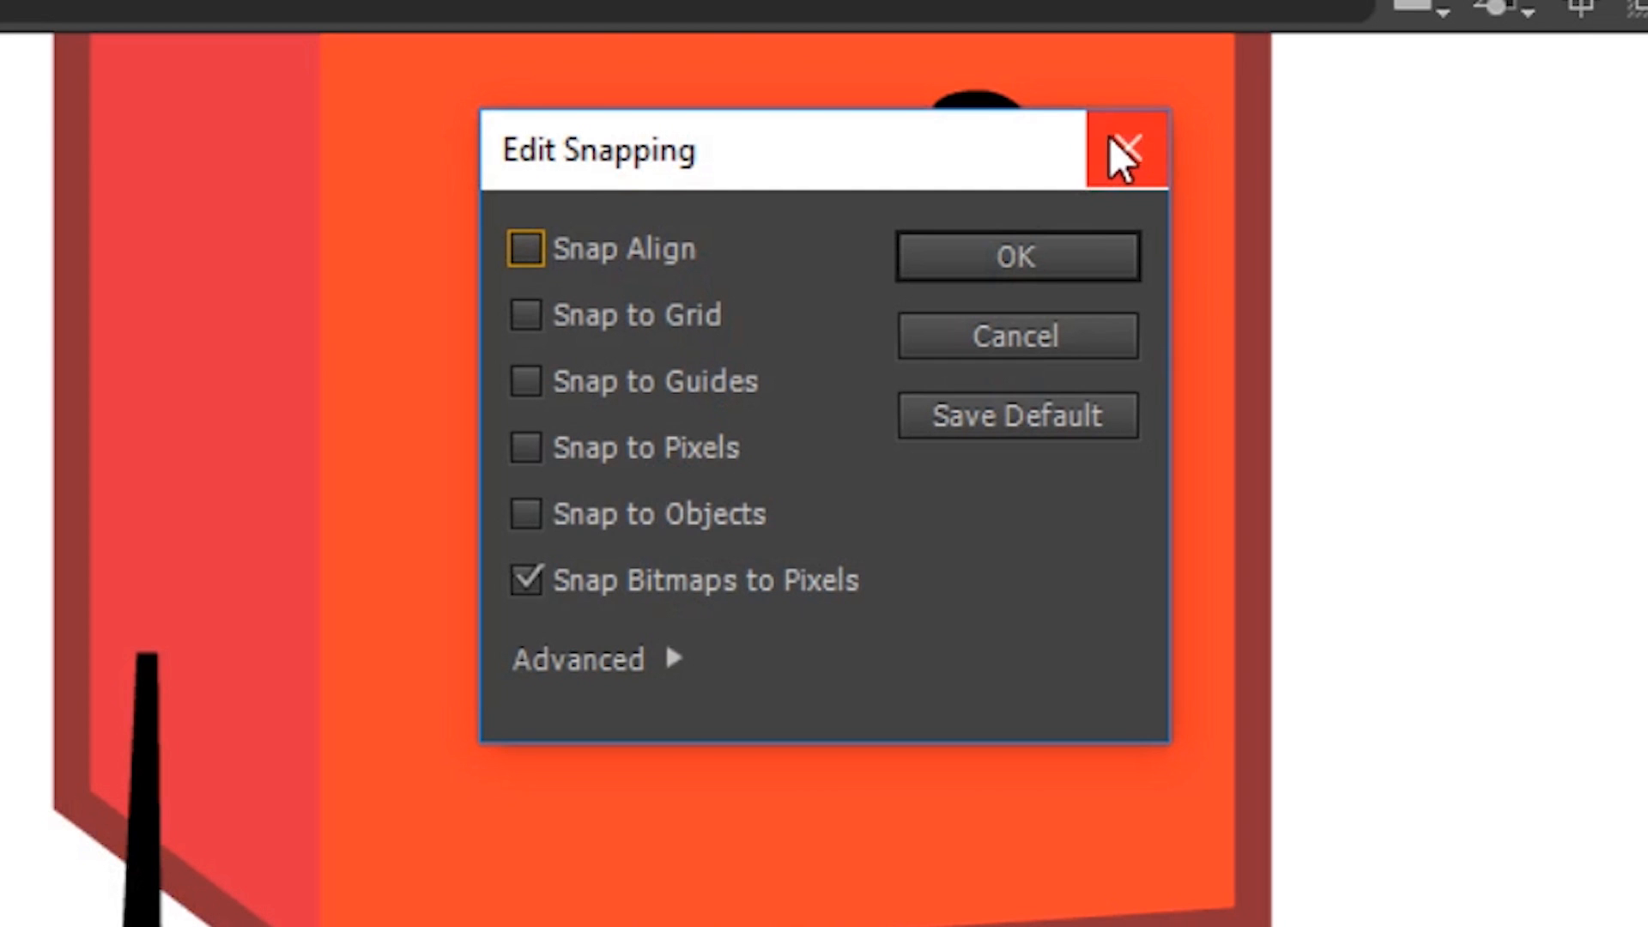
{"action": "left_click", "coordinate": [609, 251]}
{"action": "left_click", "coordinate": [610, 316]}
{"action": "left_click", "coordinate": [606, 383]}
{"action": "left_click", "coordinate": [591, 448]}
{"action": "left_click", "coordinate": [593, 515]}
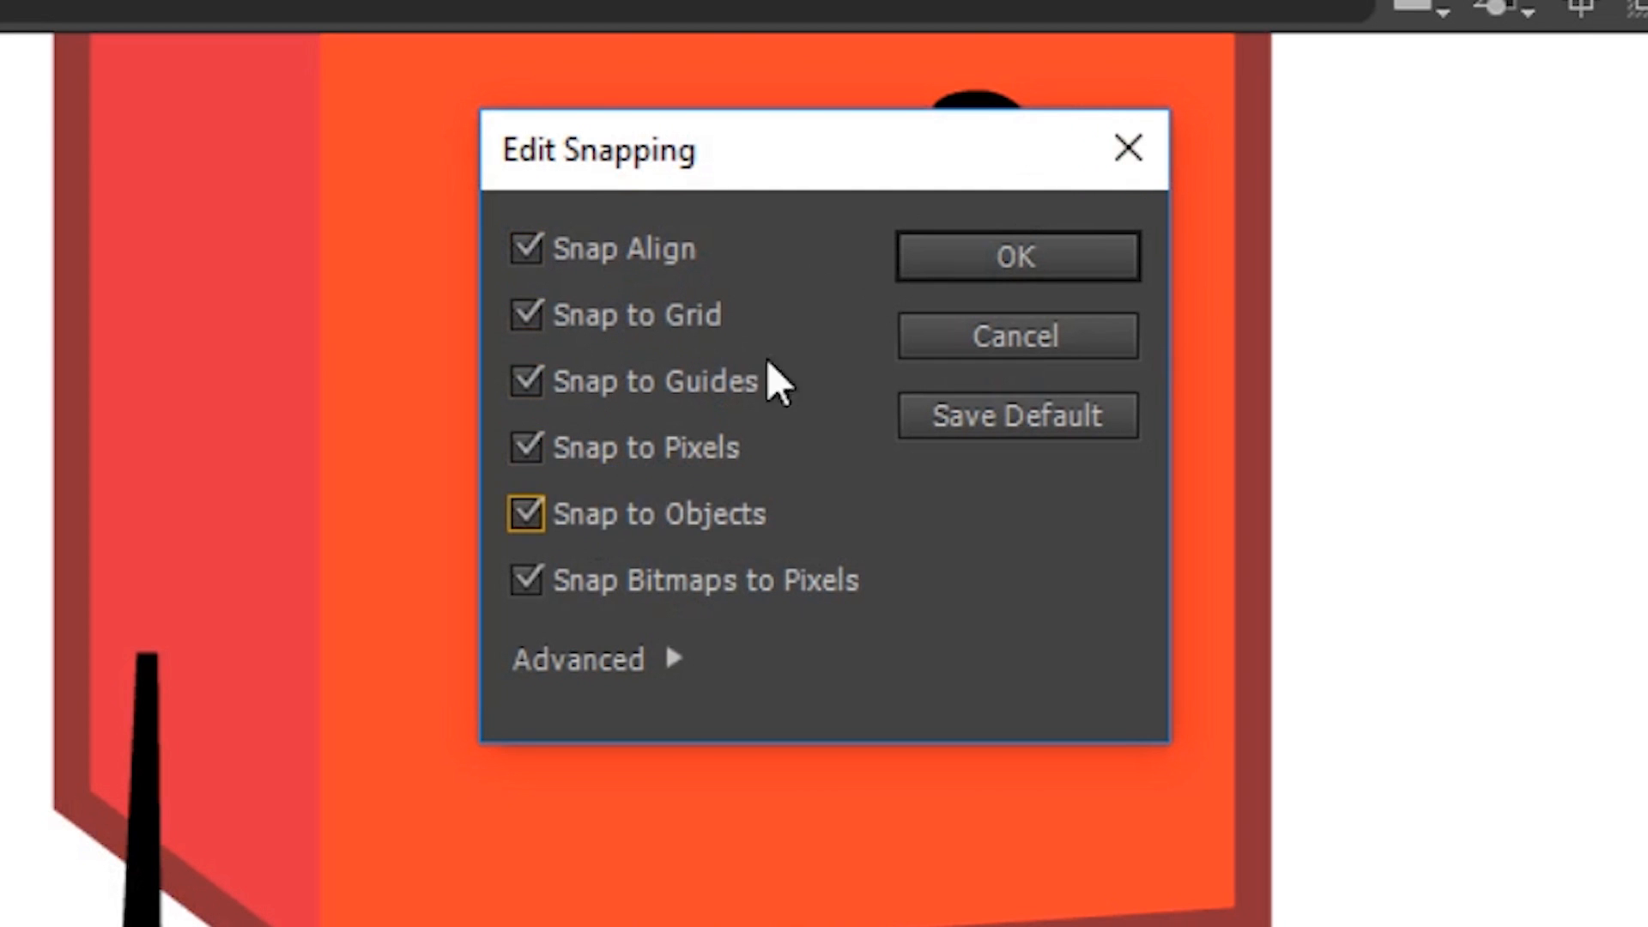
{"action": "left_click", "coordinate": [987, 258]}
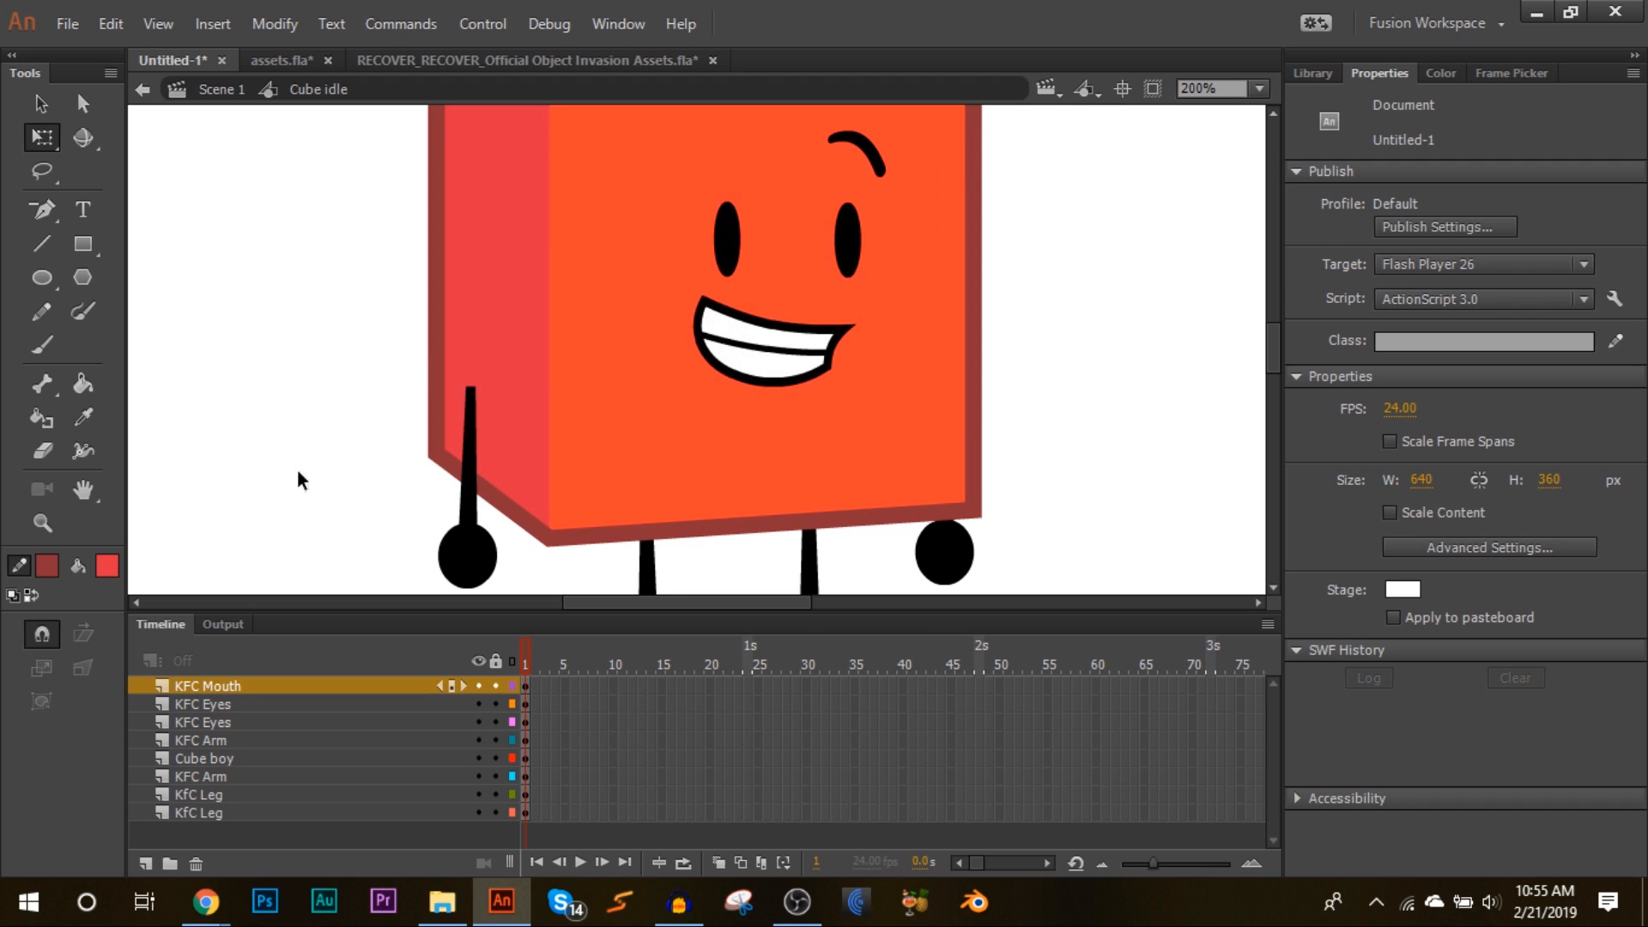
Step: Inspect the back arm, front arm and front leg by selecting each in turn
{"action": "scroll", "coordinate": [480, 364], "scroll_direction": "down", "scroll_amount": 3}
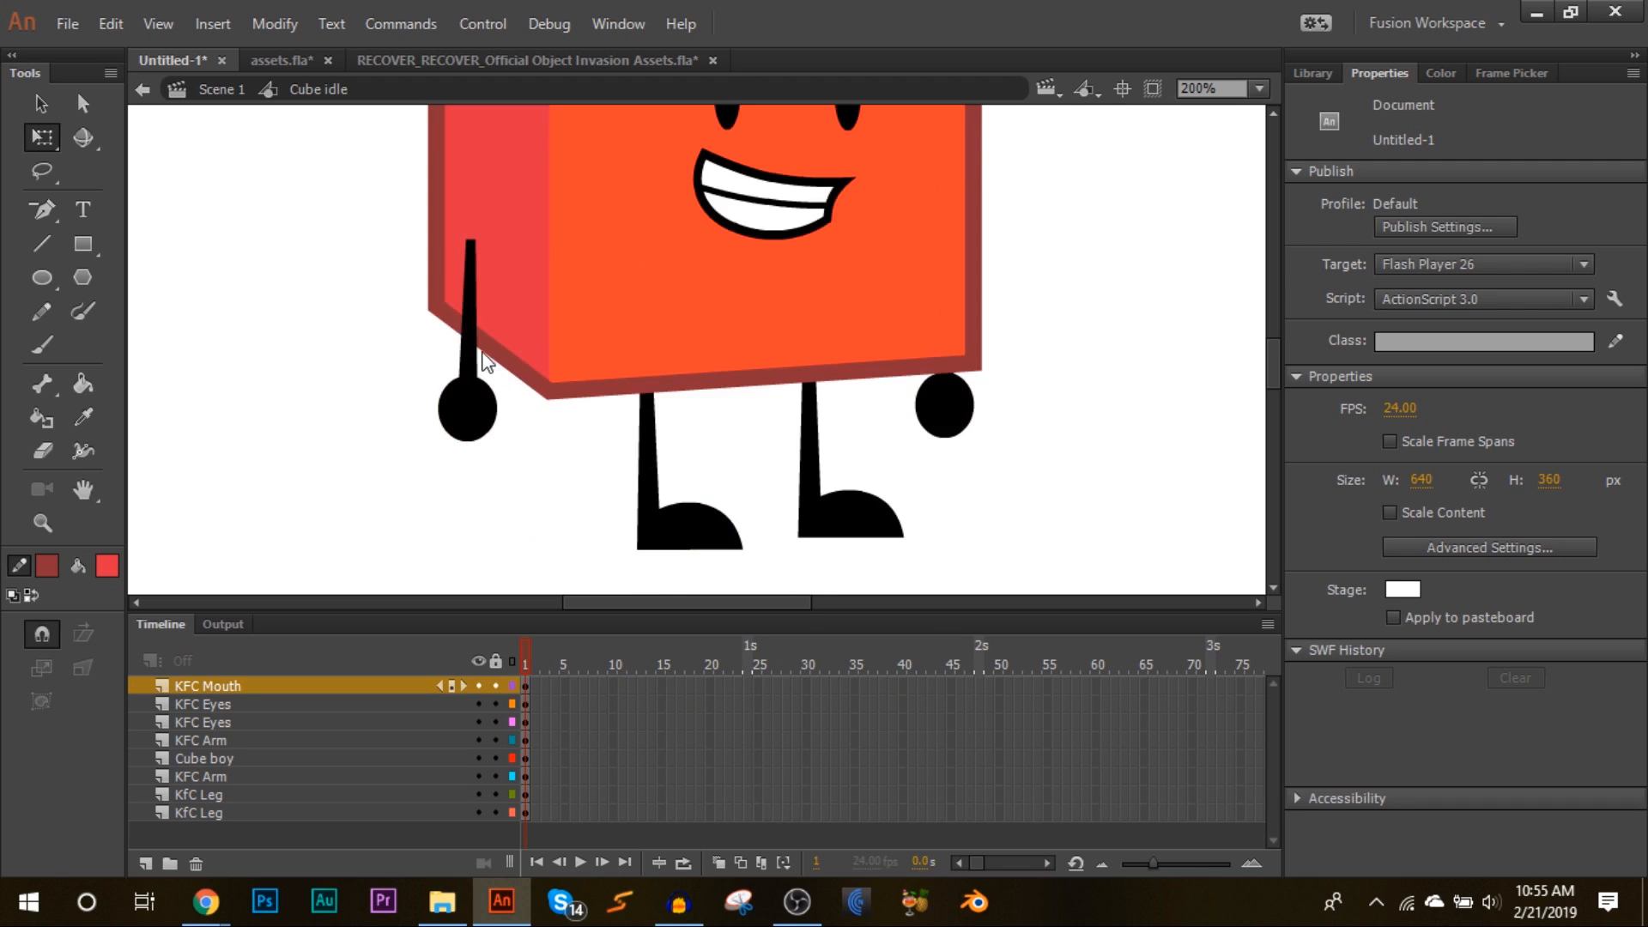
{"action": "left_click", "coordinate": [472, 424]}
{"action": "left_click_drag", "start_coordinate": [527, 435], "coordinate": [519, 493]}
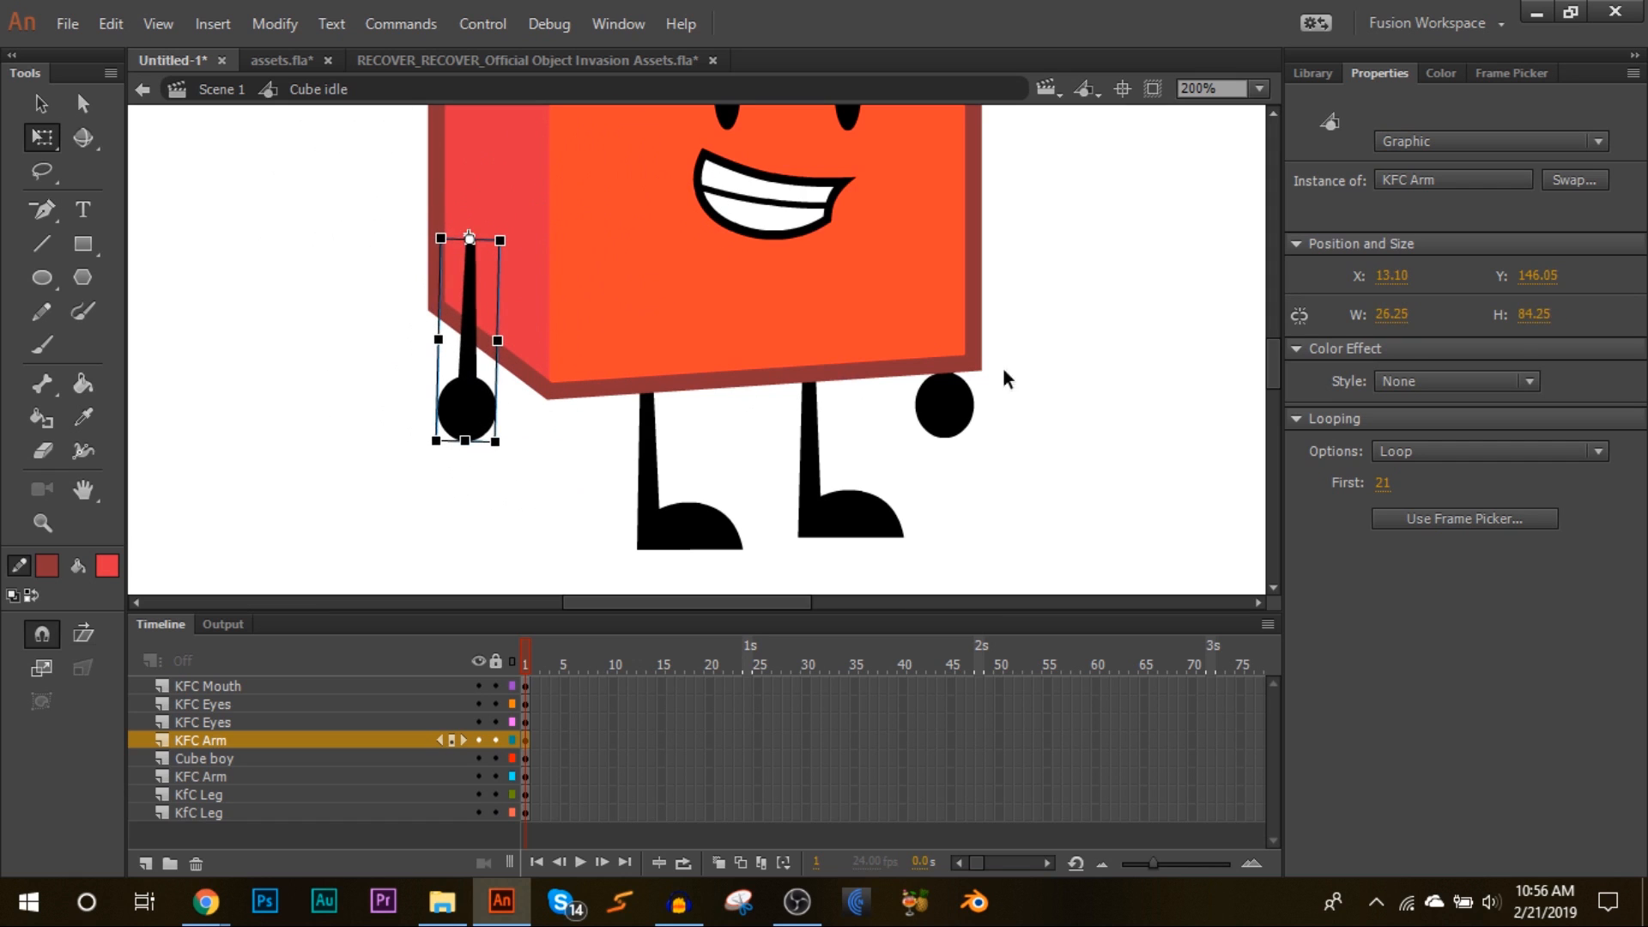
{"action": "left_click", "coordinate": [938, 409]}
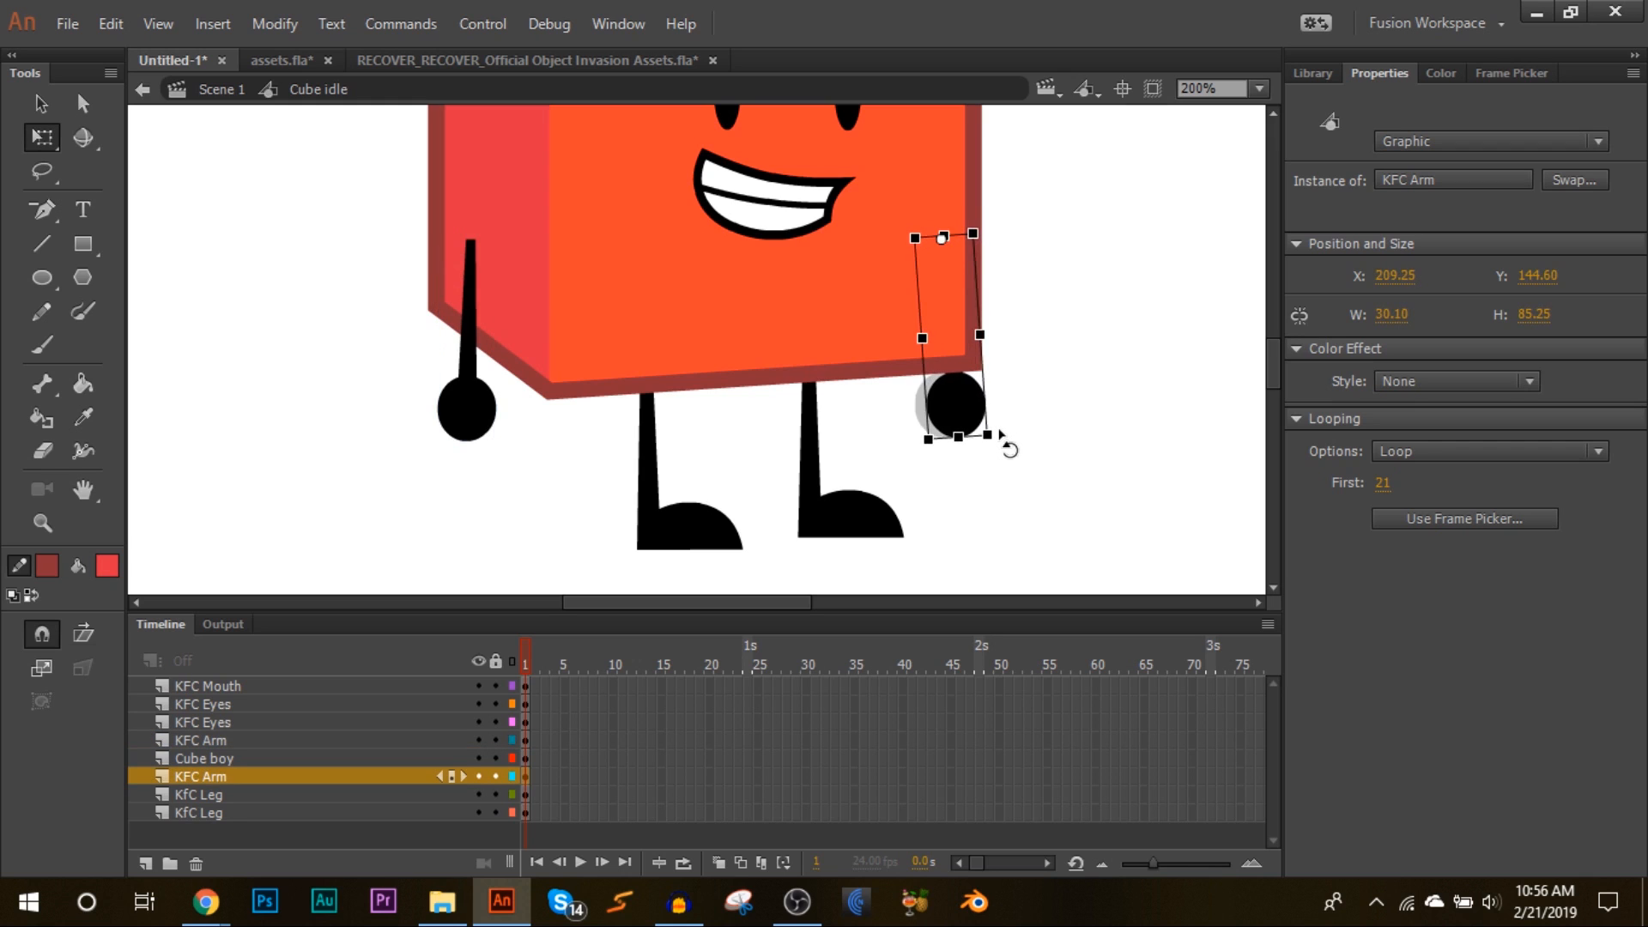
{"action": "left_click", "coordinate": [740, 541]}
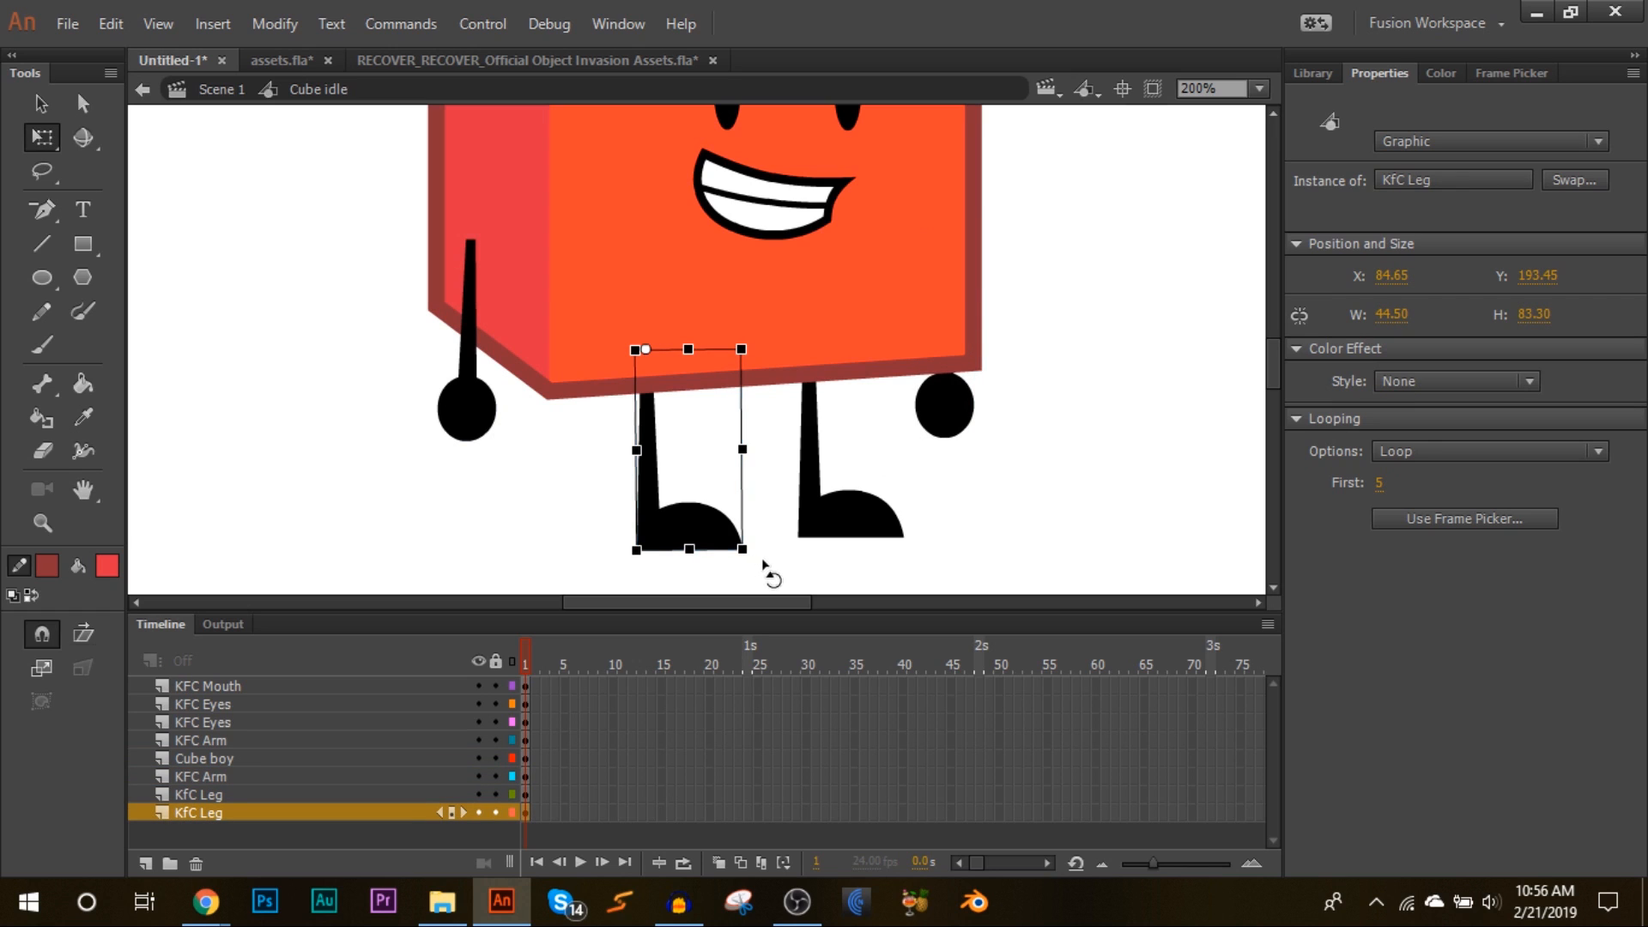
{"action": "left_click_drag", "start_coordinate": [766, 560], "coordinate": [769, 561]}
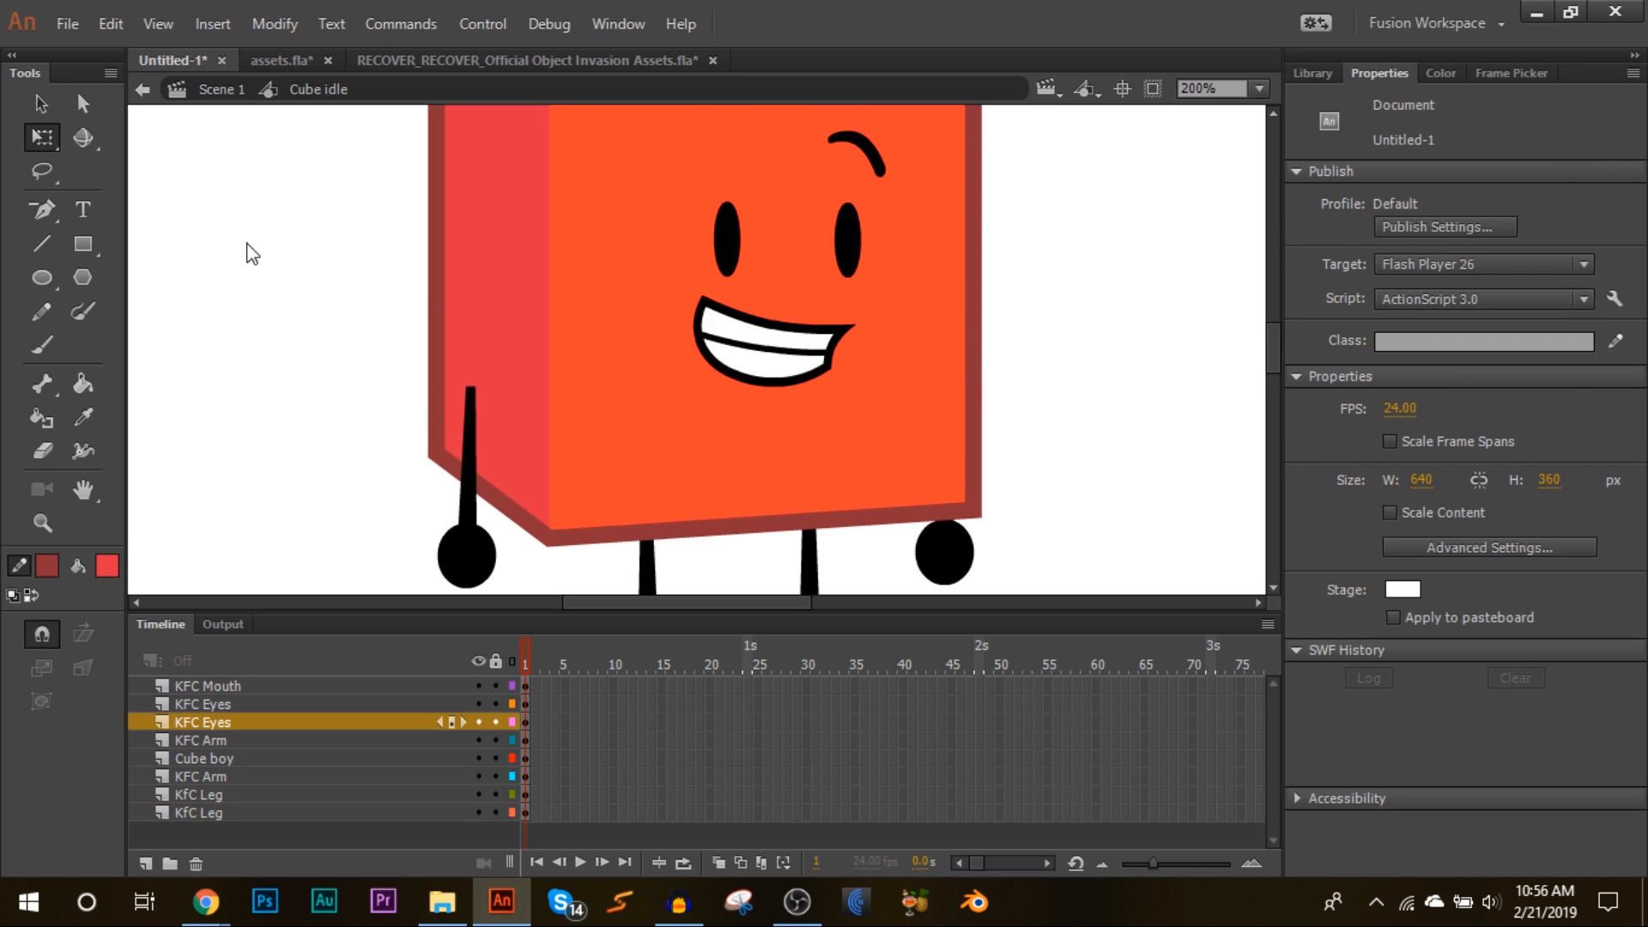
{"action": "right_click", "coordinate": [249, 254]}
{"action": "mouse_move", "coordinate": [414, 552]}
{"action": "left_click", "coordinate": [703, 714]}
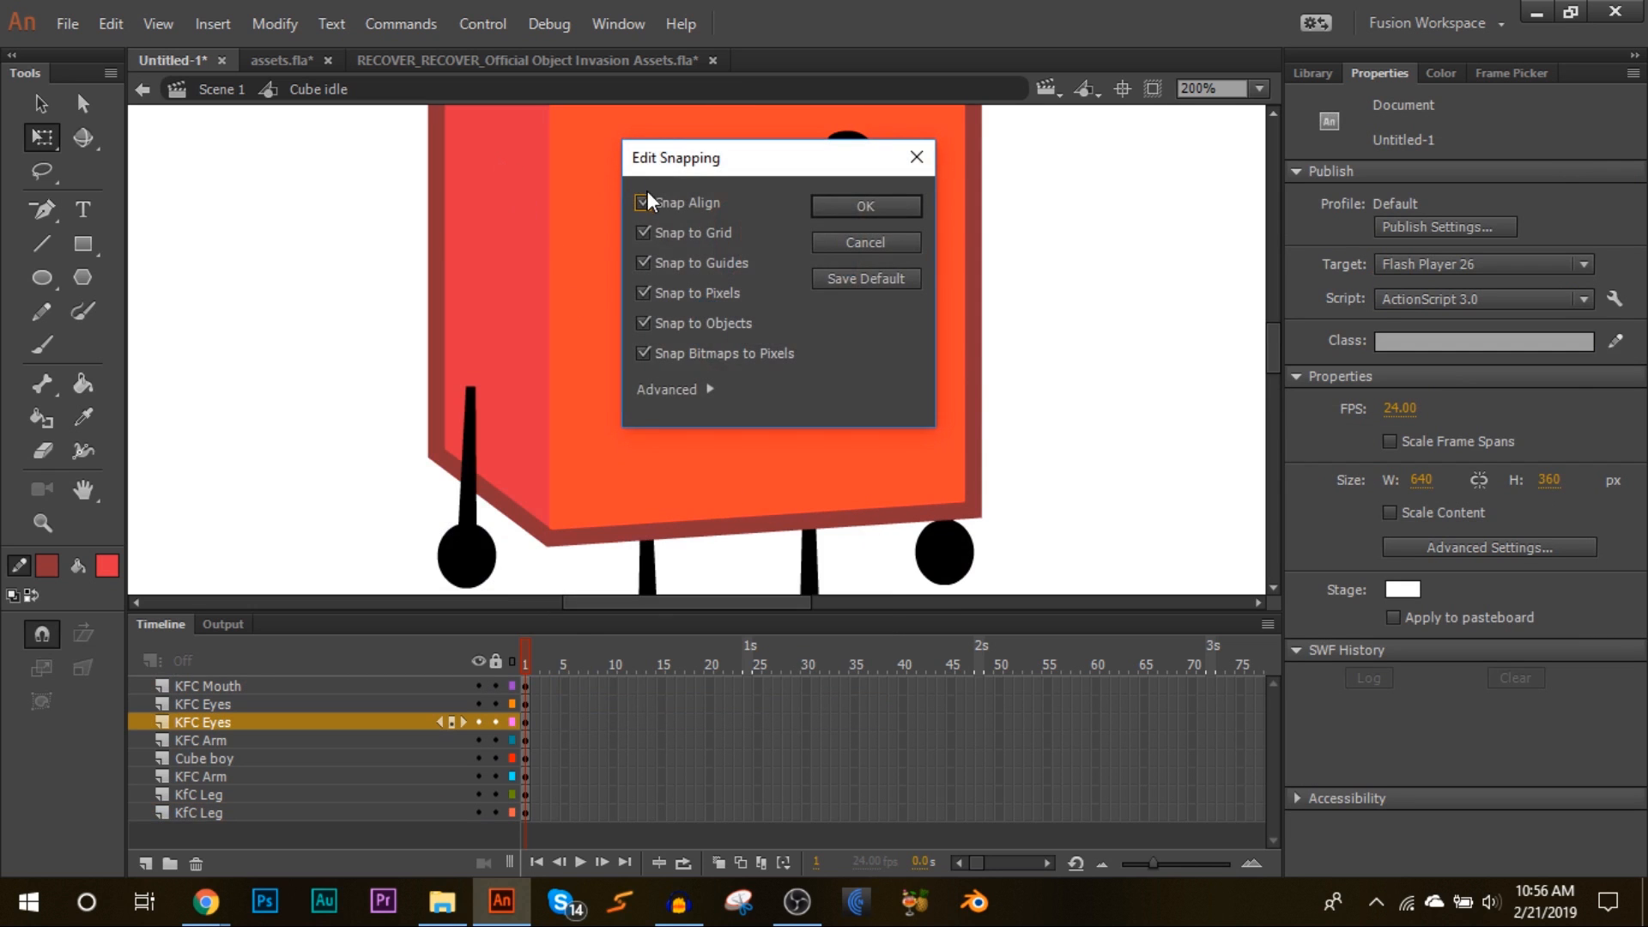
{"action": "left_click", "coordinate": [867, 206]}
{"action": "left_click", "coordinate": [469, 527]}
{"action": "scroll", "coordinate": [506, 480], "scroll_direction": "down", "scroll_amount": 3}
{"action": "left_click_drag", "start_coordinate": [508, 454], "coordinate": [500, 153]}
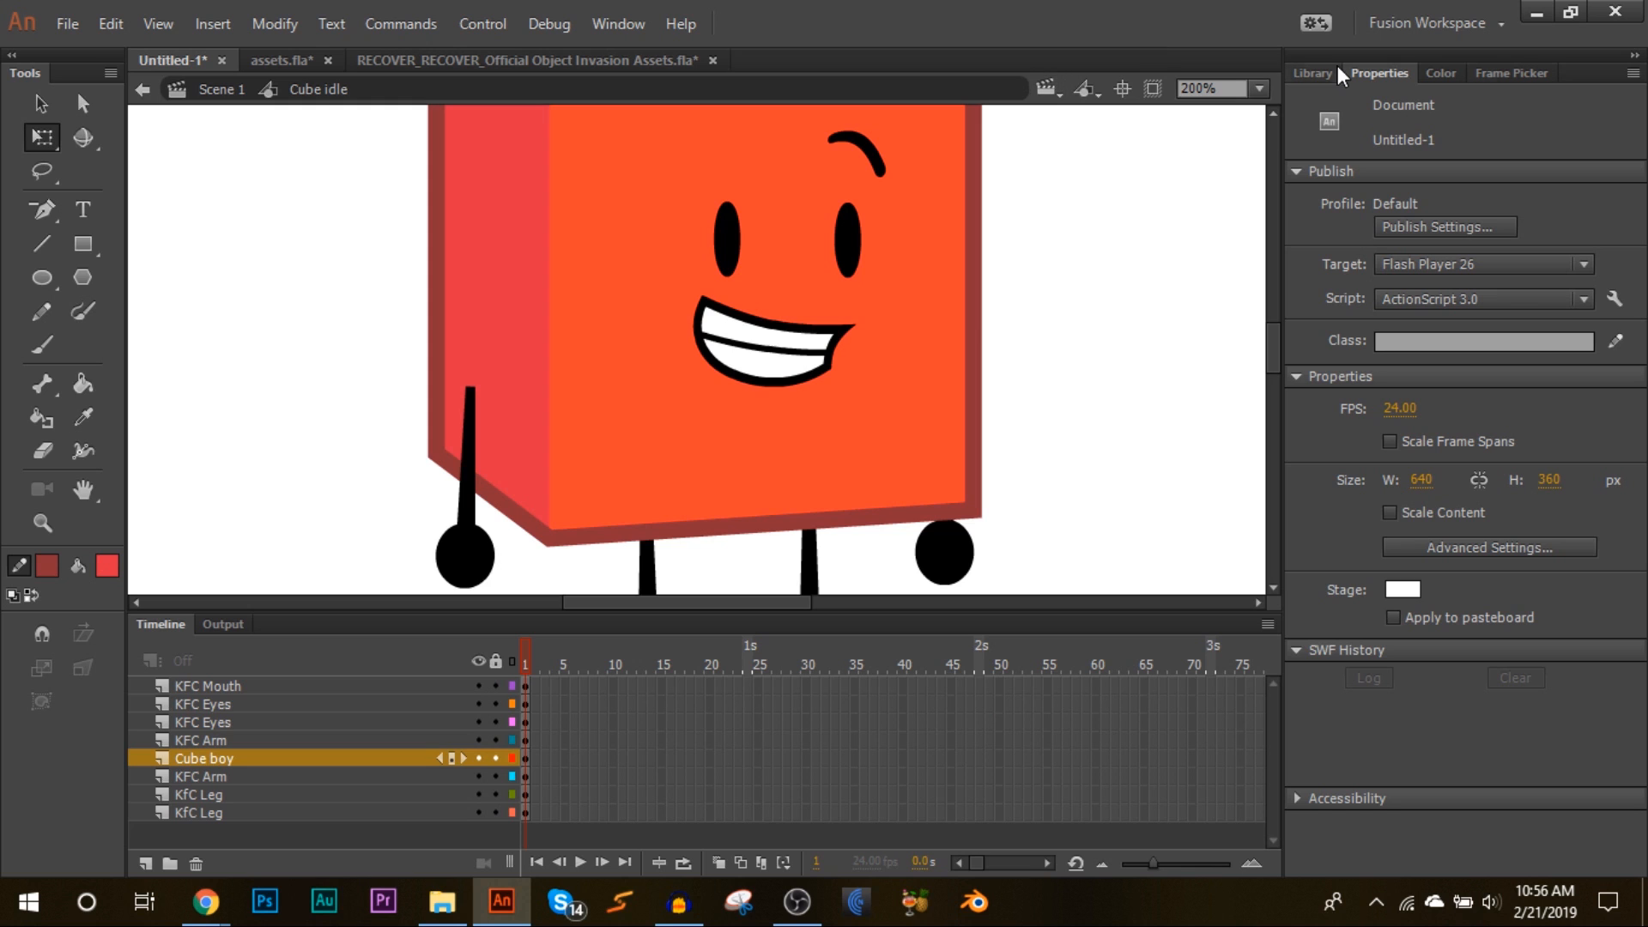
Step: Browse the right eye's available poses in the Frame Picker and inside the eyes symbol's own timeline
{"action": "left_click", "coordinate": [1500, 75]}
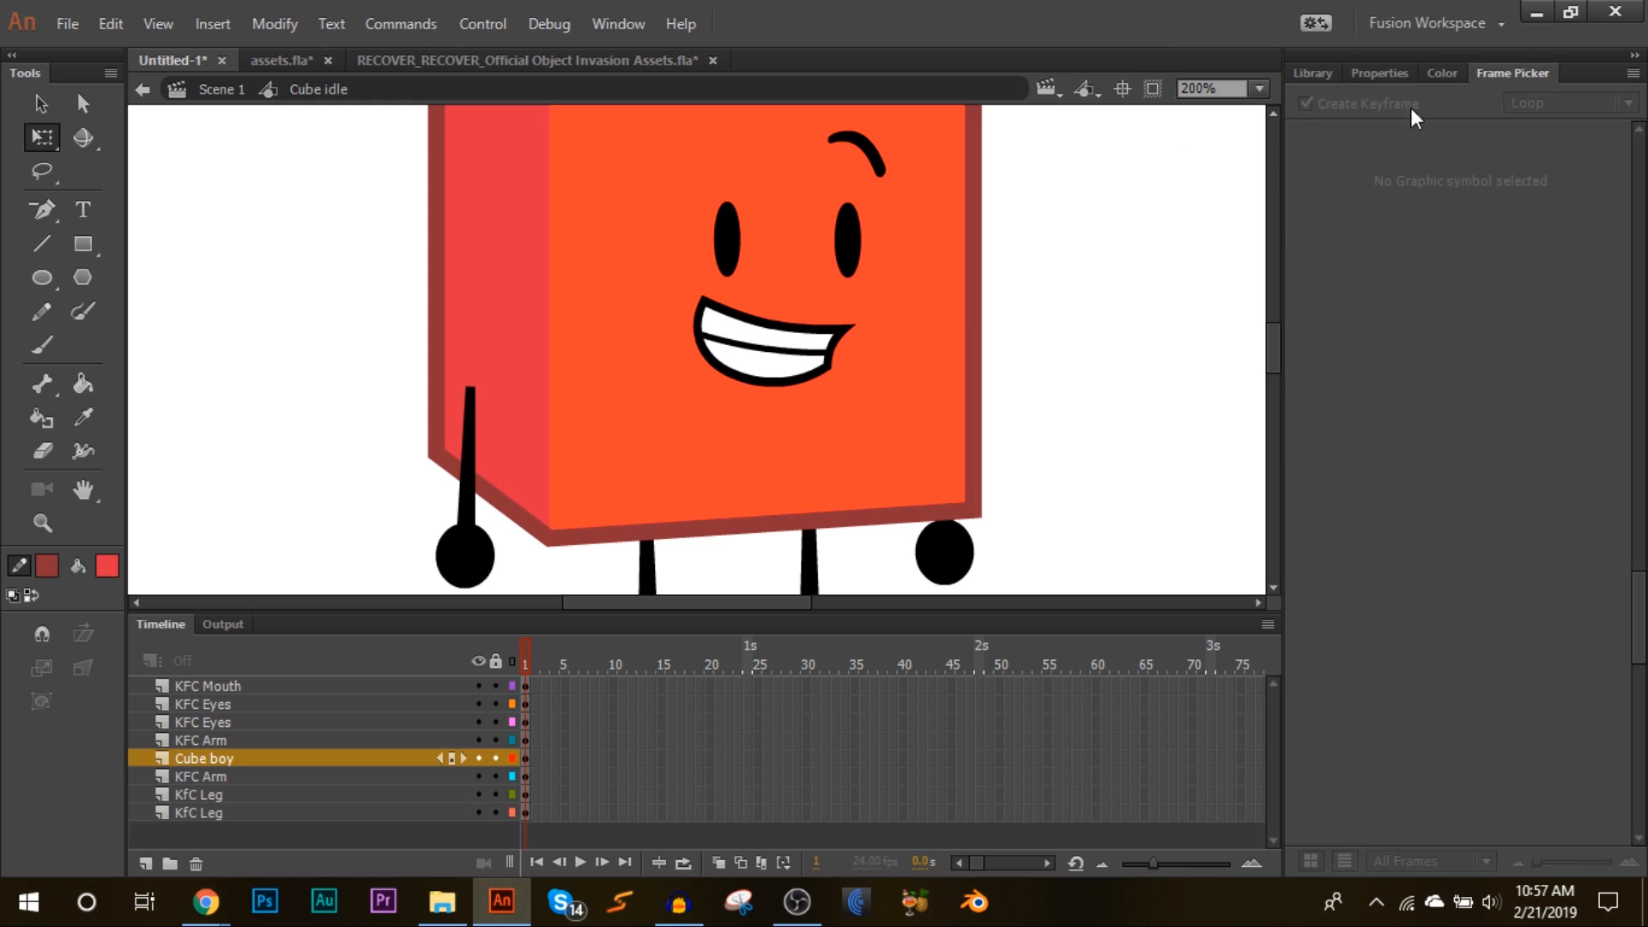
{"action": "left_click", "coordinate": [858, 245]}
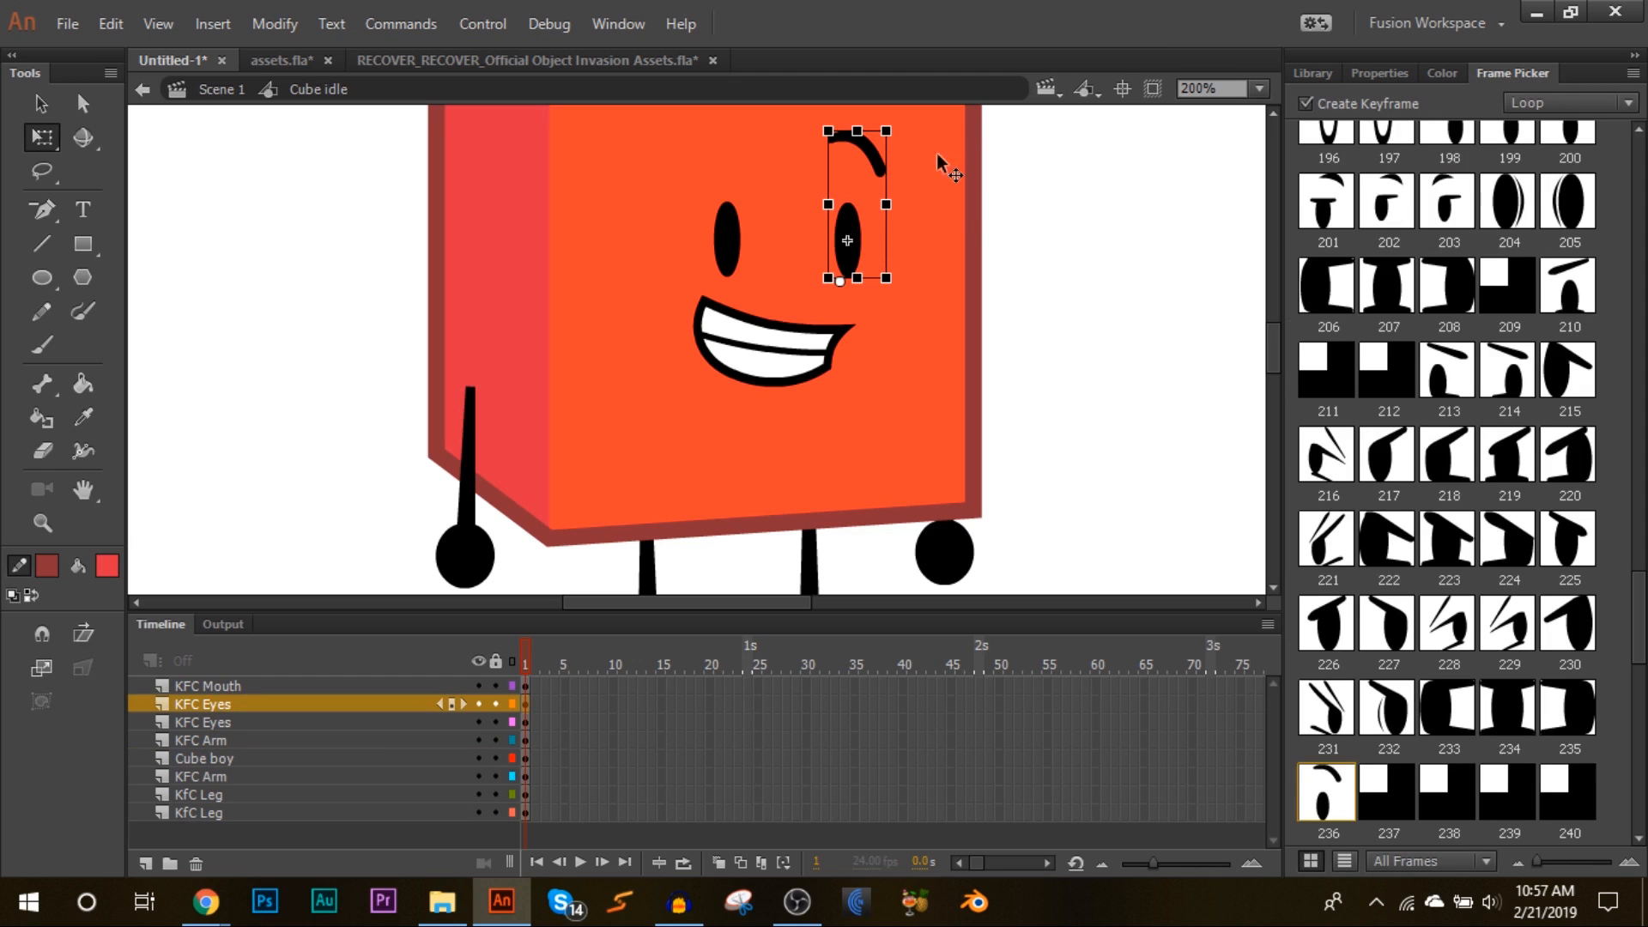
{"action": "scroll", "coordinate": [1421, 422], "scroll_direction": "up", "scroll_amount": 15}
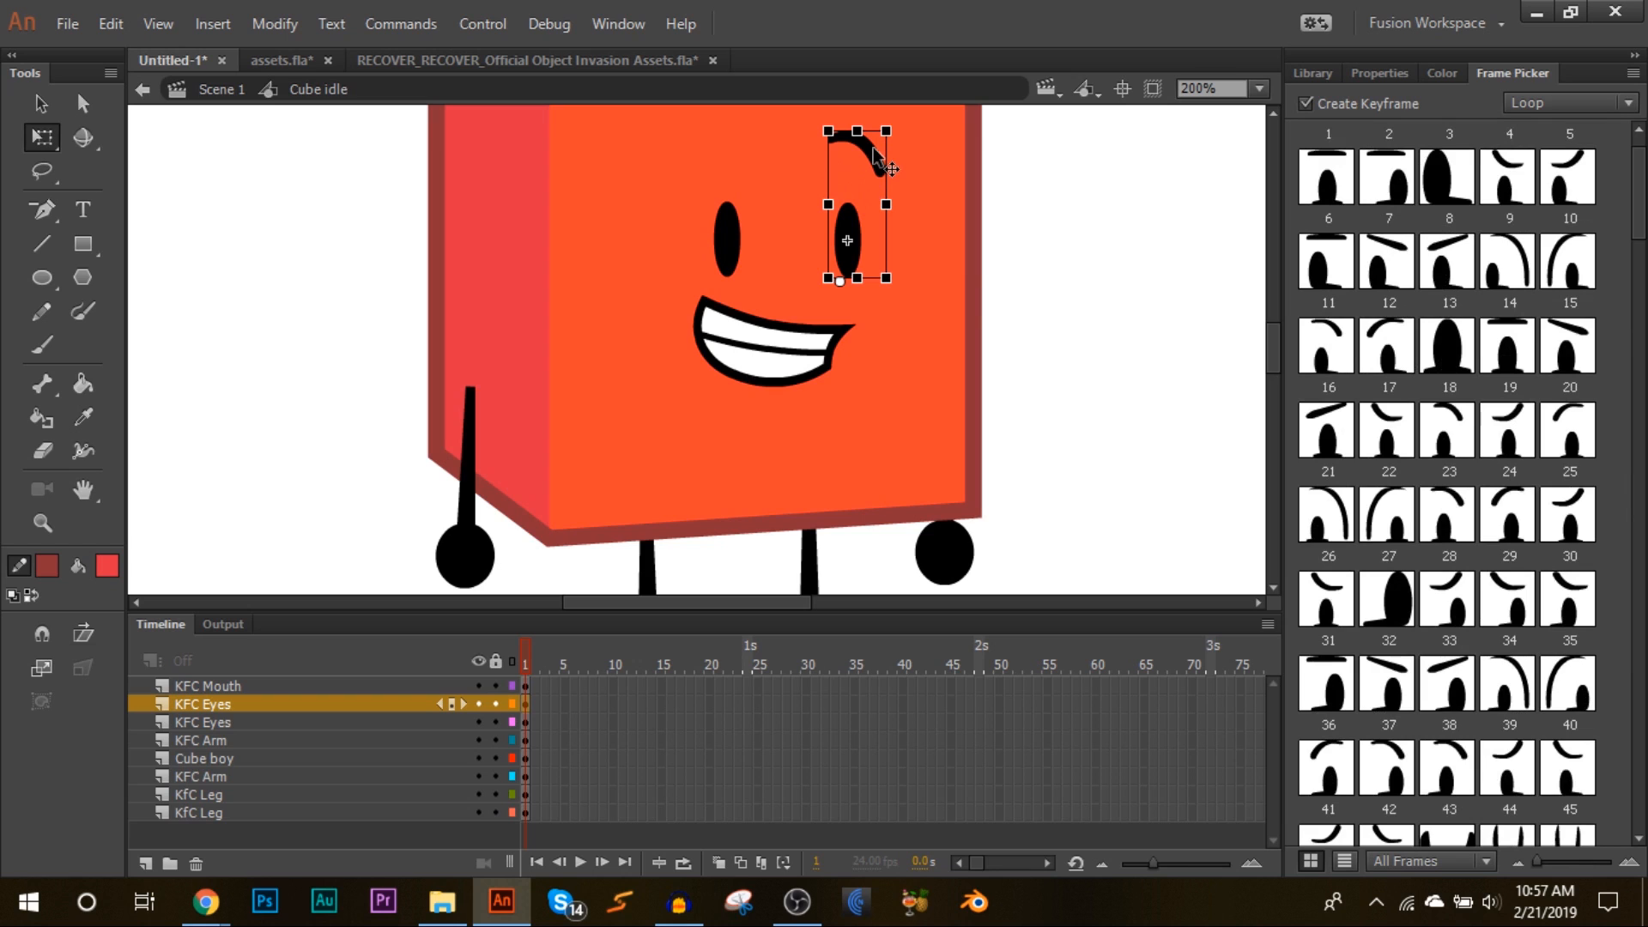
{"action": "left_click", "coordinate": [1382, 74]}
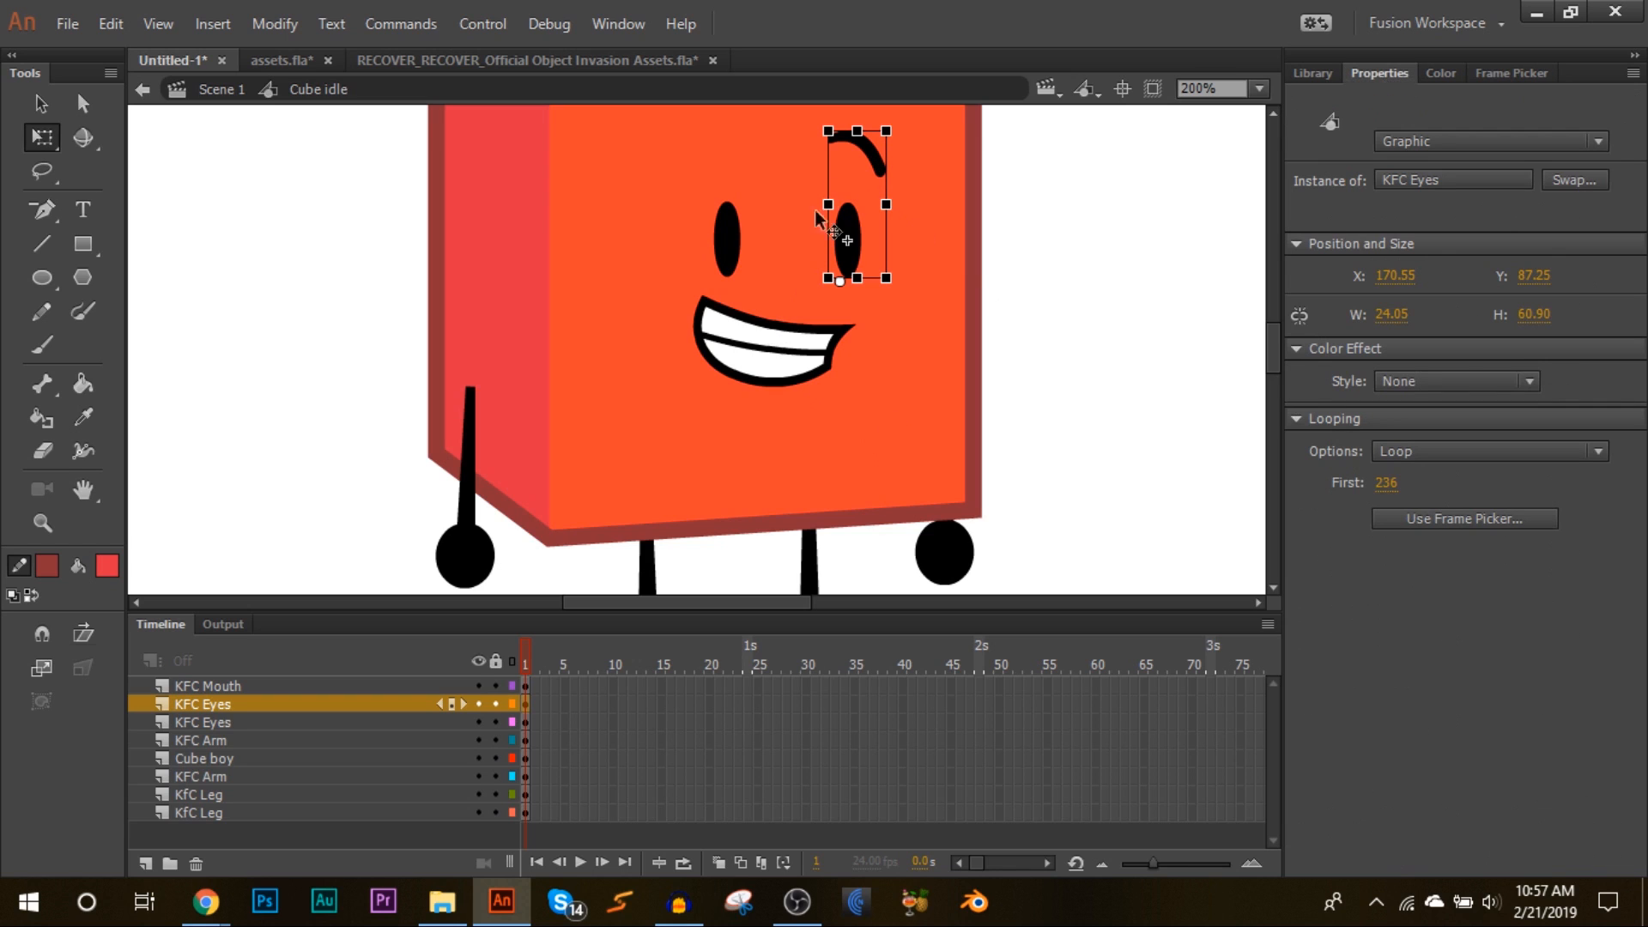
{"action": "double_click", "coordinate": [871, 155]}
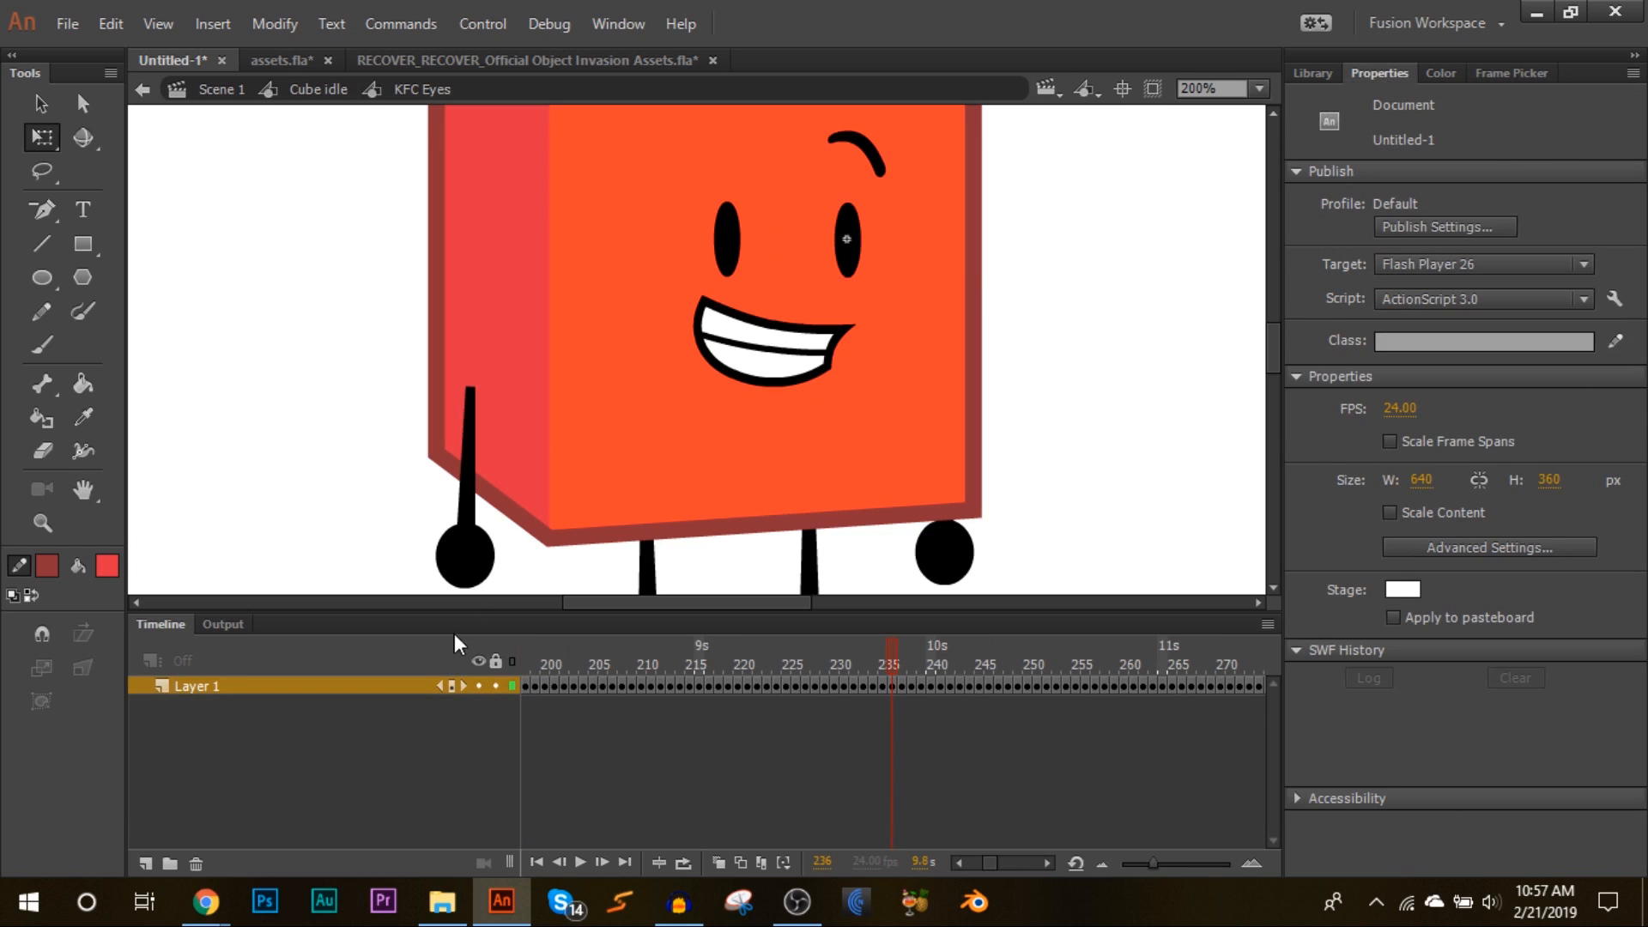
{"action": "left_click", "coordinate": [645, 685]}
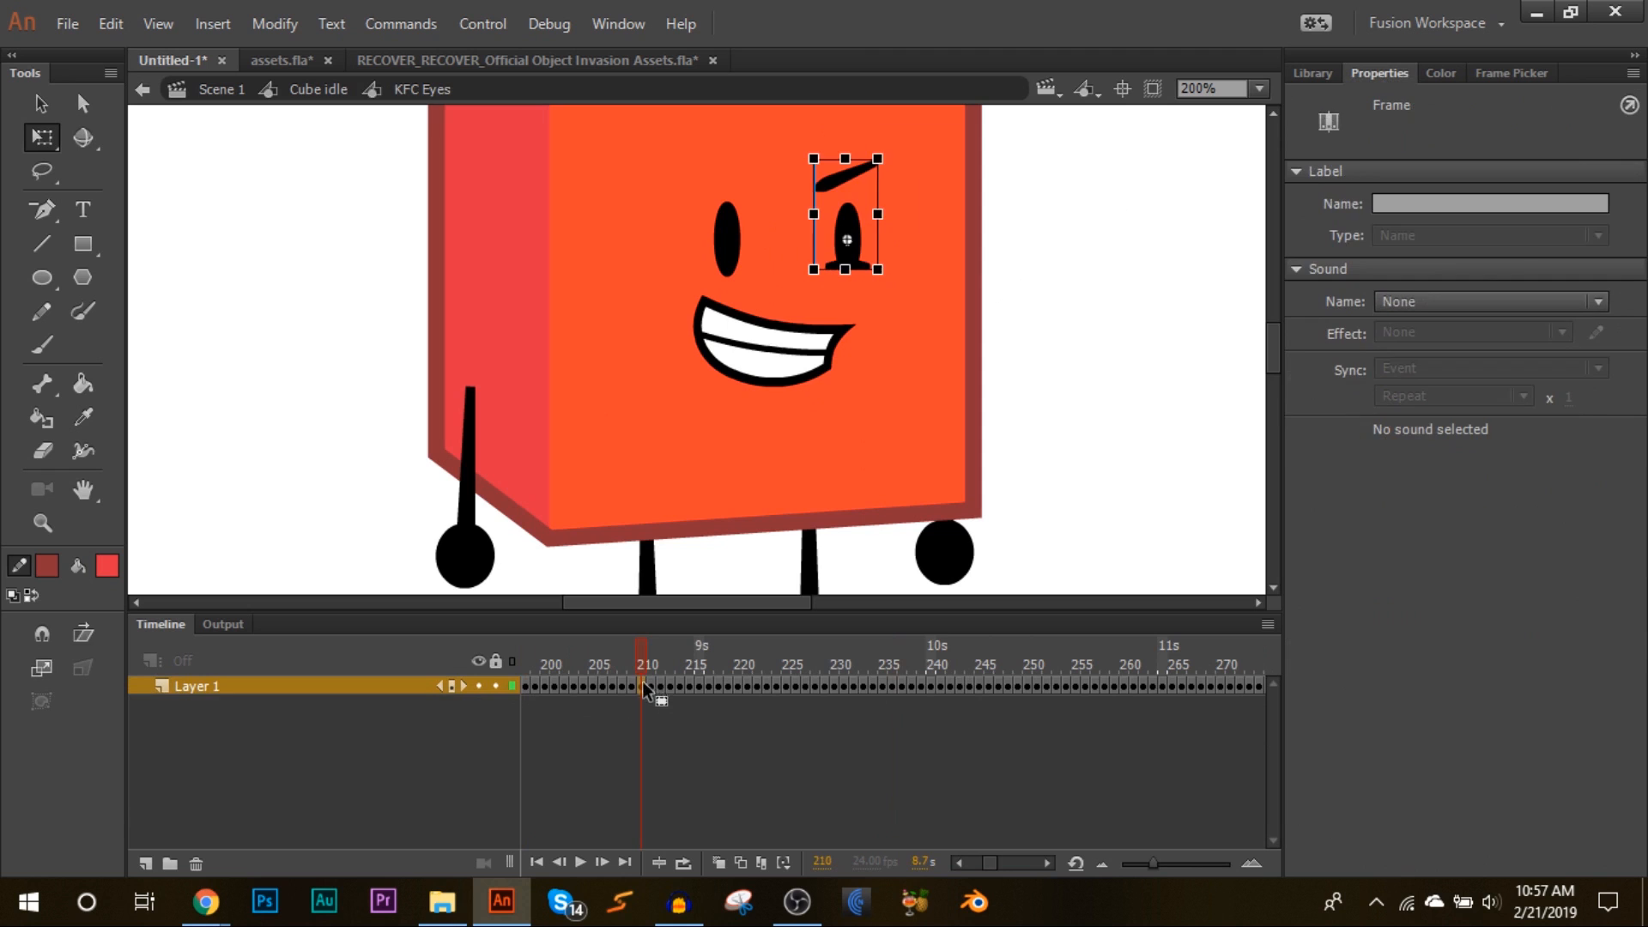
{"action": "left_click", "coordinate": [853, 225]}
{"action": "left_click_drag", "start_coordinate": [639, 651], "coordinate": [1158, 455]}
{"action": "key", "text": "Return"}
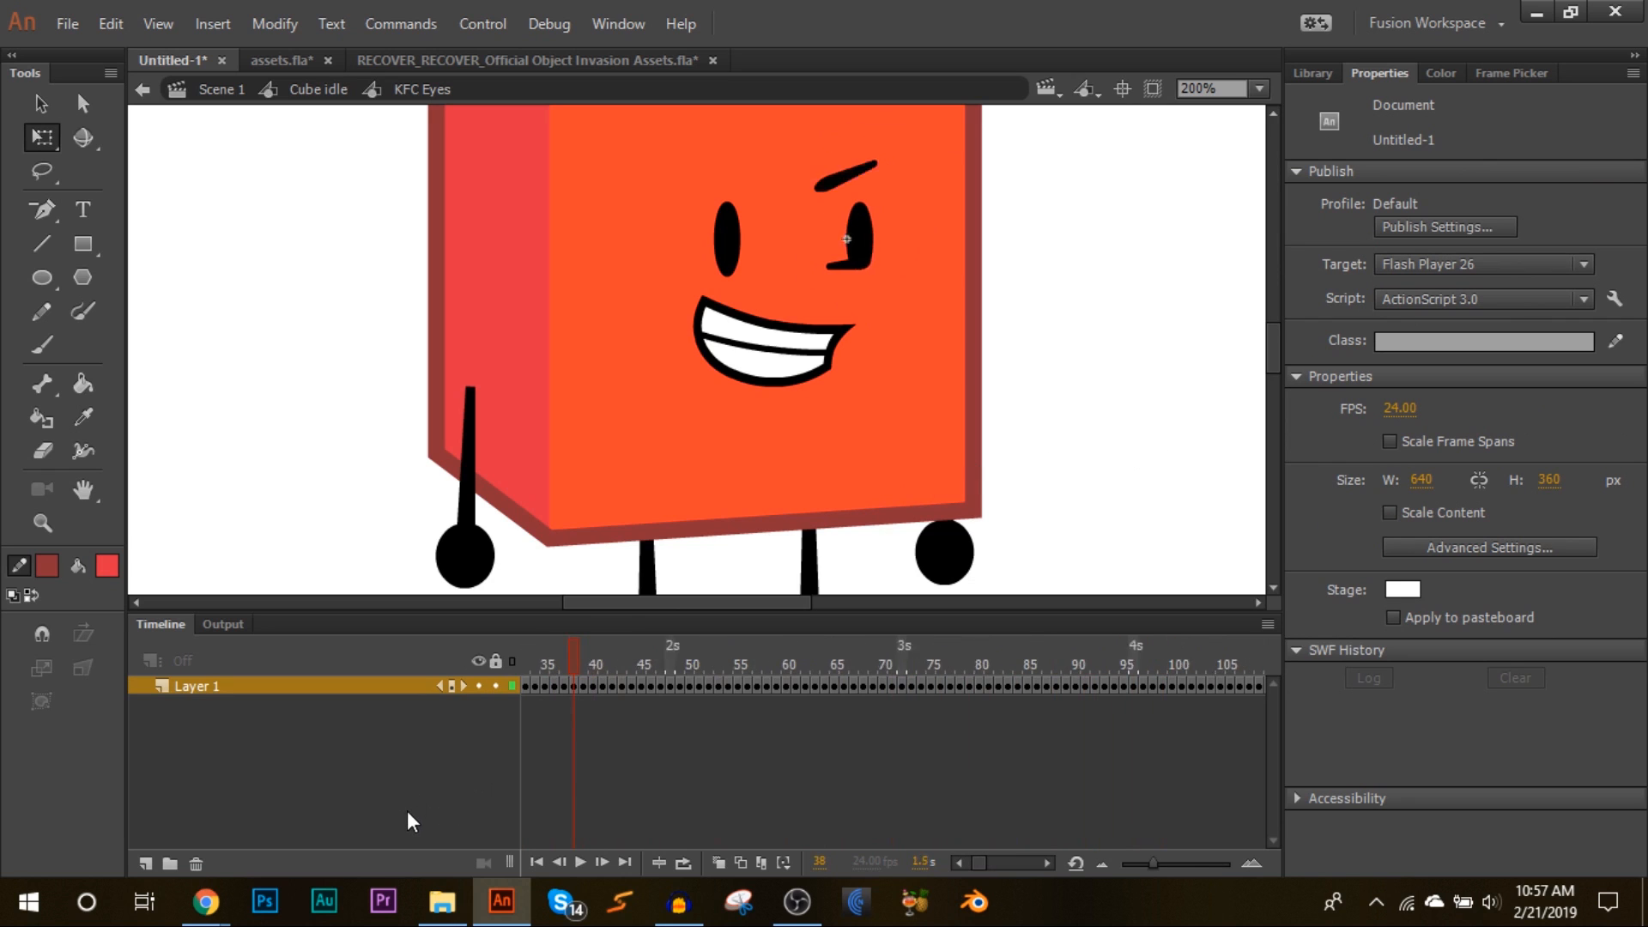
{"action": "key", "text": "Return"}
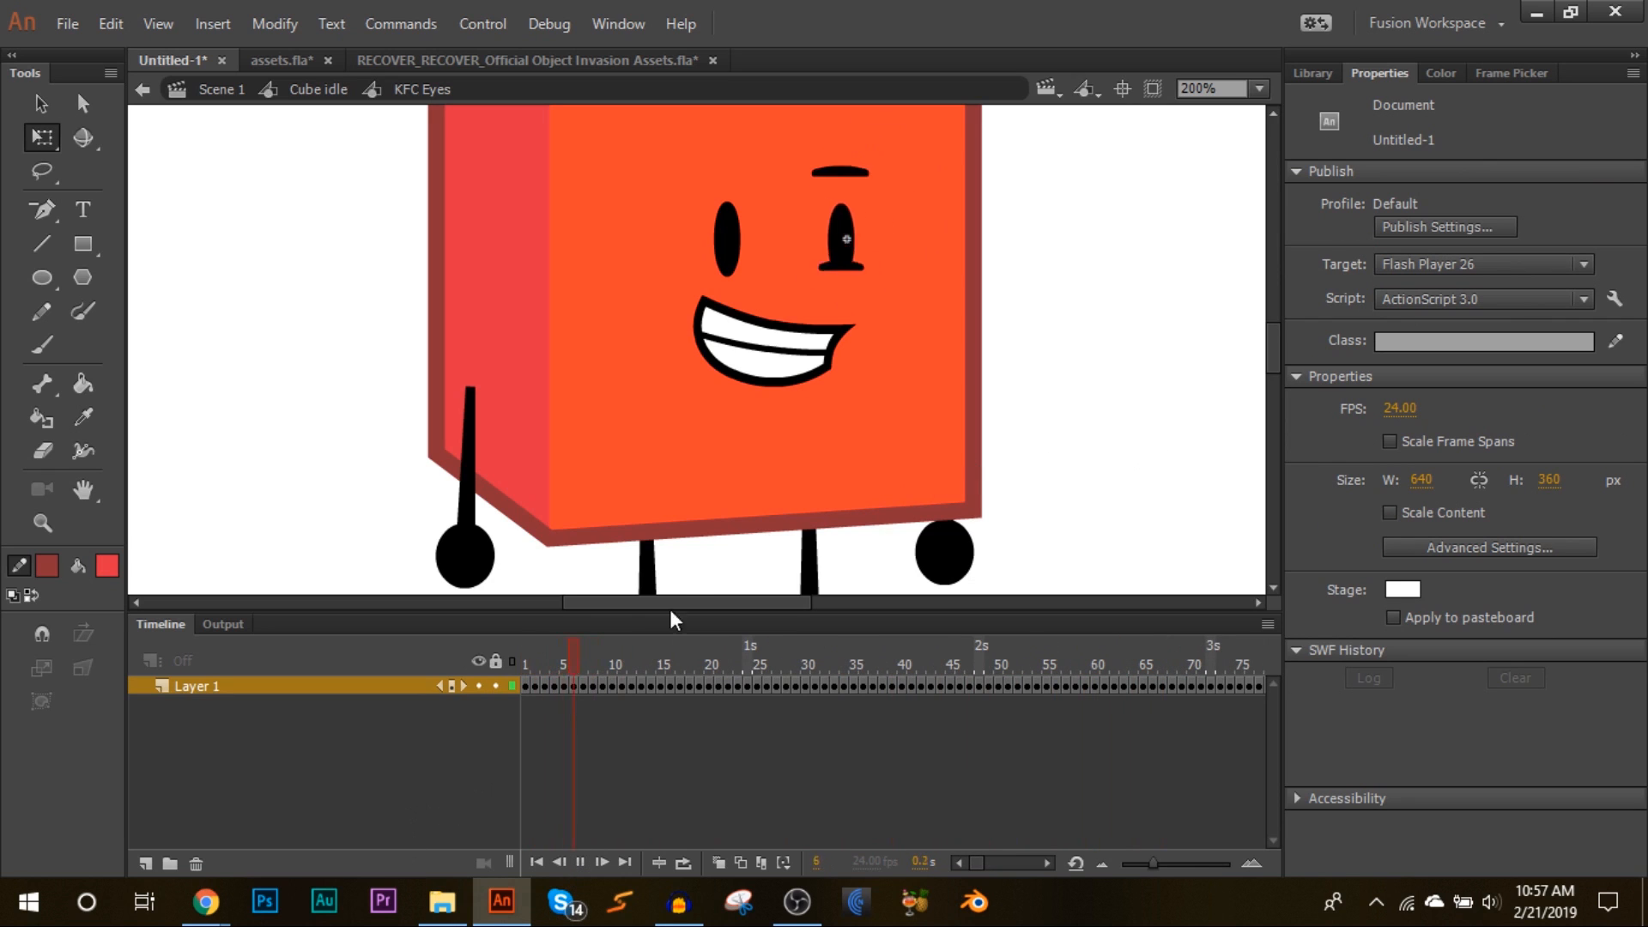
{"action": "left_click_drag", "start_coordinate": [794, 668], "coordinate": [523, 644]}
{"action": "left_click", "coordinate": [318, 89]}
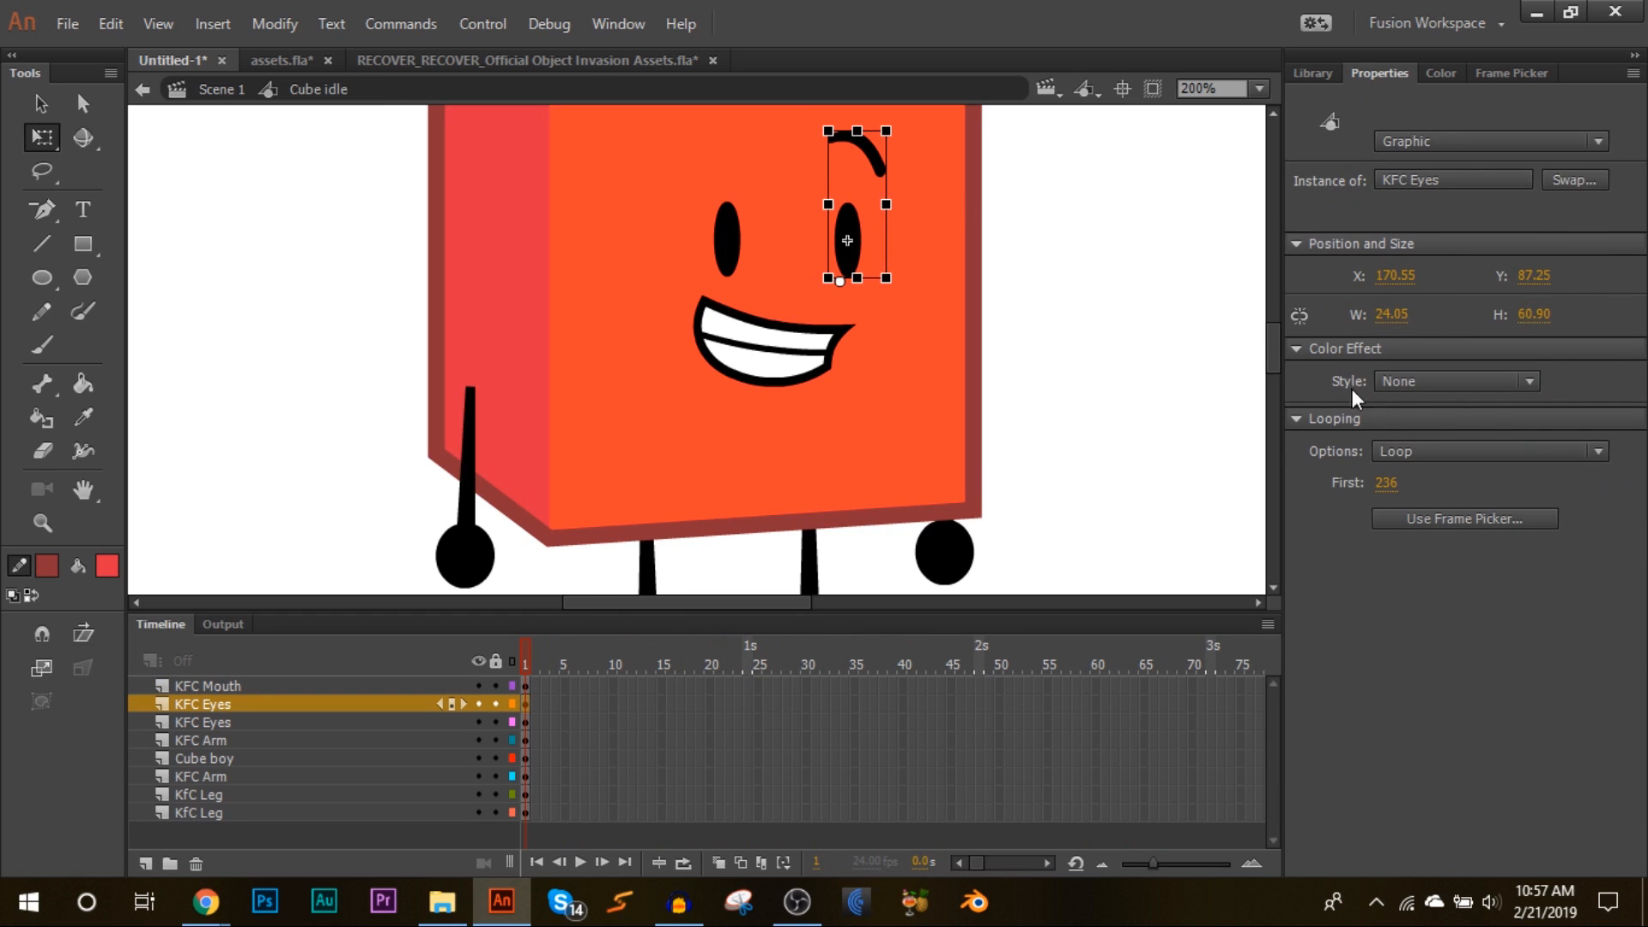
Step: Set the looping of both eye instances to Single Frame
{"action": "left_click", "coordinate": [1394, 443]}
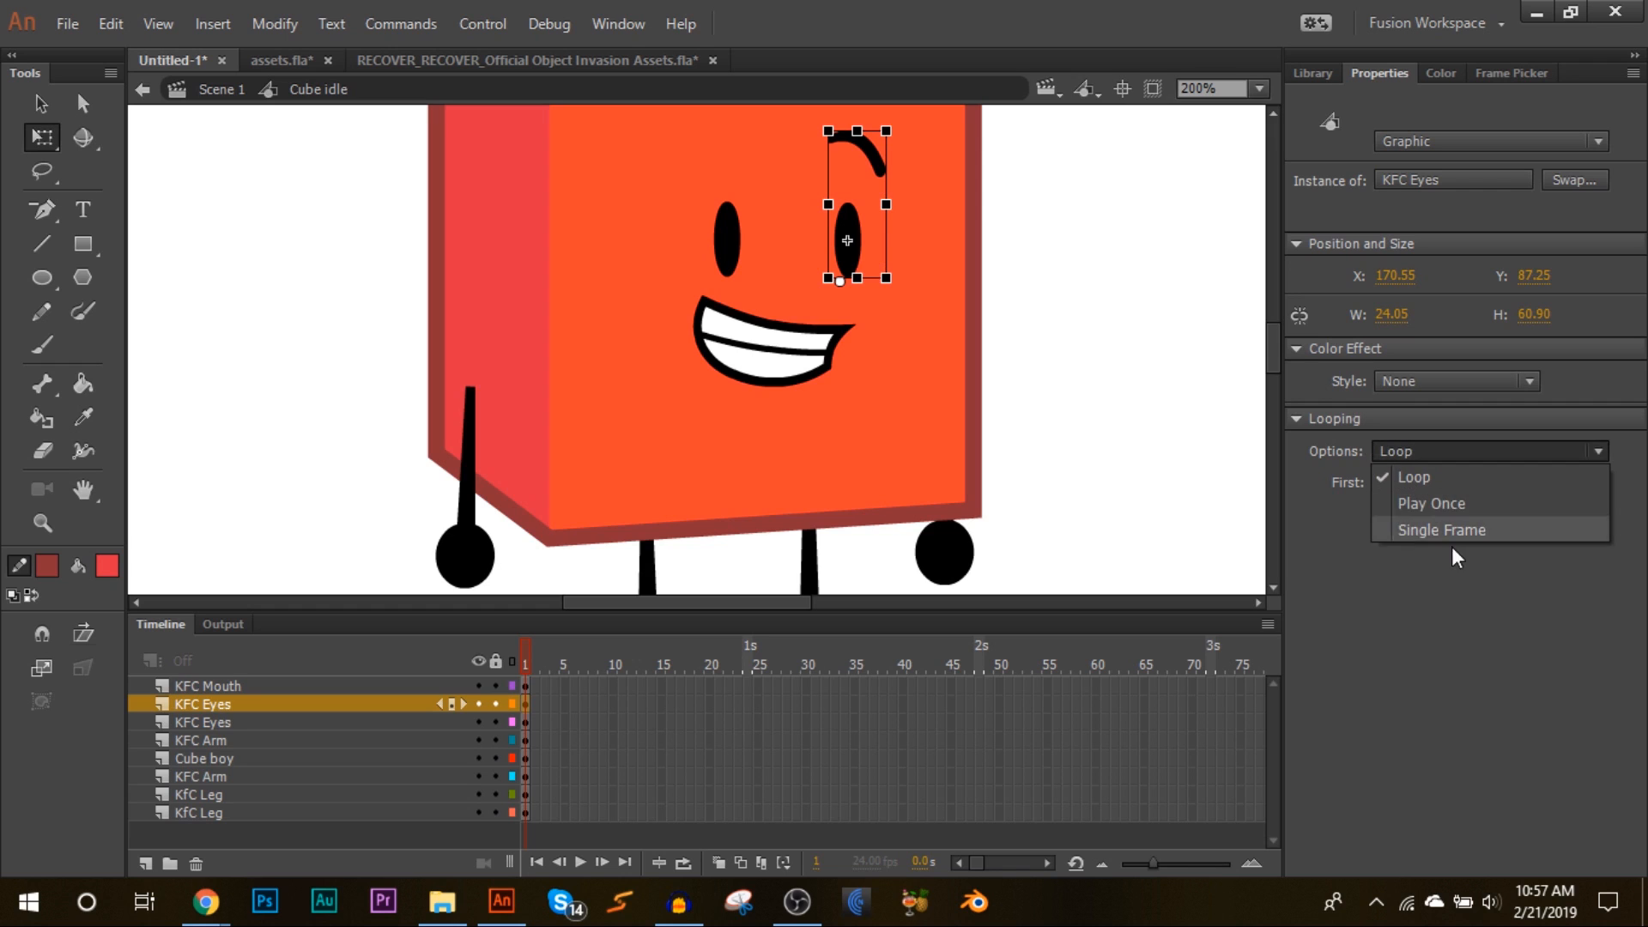
{"action": "left_click", "coordinate": [1423, 532]}
{"action": "left_click", "coordinate": [725, 260]}
{"action": "left_click", "coordinate": [1399, 451]}
{"action": "left_click", "coordinate": [1417, 530]}
Step: Select the arms and legs and set their looping to Single Frame
{"action": "left_click", "coordinate": [462, 549]}
{"action": "scroll", "coordinate": [1099, 498], "scroll_direction": "down", "scroll_amount": 3}
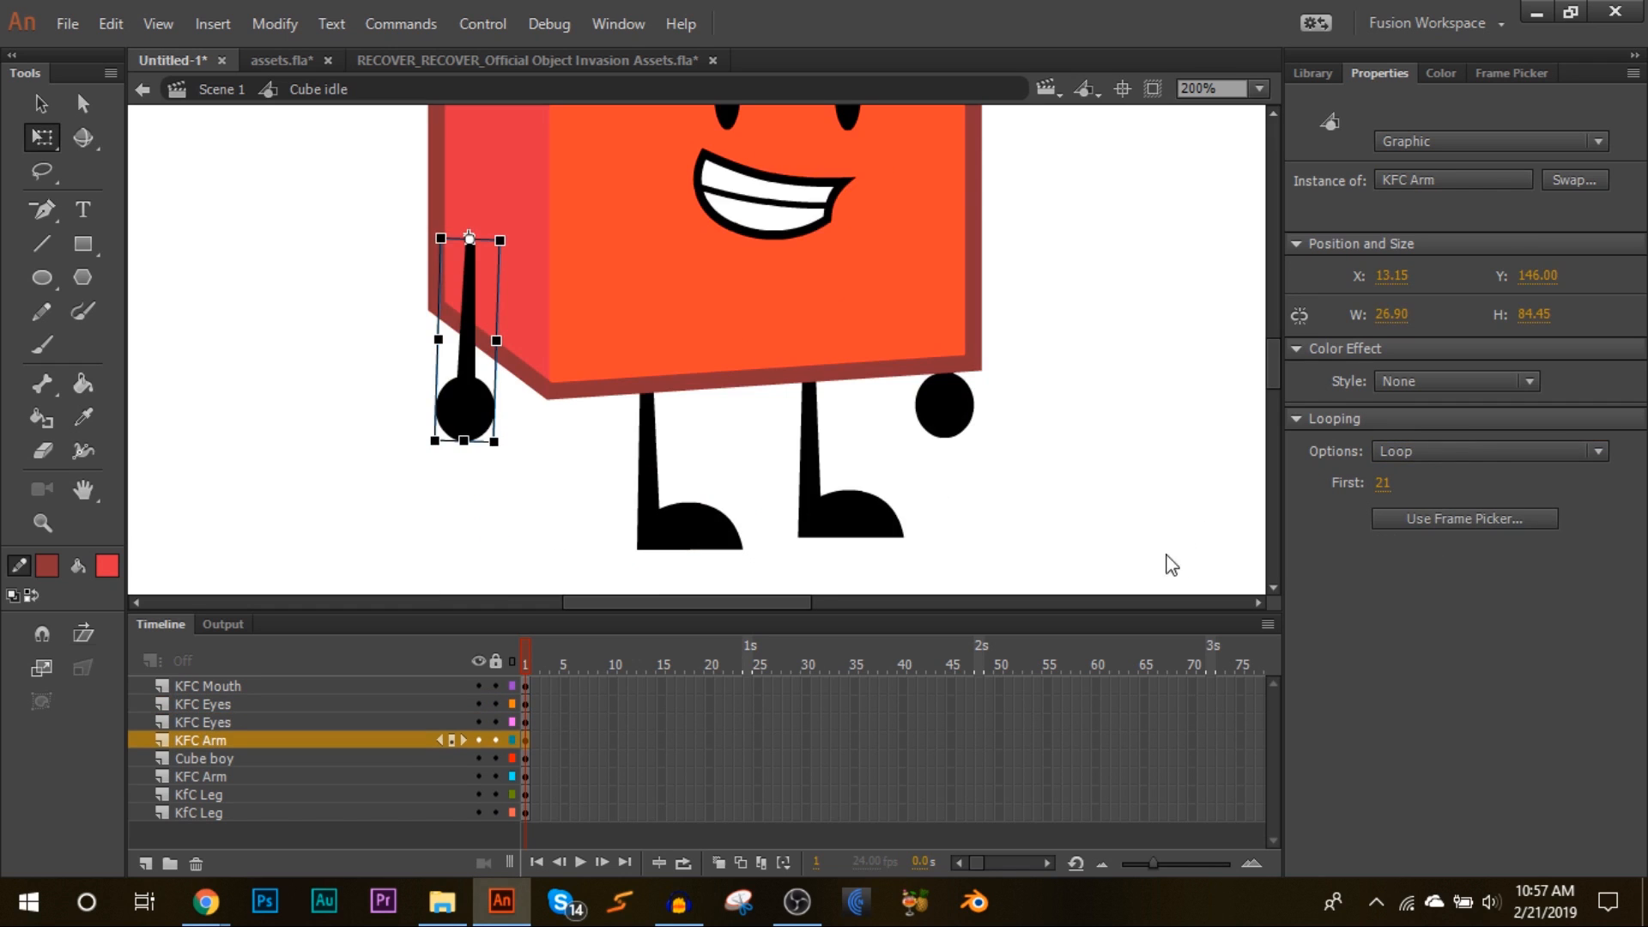
{"action": "left_click_drag", "start_coordinate": [1097, 551], "coordinate": [369, 427]}
{"action": "left_click", "coordinate": [1418, 449]}
{"action": "left_click", "coordinate": [1418, 522]}
{"action": "left_click", "coordinate": [1105, 171]}
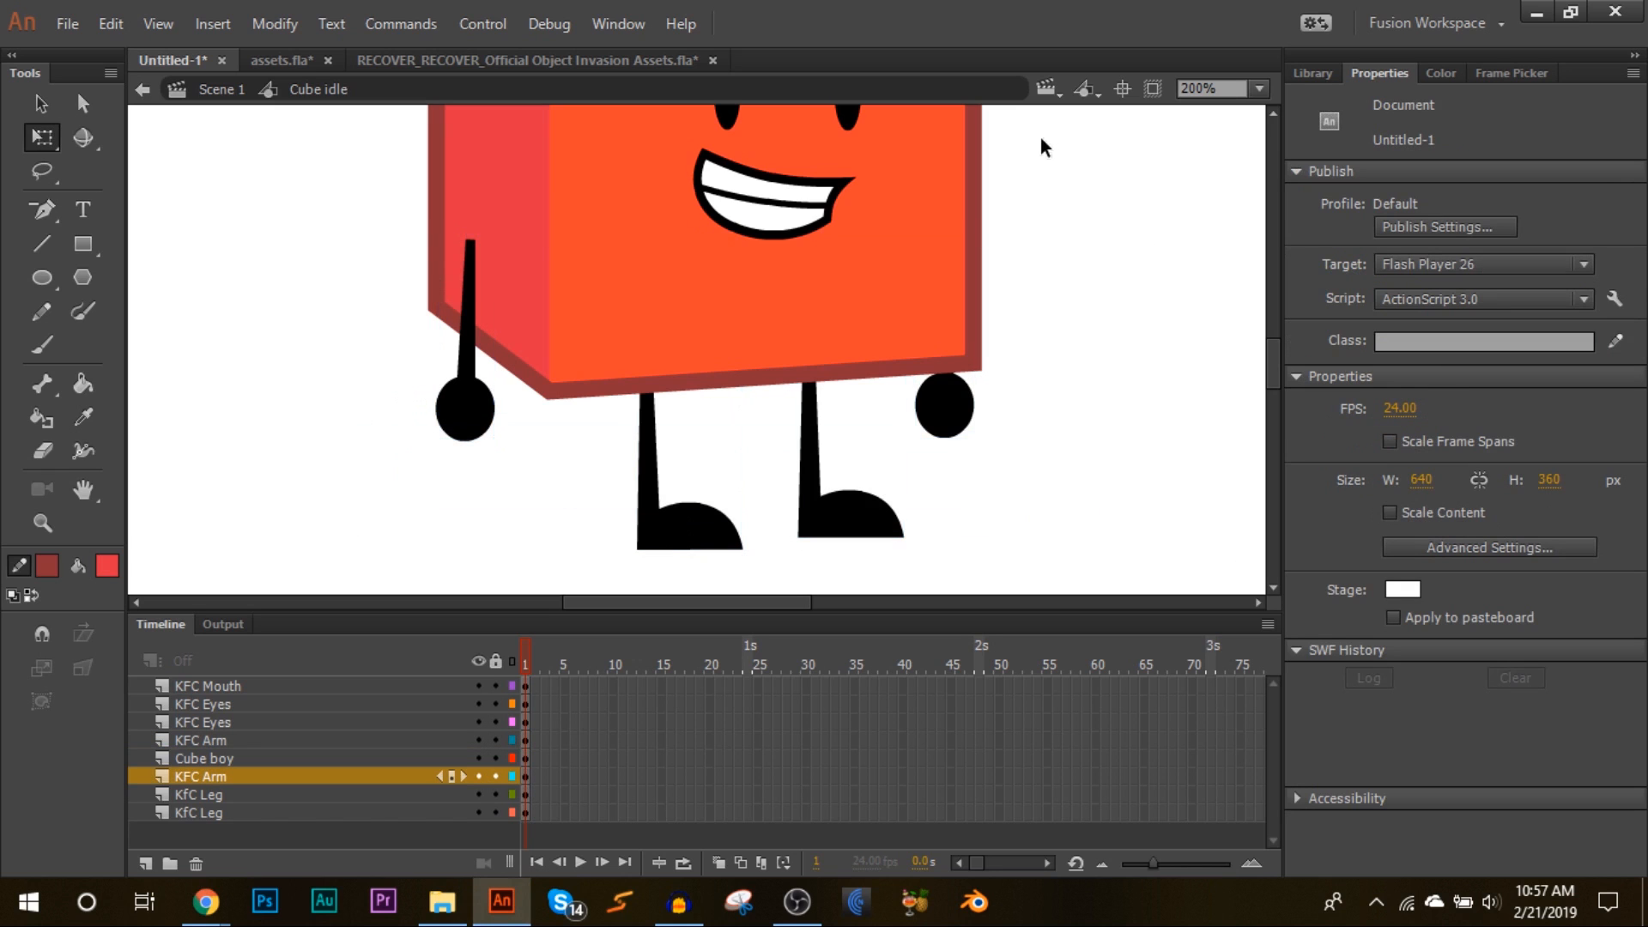
Step: Extend all layers of Cube idle with frames out to about frame 76
{"action": "scroll", "coordinate": [1040, 146], "scroll_direction": "up", "scroll_amount": 3}
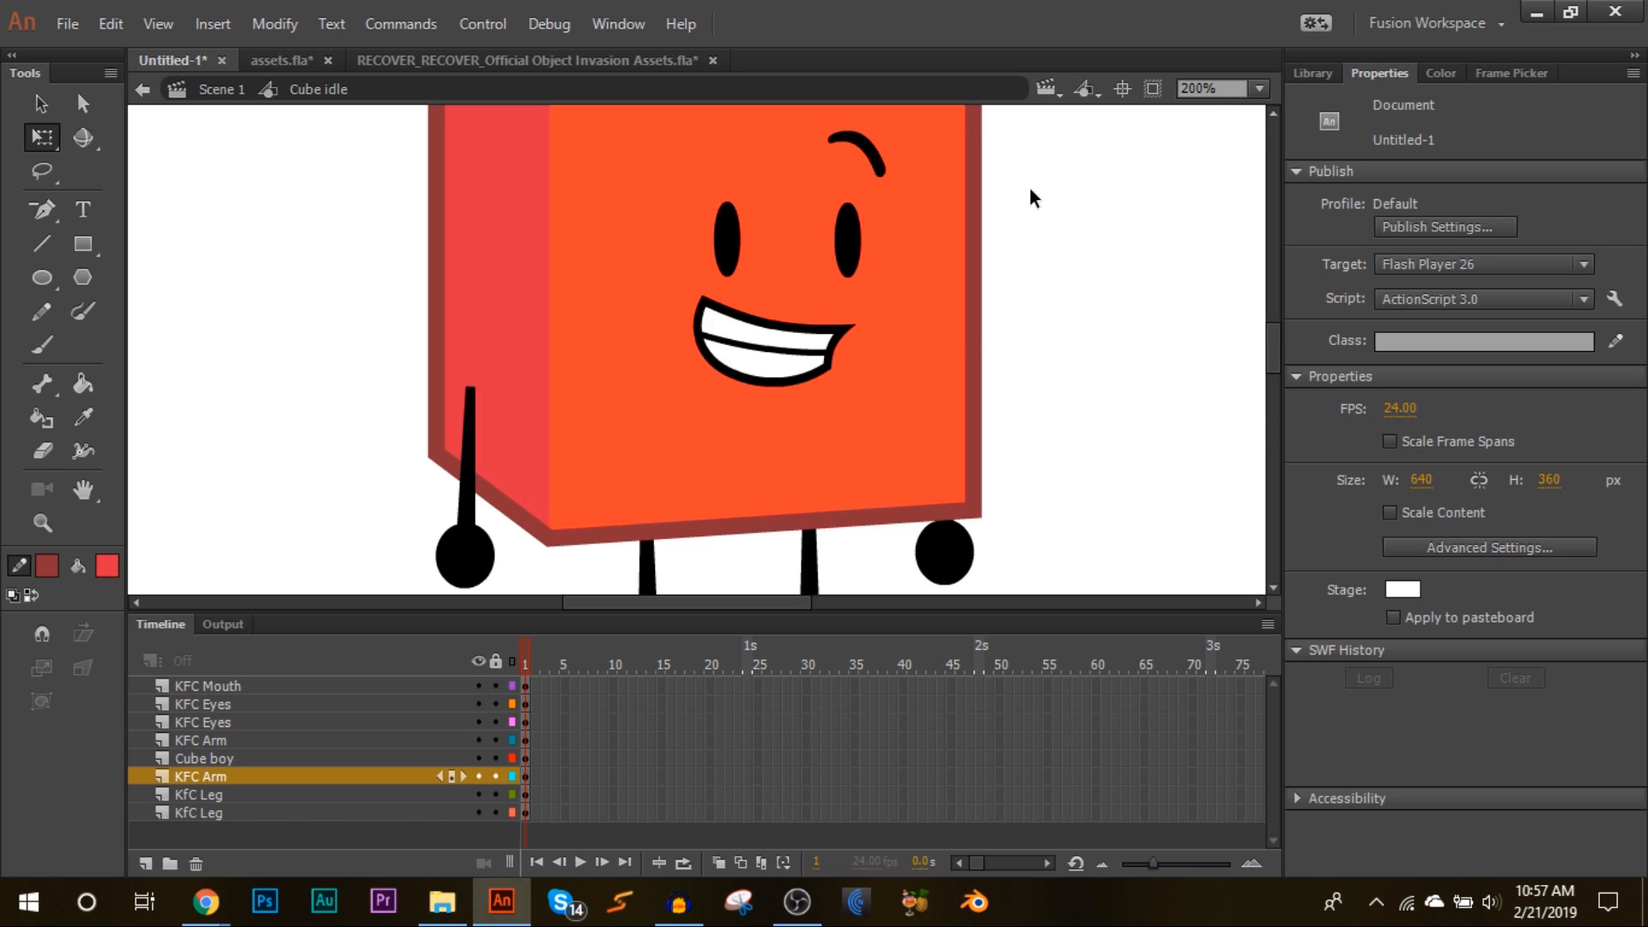
{"action": "left_click", "coordinate": [862, 228]}
{"action": "left_click_drag", "start_coordinate": [659, 687], "coordinate": [1218, 822]}
{"action": "right_click", "coordinate": [1160, 754]}
{"action": "left_click", "coordinate": [1246, 192]}
Step: Set the mouth instance's looping to Single Frame
{"action": "left_click", "coordinate": [565, 652]}
{"action": "left_click", "coordinate": [826, 345]}
{"action": "left_click", "coordinate": [1420, 448]}
{"action": "left_click", "coordinate": [1409, 528]}
{"action": "left_click", "coordinate": [1099, 536]}
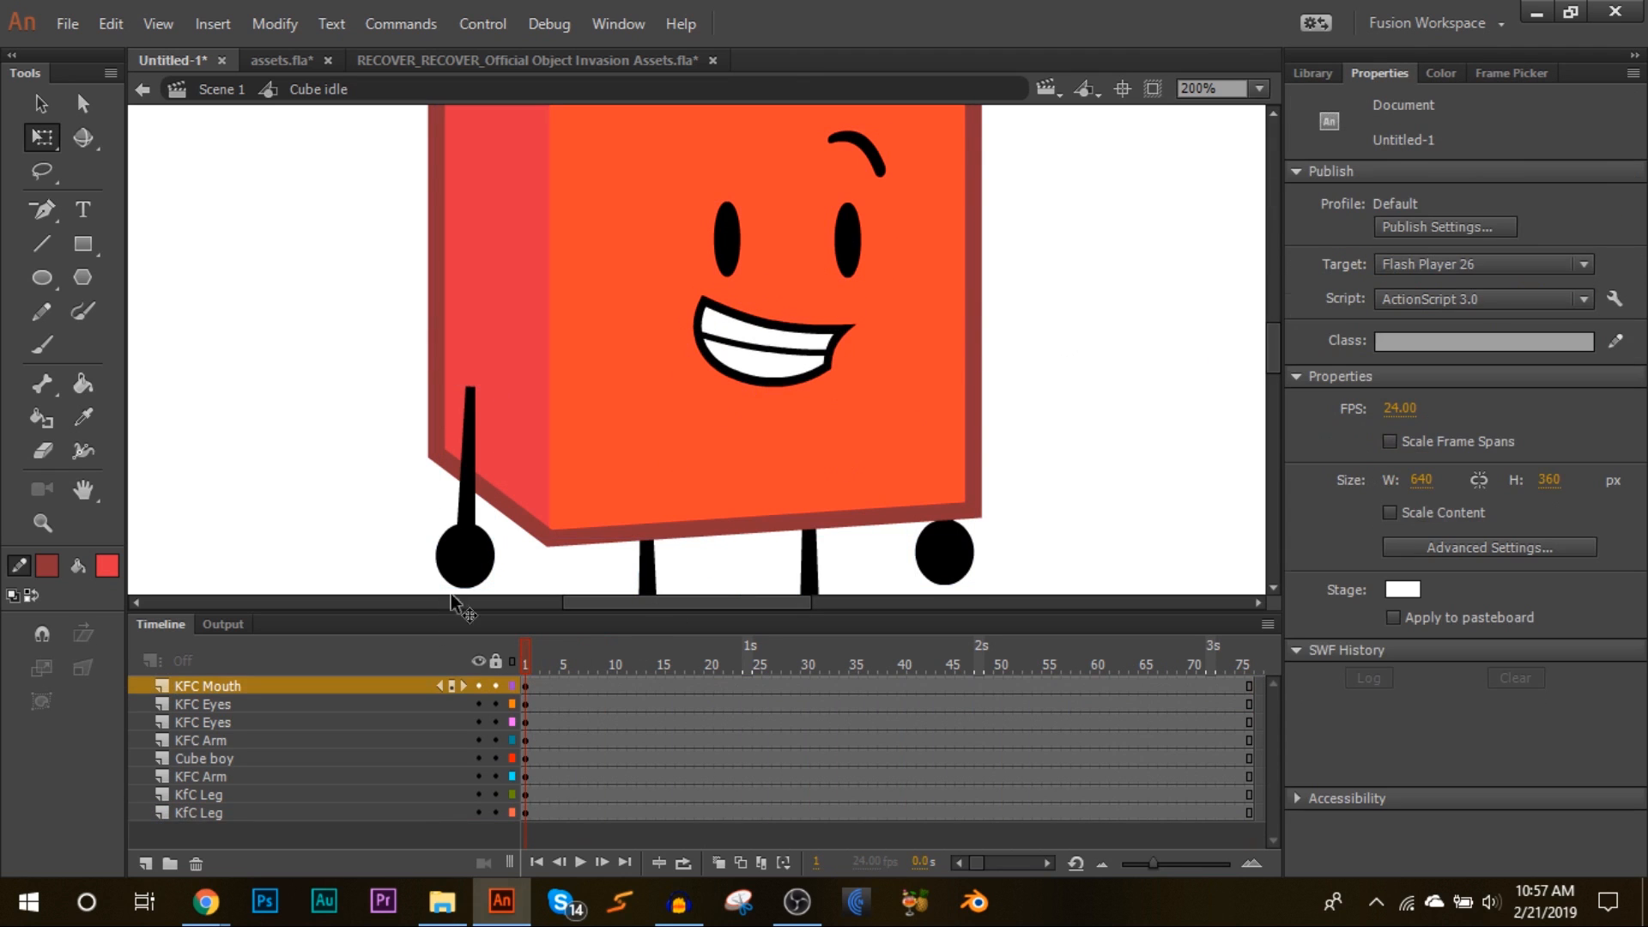
{"action": "left_click", "coordinate": [604, 687]}
{"action": "left_click", "coordinate": [632, 704]}
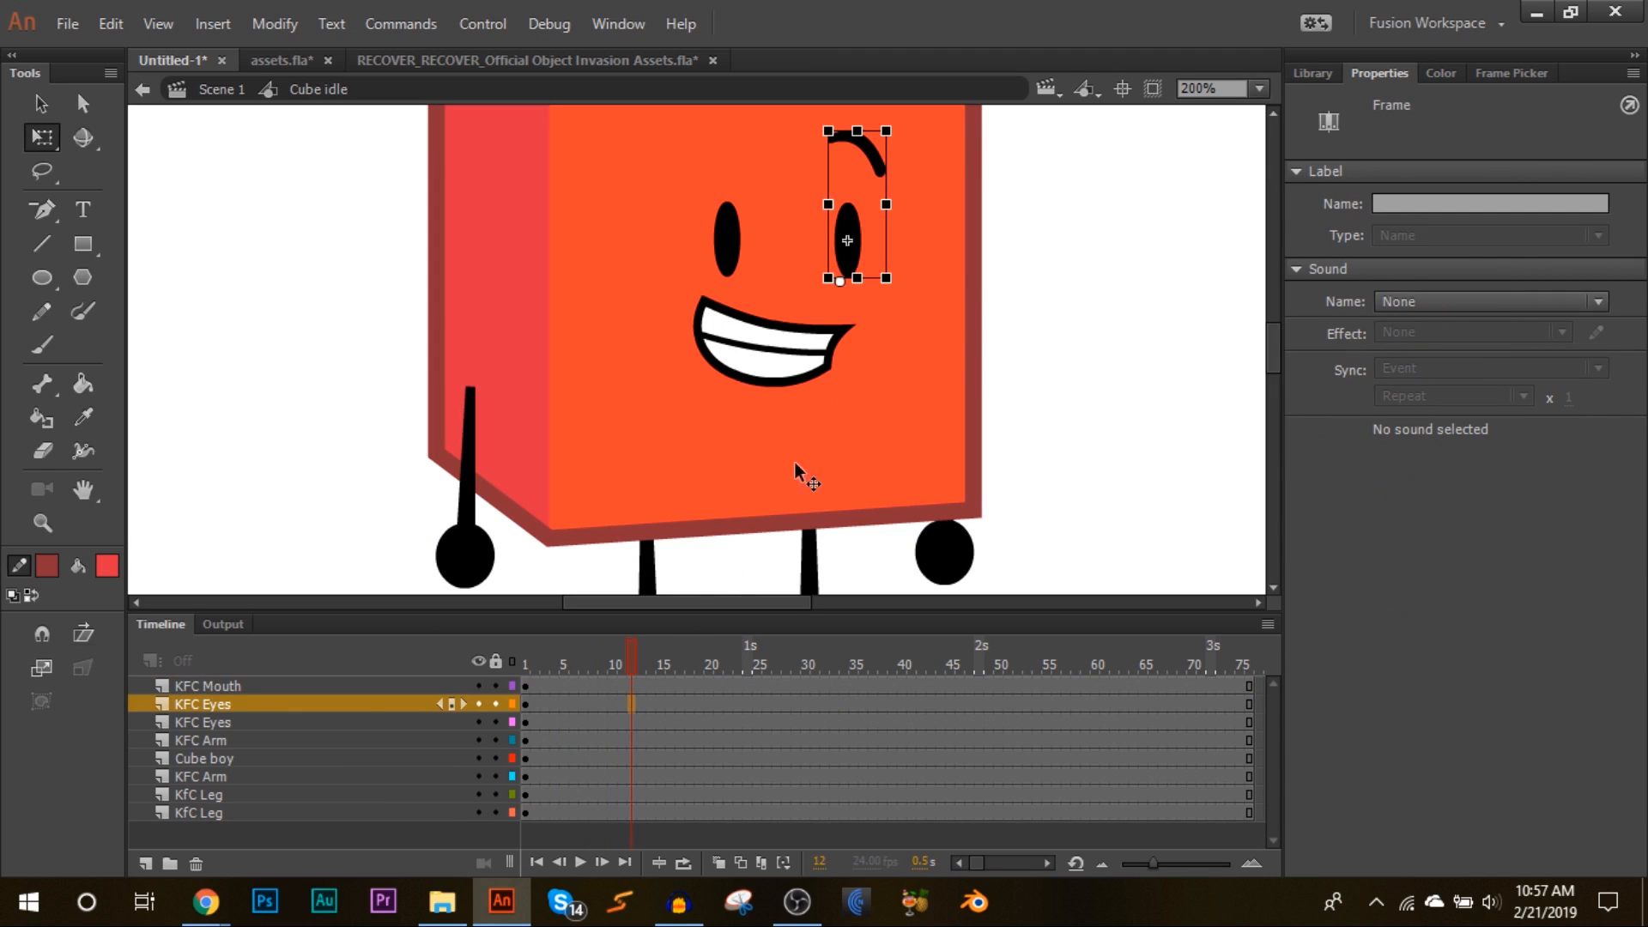
{"action": "left_click", "coordinate": [1512, 73]}
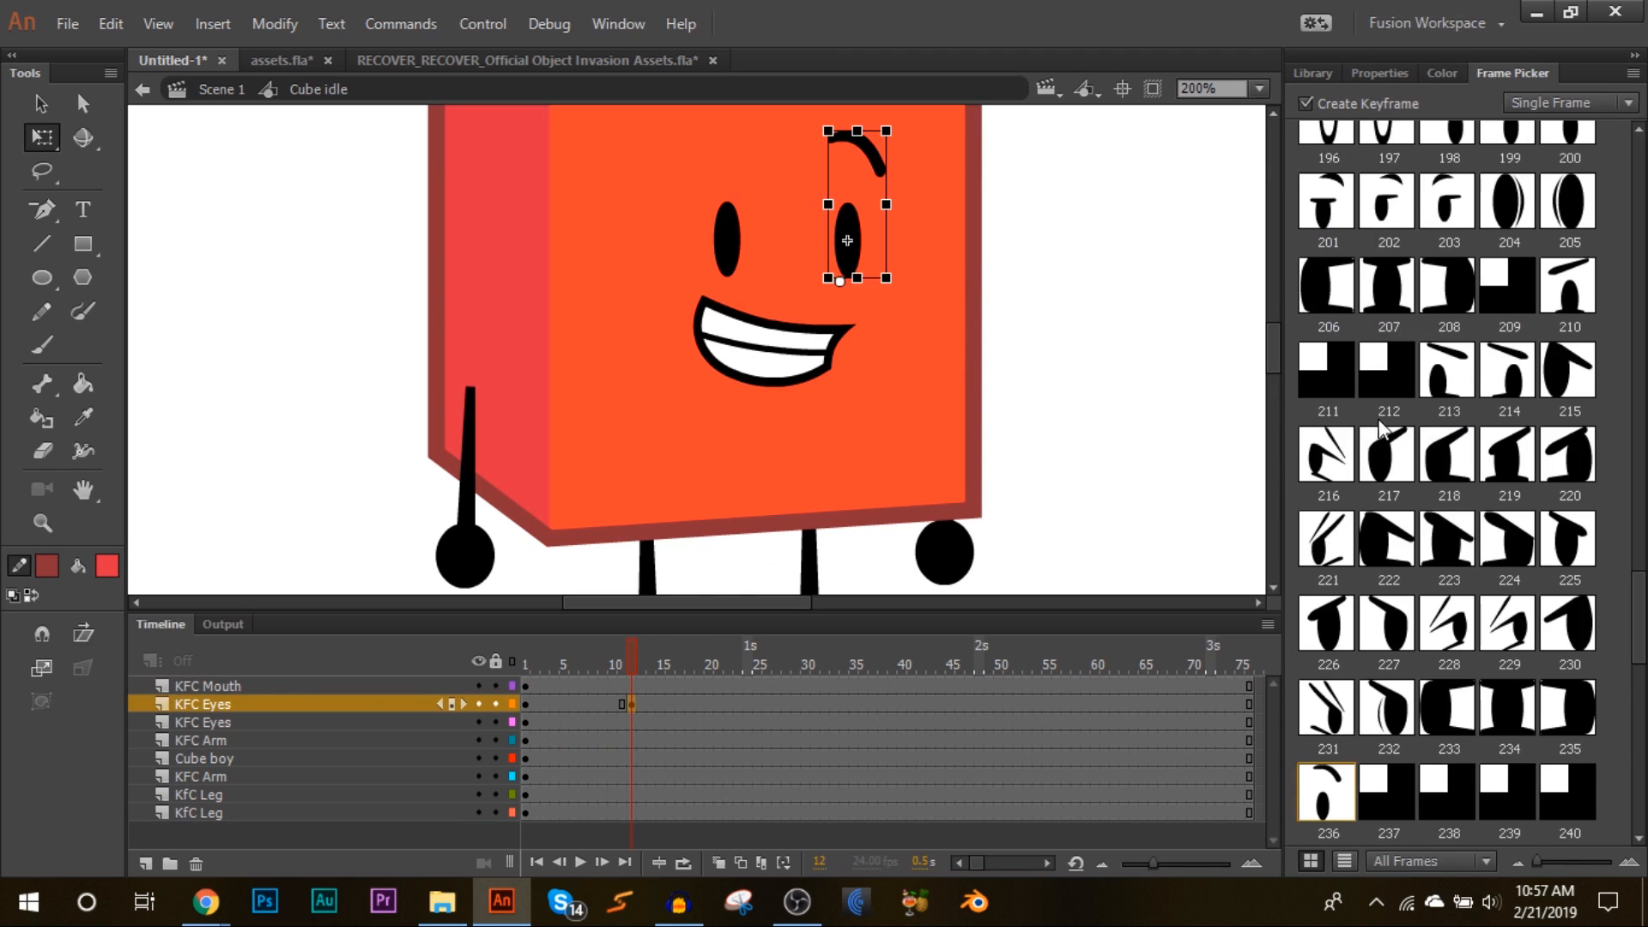
{"action": "mouse_move", "coordinate": [633, 651]}
{"action": "left_mouse_down"}
{"action": "mouse_move", "coordinate": [577, 652]}
{"action": "mouse_move", "coordinate": [672, 649]}
{"action": "mouse_move", "coordinate": [594, 673]}
{"action": "mouse_move", "coordinate": [610, 690]}
{"action": "mouse_move", "coordinate": [678, 690]}
{"action": "mouse_move", "coordinate": [613, 666]}
{"action": "mouse_move", "coordinate": [660, 668]}
{"action": "left_mouse_up"}
{"action": "right_click", "coordinate": [633, 702]}
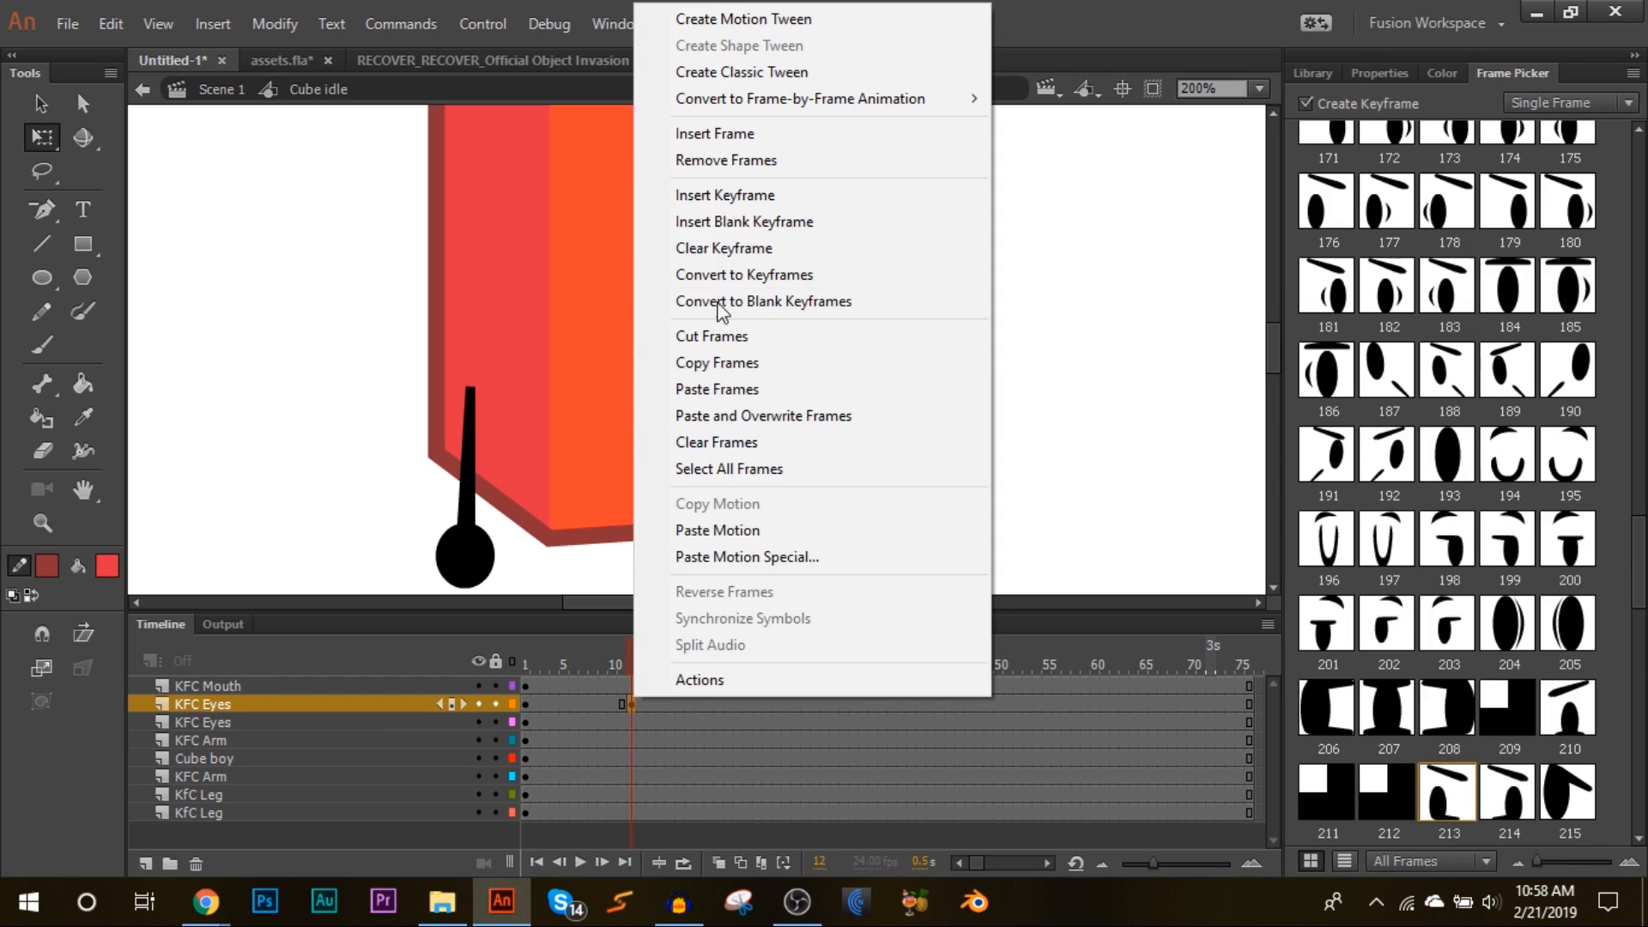
{"action": "left_click", "coordinate": [708, 245]}
{"action": "left_click_drag", "start_coordinate": [609, 648], "coordinate": [400, 692]}
Step: Insert a keyframe at frame 7 on the mouth layer and switch the mouth to pose 18
{"action": "left_click", "coordinate": [746, 353]}
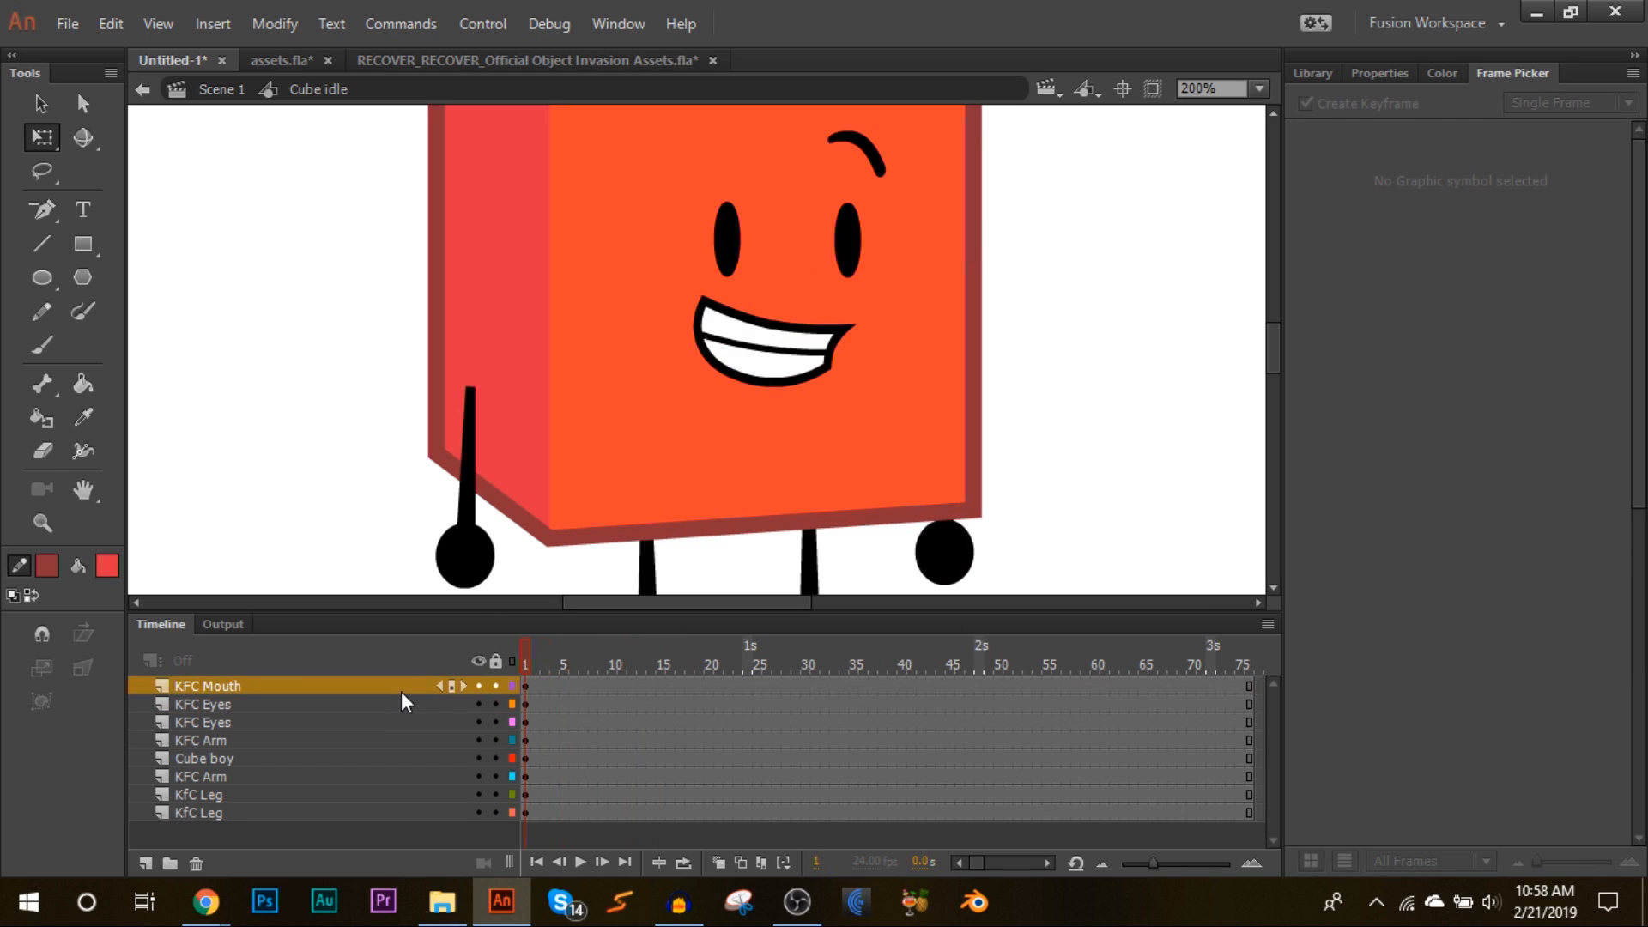
{"action": "left_click", "coordinate": [761, 354]}
{"action": "left_click", "coordinate": [584, 685]}
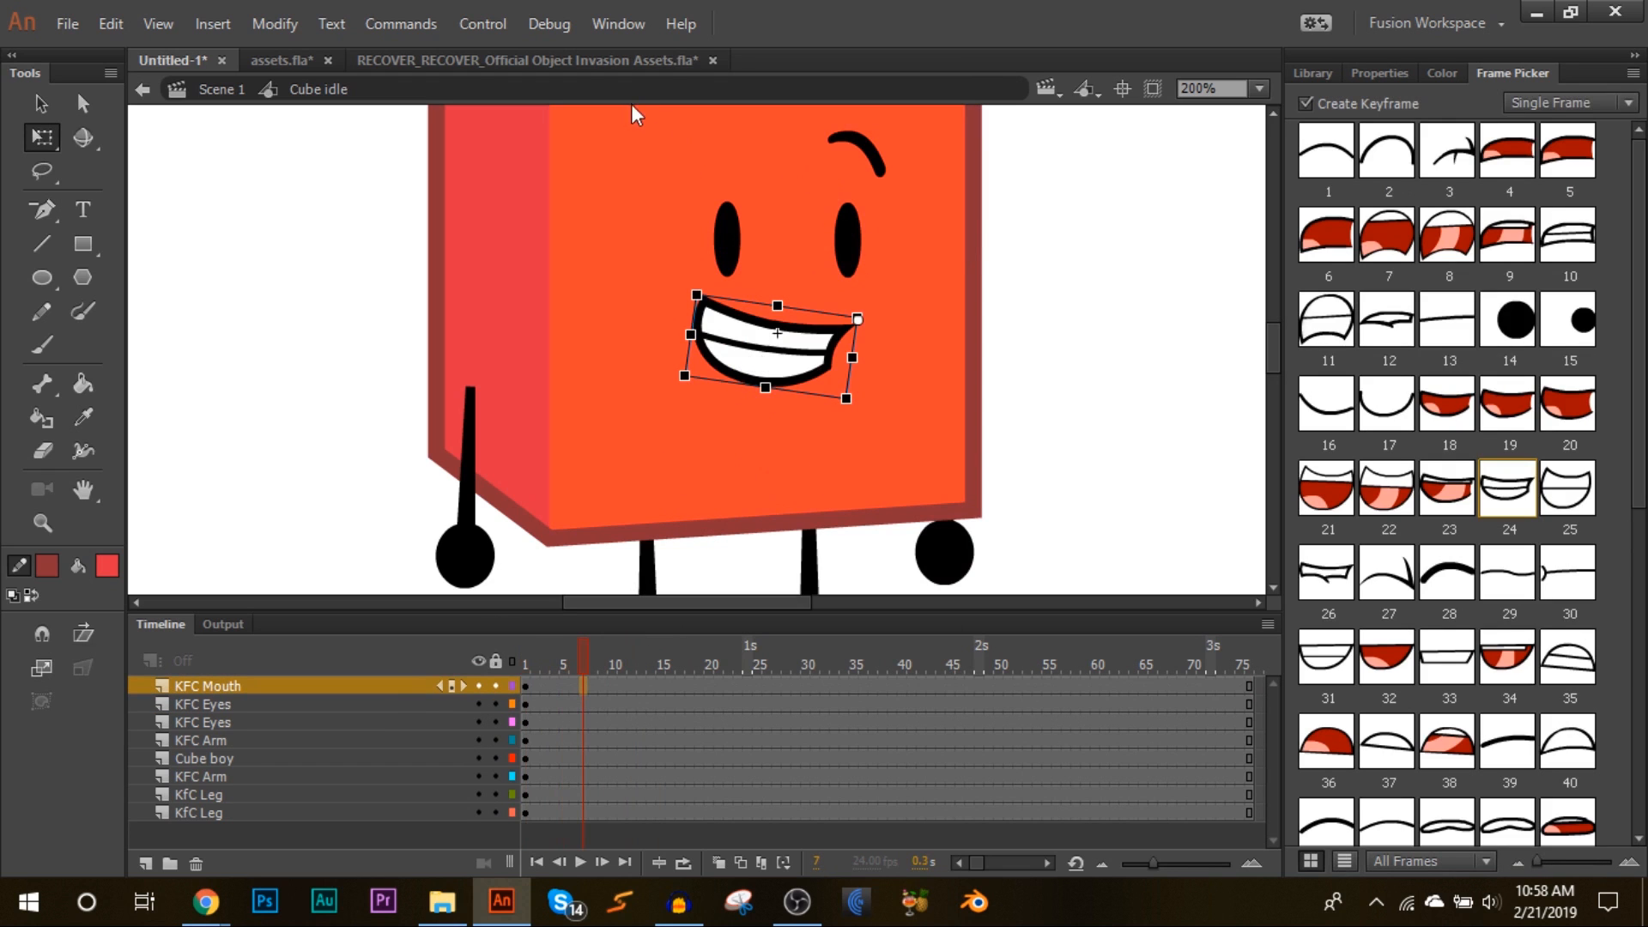
{"action": "left_click", "coordinate": [240, 689]}
{"action": "left_click", "coordinate": [583, 687]}
{"action": "key", "text": "F6"}
{"action": "left_click", "coordinate": [1463, 403]}
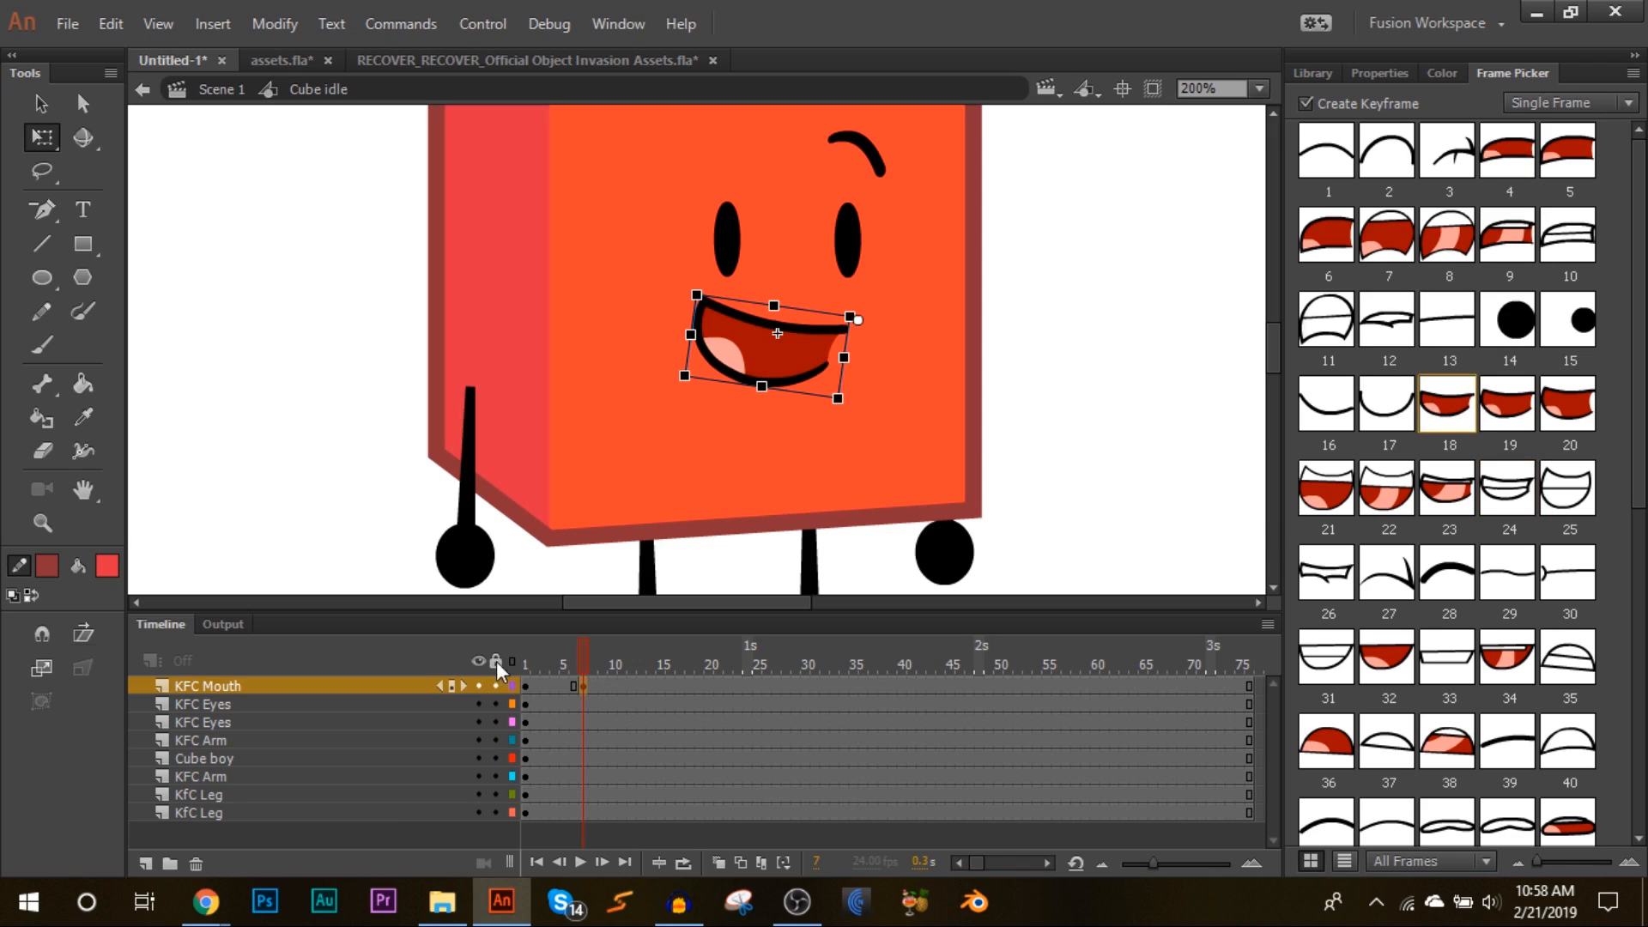
Step: Add mouth keyframes on frames 8 to 10 using poses 19, 20 and 19 from the Frame Picker
{"action": "left_click_drag", "start_coordinate": [585, 647], "coordinate": [598, 657]}
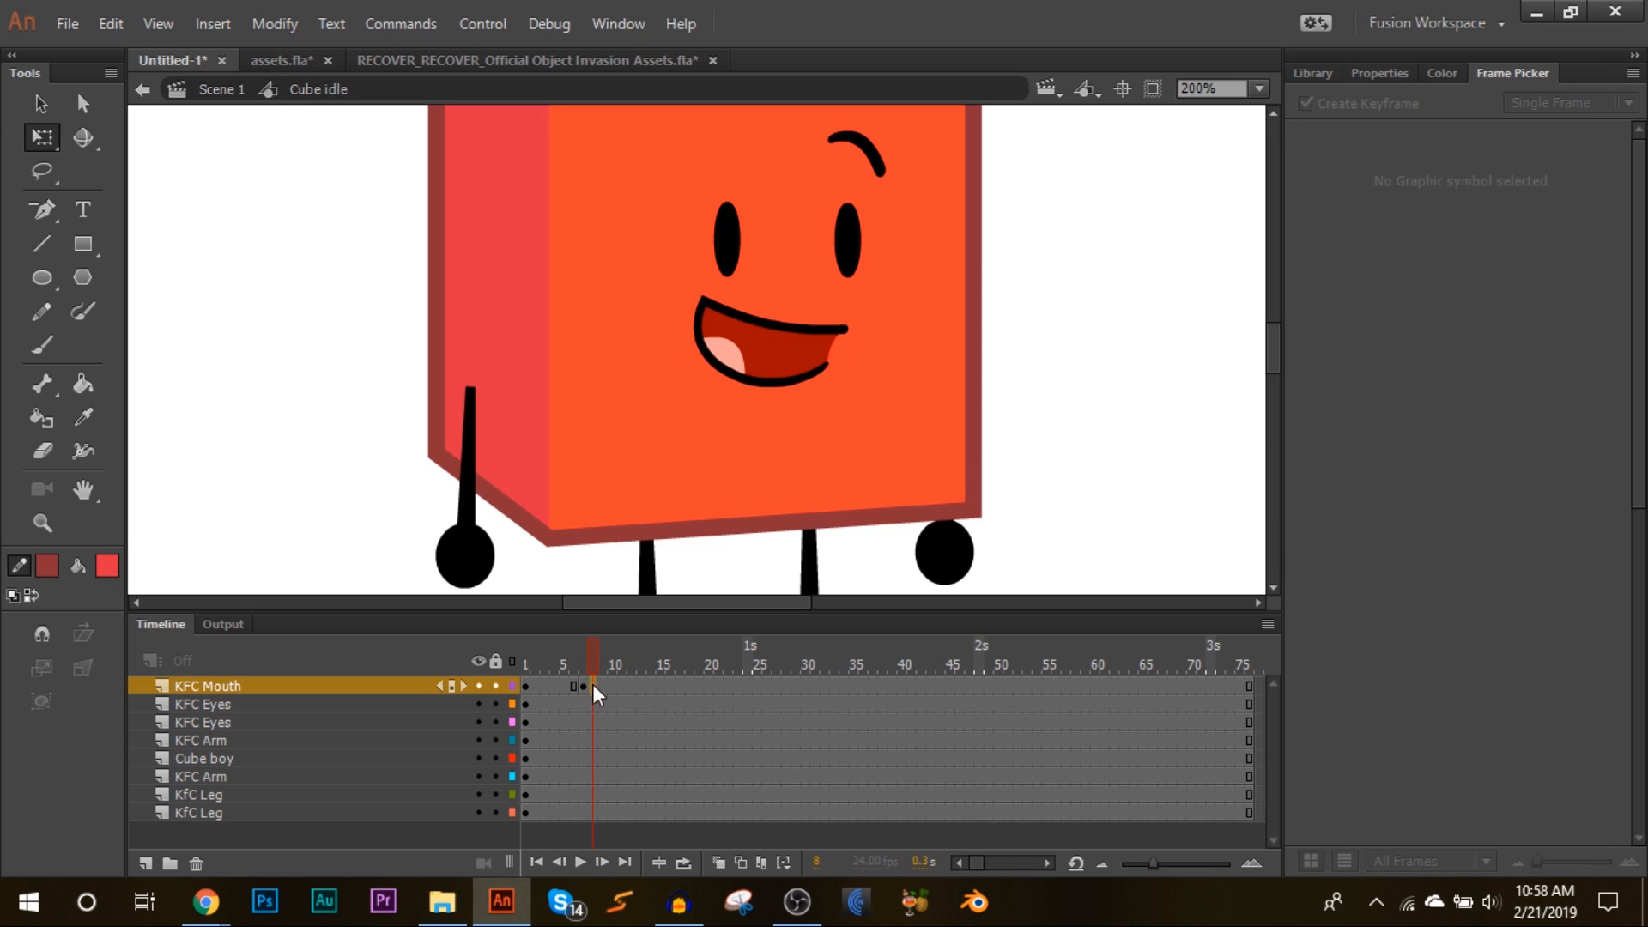
{"action": "left_click", "coordinate": [593, 686]}
{"action": "left_click", "coordinate": [1506, 406]}
{"action": "left_click", "coordinate": [592, 661]}
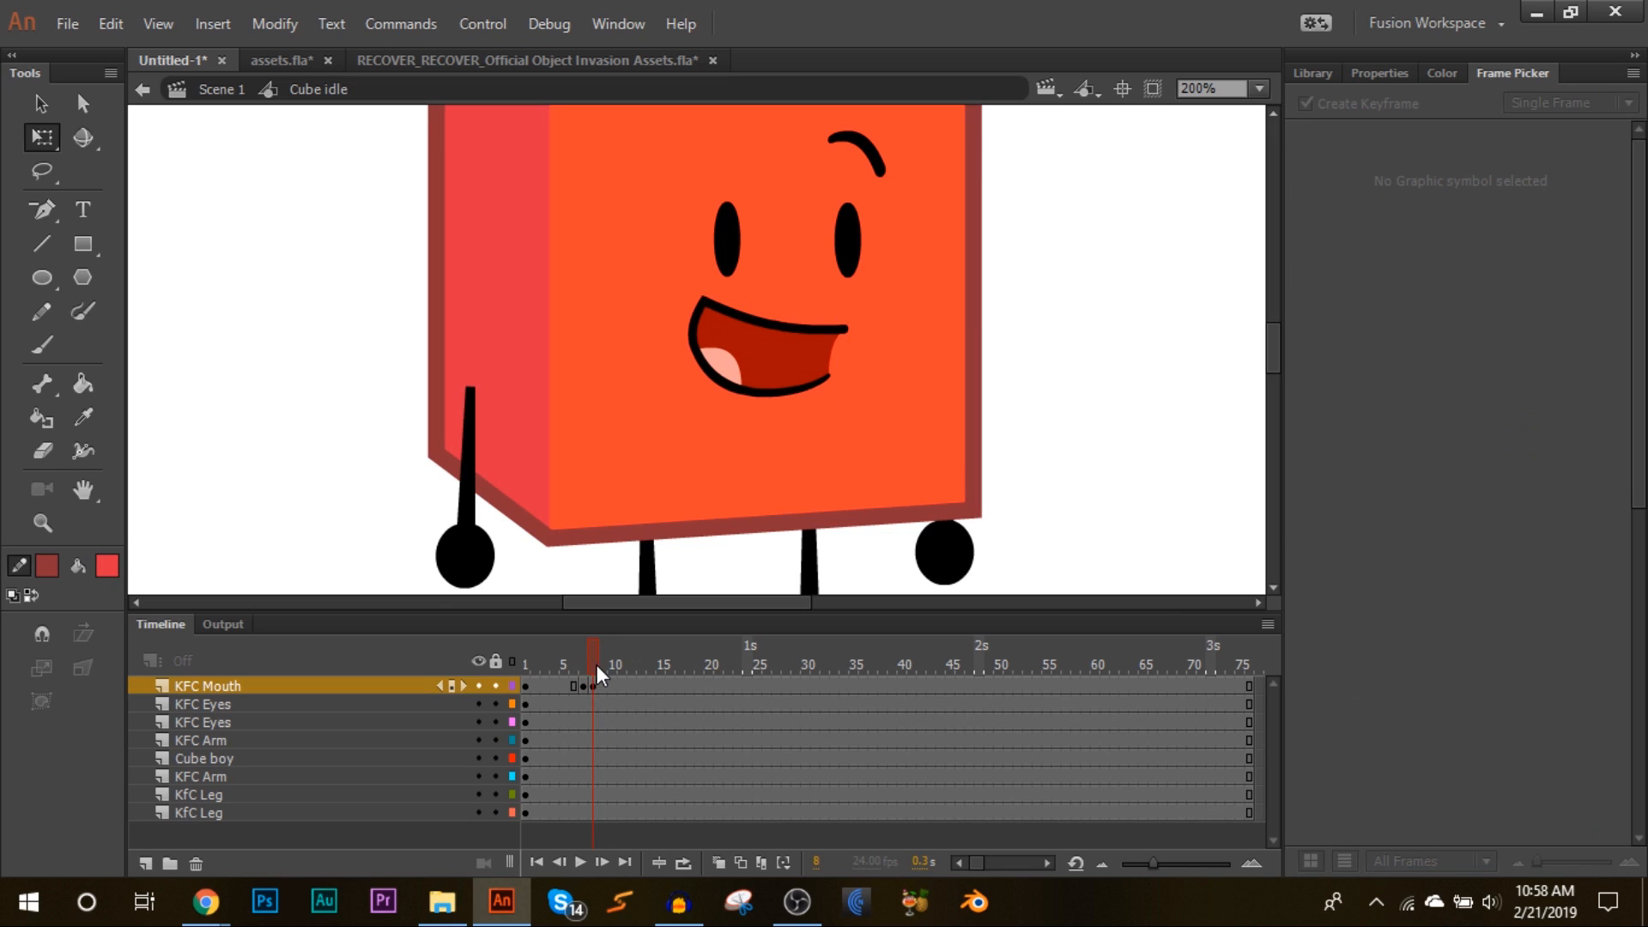
{"action": "left_click", "coordinate": [605, 686]}
{"action": "left_click", "coordinate": [1567, 403]}
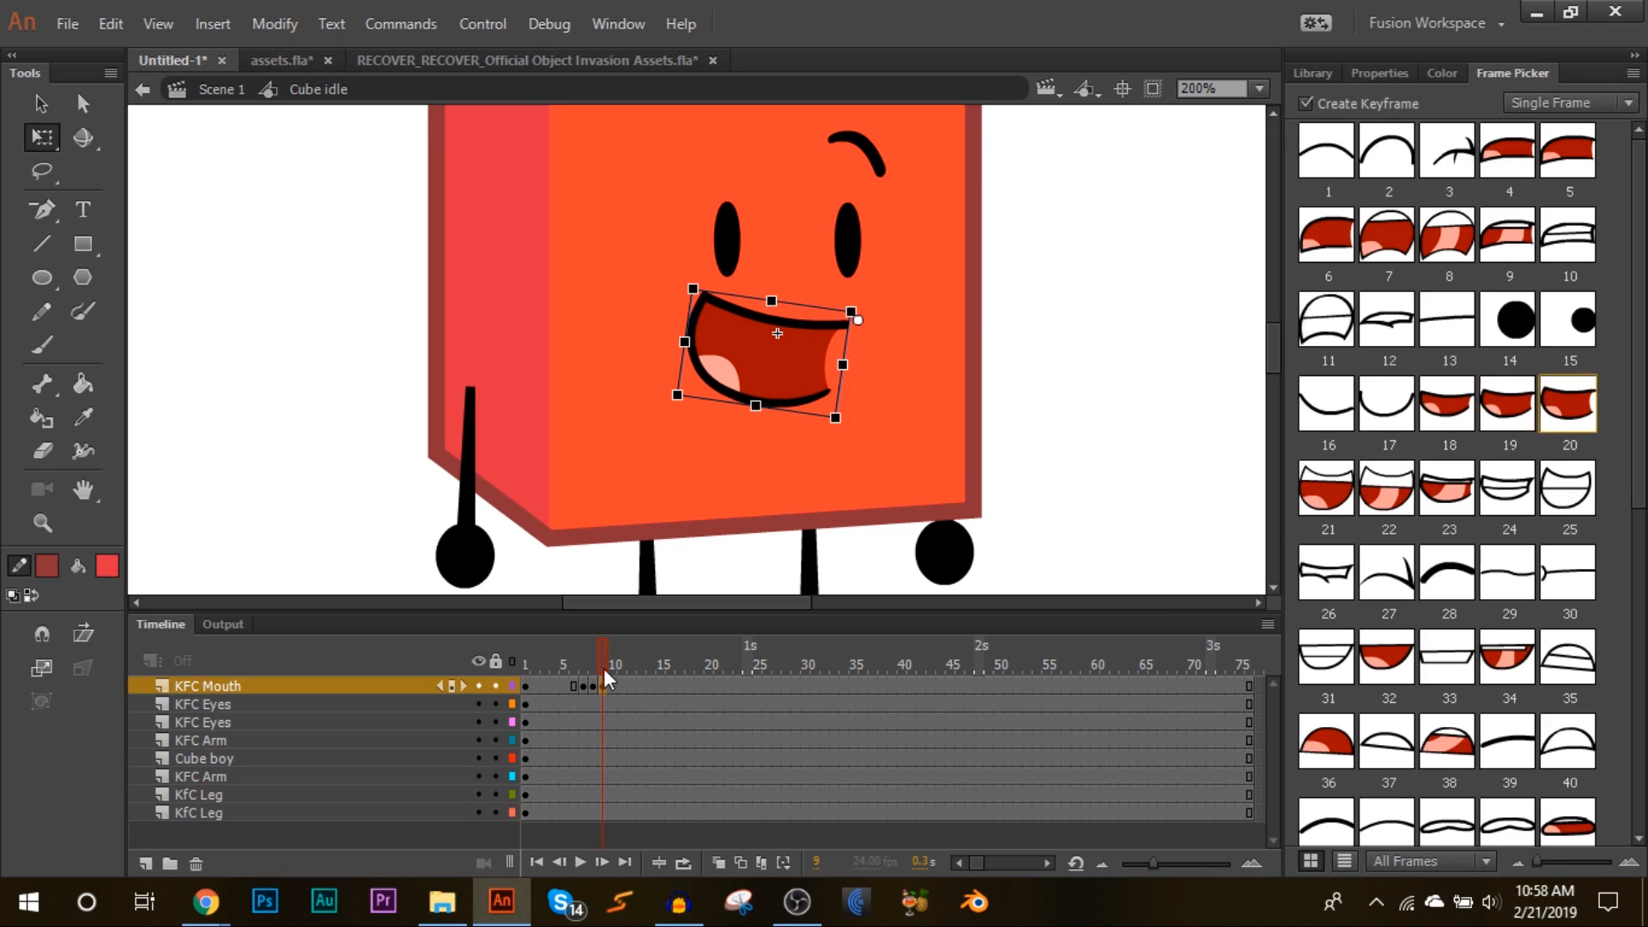
{"action": "left_click", "coordinate": [609, 660]}
{"action": "left_click", "coordinate": [615, 683]}
{"action": "left_click", "coordinate": [1508, 403]}
Step: Rework the mouth keyframes from frame 8 onward, assigning poses 18 and 19
{"action": "left_click_drag", "start_coordinate": [620, 648], "coordinate": [616, 687]}
{"action": "left_click", "coordinate": [699, 686]}
{"action": "right_click", "coordinate": [617, 688]}
{"action": "left_click", "coordinate": [705, 430]}
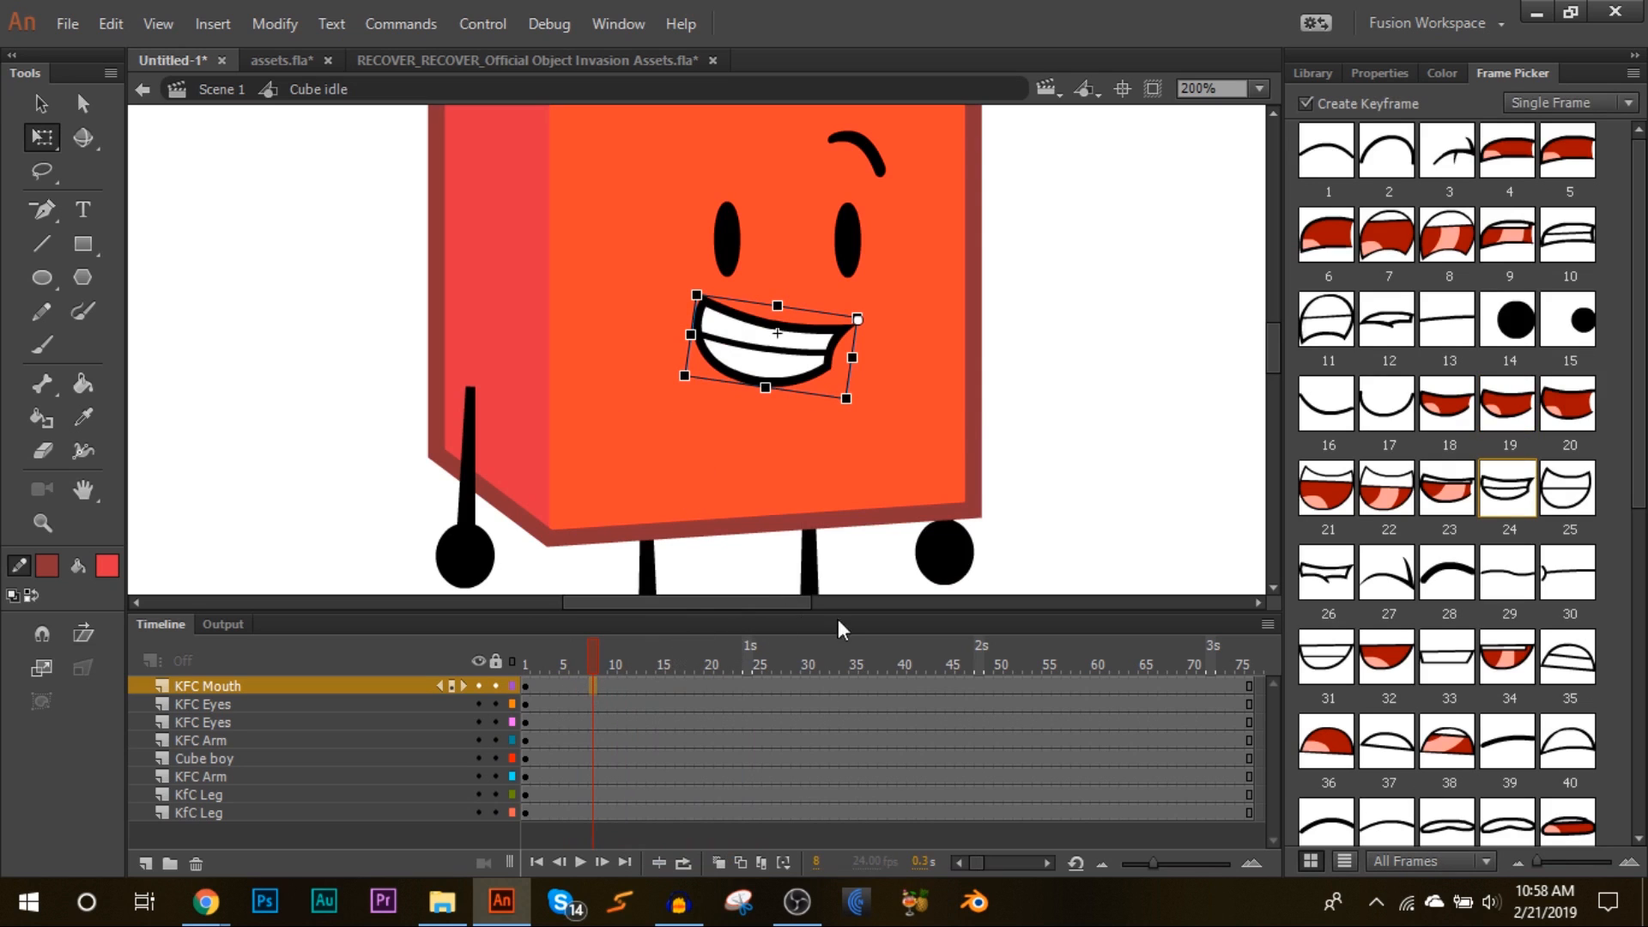
{"action": "left_click", "coordinate": [1451, 393]}
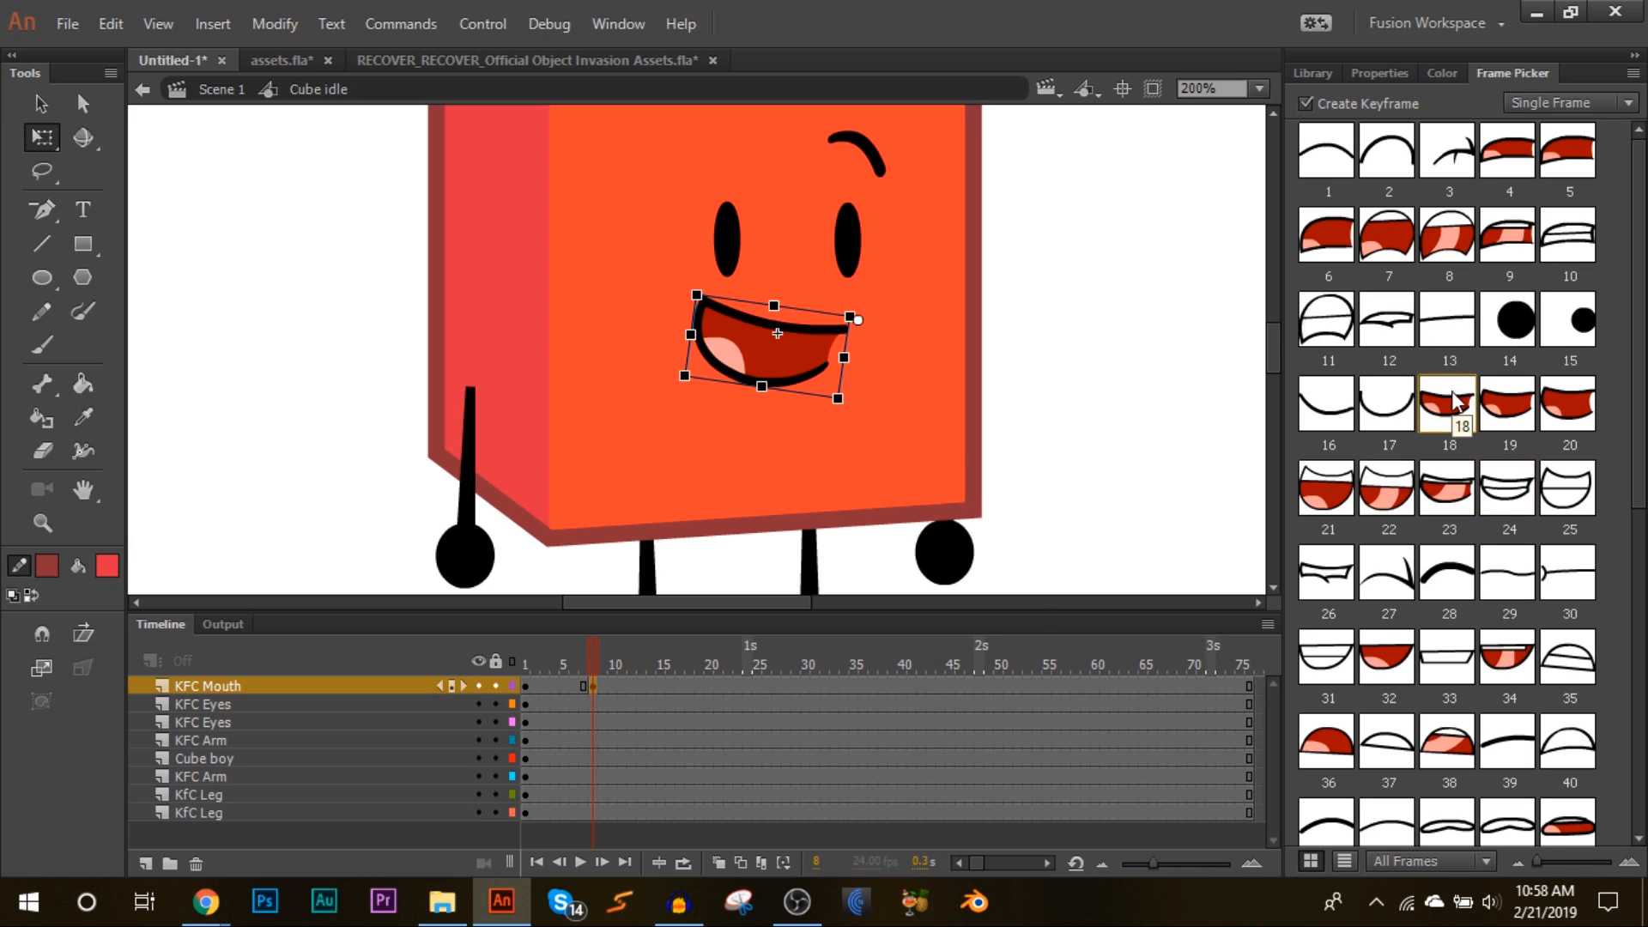
{"action": "left_click", "coordinate": [1509, 414]}
{"action": "left_click", "coordinate": [1545, 410]}
{"action": "left_click", "coordinate": [1515, 408]}
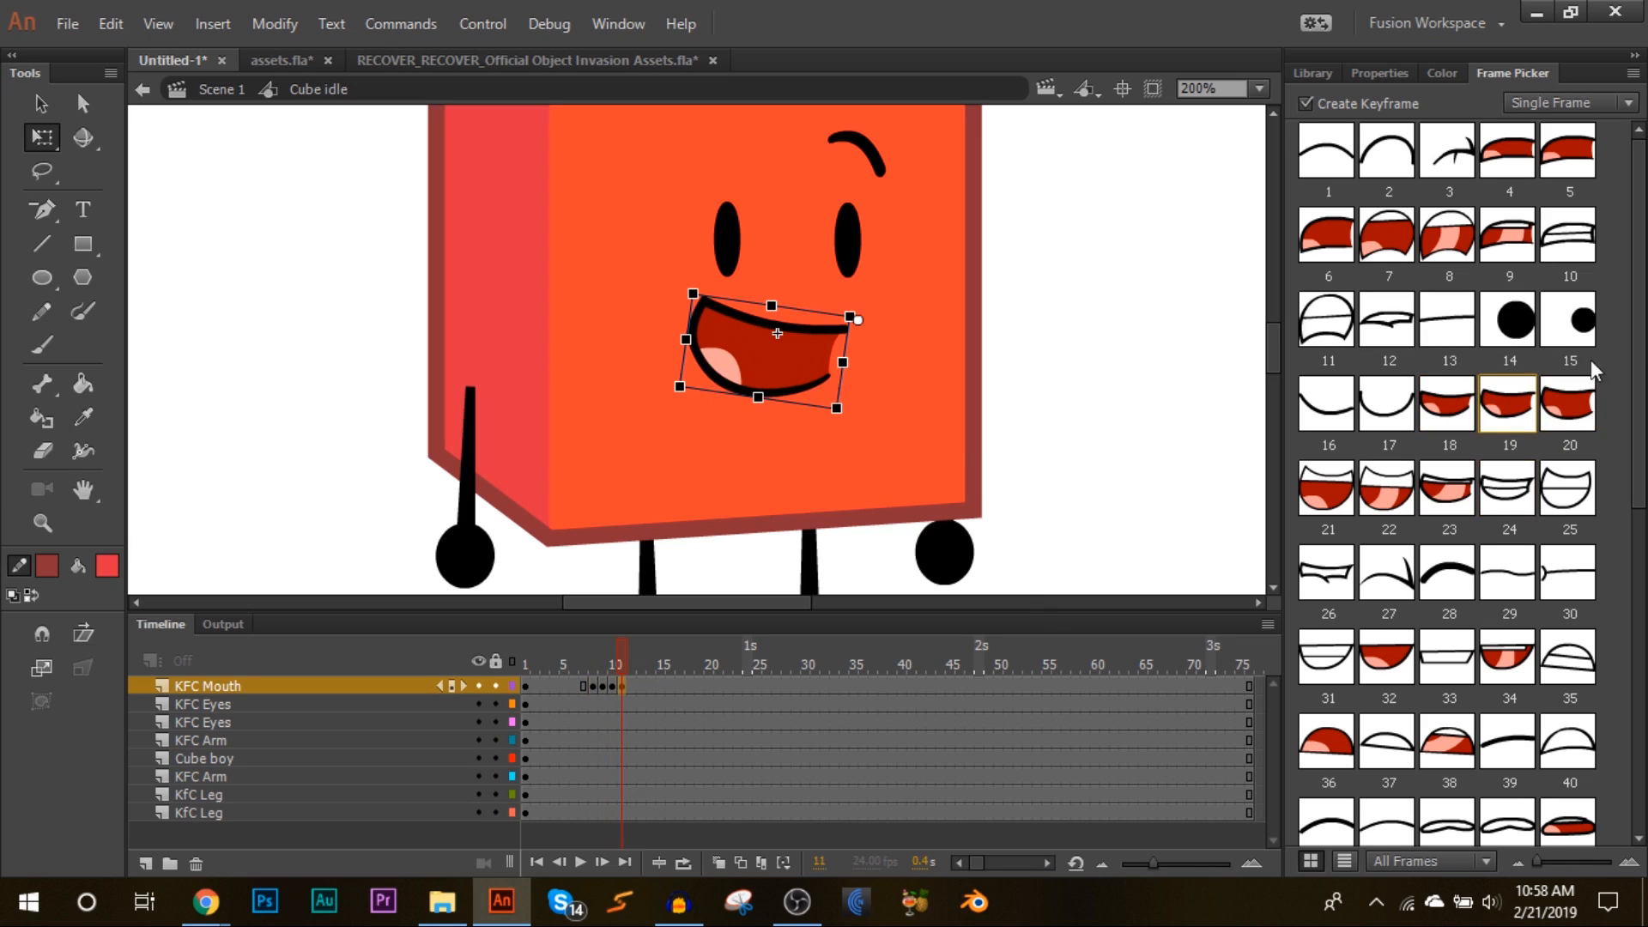
Step: Continue the mouth keyframes with poses 24 and 14 through about frame 18, ending on pose 16, and play it back
{"action": "left_click", "coordinate": [1509, 489]}
{"action": "key", "text": "F6"}
{"action": "left_click", "coordinate": [1511, 333]}
{"action": "key", "text": "F6"}
{"action": "key", "text": "F6"}
{"action": "key", "text": "F6"}
{"action": "key", "text": "F6"}
{"action": "key", "text": "F6"}
{"action": "left_click", "coordinate": [1351, 393]}
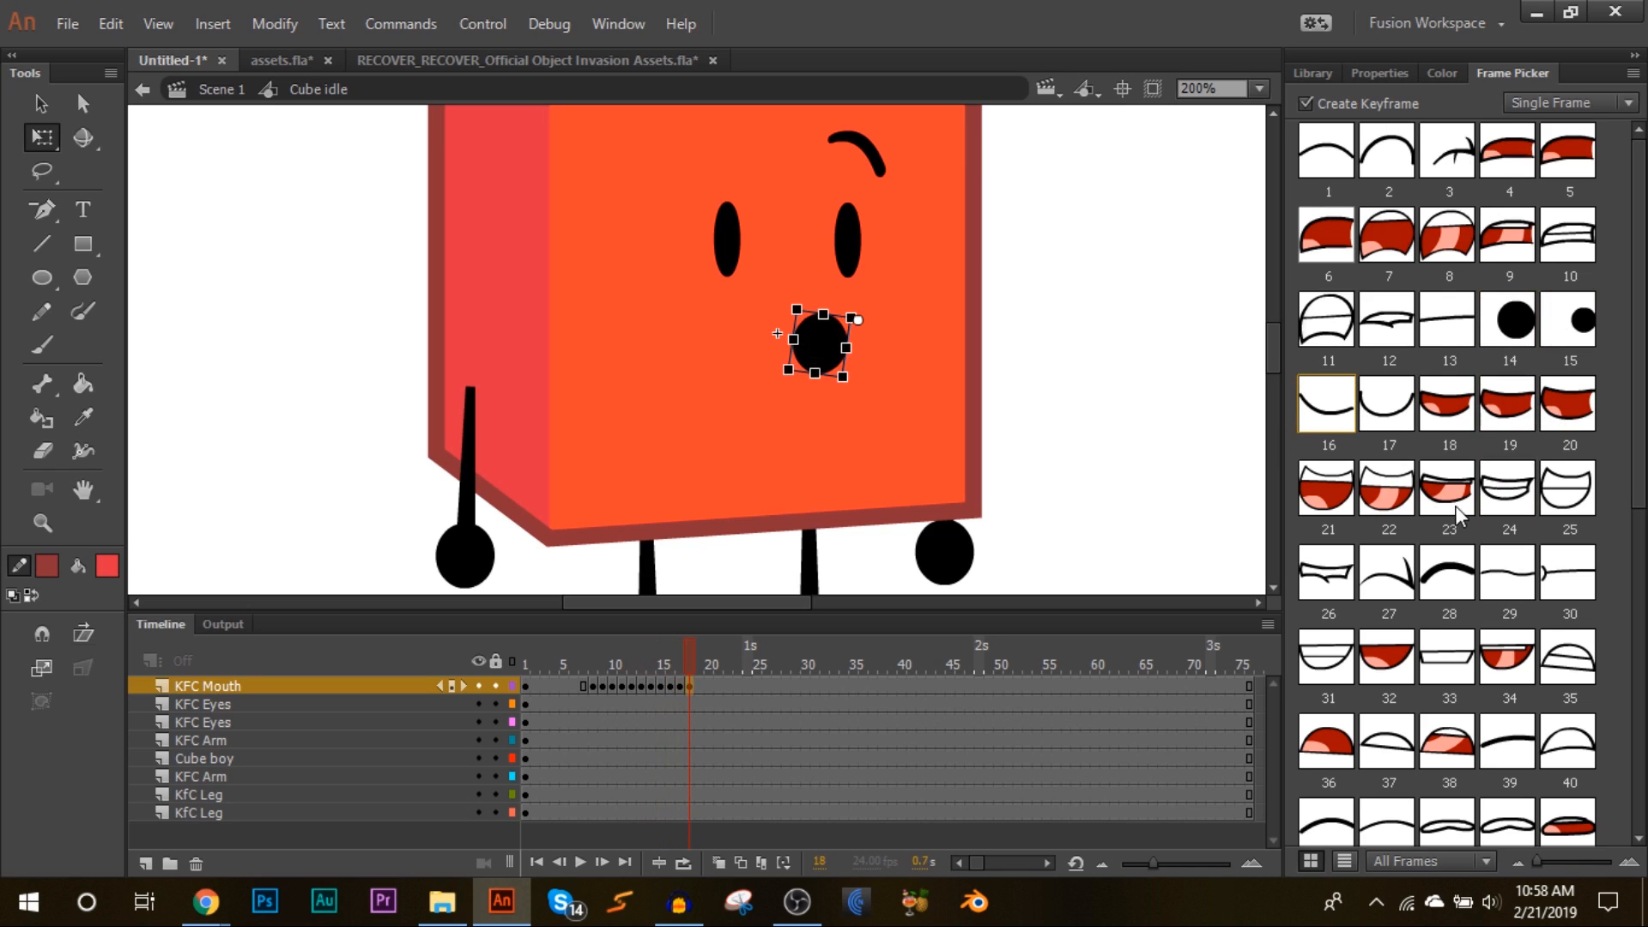
{"action": "left_click_drag", "start_coordinate": [527, 667], "coordinate": [665, 528]}
{"action": "key", "text": "Return"}
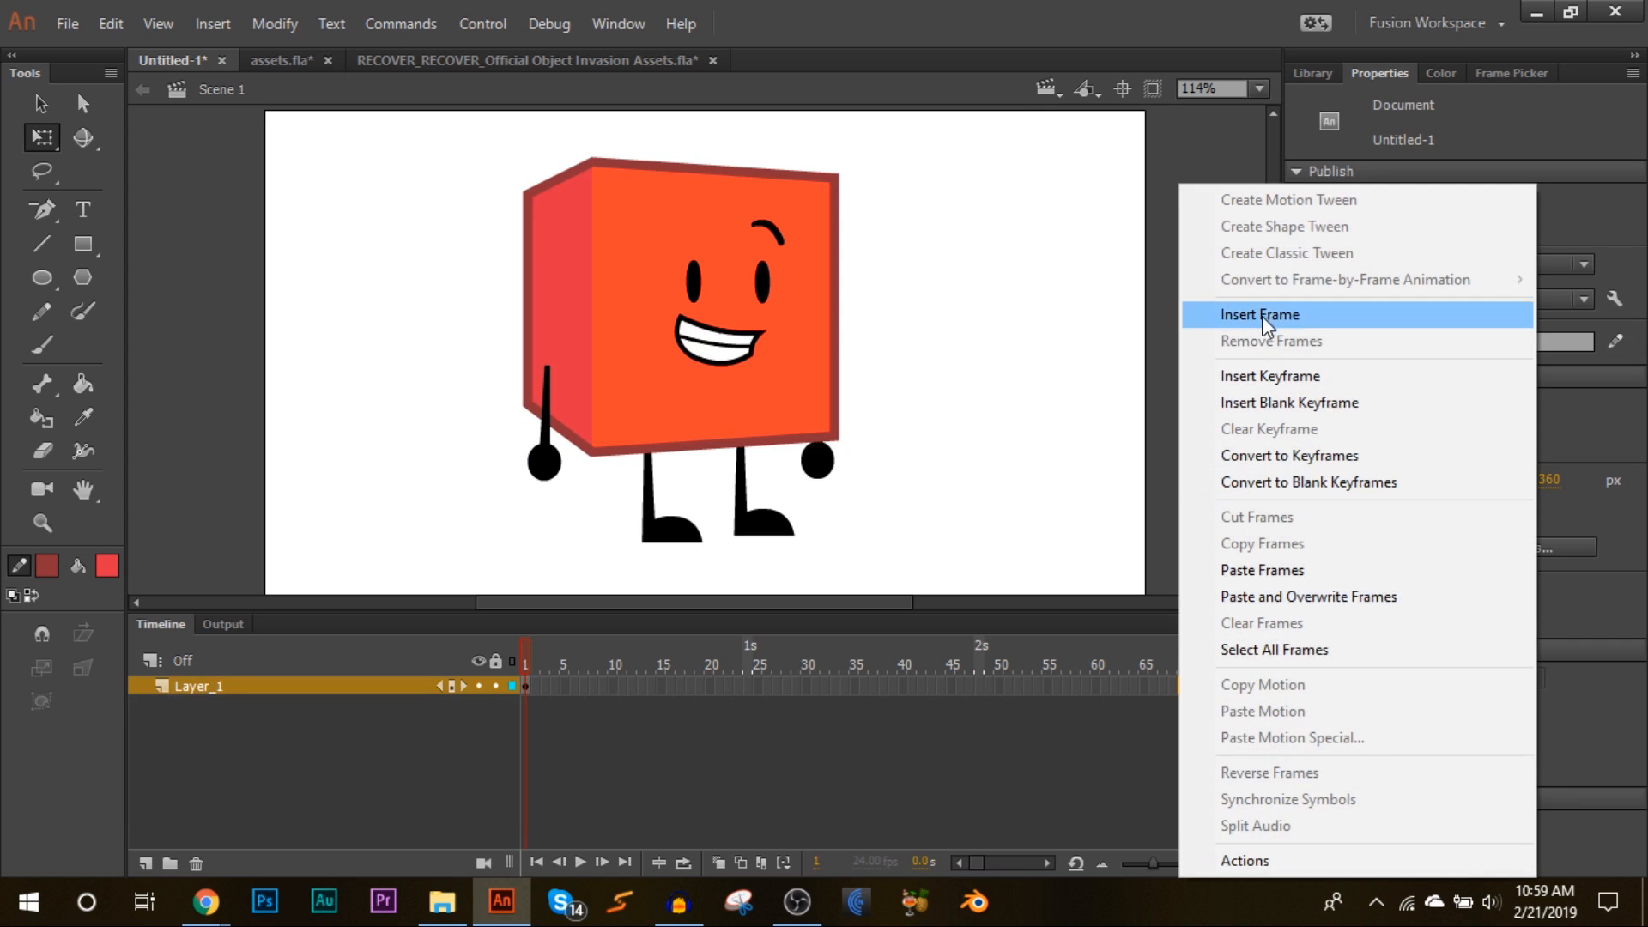
Step: In Scene 1, insert frames and set the Cube idle instance's looping to Play Once, then scrub to preview
{"action": "left_click", "coordinate": [1260, 321]}
{"action": "left_click", "coordinate": [406, 714]}
{"action": "left_click", "coordinate": [801, 342]}
{"action": "left_click", "coordinate": [1489, 451]}
{"action": "left_click", "coordinate": [1395, 503]}
{"action": "left_click_drag", "start_coordinate": [568, 656], "coordinate": [703, 563]}
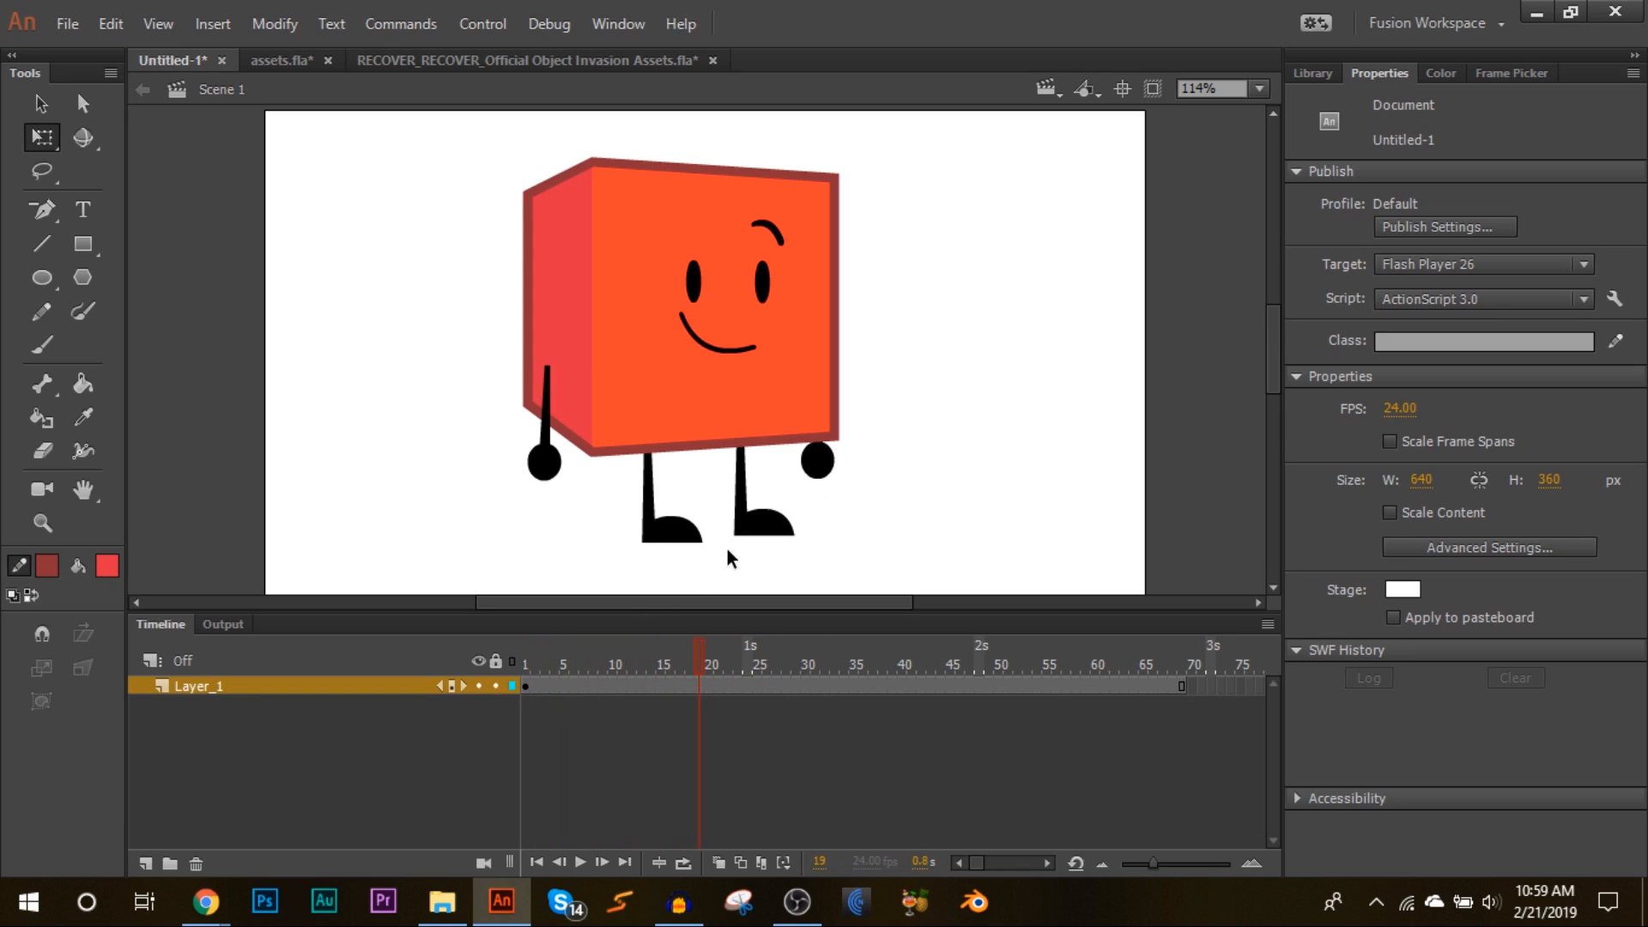